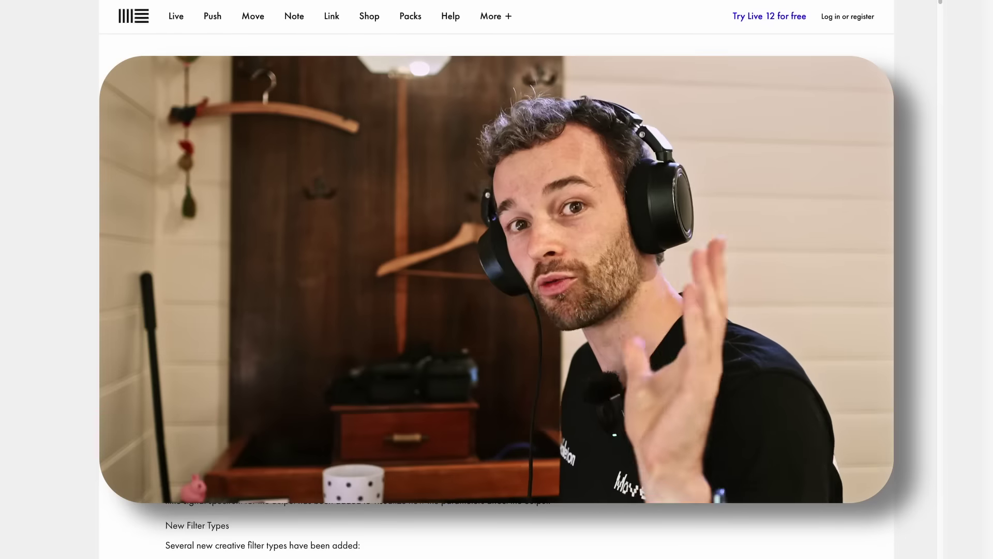
# Step: Read the Auto Filter Updates section of the release notes, covering the redesign, improved visualizations and new filter types
pyautogui.scroll(-3, 557, 280)
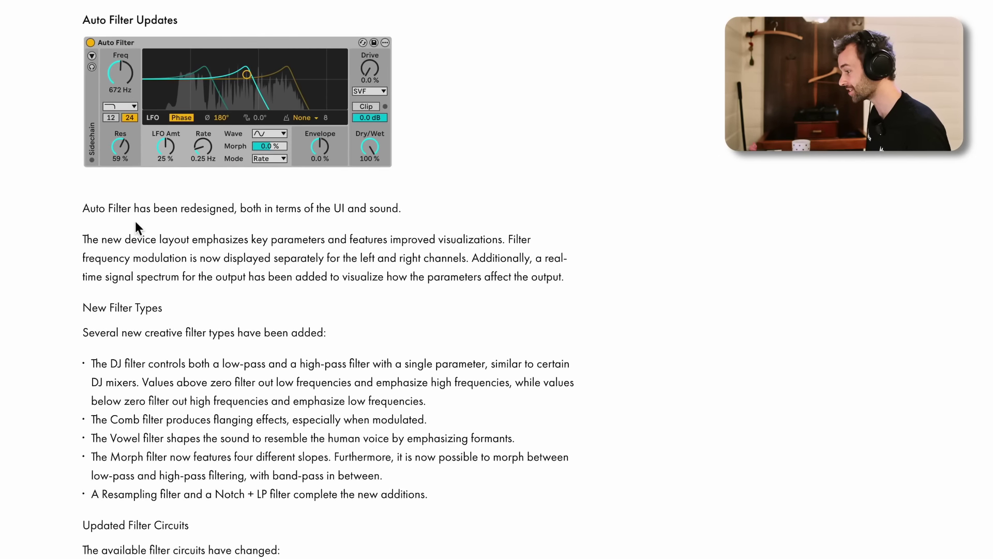
pyautogui.moveTo(88, 214); pyautogui.dragTo(192, 210)
pyautogui.click(208, 210)
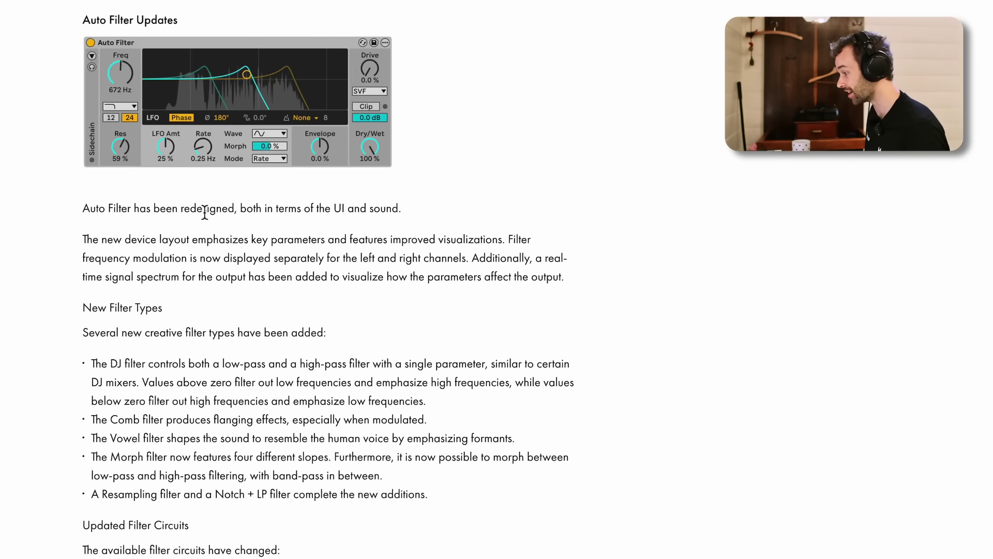
pyautogui.scroll(-1, 333, 217)
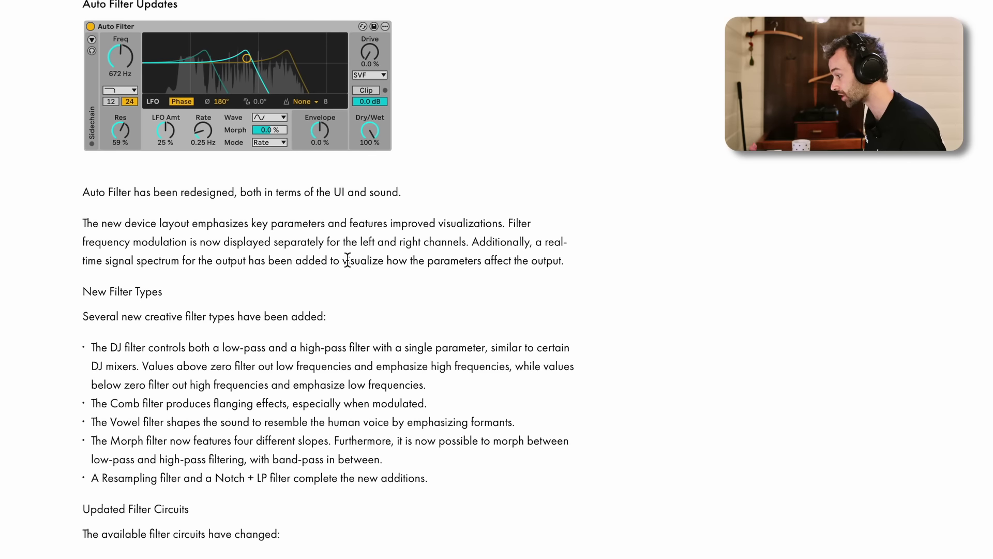
pyautogui.scroll(-1, 348, 260)
pyautogui.moveTo(238, 226); pyautogui.dragTo(479, 216)
pyautogui.click(454, 222)
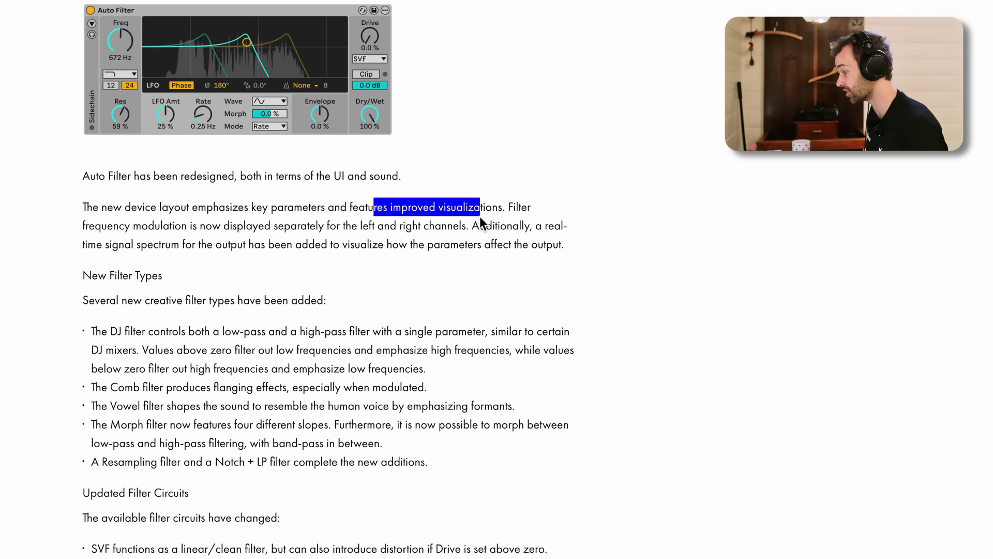
pyautogui.click(480, 216)
pyautogui.scroll(-5, 411, 256)
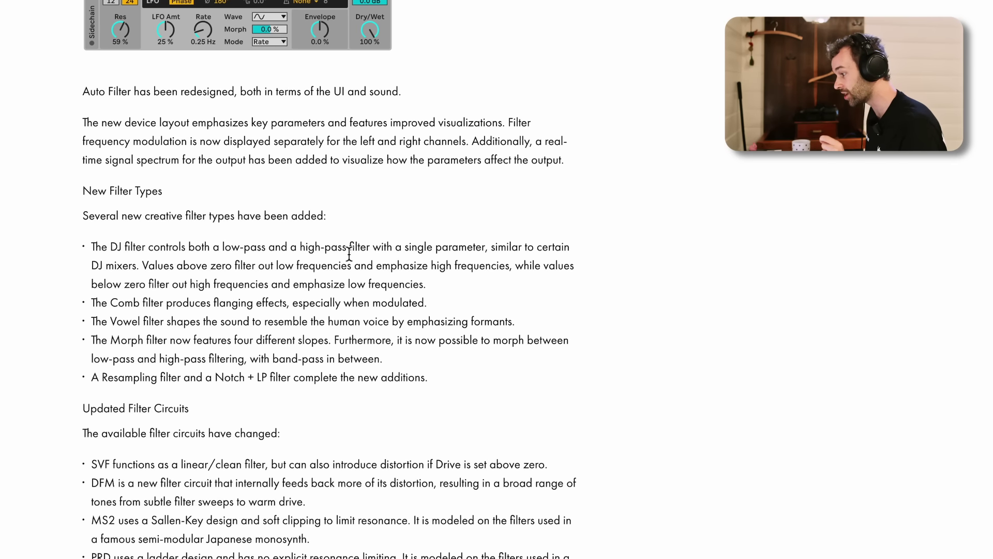
pyautogui.moveTo(540, 151); pyautogui.dragTo(588, 166)
pyautogui.click(573, 166)
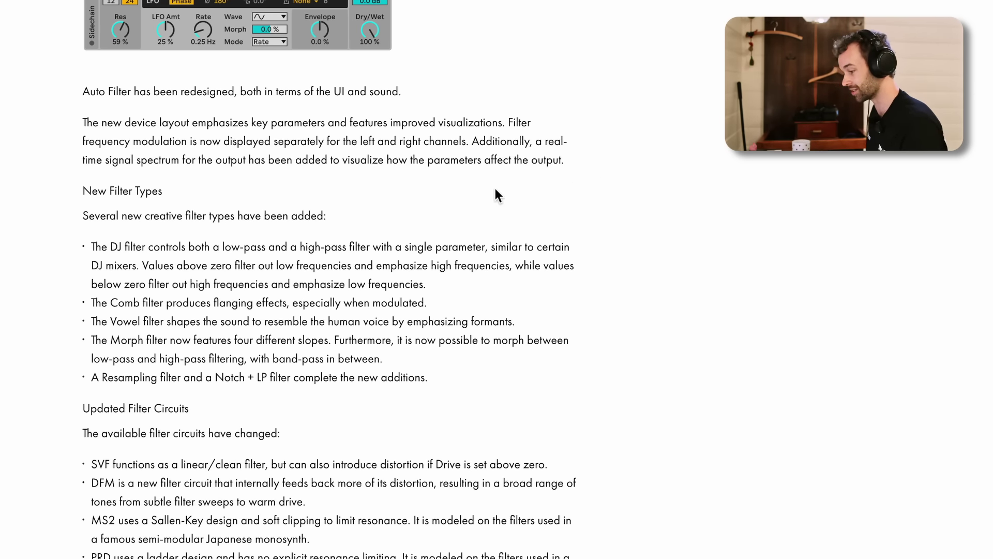
pyautogui.moveTo(92, 190); pyautogui.dragTo(255, 248)
pyautogui.click(242, 264)
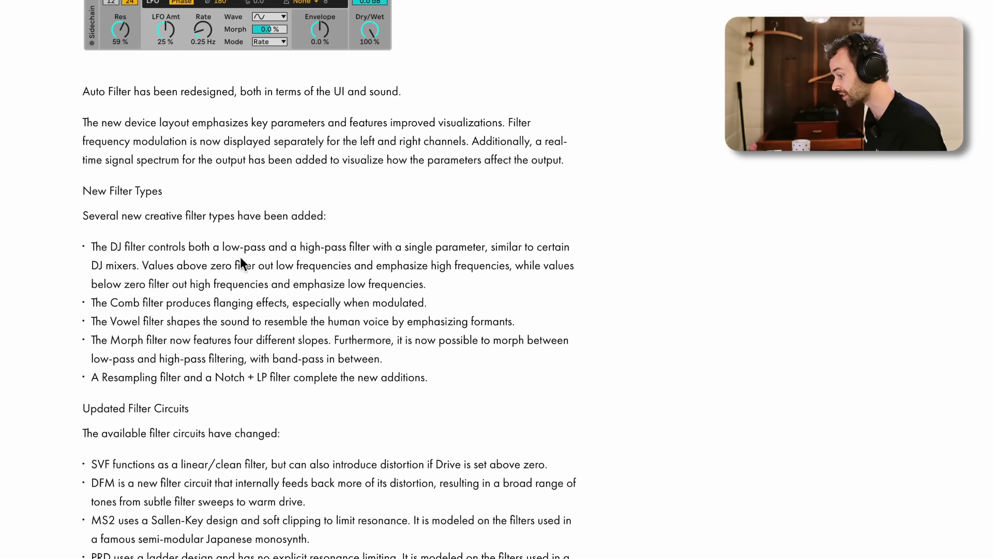
# Step: Read the Auto Filter notes on updated filter circuits, modulation improvements and improved signal flow, including the Output and Dry/Wet controls
pyautogui.scroll(-5, 240, 293)
pyautogui.scroll(-5, 274, 316)
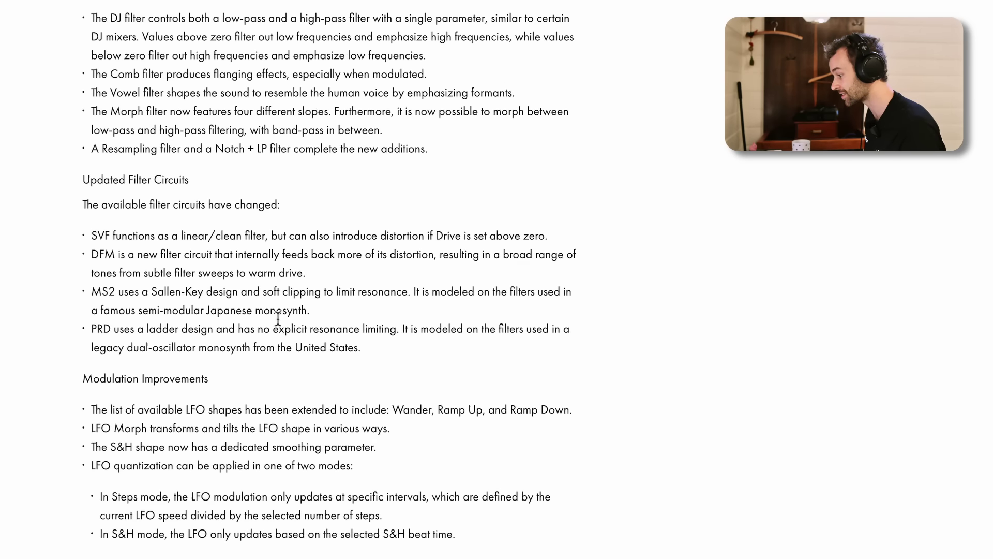
pyautogui.moveTo(134, 298); pyautogui.dragTo(454, 420)
pyautogui.scroll(-5, 340, 427)
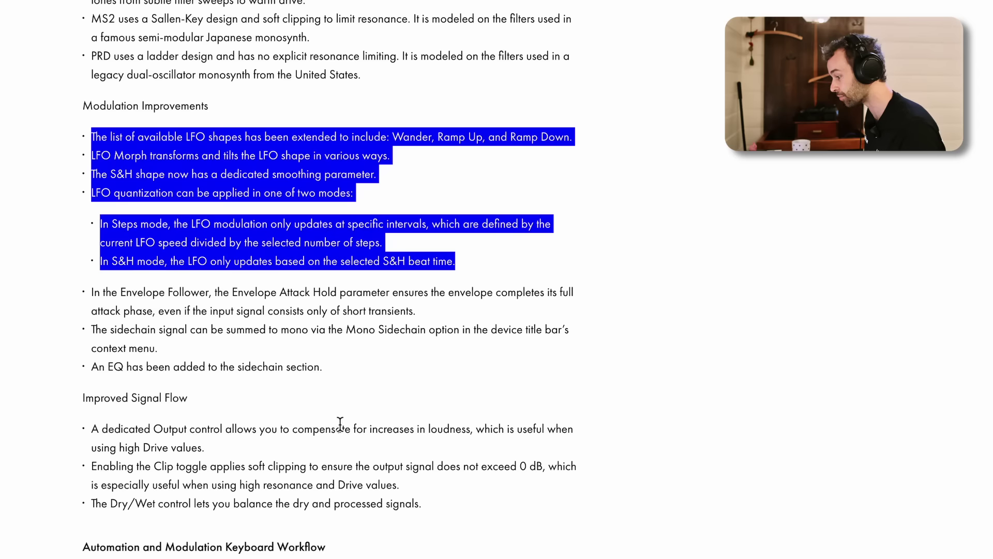
pyautogui.click(448, 472)
pyautogui.moveTo(448, 474); pyautogui.dragTo(149, 372)
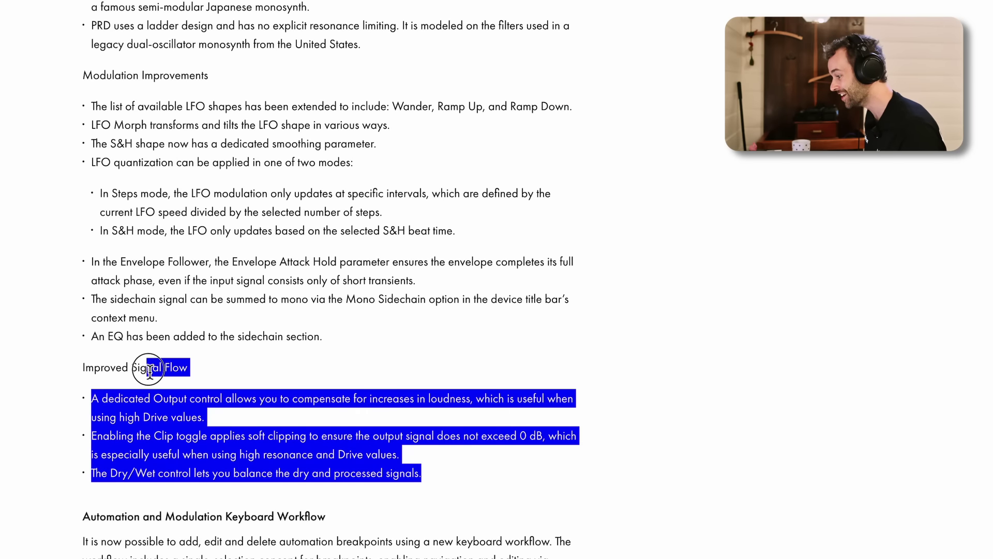
pyautogui.click(119, 366)
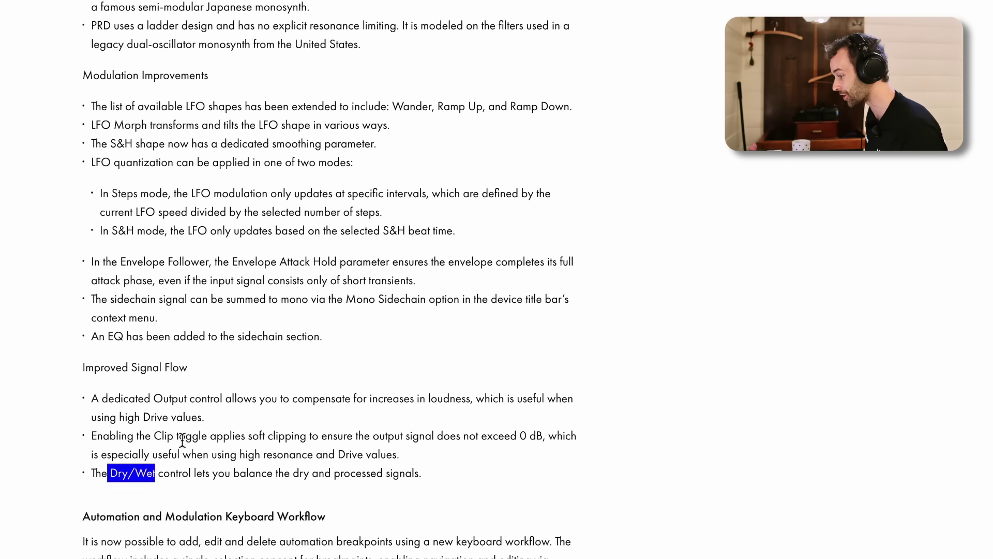
pyautogui.moveTo(176, 436); pyautogui.dragTo(159, 438)
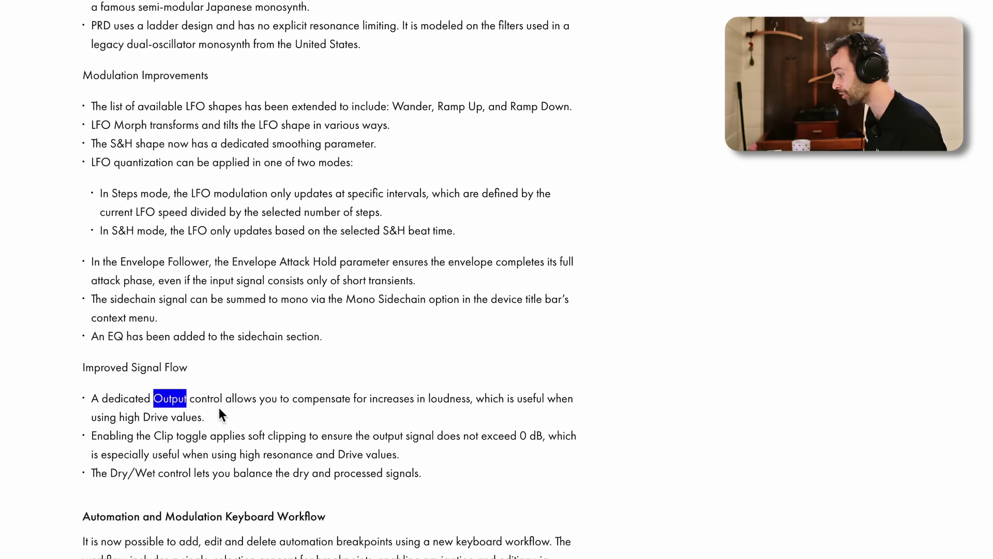
pyautogui.scroll(15, 223, 403)
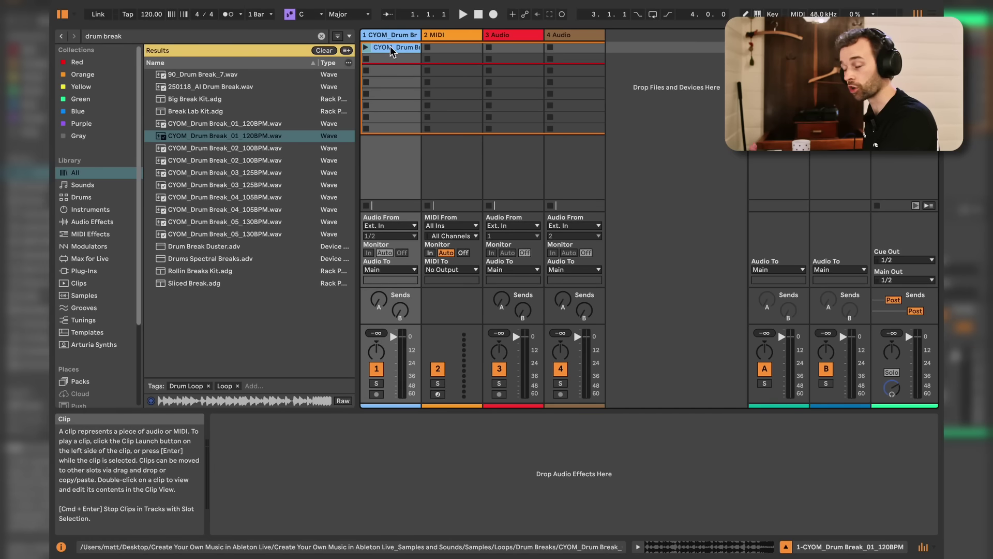
# Step: Switch to Ableton Live, search the browser for "auto f" and load Auto Filter onto the drum break track
pyautogui.press('super+f')
pyautogui.write('auto f')
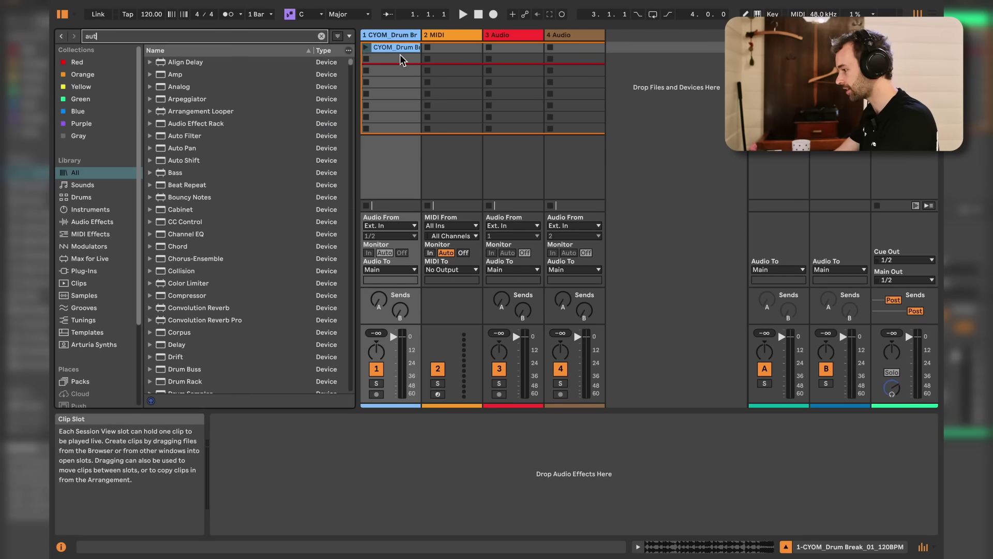
pyautogui.press('Down')
pyautogui.press('Return')
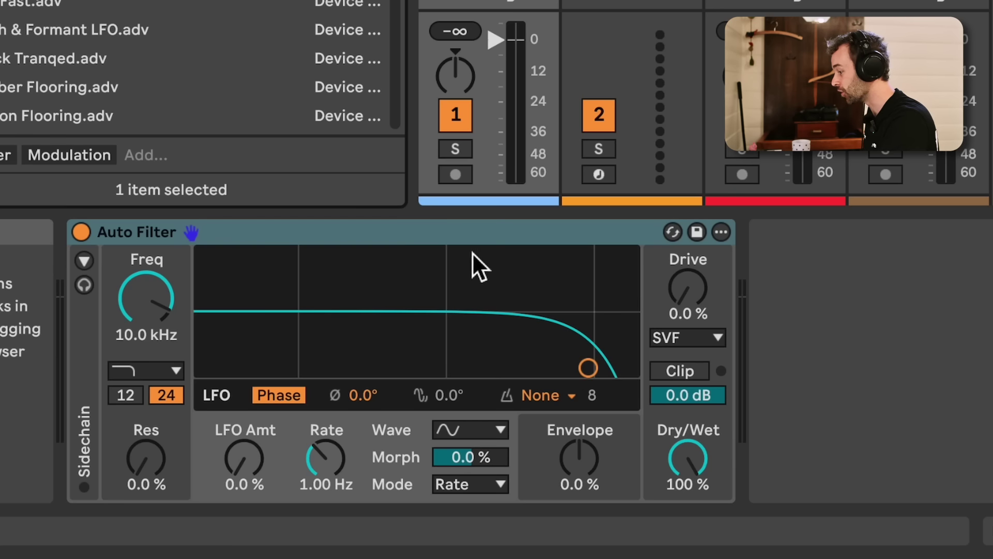
pyautogui.click(418, 232)
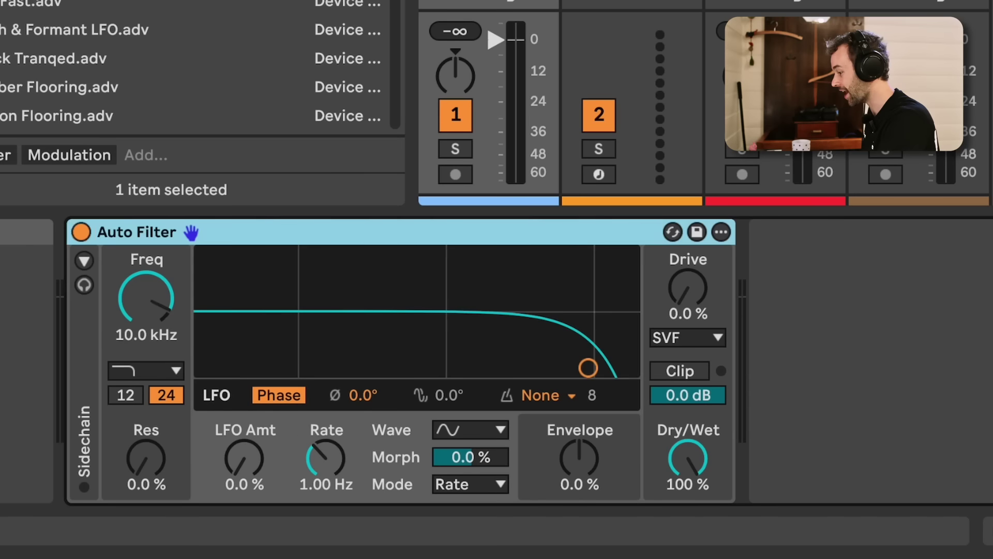
# Step: Raise Auto Filter's frequency to 20.0 kHz and switch the filter type to DJ
pyautogui.moveTo(179, 285); pyautogui.dragTo(178, 258)
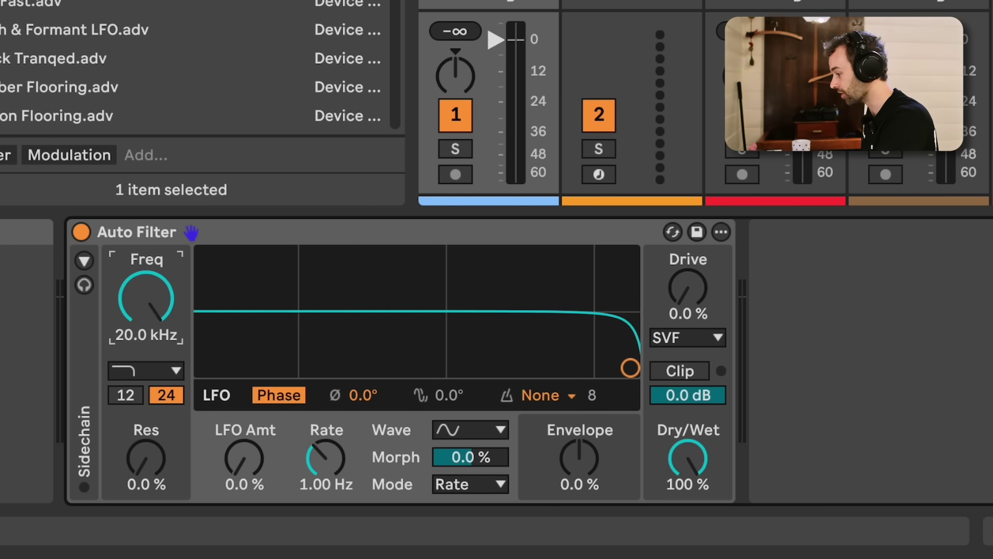
pyautogui.click(143, 375)
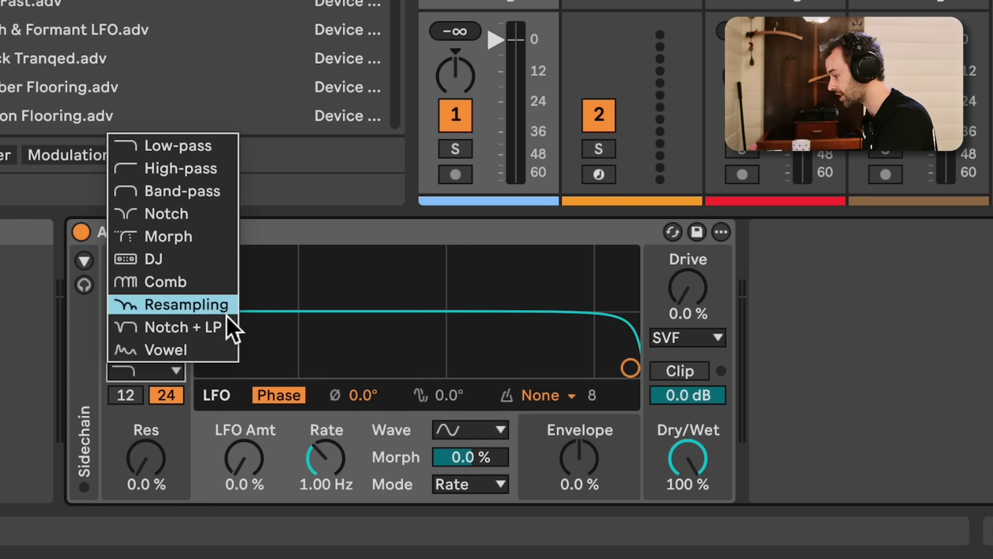
pyautogui.click(204, 460)
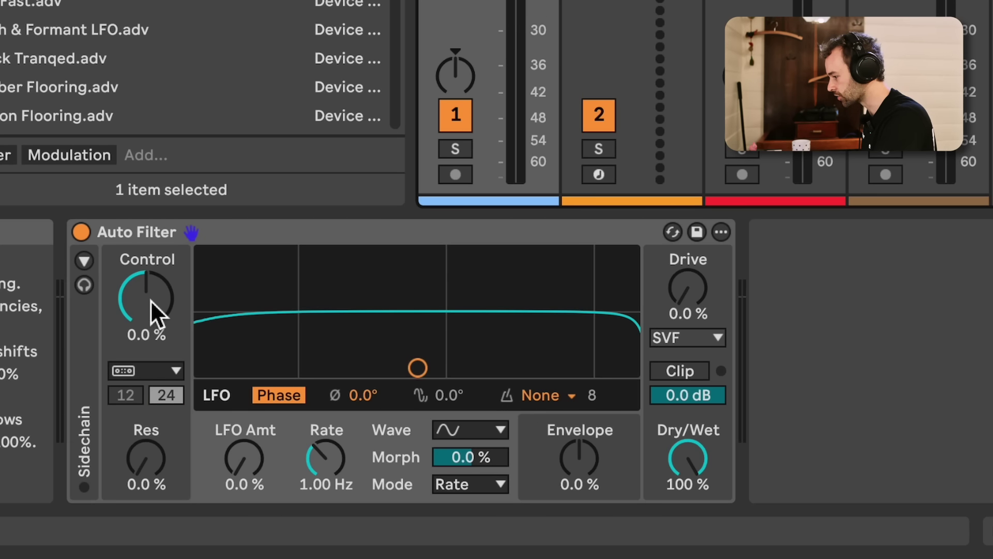
# Step: Sweep the DJ filter's Control while the drum break plays, setting resonance to 48 % and Control to 13 %
pyautogui.moveTo(154, 310)
pyautogui.mouseDown()
pyautogui.moveTo(154, 336)
pyautogui.moveTo(154, 242)
pyautogui.moveTo(154, 414)
pyautogui.moveTo(154, 207)
pyautogui.moveTo(154, 341)
pyautogui.moveTo(150, 304)
pyautogui.mouseUp()
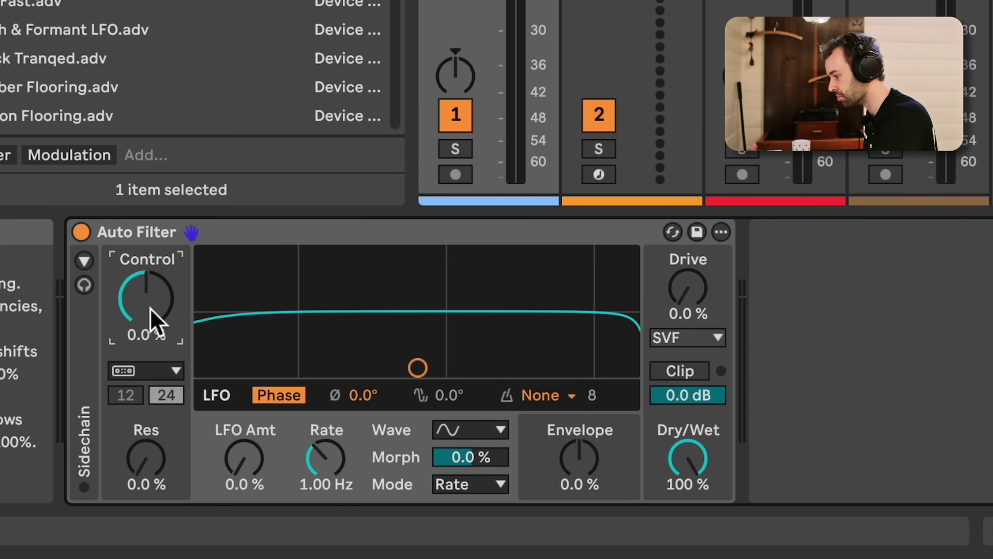
pyautogui.press('space')
pyautogui.moveTo(148, 309)
pyautogui.mouseDown()
pyautogui.moveTo(147, 393)
pyautogui.moveTo(147, 219)
pyautogui.moveTo(147, 354)
pyautogui.moveTo(147, 308)
pyautogui.mouseUp()
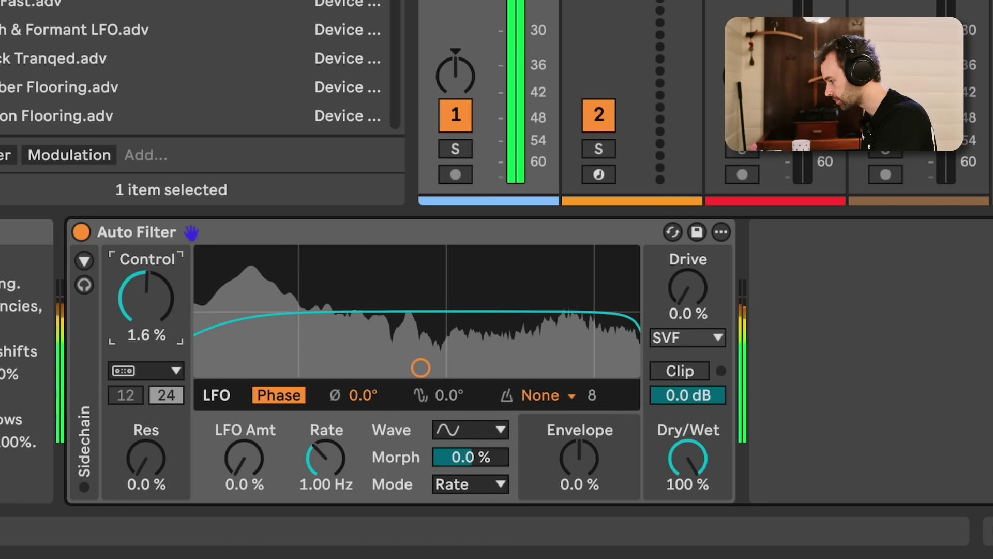
pyautogui.moveTo(146, 458); pyautogui.dragTo(146, 408)
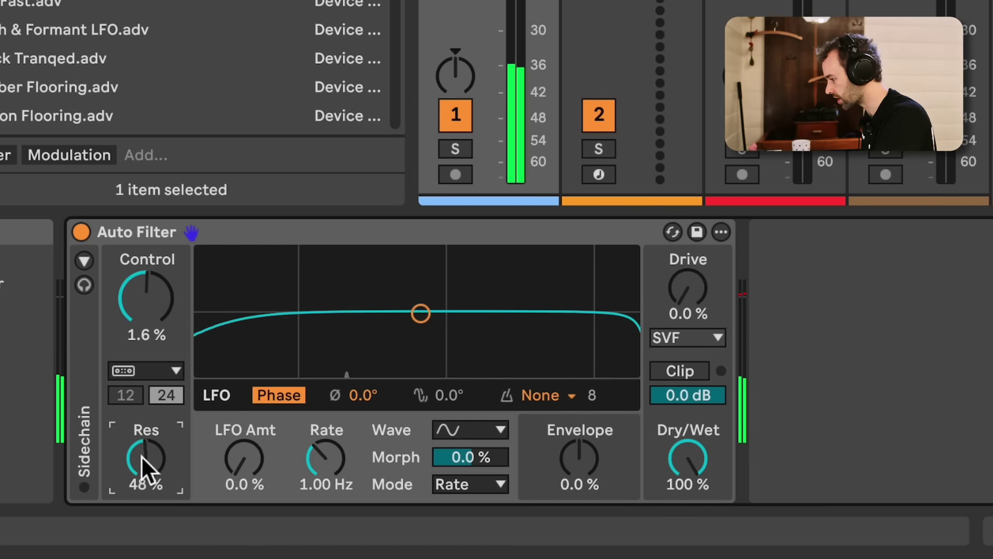
pyautogui.moveTo(151, 326); pyautogui.dragTo(152, 240)
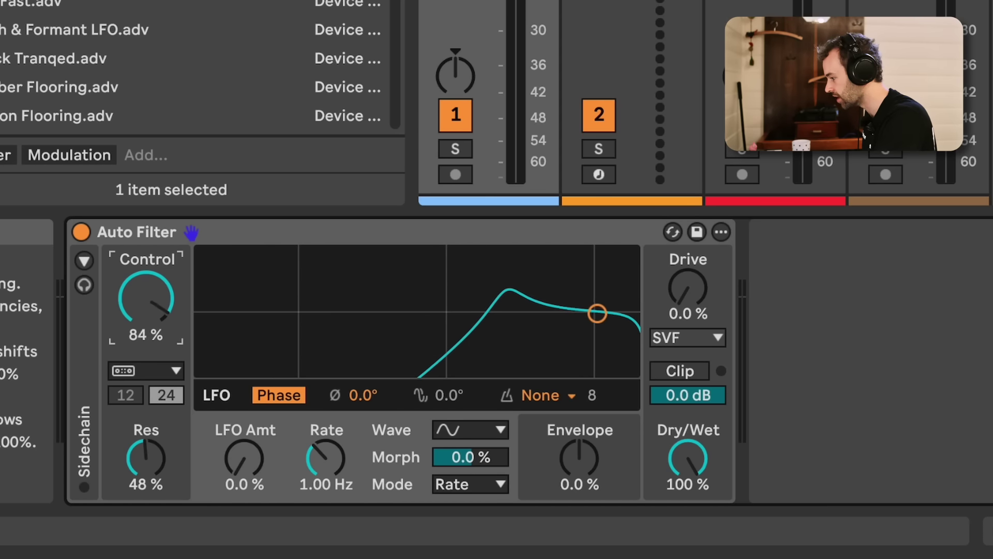
pyautogui.press('space')
pyautogui.moveTo(152, 305)
pyautogui.mouseDown()
pyautogui.moveTo(151, 235)
pyautogui.moveTo(151, 398)
pyautogui.moveTo(151, 223)
pyautogui.moveTo(152, 314)
pyautogui.mouseUp()
# Step: Check the filter circuit options, keep SVF, then raise Drive to 26 % and enable Clip
pyautogui.click(698, 343)
pyautogui.click(688, 342)
pyautogui.click(675, 330)
pyautogui.click(695, 339)
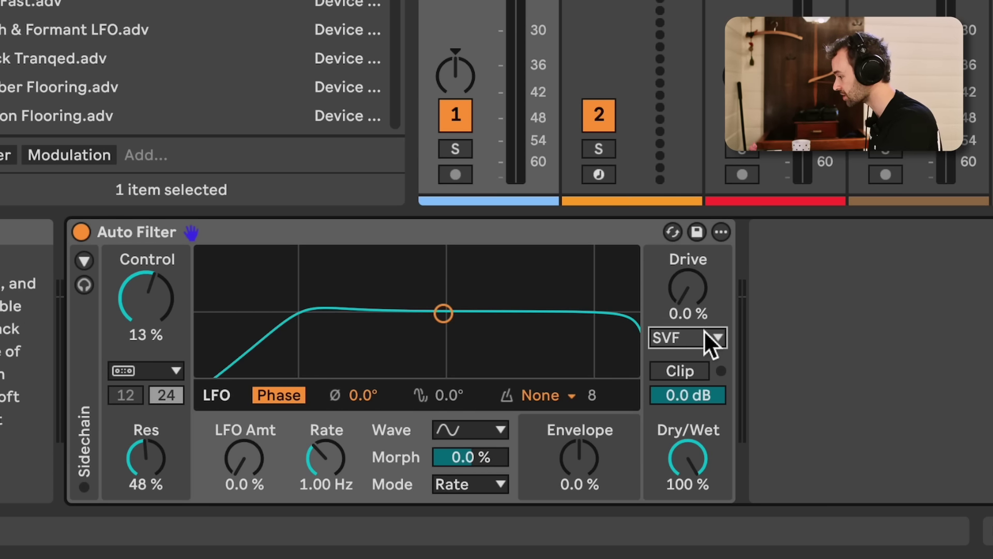
pyautogui.moveTo(707, 319); pyautogui.dragTo(707, 310)
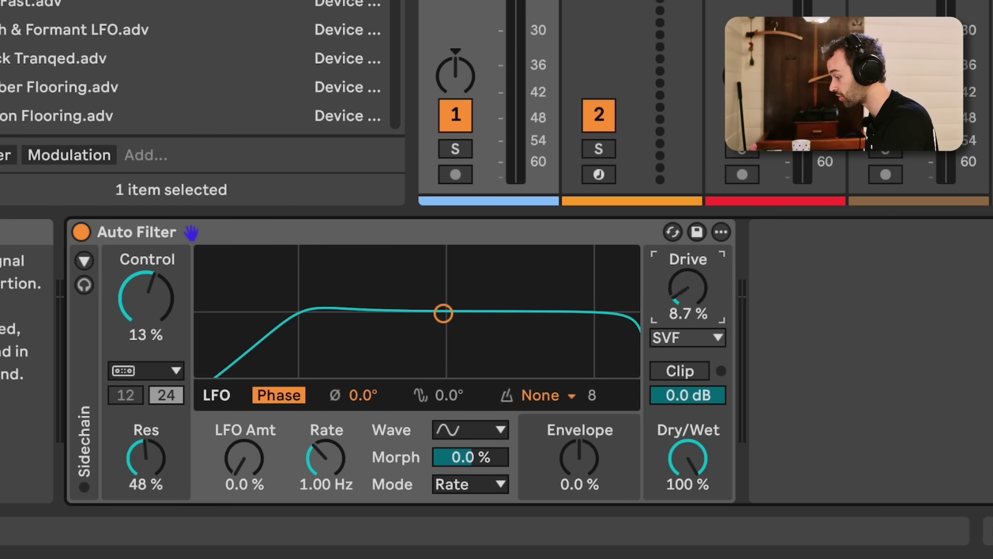
pyautogui.moveTo(690, 352); pyautogui.dragTo(690, 364)
pyautogui.click(680, 371)
pyautogui.moveTo(688, 288)
pyautogui.mouseDown()
pyautogui.moveTo(687, 264)
pyautogui.moveTo(687, 277)
pyautogui.mouseUp()
# Step: Play the drum break while sweeping the DJ Control, setting Dry/Wet to 30 % and Control to 37 %
pyautogui.press('space')
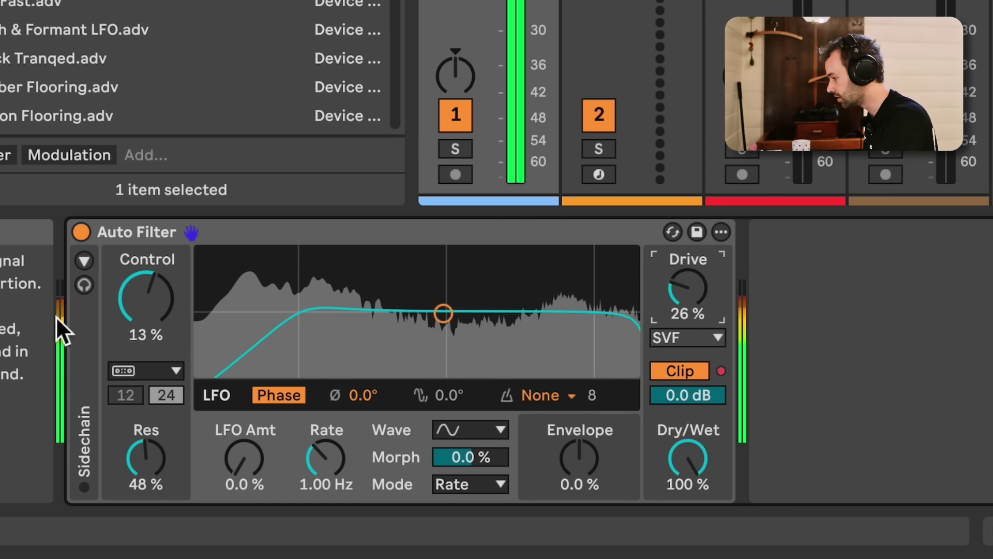
pyautogui.moveTo(146, 297)
pyautogui.mouseDown()
pyautogui.moveTo(146, 352)
pyautogui.moveTo(146, 279)
pyautogui.moveTo(146, 308)
pyautogui.mouseUp()
pyautogui.moveTo(687, 458); pyautogui.dragTo(687, 494)
pyautogui.moveTo(168, 322)
pyautogui.mouseDown()
pyautogui.moveTo(169, 281)
pyautogui.moveTo(168, 347)
pyautogui.moveTo(159, 310)
pyautogui.mouseUp()
pyautogui.press('space')
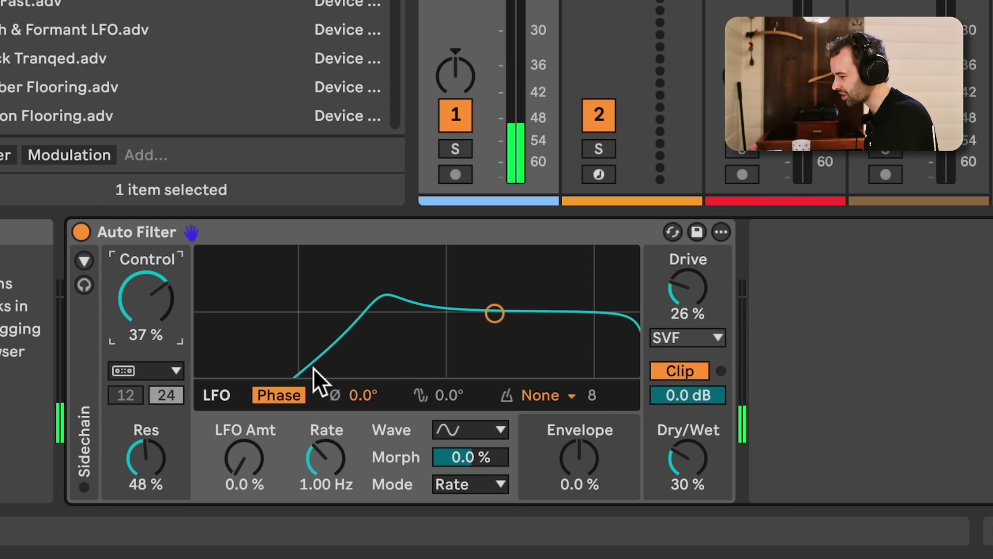
# Step: Switch the filter type to Vowel, set Dry/Wet to 100 % and reset Pitch to 0 st
pyautogui.click(165, 372)
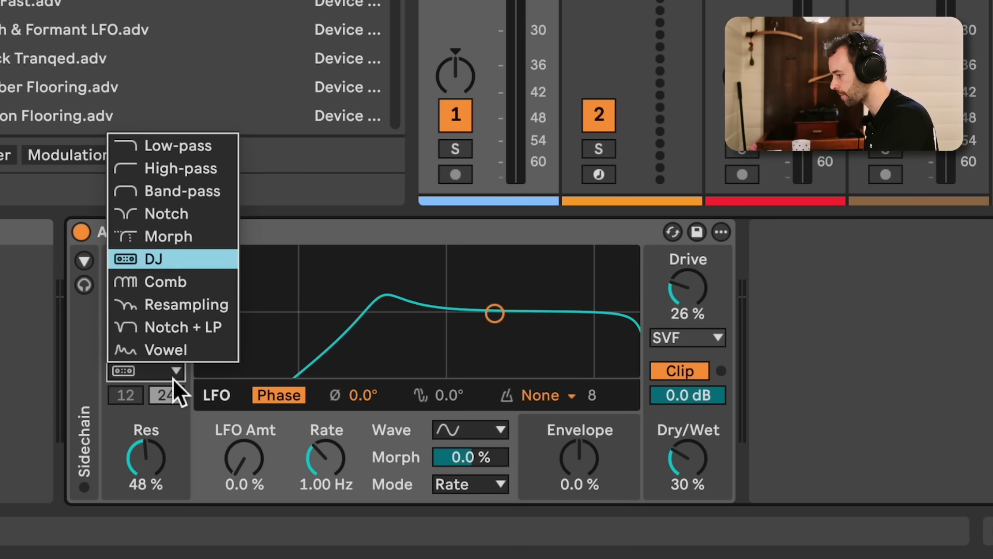
pyautogui.click(223, 347)
pyautogui.moveTo(168, 325); pyautogui.dragTo(168, 354)
pyautogui.moveTo(687, 458); pyautogui.dragTo(687, 455)
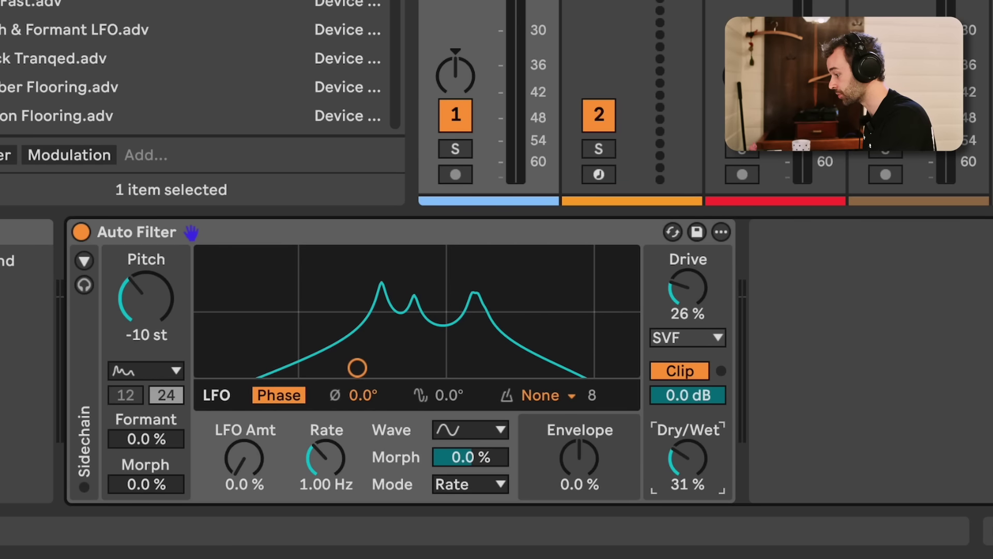
pyautogui.doubleClick(154, 310)
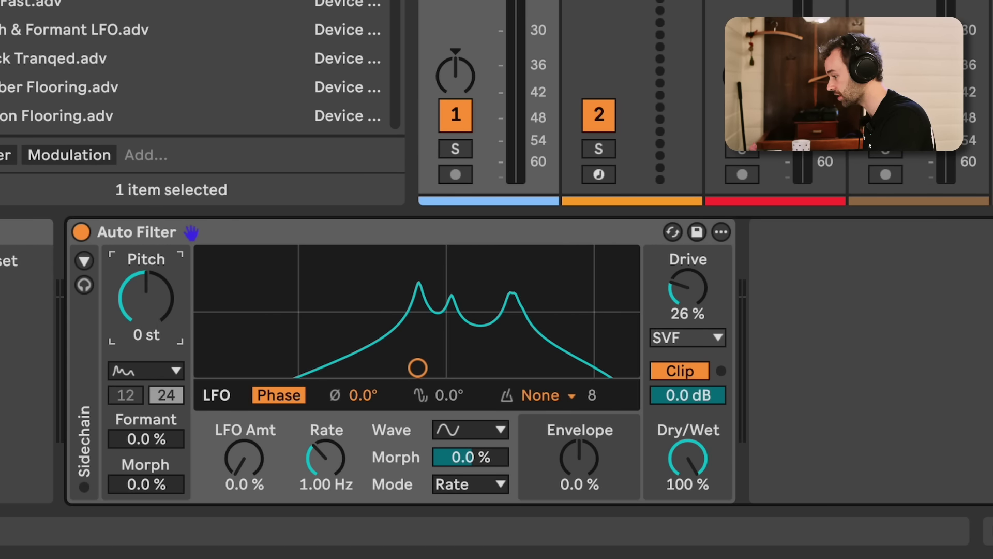
# Step: Play the drum break while varying the Vowel filter's Pitch and Formant
pyautogui.press('space')
pyautogui.moveTo(154, 309)
pyautogui.mouseDown()
pyautogui.moveTo(153, 352)
pyautogui.moveTo(154, 318)
pyautogui.mouseUp()
pyautogui.moveTo(164, 439); pyautogui.dragTo(165, 368)
# Step: On the Drift track's Vowel Auto Filter, set Drive to 39 %, Pitch to -5 st and Formant to 19 %
pyautogui.hotkey('ctrl', 'f')
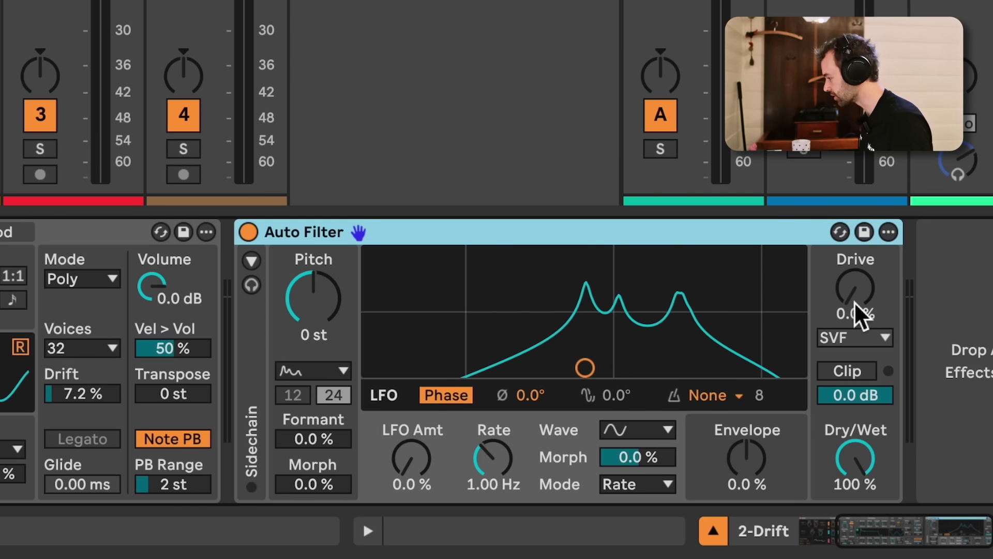
pyautogui.moveTo(852, 300)
pyautogui.mouseDown()
pyautogui.moveTo(852, 224)
pyautogui.moveTo(854, 296)
pyautogui.mouseUp()
pyautogui.moveTo(313, 298); pyautogui.dragTo(314, 318)
pyautogui.moveTo(315, 438)
pyautogui.mouseDown()
pyautogui.moveTo(316, 414)
pyautogui.moveTo(315, 429)
pyautogui.mouseUp()
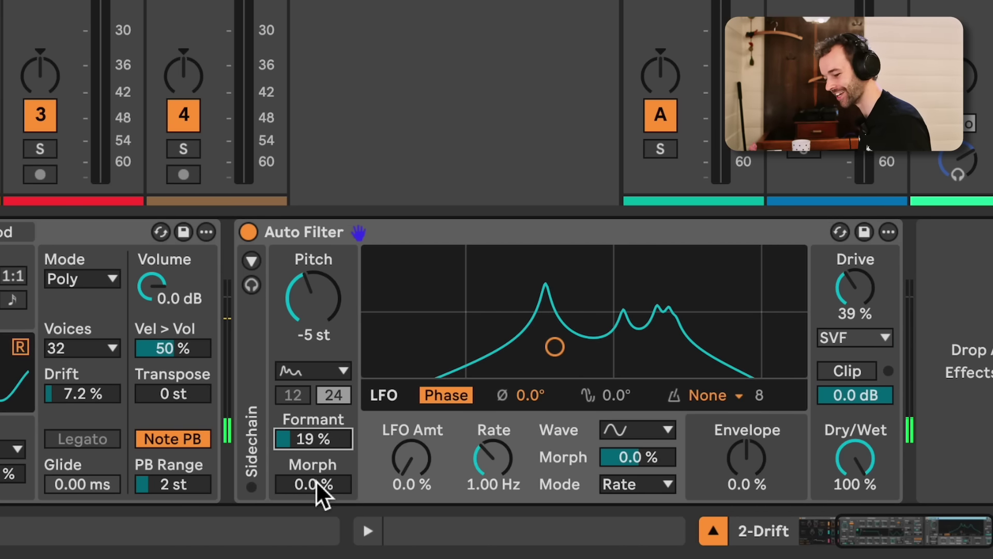
# Step: Set the Vowel filter's Morph to 48 % and Formant to 2.3 %, and raise the LFO amount to 25 %
pyautogui.moveTo(322, 497); pyautogui.dragTo(313, 450)
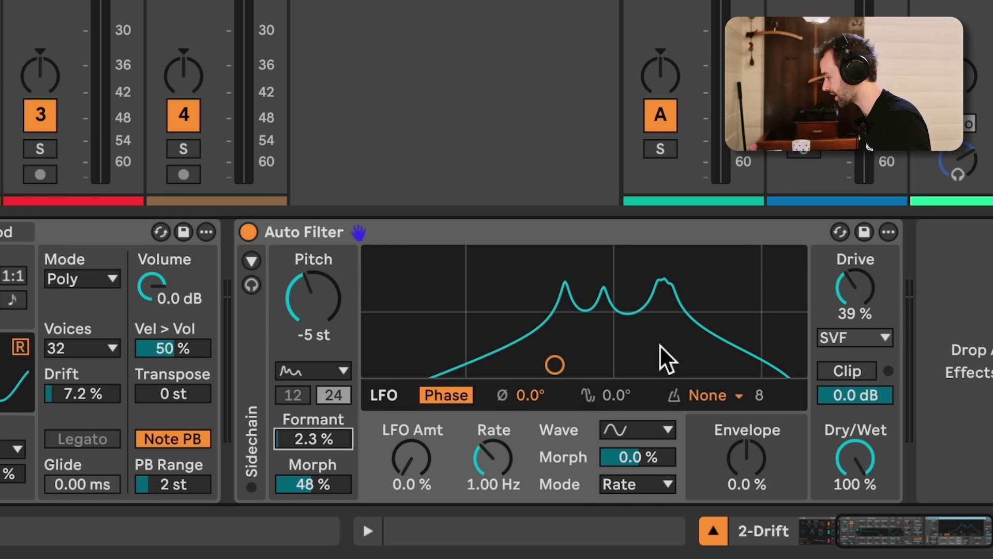
pyautogui.moveTo(333, 306)
pyautogui.mouseDown()
pyautogui.moveTo(332, 332)
pyautogui.moveTo(333, 306)
pyautogui.mouseUp()
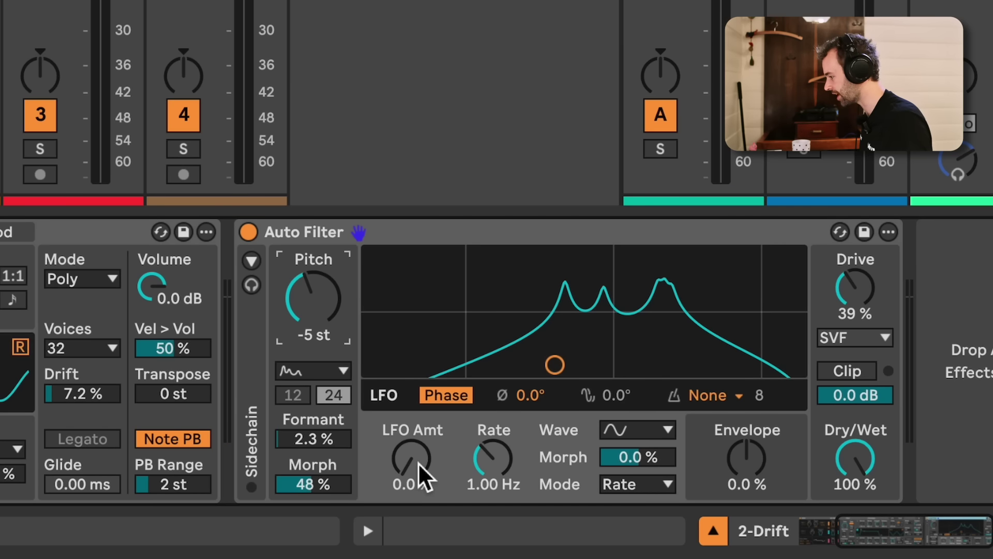
pyautogui.moveTo(418, 463); pyautogui.dragTo(418, 434)
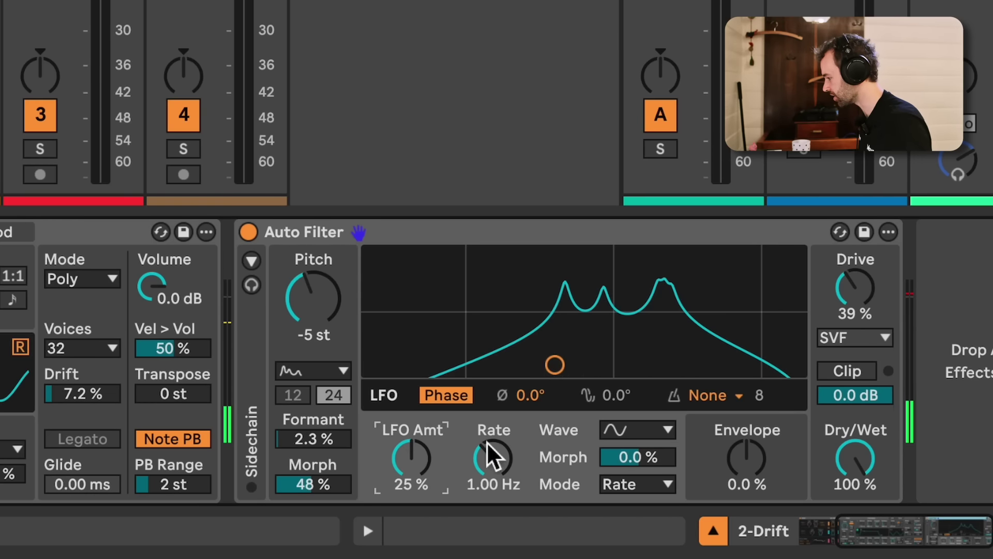
# Step: On the Drift track's Auto Filter, set the Envelope amount to -46 % and reduce the LFO amount
pyautogui.moveTo(755, 469); pyautogui.dragTo(754, 491)
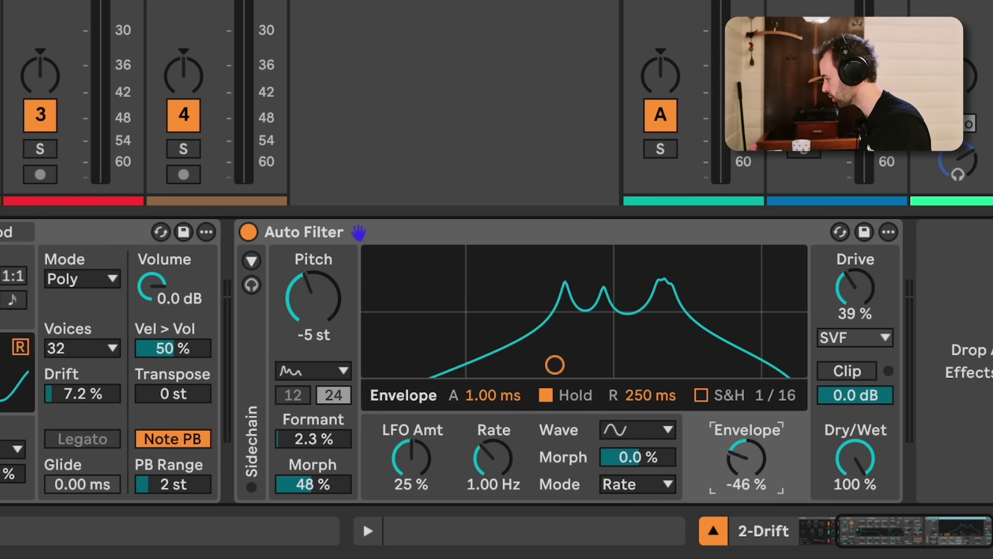
pyautogui.moveTo(409, 445)
pyautogui.mouseDown()
pyautogui.moveTo(409, 420)
pyautogui.moveTo(408, 457)
pyautogui.mouseUp()
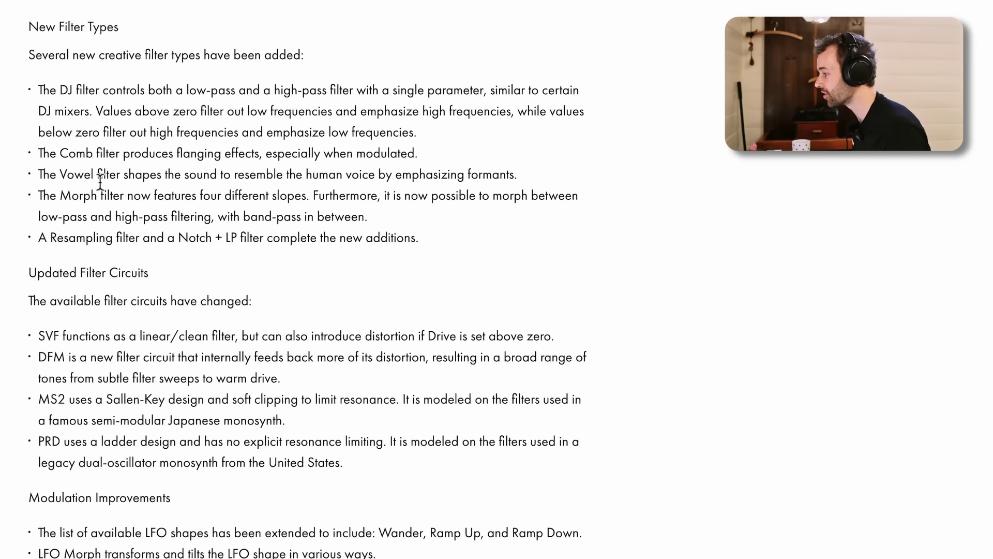
# Step: Review the New Filter Types section of the release notes, covering the DJ, Comb, Vowel and Morph filters
pyautogui.moveTo(89, 95); pyautogui.dragTo(367, 96)
pyautogui.click(246, 151)
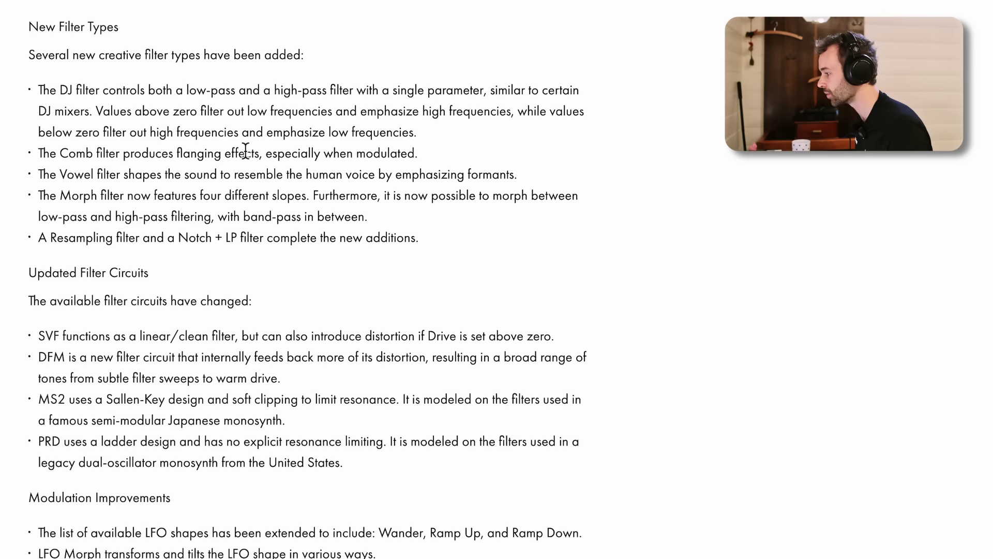
pyautogui.moveTo(38, 158); pyautogui.dragTo(194, 158)
pyautogui.click(192, 160)
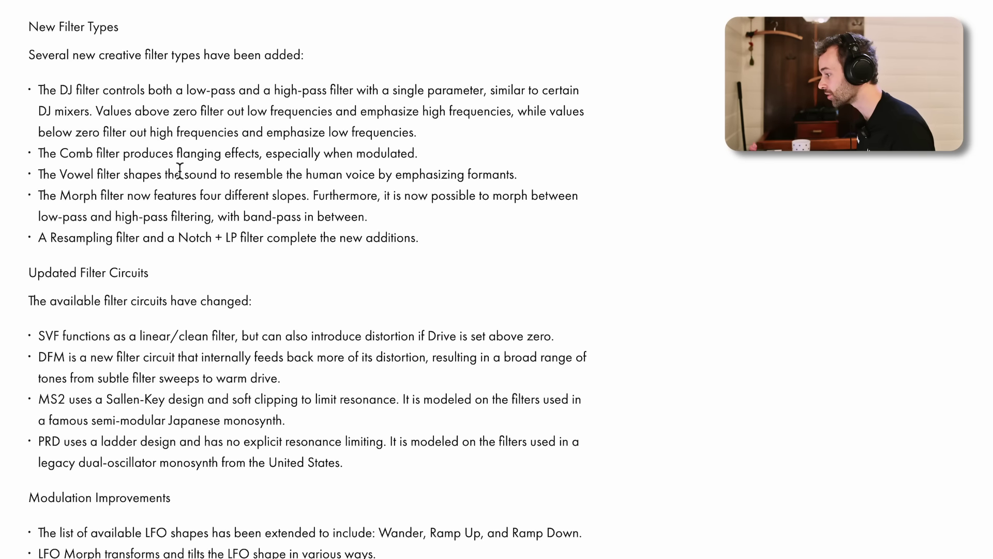
pyautogui.moveTo(36, 175); pyautogui.dragTo(123, 175)
pyautogui.moveTo(44, 201); pyautogui.dragTo(321, 206)
pyautogui.click(321, 206)
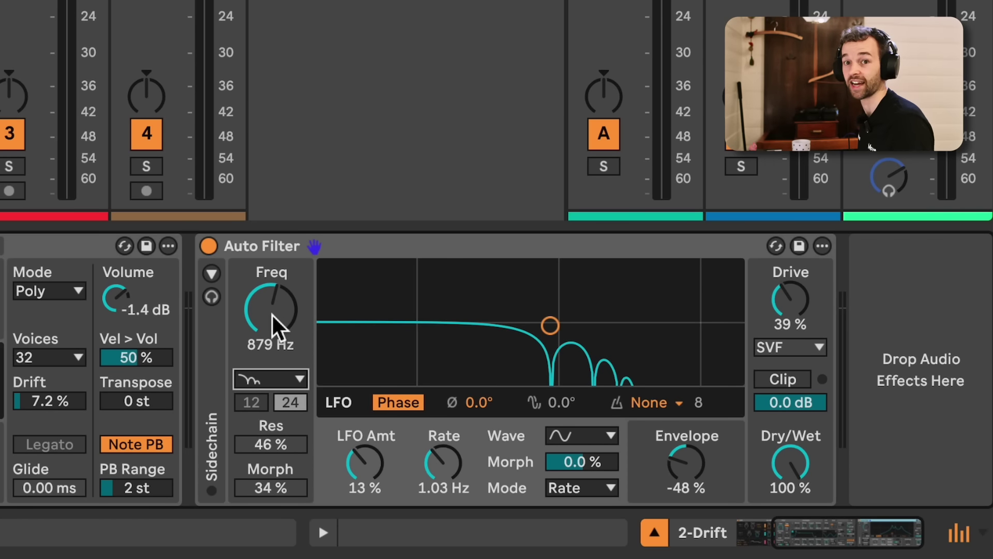
# Step: Raise the Resampling filter's frequency on the Drift track's Auto Filter
pyautogui.moveTo(272, 316); pyautogui.dragTo(272, 290)
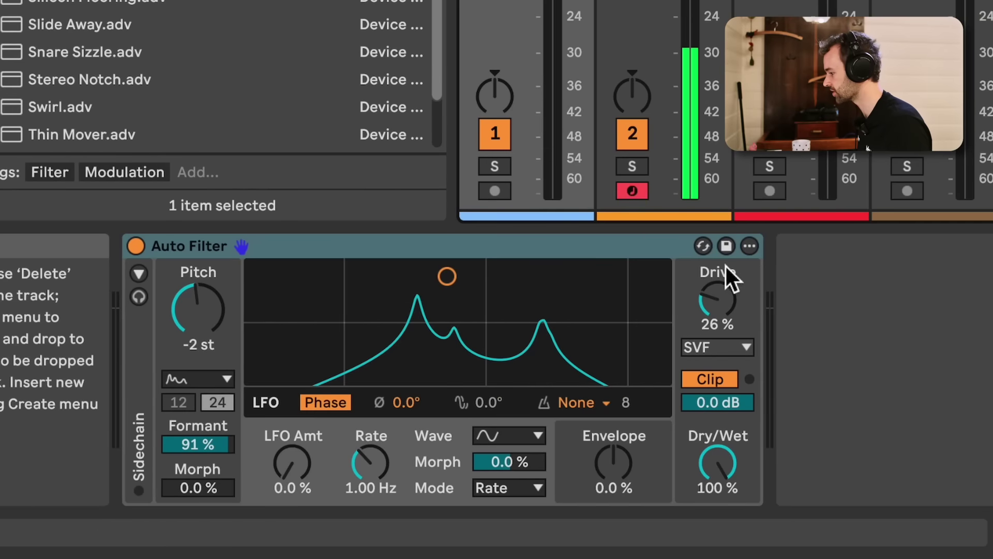
# Step: On the drum break's Auto Filter, try other filter types, settling on Notch + LP with Morph at 81 %
pyautogui.click(225, 380)
pyautogui.click(228, 162)
pyautogui.moveTo(198, 309)
pyautogui.mouseDown()
pyautogui.moveTo(198, 343)
pyautogui.moveTo(195, 310)
pyautogui.mouseUp()
pyautogui.click(217, 378)
pyautogui.click(254, 340)
pyautogui.moveTo(212, 481); pyautogui.dragTo(212, 441)
pyautogui.press('space')
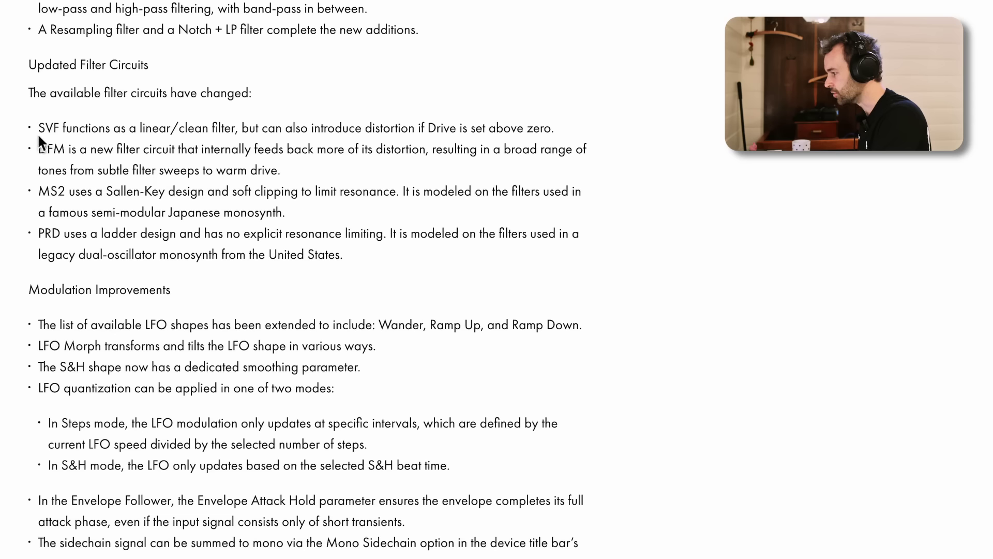
# Step: Review the Updated Filter Circuits section of the release notes, covering SVF, DFM, MS2 and PRD
pyautogui.moveTo(40, 129); pyautogui.dragTo(559, 133)
pyautogui.click(560, 132)
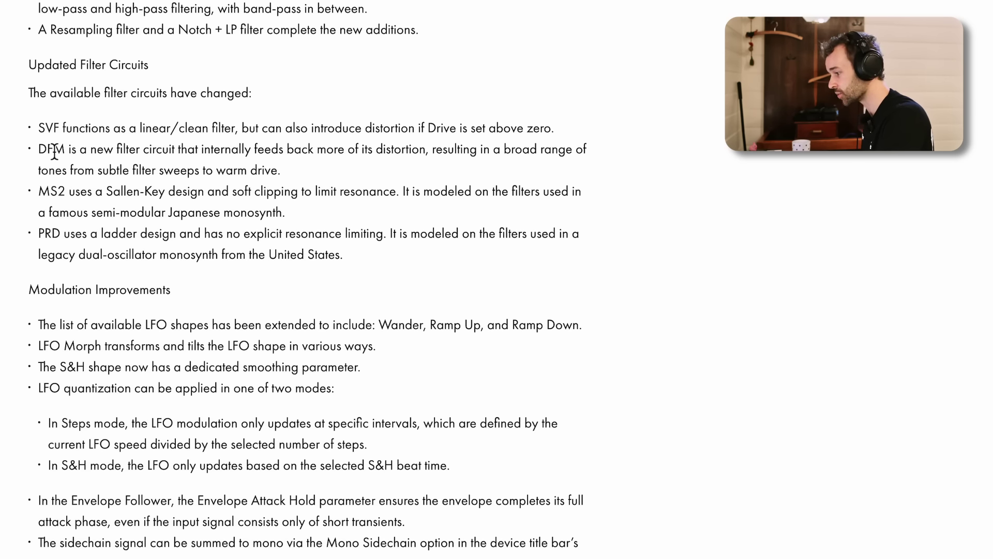
pyautogui.moveTo(43, 159); pyautogui.dragTo(135, 157)
pyautogui.moveTo(248, 163); pyautogui.dragTo(428, 157)
pyautogui.click(428, 158)
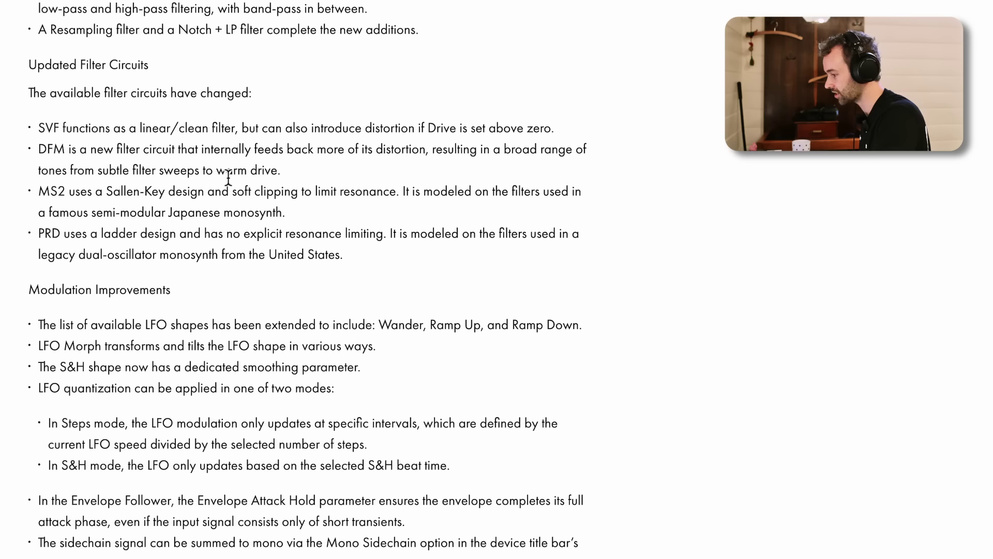
pyautogui.moveTo(40, 197); pyautogui.dragTo(98, 196)
pyautogui.click(98, 195)
pyautogui.moveTo(39, 234); pyautogui.dragTo(119, 235)
pyautogui.click(119, 236)
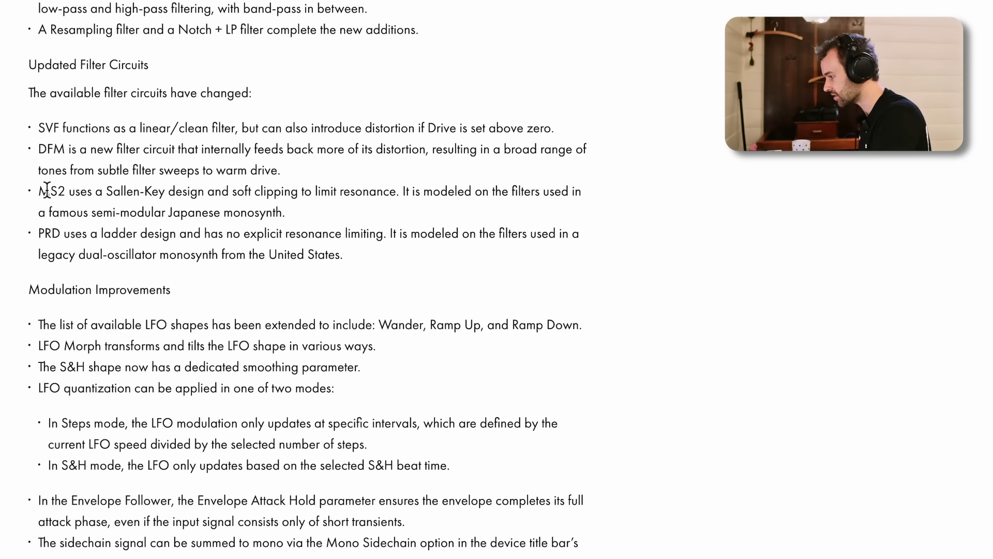
pyautogui.moveTo(46, 191); pyautogui.dragTo(399, 251)
pyautogui.click(374, 252)
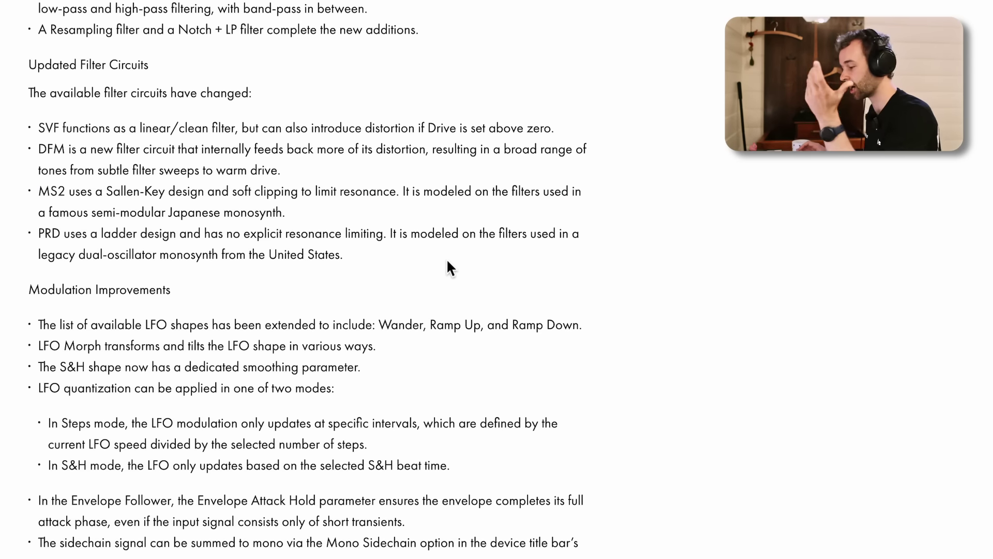
# Step: Read the Modulation Improvements notes about the extended LFO shapes and LFO Morph
pyautogui.scroll(-5, 448, 266)
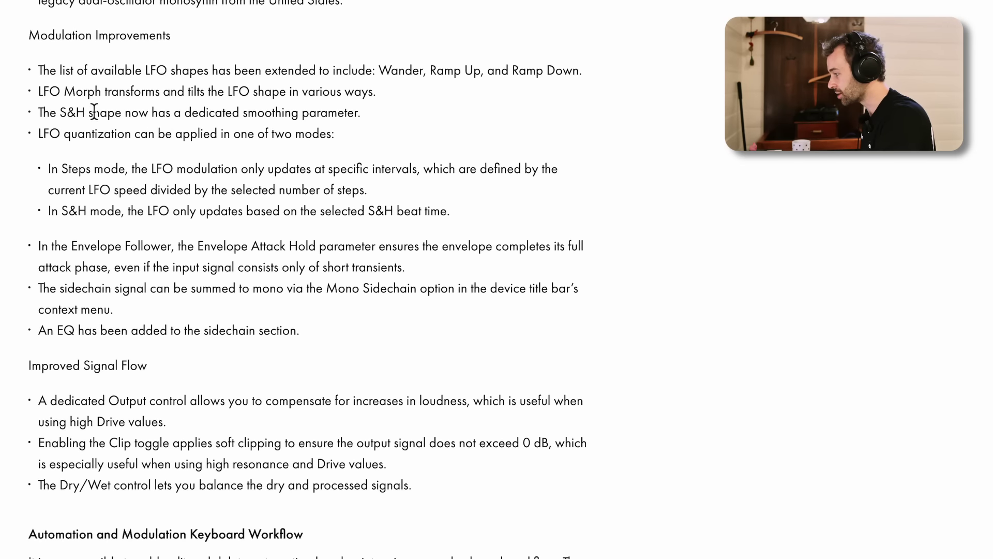
pyautogui.moveTo(150, 74); pyautogui.dragTo(600, 75)
pyautogui.click(376, 75)
pyautogui.click(380, 105)
pyautogui.moveTo(38, 91); pyautogui.dragTo(375, 95)
pyautogui.click(374, 95)
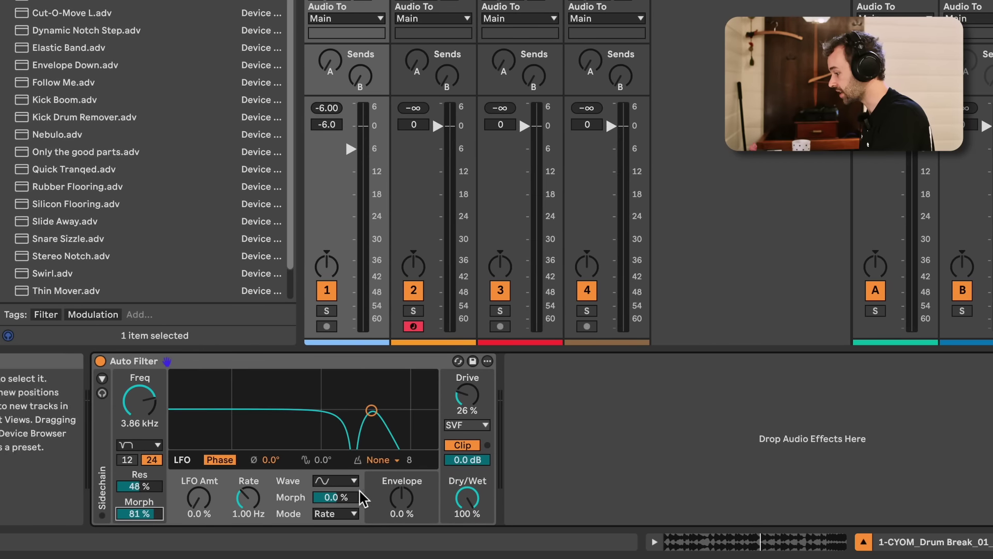
# Step: Set the drum break filter's LFO wave to Ramp Up and its LFO Morph to -16 %
pyautogui.click(352, 475)
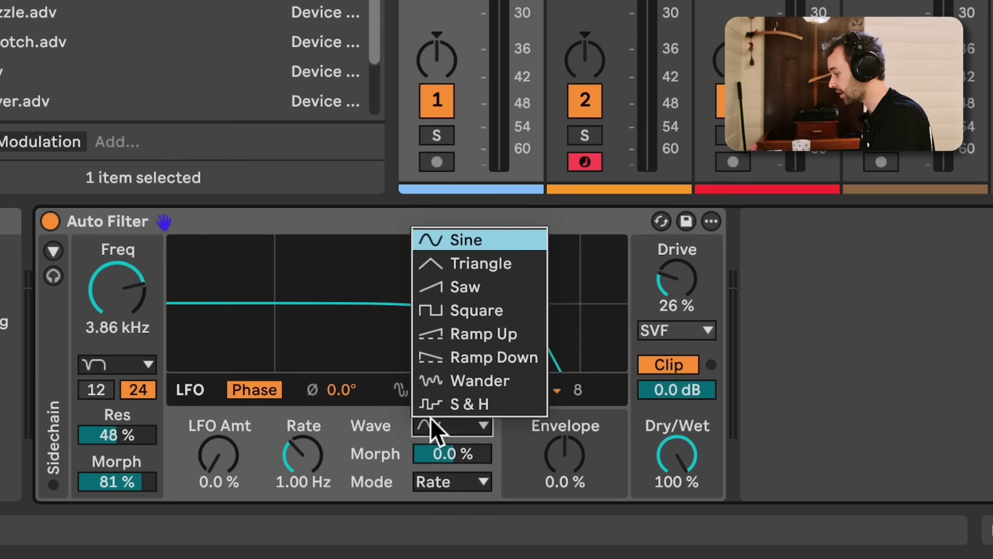
pyautogui.click(384, 405)
pyautogui.moveTo(475, 458); pyautogui.dragTo(471, 516)
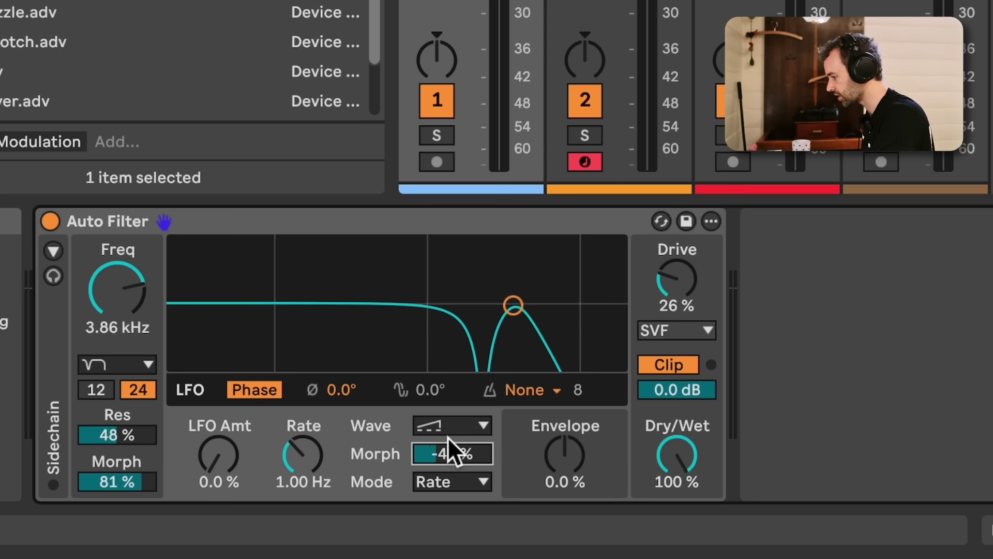
pyautogui.moveTo(453, 453); pyautogui.dragTo(453, 479)
# Step: Raise the LFO amount to 43 % and lower the LFO Morph to about -72 %, auditioning with the drum break
pyautogui.moveTo(219, 455); pyautogui.dragTo(219, 430)
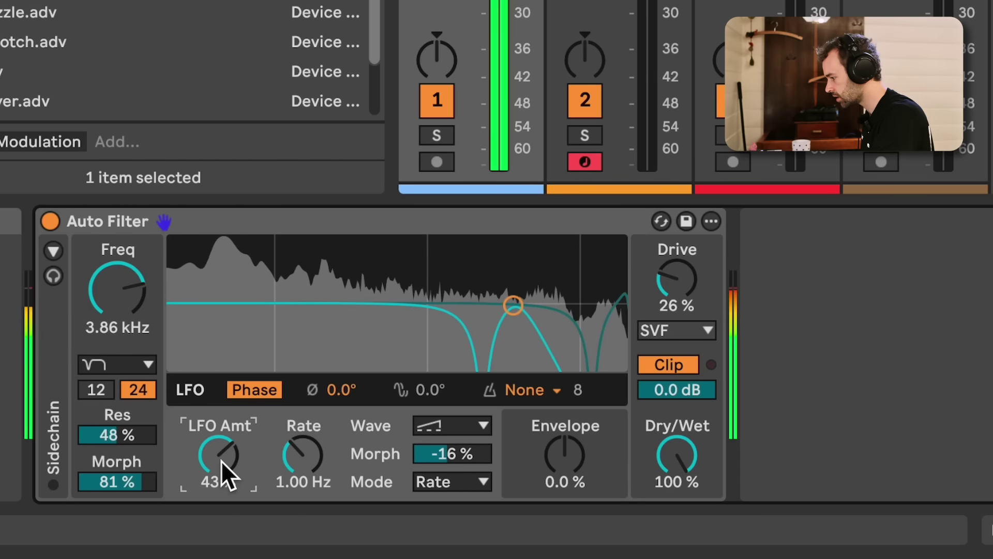
pyautogui.moveTo(443, 458)
pyautogui.mouseDown()
pyautogui.moveTo(443, 422)
pyautogui.moveTo(443, 478)
pyautogui.moveTo(443, 457)
pyautogui.mouseUp()
pyautogui.press('space')
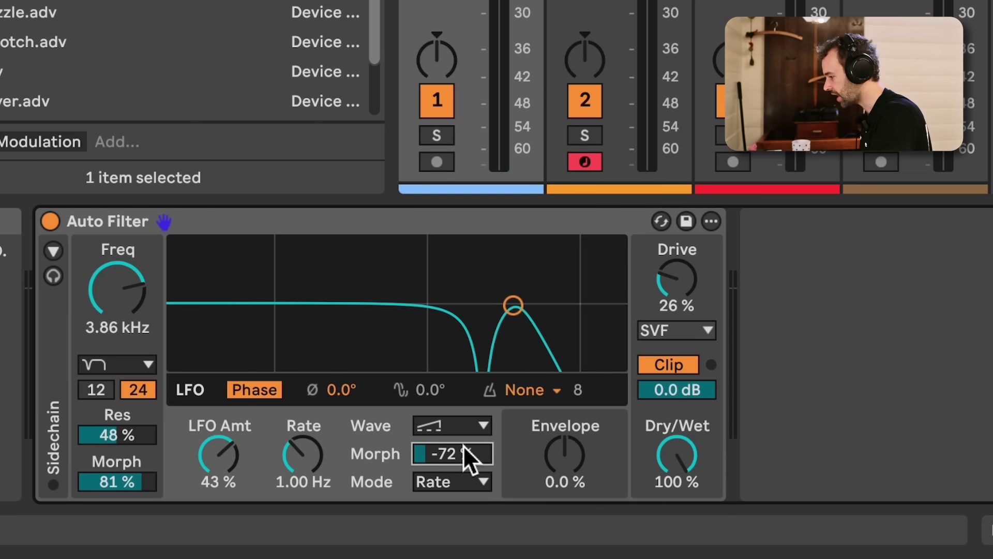
pyautogui.moveTo(443, 457); pyautogui.dragTo(443, 481)
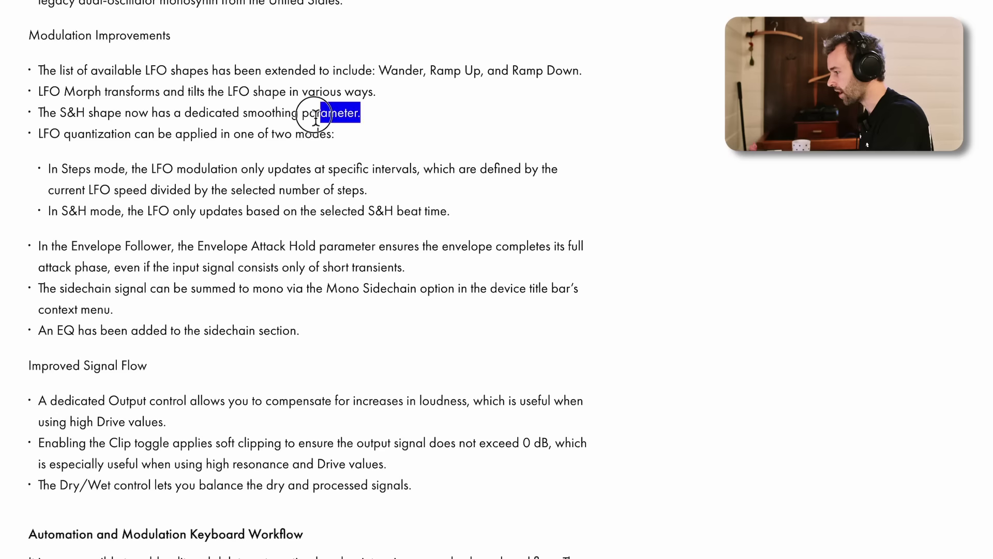
# Step: Read the release notes about the S&H shape's smoothing parameter and the LFO quantization modes
pyautogui.moveTo(334, 113); pyautogui.dragTo(30, 116)
pyautogui.click(31, 117)
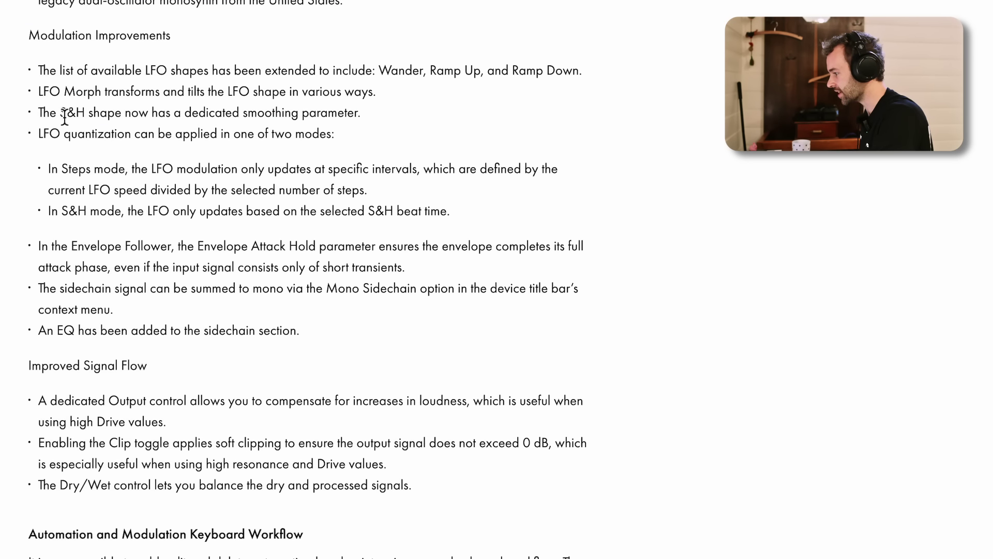
pyautogui.tripleClick(41, 135)
pyautogui.click(341, 142)
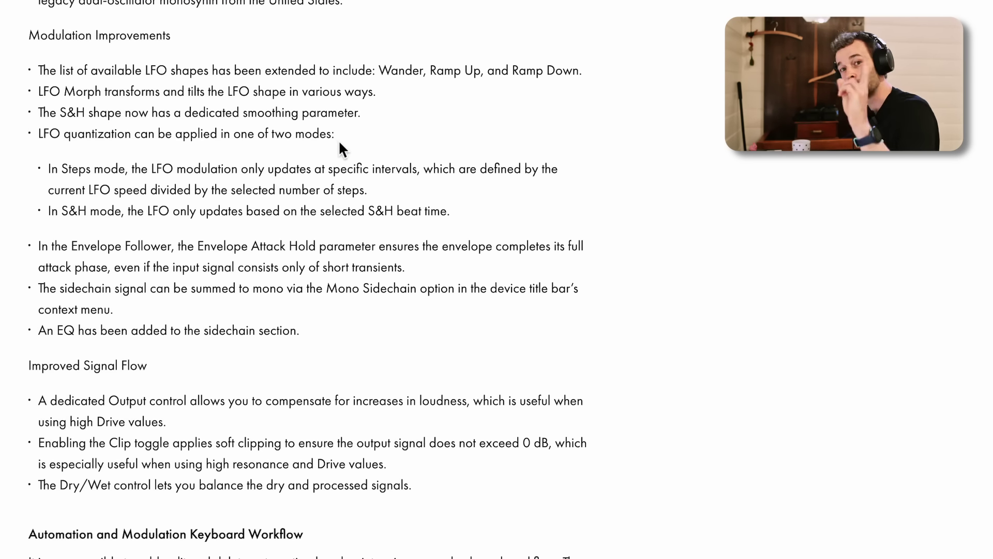
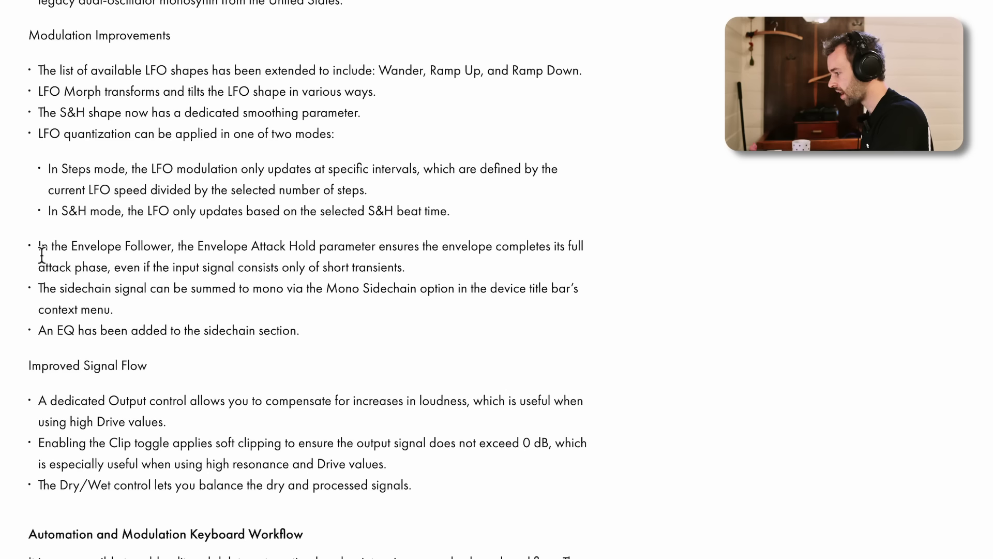
# Step: Read the release notes about the Envelope Attack Hold parameter and the Mono Sidechain option
pyautogui.moveTo(38, 246); pyautogui.dragTo(73, 249)
pyautogui.moveTo(203, 256); pyautogui.dragTo(201, 267)
pyautogui.click(149, 249)
pyautogui.moveTo(267, 247); pyautogui.dragTo(403, 254)
pyautogui.click(404, 254)
pyautogui.tripleClick(62, 297)
pyautogui.click(126, 306)
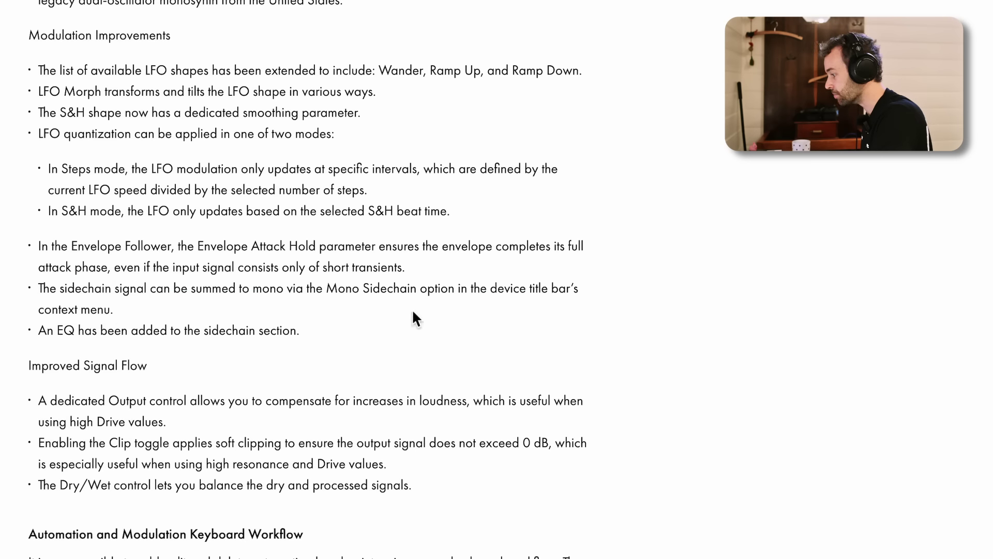
pyautogui.moveTo(446, 312); pyautogui.dragTo(343, 288)
pyautogui.click(359, 323)
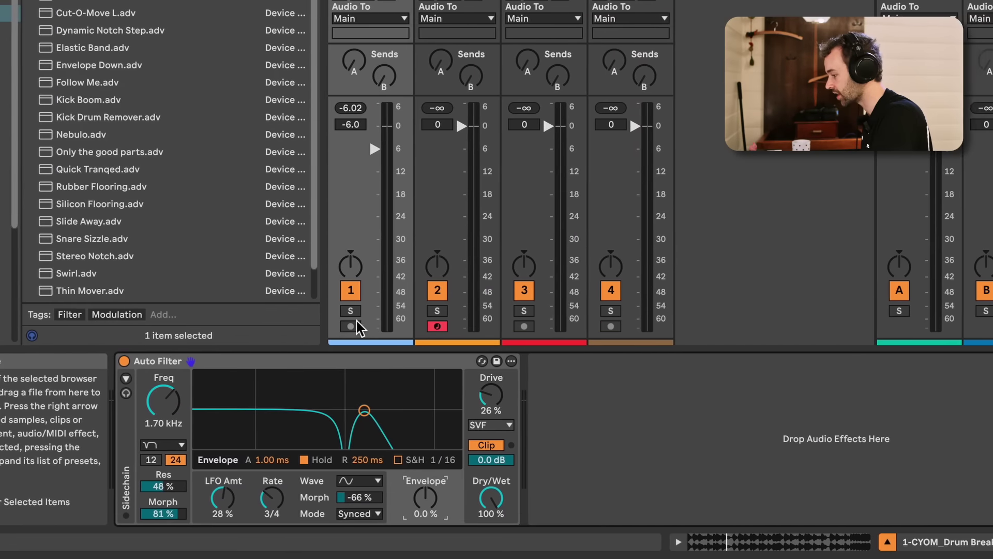
# Step: Set the Envelope amount to 1.6 % and switch the display between the LFO and Envelope settings
pyautogui.moveTo(403, 496); pyautogui.dragTo(403, 493)
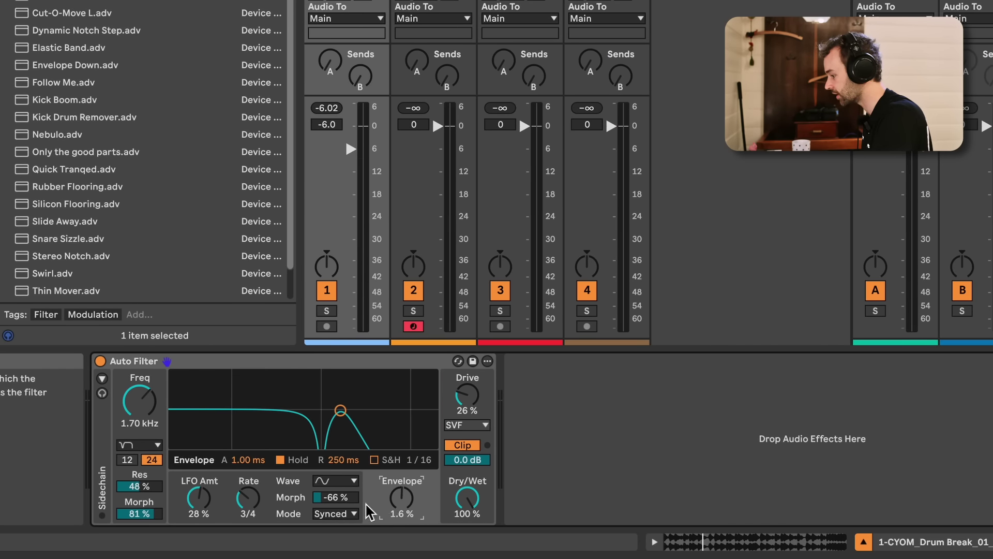
pyautogui.click(242, 499)
pyautogui.click(613, 458)
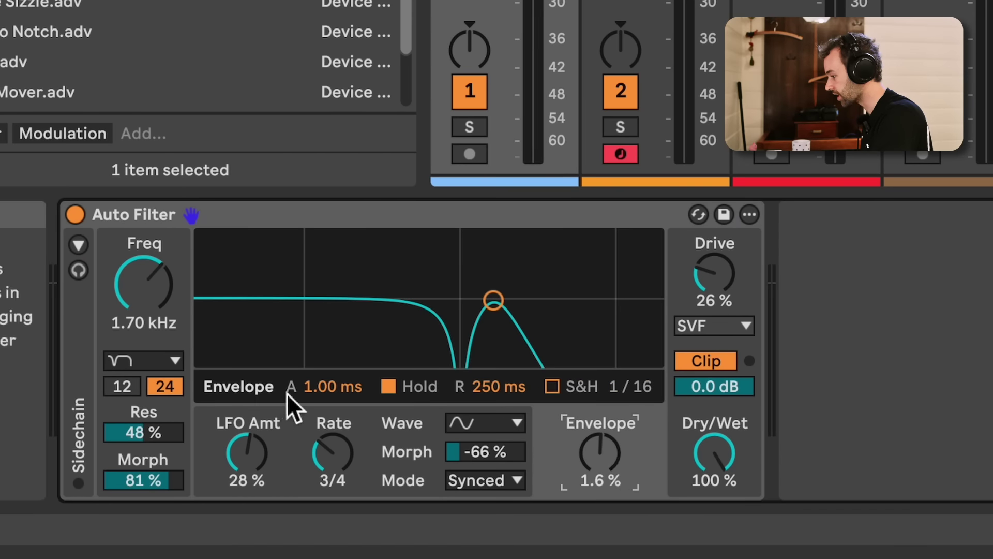
# Step: Try a 9.44 ms envelope attack, switch Hold off and on, and try out the release setting
pyautogui.moveTo(327, 394)
pyautogui.mouseDown()
pyautogui.moveTo(327, 385)
pyautogui.moveTo(327, 399)
pyautogui.mouseUp()
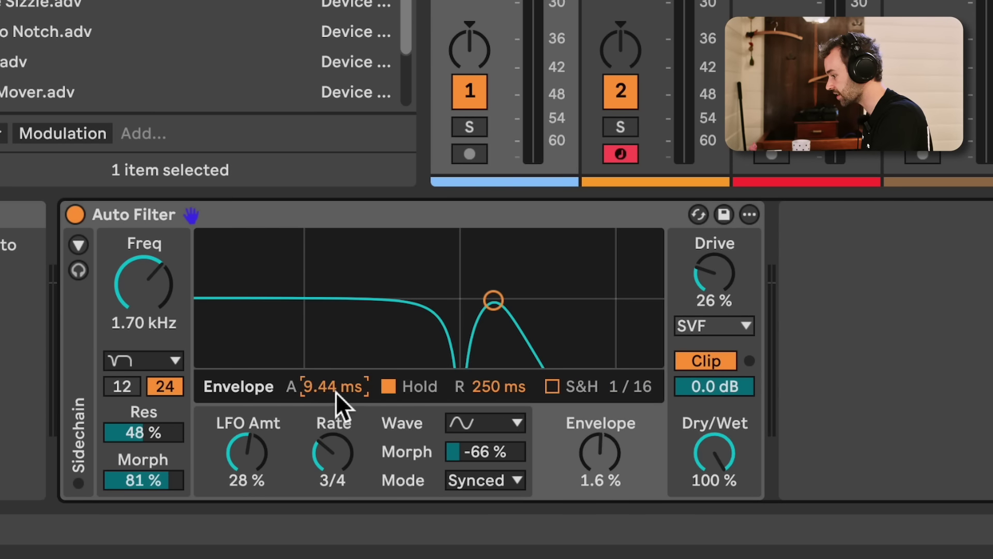
pyautogui.click(391, 388)
pyautogui.click(391, 388)
pyautogui.moveTo(500, 396)
pyautogui.mouseDown()
pyautogui.moveTo(500, 384)
pyautogui.moveTo(501, 397)
pyautogui.mouseUp()
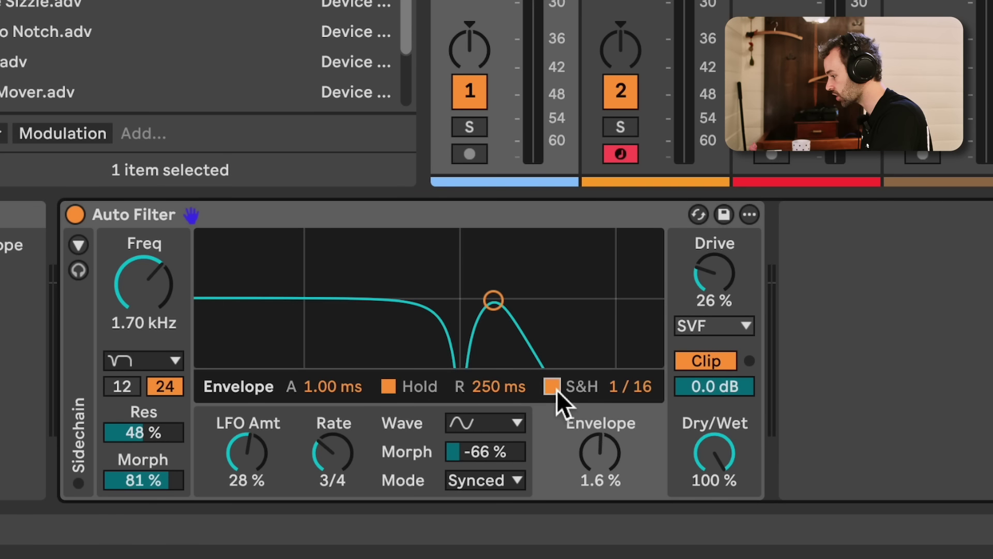
# Step: Set the Envelope amount to -19 % and compare the LFO settings with the Envelope settings
pyautogui.moveTo(594, 454); pyautogui.dragTo(595, 471)
pyautogui.click(405, 458)
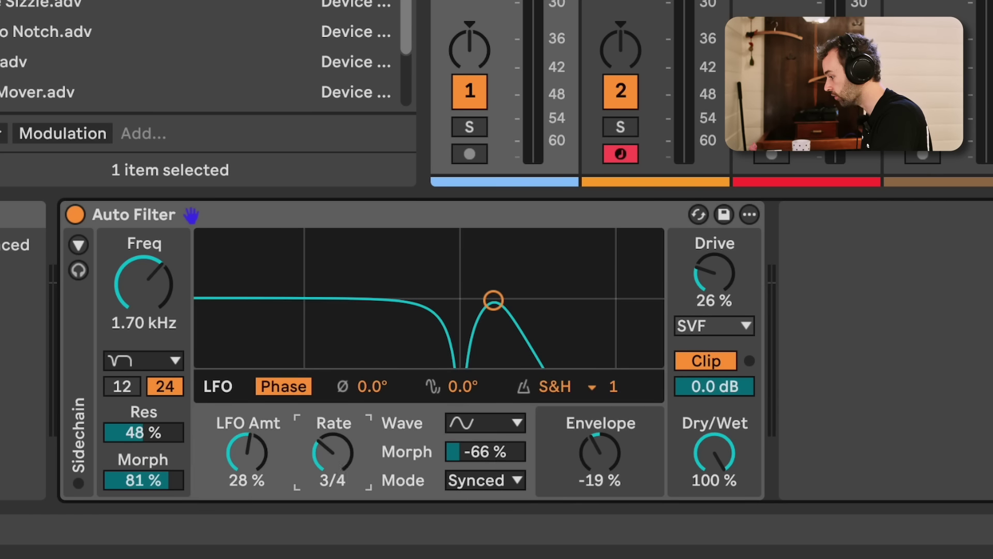
pyautogui.click(569, 470)
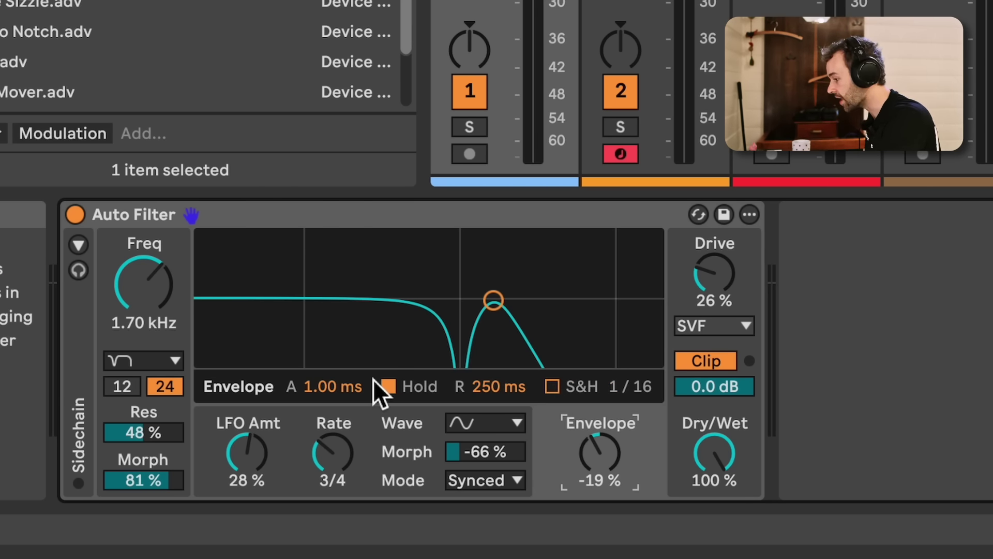
pyautogui.rightClick(210, 213)
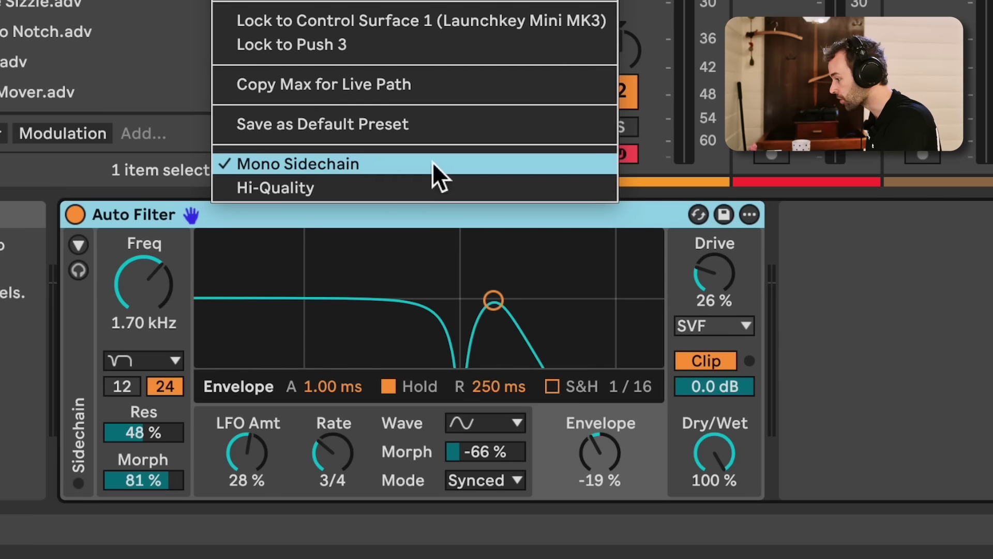
pyautogui.click(428, 186)
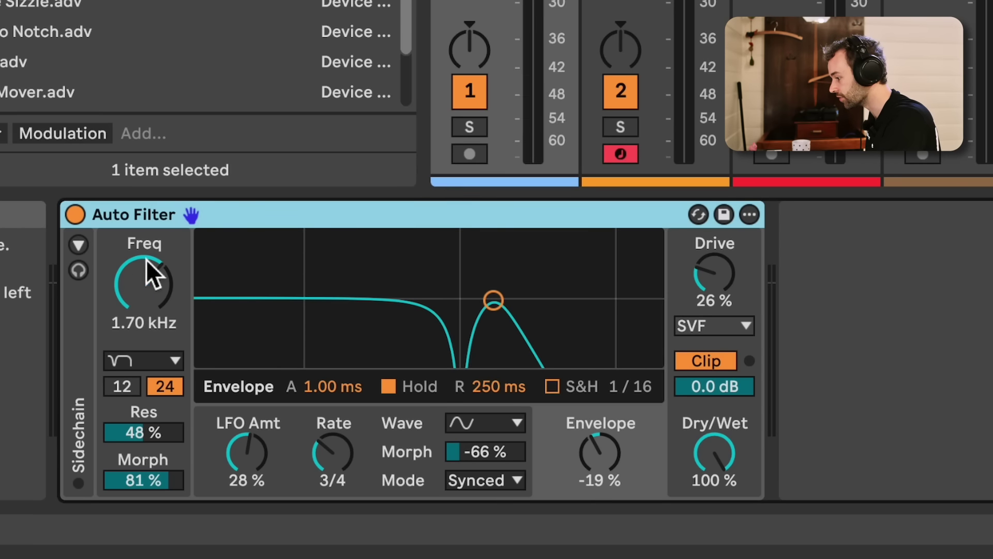
# Step: Expand the Auto Filter's sidechain section, enable External and SC Filter, and set the Envelope amount to 30 %
pyautogui.click(78, 244)
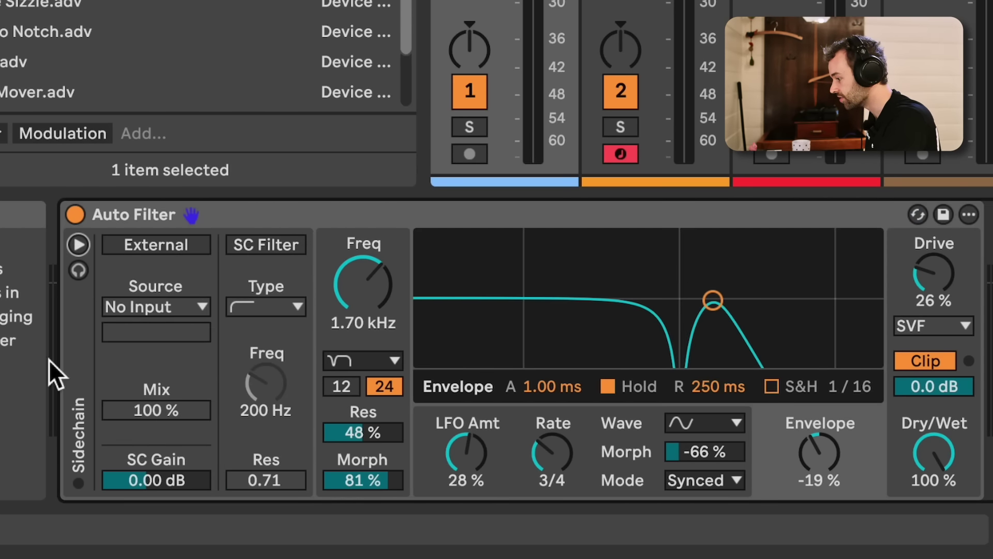
pyautogui.click(156, 247)
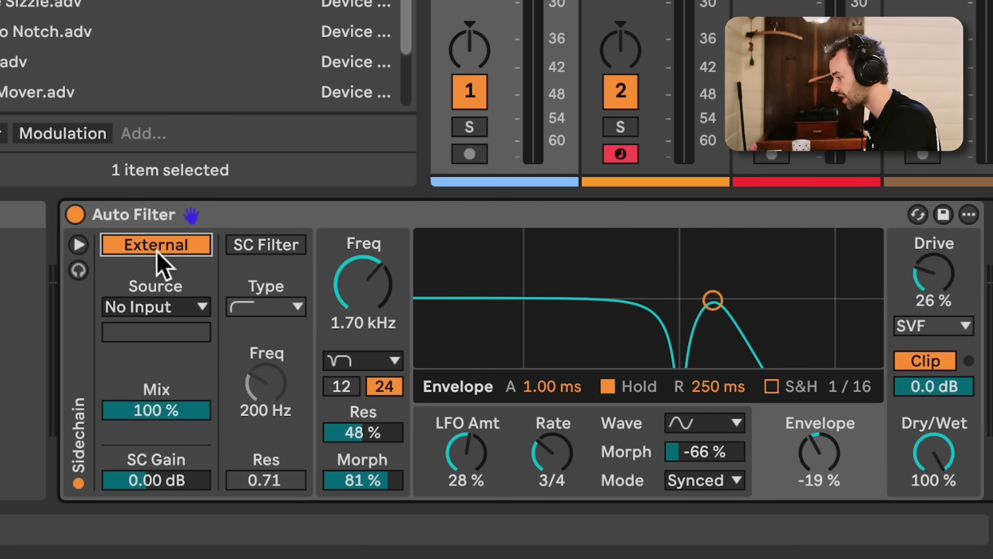
pyautogui.click(273, 243)
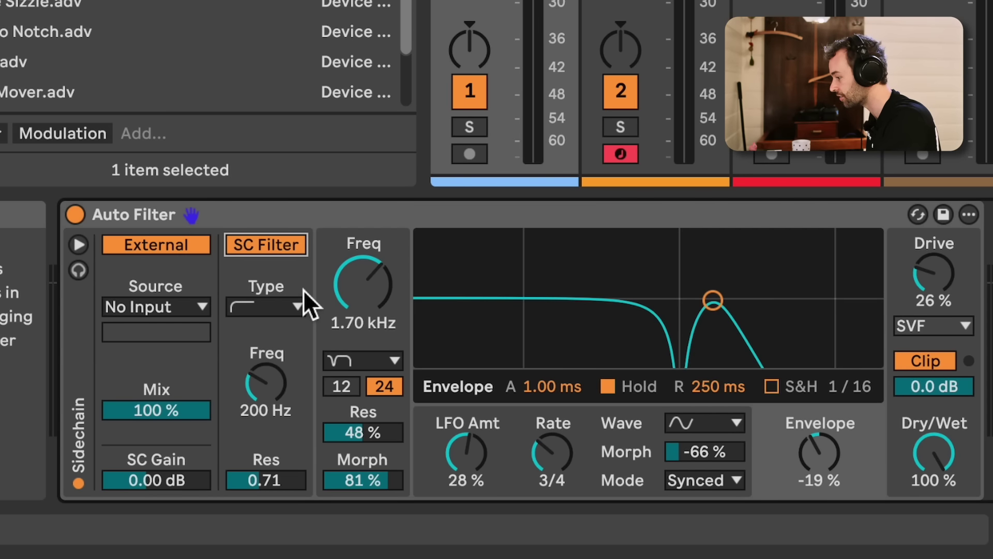
pyautogui.moveTo(830, 473); pyautogui.dragTo(831, 474)
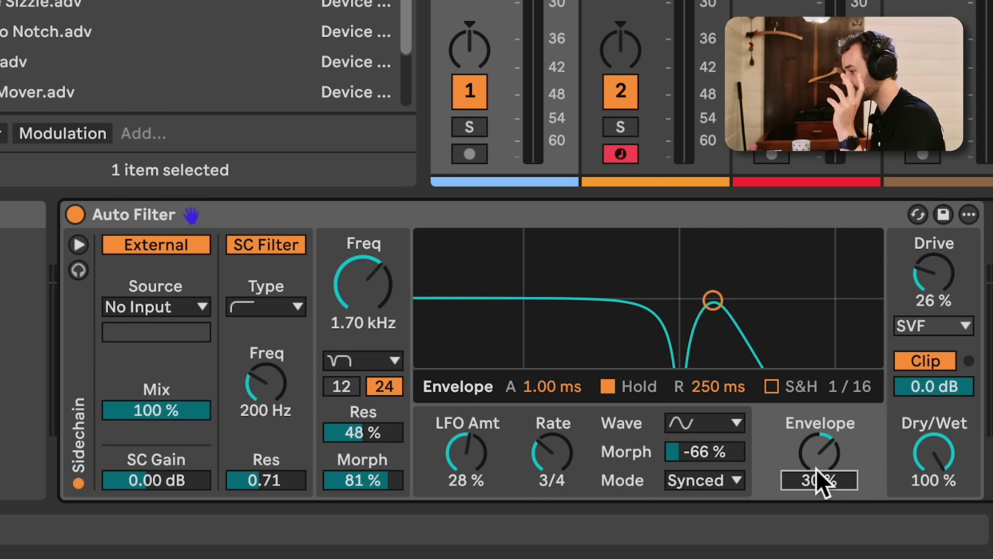
# Step: Set the Envelope amount to 35 % and read the release notes on the Output, Clip and Dry/Wet controls
pyautogui.moveTo(822, 466); pyautogui.dragTo(823, 456)
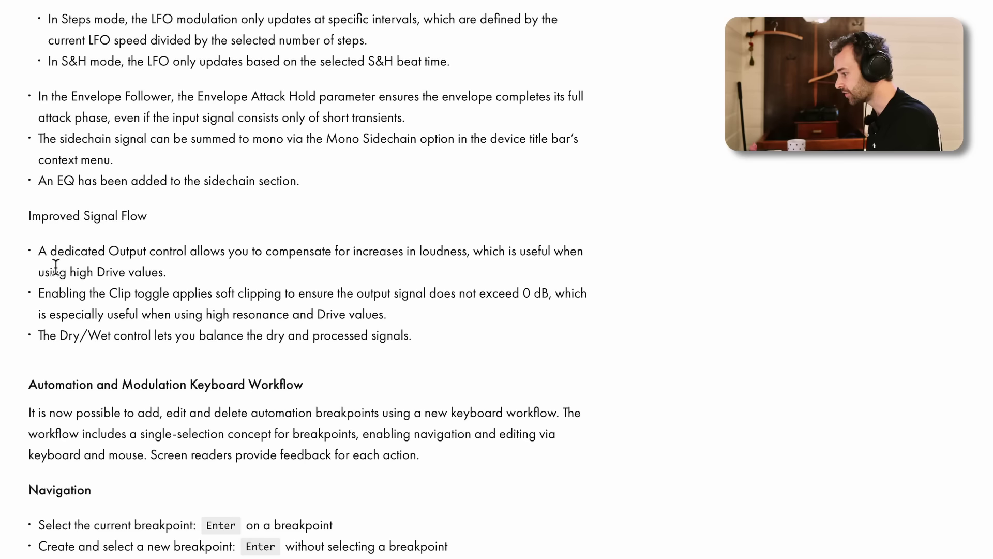
pyautogui.moveTo(57, 251); pyautogui.dragTo(218, 279)
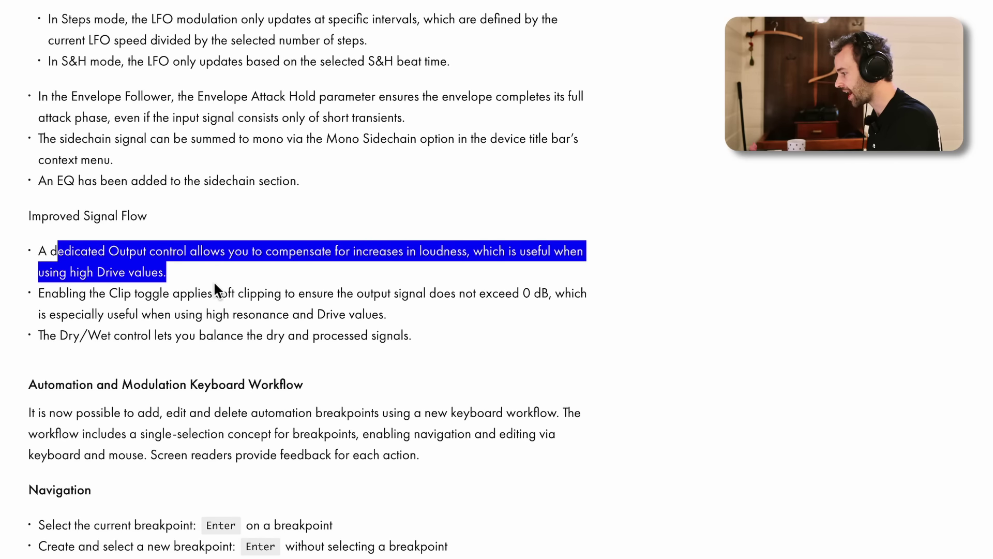
pyautogui.click(218, 278)
pyautogui.moveTo(98, 295); pyautogui.dragTo(231, 303)
pyautogui.click(236, 319)
pyautogui.moveTo(60, 336); pyautogui.dragTo(217, 342)
pyautogui.click(235, 343)
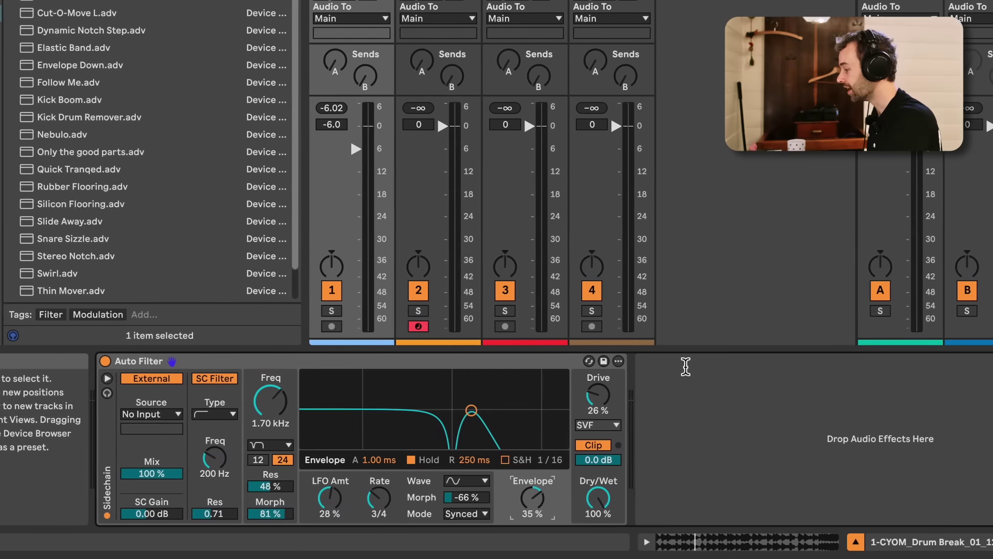
# Step: Raise the Auto Filter's Drive to 40 % and on to 63 %, and try out the Dry/Wet control
pyautogui.moveTo(594, 396); pyautogui.dragTo(593, 408)
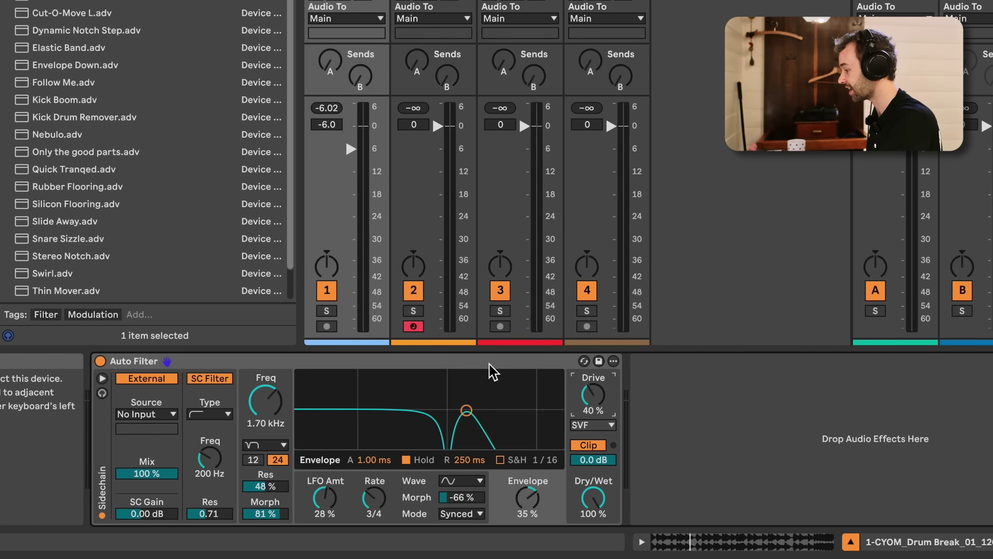
pyautogui.click(487, 366)
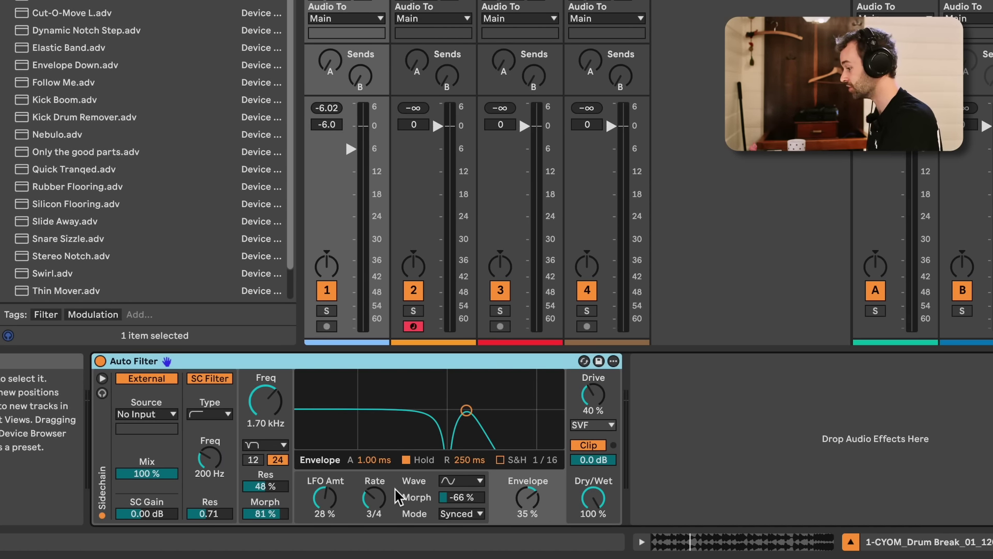
pyautogui.click(268, 445)
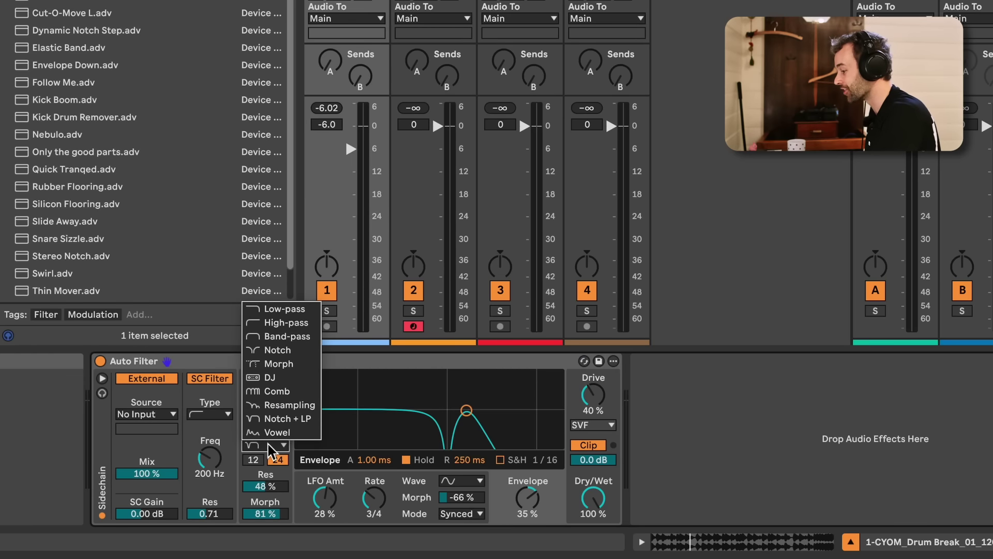
pyautogui.click(269, 448)
pyautogui.moveTo(600, 409); pyautogui.dragTo(600, 402)
pyautogui.click(274, 364)
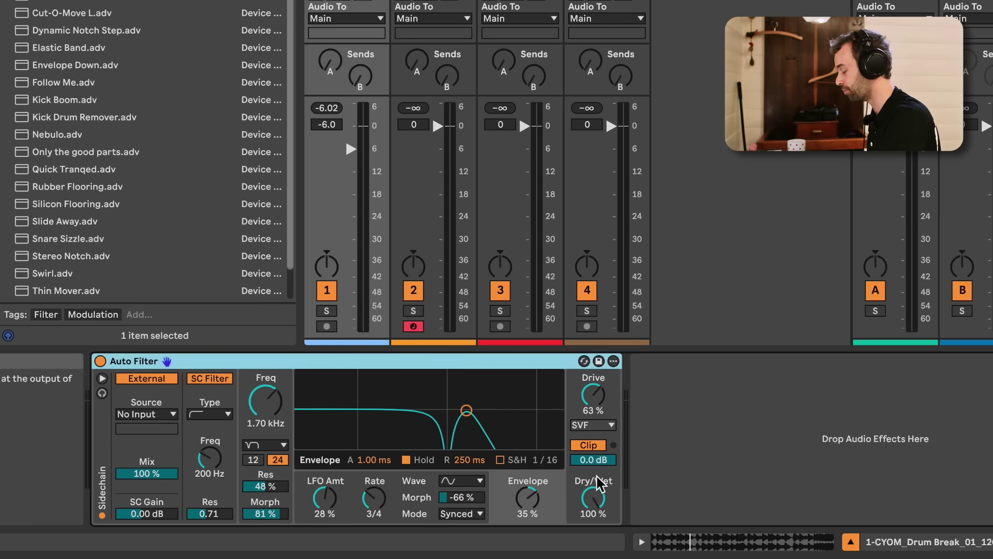
pyautogui.moveTo(604, 501); pyautogui.dragTo(605, 512)
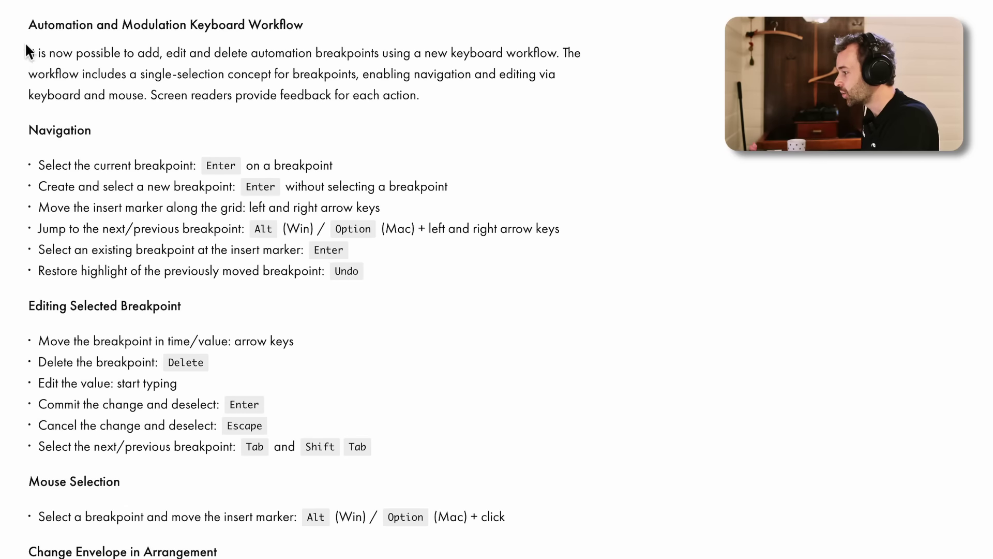
# Step: Read the release notes on the Automation and Modulation Keyboard Workflow, including the Navigation list of breakpoint commands
pyautogui.moveTo(29, 26)
pyautogui.mouseDown()
pyautogui.moveTo(320, 38)
pyautogui.moveTo(20, 35)
pyautogui.mouseUp()
pyautogui.click(322, 36)
pyautogui.click(21, 30)
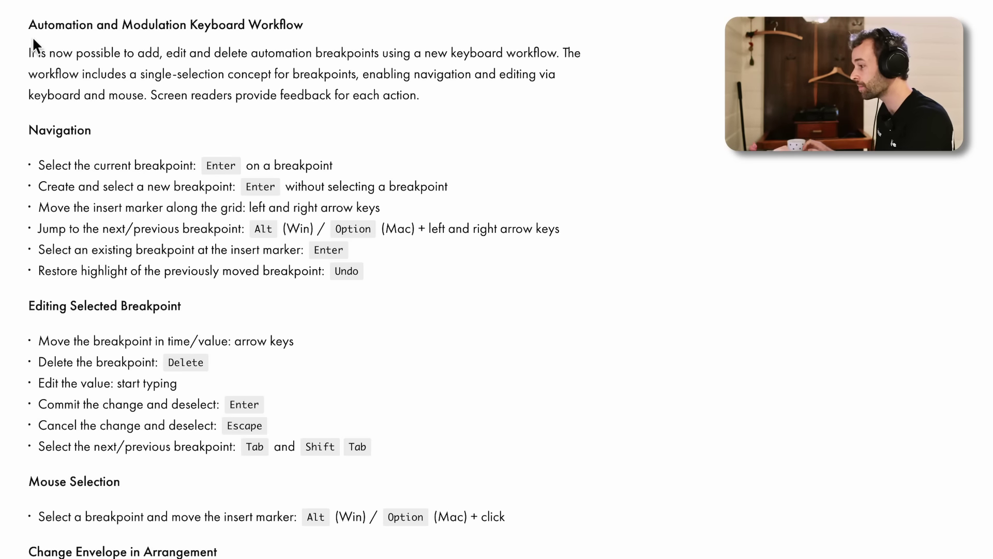
pyautogui.moveTo(27, 29); pyautogui.dragTo(176, 110)
pyautogui.click(152, 137)
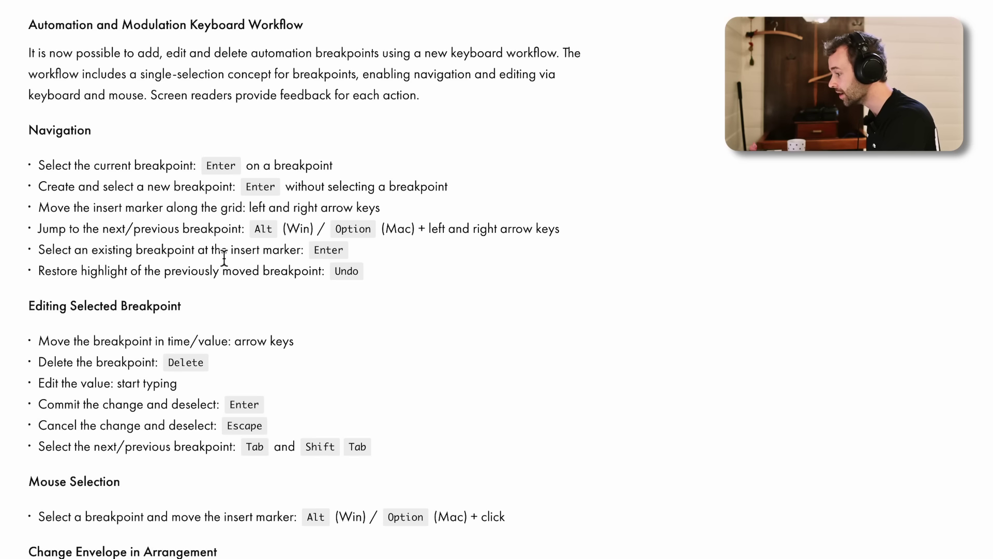
pyautogui.moveTo(15, 122); pyautogui.dragTo(263, 195)
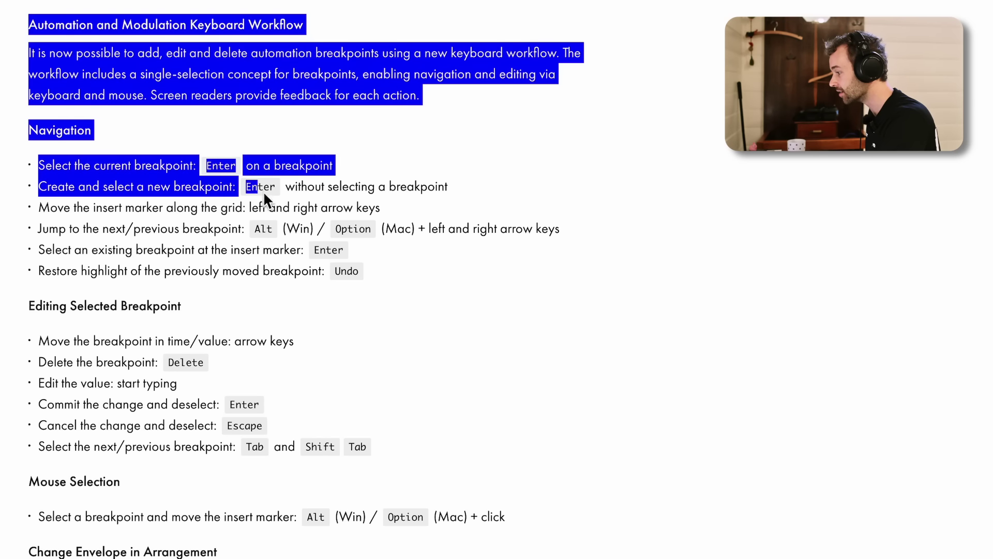
pyautogui.click(221, 230)
pyautogui.moveTo(43, 173); pyautogui.dragTo(337, 169)
pyautogui.click(366, 184)
pyautogui.moveTo(455, 188)
pyautogui.mouseDown()
pyautogui.moveTo(83, 210)
pyautogui.moveTo(234, 230)
pyautogui.moveTo(371, 259)
pyautogui.moveTo(371, 269)
pyautogui.moveTo(265, 264)
pyautogui.moveTo(87, 208)
pyautogui.mouseUp()
pyautogui.click(162, 238)
pyautogui.click(170, 291)
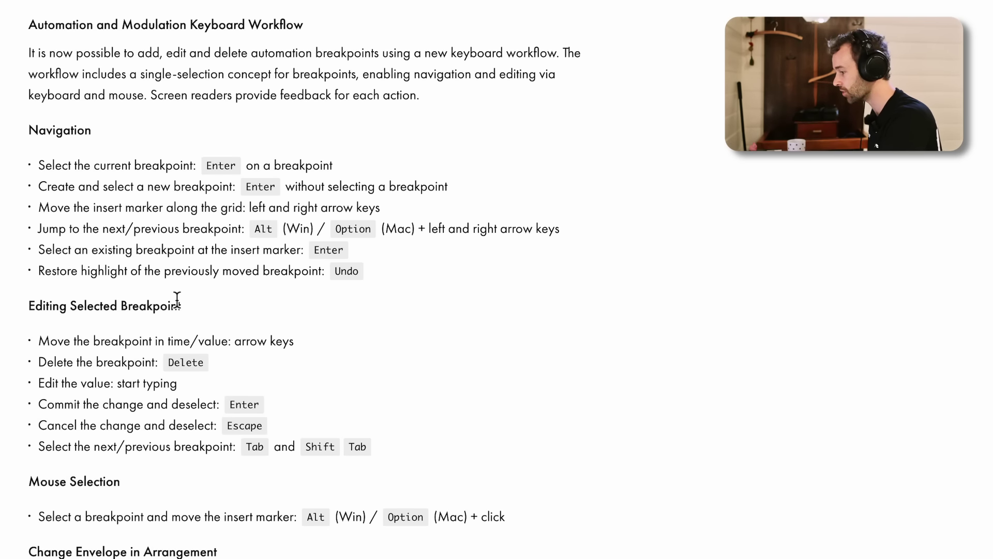
pyautogui.scroll(-5, 177, 295)
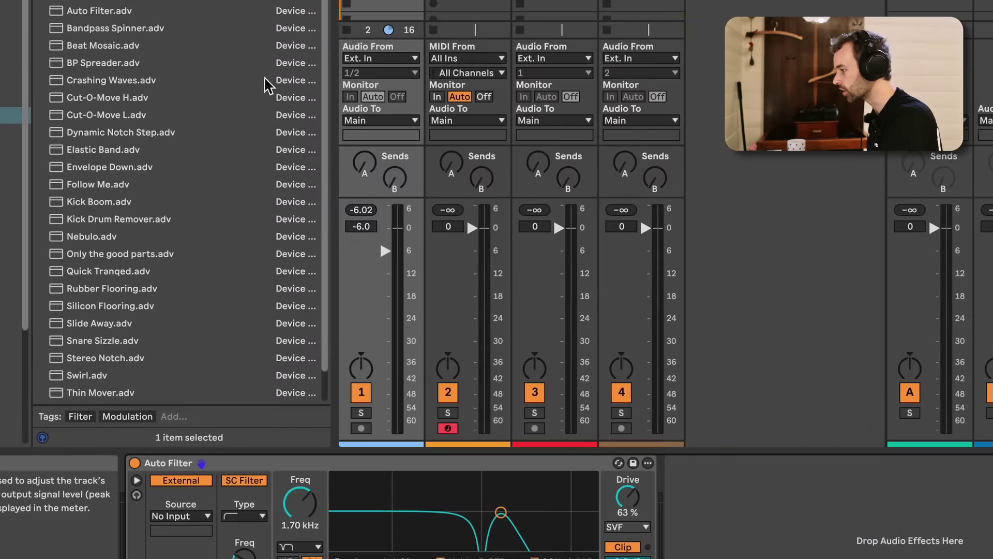
# Step: Show automation in the Arrangement View and add a filter frequency breakpoint at bar 3 on the Drift track
pyautogui.press('Tab')
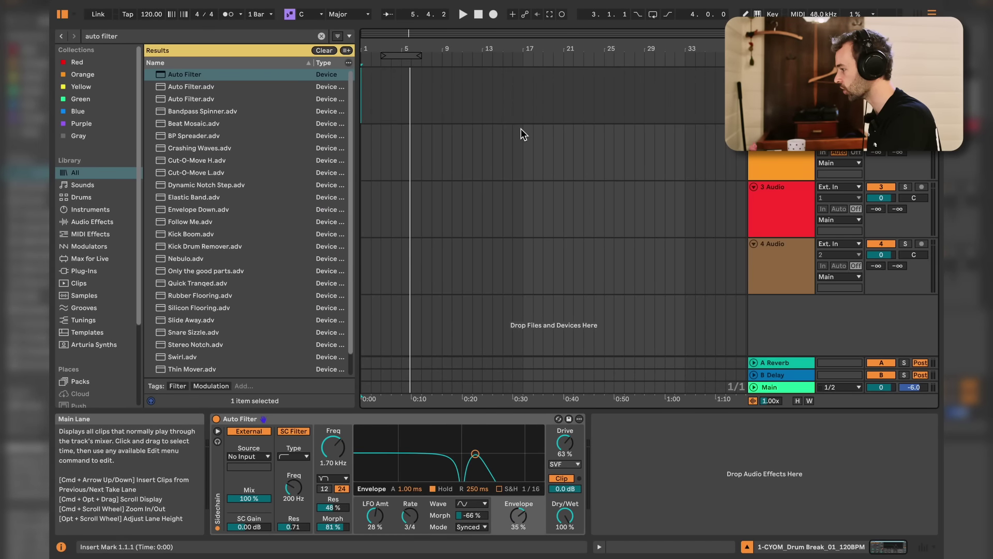
pyautogui.click(521, 133)
pyautogui.press('a')
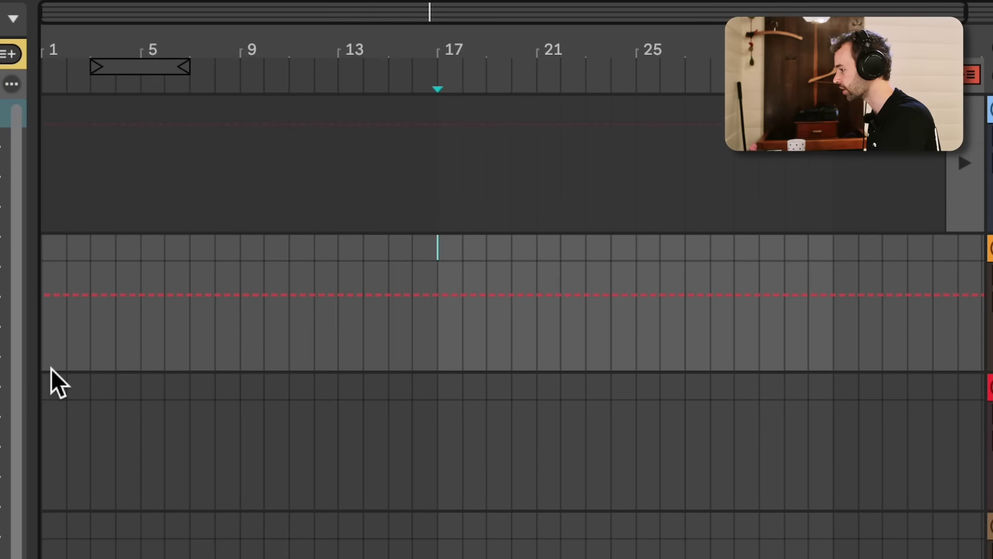
pyautogui.scroll(3, 366, 179)
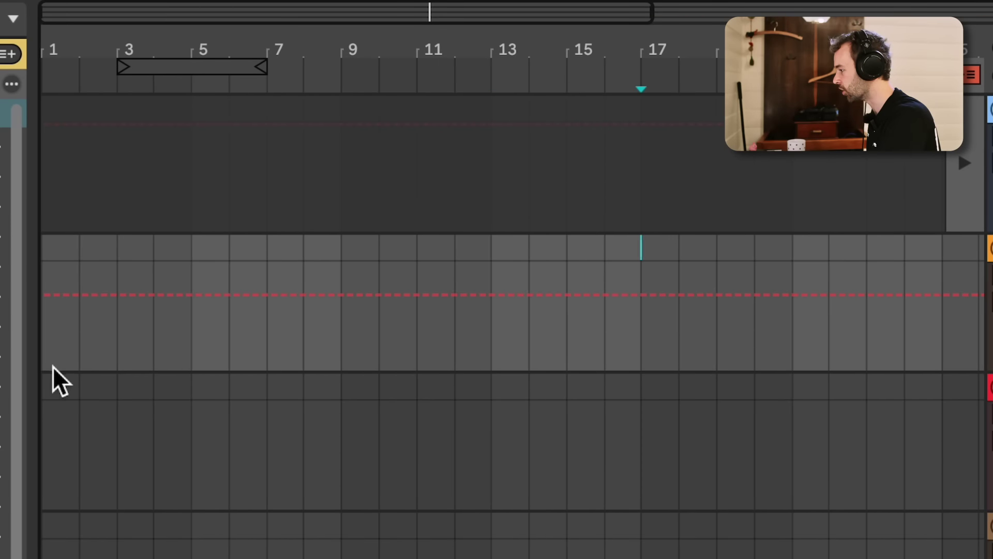
pyautogui.click(117, 347)
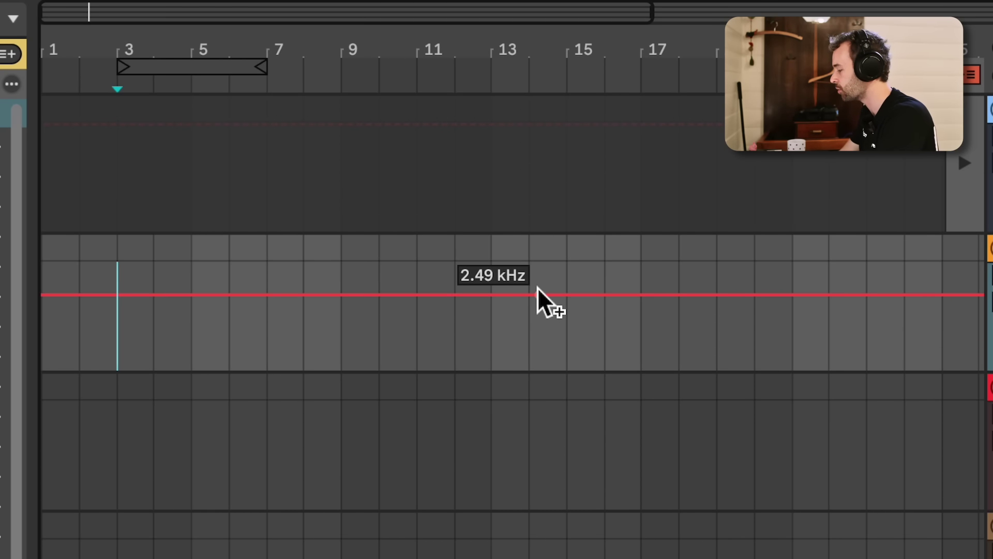
pyautogui.press('space')
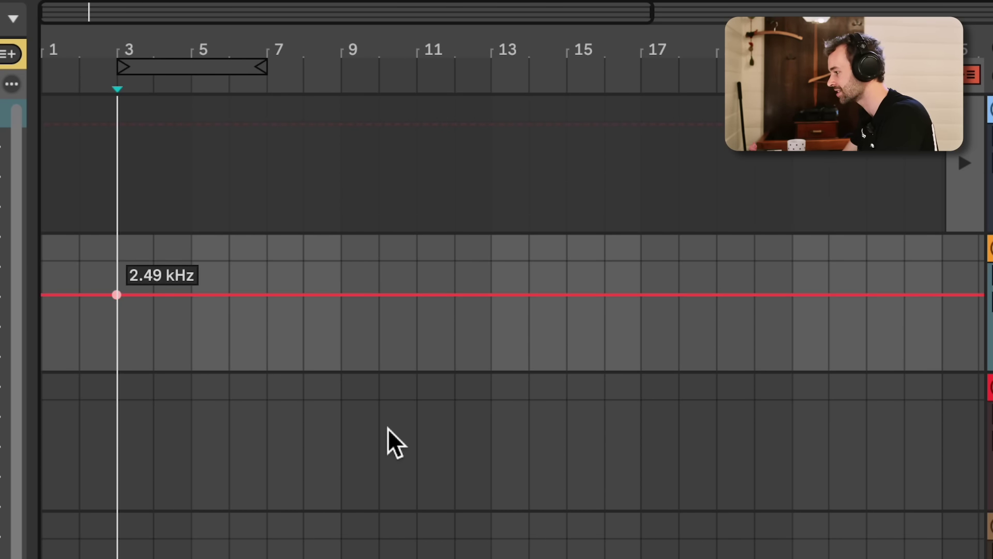
pyautogui.press('space')
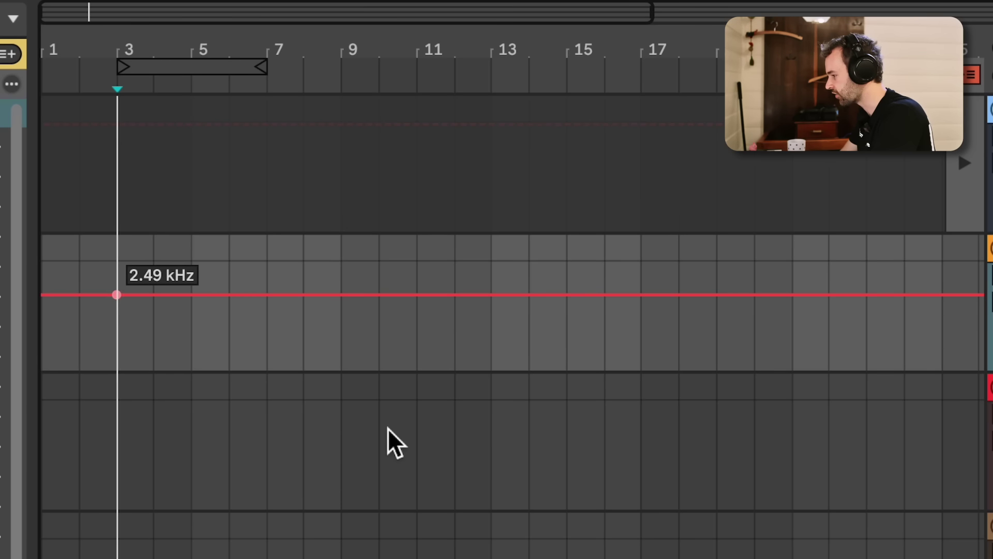
# Step: Add two more breakpoints to the Drift track's frequency envelope, at bars 8 and 12
pyautogui.press('Right')
pyautogui.press('Right')
pyautogui.press('Right')
pyautogui.press('Right')
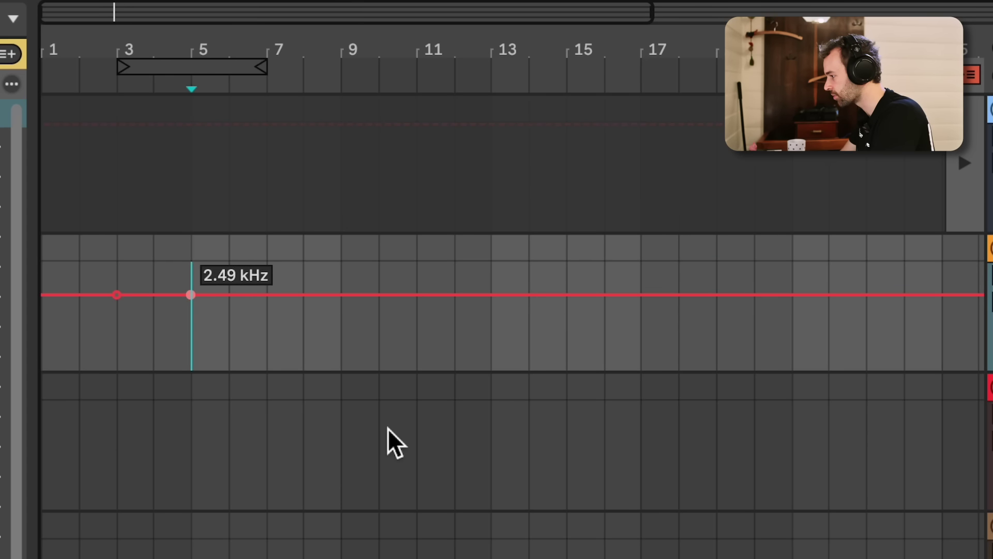
pyautogui.press('space')
pyautogui.press('Right')
pyautogui.press('Right')
pyautogui.press('Left')
pyautogui.press('Right')
pyautogui.press('Right')
pyautogui.press('Right')
pyautogui.press('Right')
pyautogui.press('Right')
pyautogui.press('Left')
pyautogui.press('Return')
# Step: Add a frequency breakpoint at bar 15 and set its value to 140 Hz
pyautogui.press('Right')
pyautogui.press('Right')
pyautogui.press('Right')
pyautogui.press('Down')
pyautogui.press('Up')
pyautogui.press('Down')
pyautogui.press('Up')
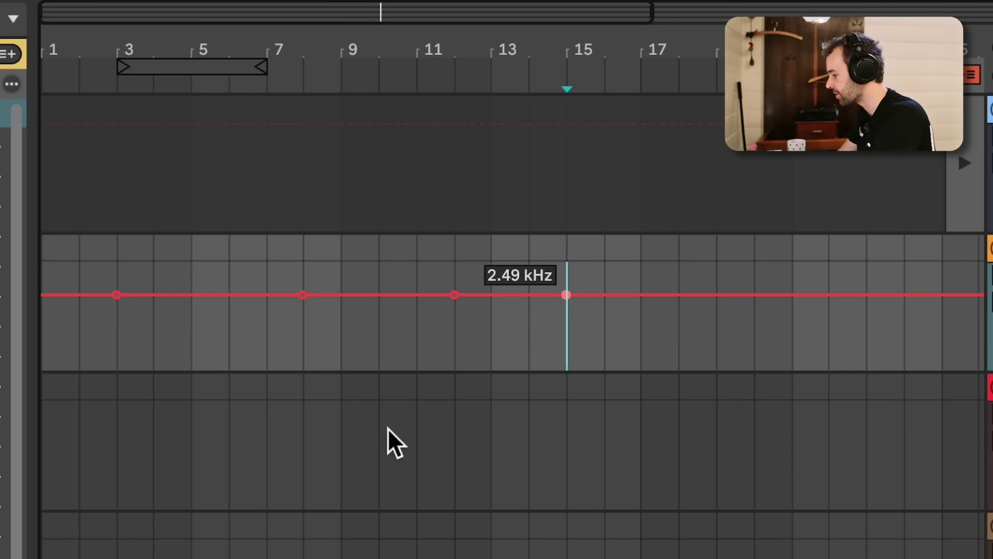
pyautogui.write('140')
pyautogui.press('Return')
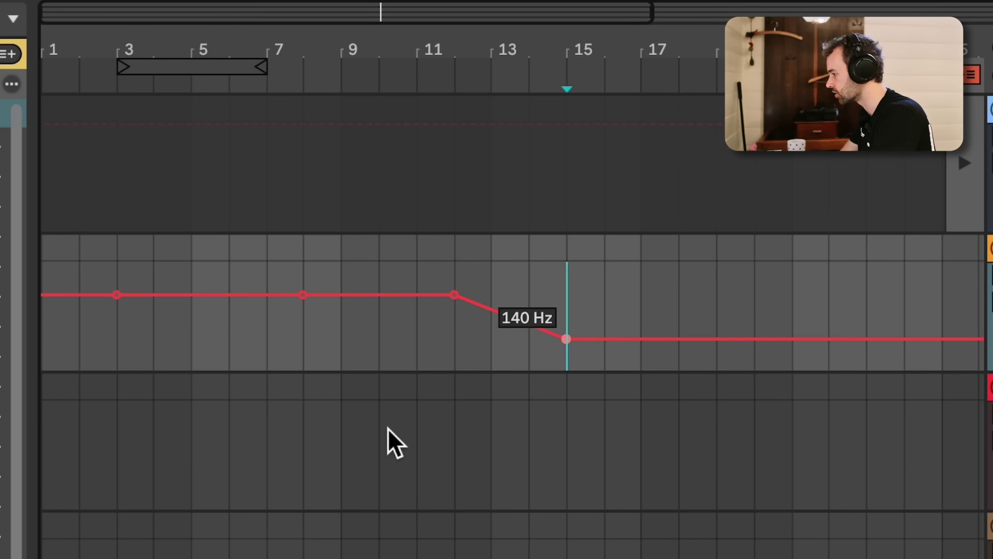
# Step: Add a breakpoint at bar 5 of the frequency envelope and set its value to 150 Hz
pyautogui.press('Left')
pyautogui.press('Left')
pyautogui.press('Left')
pyautogui.press('Left')
pyautogui.press('Left')
pyautogui.press('Left')
pyautogui.press('Left')
pyautogui.press('Left')
pyautogui.press('Left')
pyautogui.press('Left')
pyautogui.press('Left')
pyautogui.press('Right')
pyautogui.press('Right')
pyautogui.press('Left')
pyautogui.write('15')
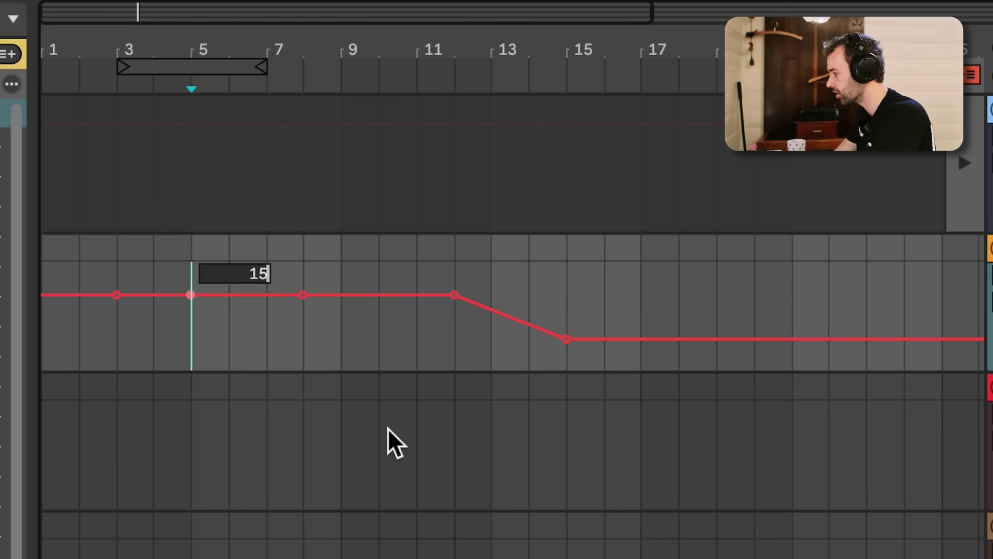
pyautogui.write('0')
pyautogui.press('Return')
# Step: Move the insert marker along the Drift track's frequency envelope to bar 19 and back to bar 13
pyautogui.press('Right')
pyautogui.press('Right')
pyautogui.press('Right')
pyautogui.press('Right')
pyautogui.press('Right')
pyautogui.press('Right')
pyautogui.press('Right')
pyautogui.press('Right')
pyautogui.press('Right')
pyautogui.press('Right')
pyautogui.press('Right')
pyautogui.press('Right')
pyautogui.press('Right')
pyautogui.press('Right')
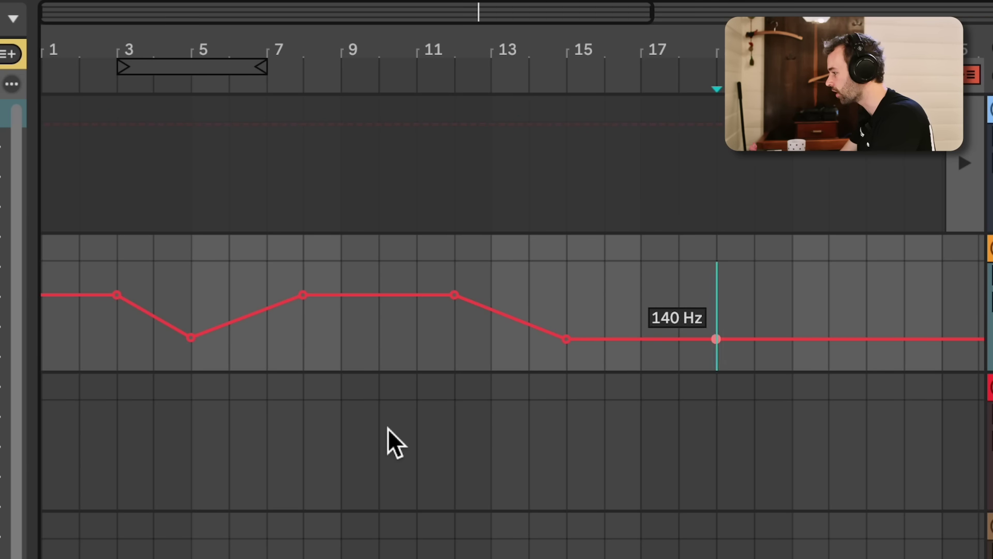
pyautogui.press('Left')
pyautogui.press('Left')
pyautogui.press('Left')
pyautogui.press('Left')
pyautogui.press('Left')
pyautogui.press('Left')
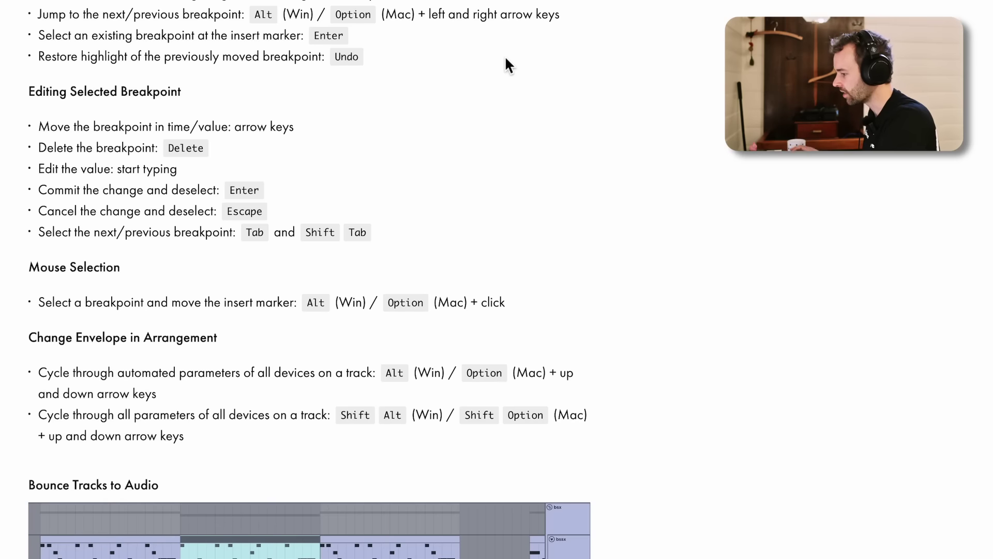
# Step: Read the Change Envelope in Arrangement notes on cycling through automated parameters and all parameters of a track
pyautogui.moveTo(30, 336); pyautogui.dragTo(321, 428)
pyautogui.click(348, 443)
pyautogui.click(46, 372)
pyautogui.click(356, 432)
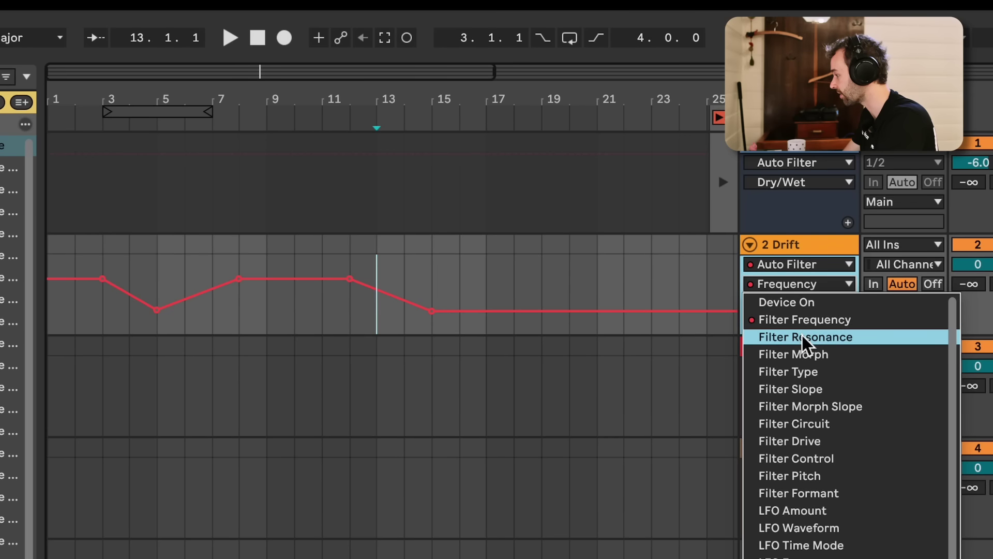
# Step: Automate Drift's filter Resonance with a falling ramp from bar 5 to 8, and Morph rising from 19 % just before bar 12 to bar 17
pyautogui.click(807, 339)
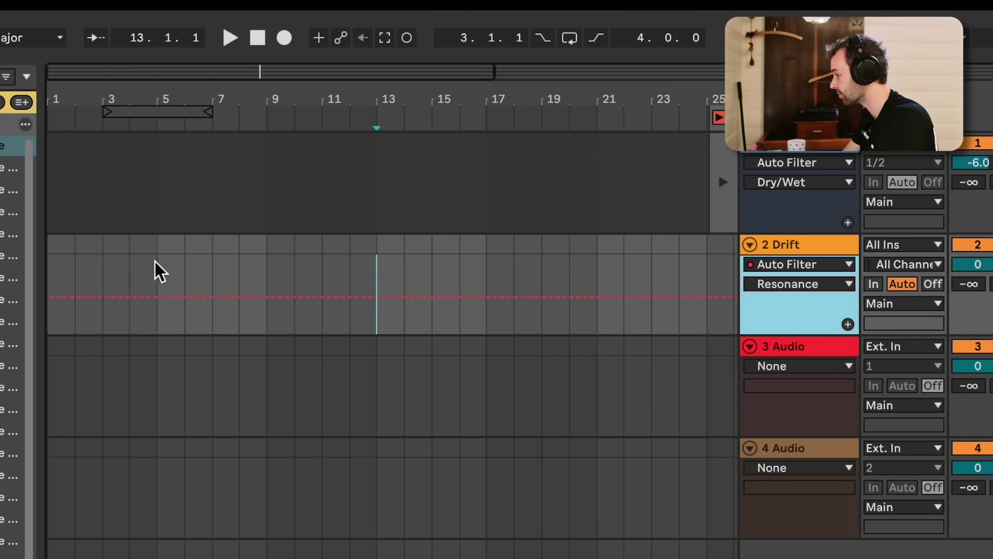
pyautogui.moveTo(179, 308); pyautogui.dragTo(266, 317)
pyautogui.click(799, 287)
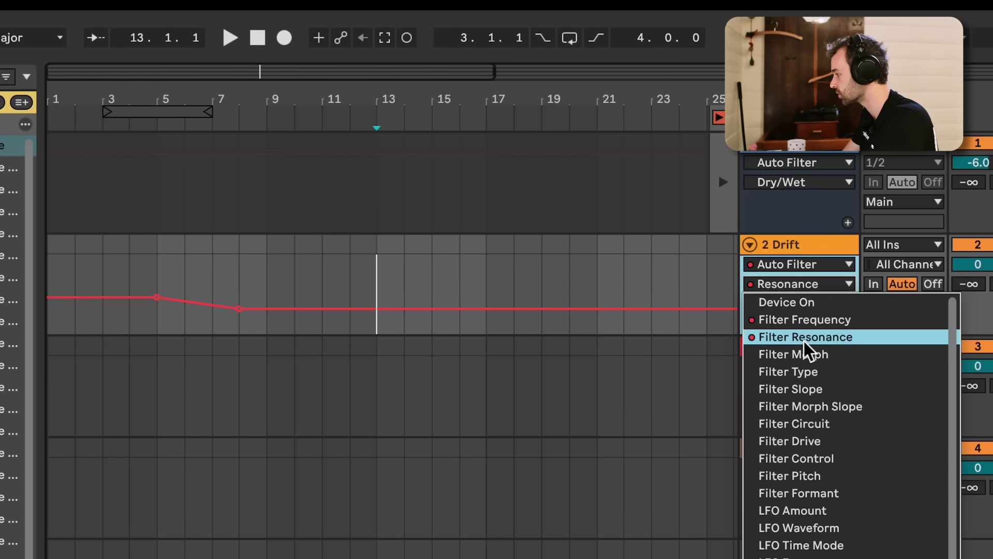
pyautogui.click(812, 355)
pyautogui.moveTo(487, 306); pyautogui.dragTo(487, 282)
pyautogui.moveTo(339, 282); pyautogui.dragTo(339, 317)
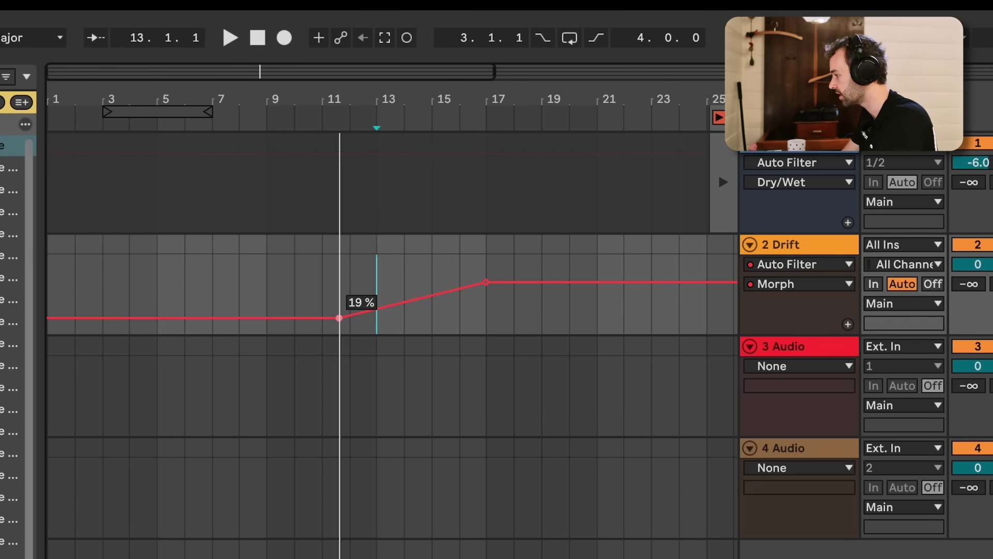
# Step: Place the insert marker at bar 11 and cycle through the Drift track's automated Frequency, Resonance and Morph envelopes
pyautogui.click(311, 307)
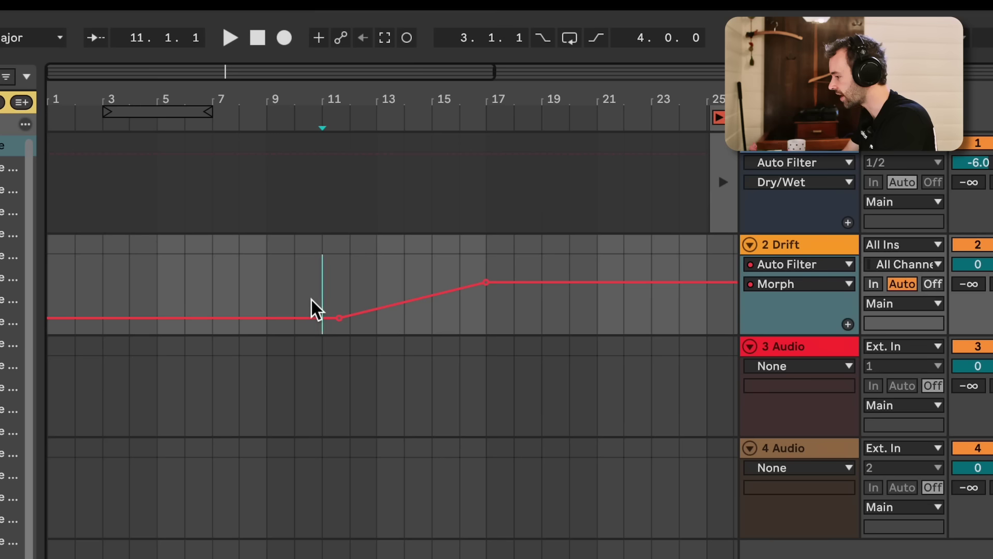
pyautogui.hotkey('alt', 'Up')
pyautogui.hotkey('alt', 'Up')
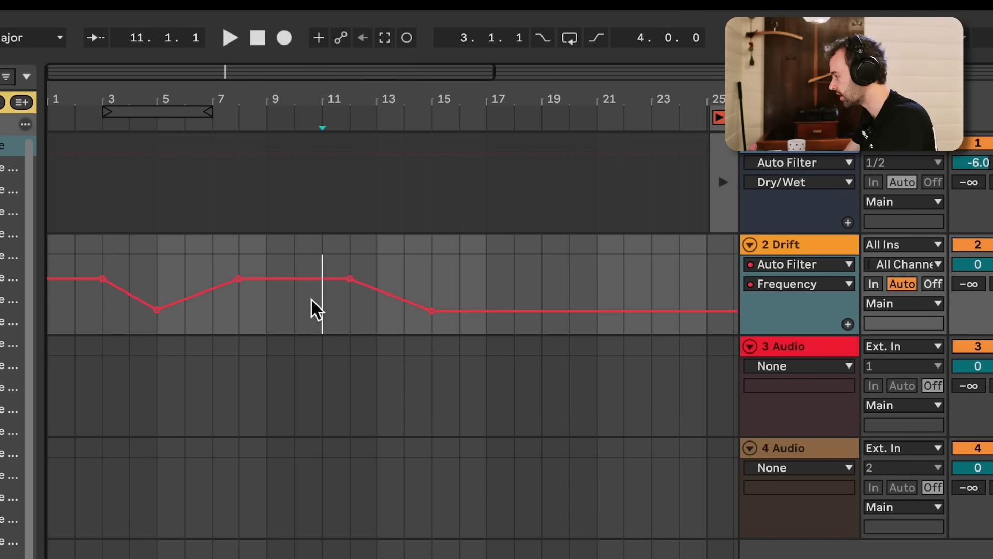
pyautogui.hotkey('alt', 'Down')
pyautogui.hotkey('alt', 'Down')
pyautogui.hotkey('alt', 'Down')
pyautogui.hotkey('alt', 'Down')
pyautogui.hotkey('alt', 'Down')
pyautogui.hotkey('alt', 'Down')
pyautogui.hotkey('alt', 'Down')
pyautogui.hotkey('alt', 'Down')
pyautogui.hotkey('alt', 'Down')
pyautogui.hotkey('alt', 'Down')
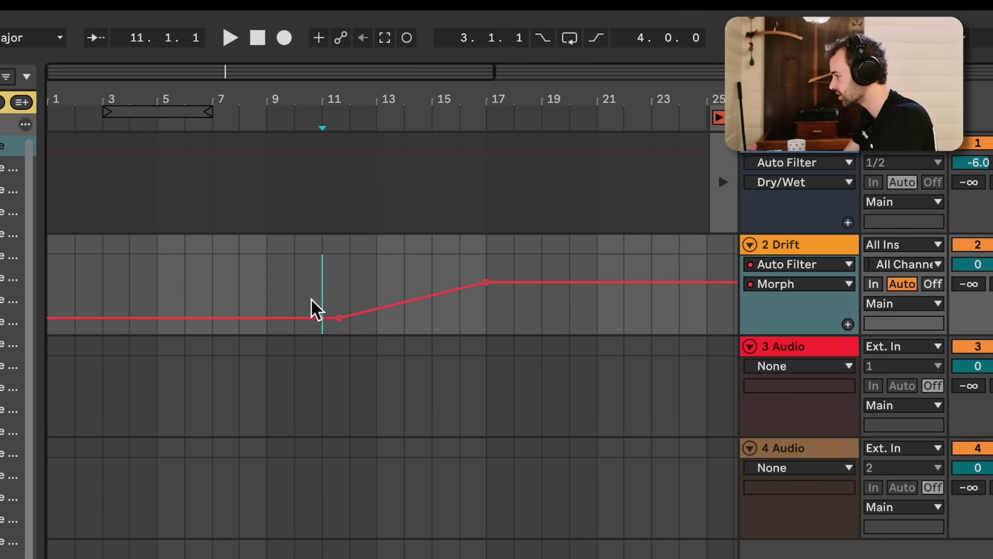
pyautogui.hotkey('alt', 'Up')
pyautogui.hotkey('alt', 'Down')
# Step: Place the insert marker at bar 18 and cycle through all Auto Filter parameter envelopes past Formant, ending on Drive
pyautogui.click(514, 294)
pyautogui.hotkey('alt', 'Up')
pyautogui.hotkey('alt', 'Down')
pyautogui.hotkey('alt', 'Down')
pyautogui.hotkey('alt', 'Down')
pyautogui.hotkey('alt', 'Down')
pyautogui.hotkey('alt', 'Down')
pyautogui.hotkey('alt', 'Down')
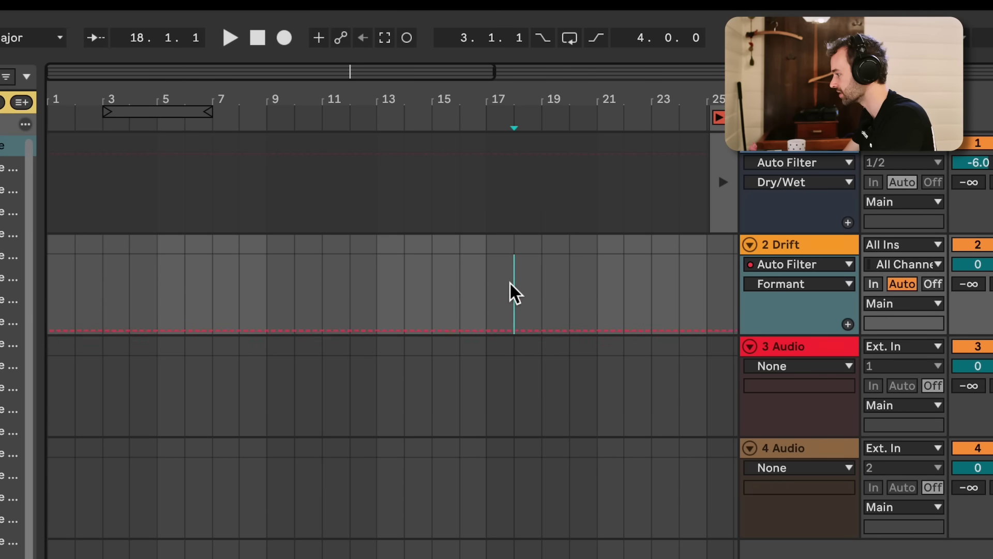
pyautogui.hotkey('alt', 'Down')
pyautogui.hotkey('alt', 'Down')
pyautogui.hotkey('alt', 'Down')
pyautogui.hotkey('alt', 'Down')
pyautogui.hotkey('alt', 'Up')
pyautogui.hotkey('alt', 'Up')
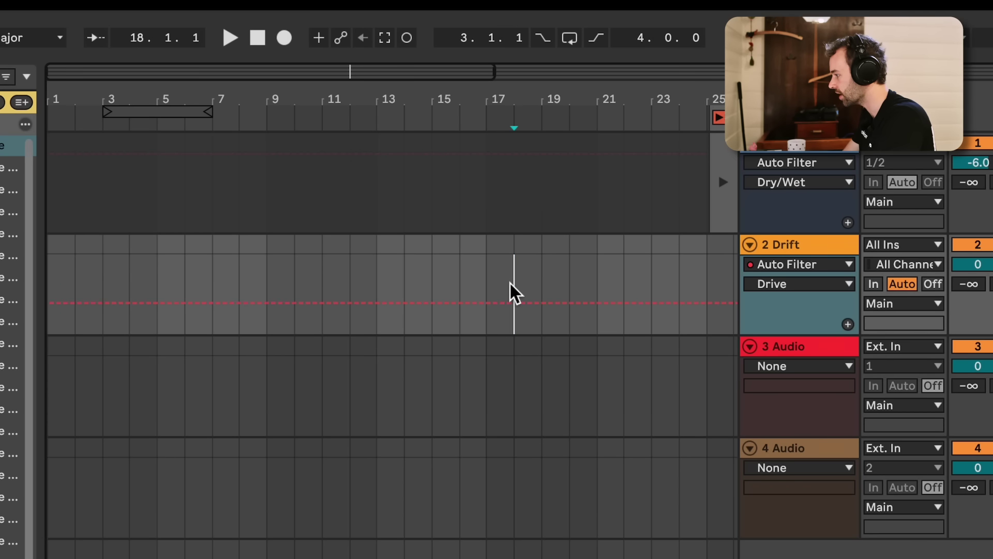
pyautogui.hotkey('alt', 'Down')
pyautogui.hotkey('alt', 'Up')
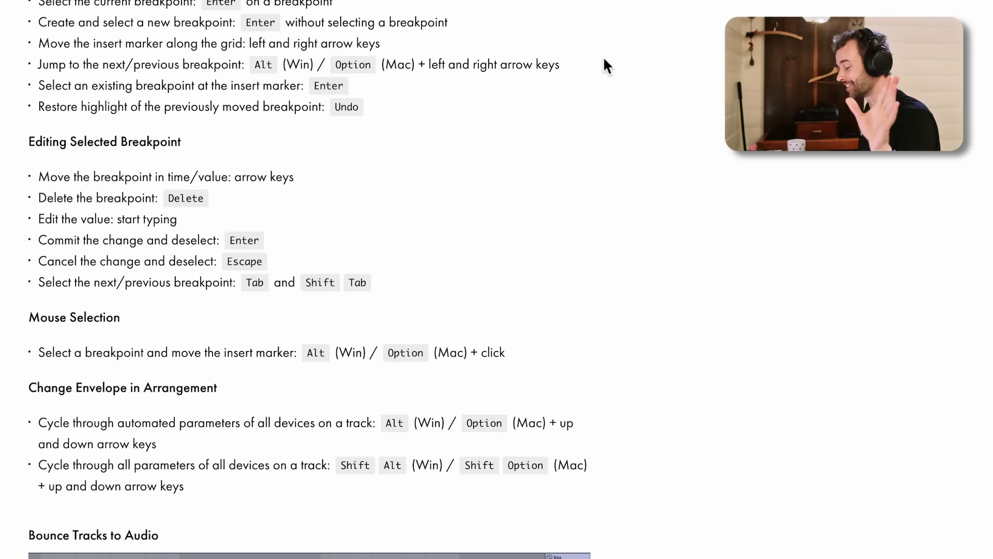
# Step: Read the Bounce Tracks to Audio notes introducing the Bounce Track in Place and Bounce to New Track commands
pyautogui.scroll(-3, 604, 61)
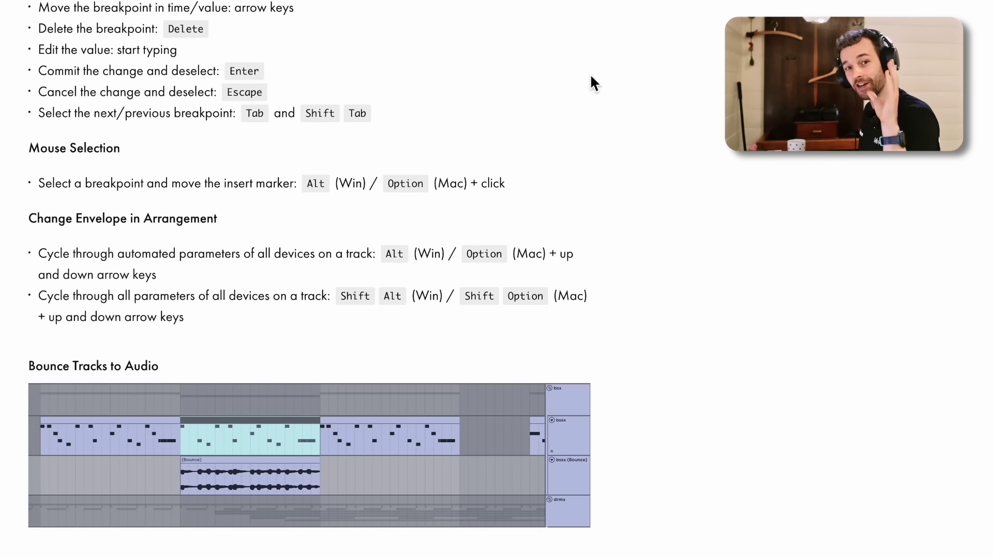
pyautogui.scroll(-6, 587, 67)
pyautogui.moveTo(21, 18); pyautogui.dragTo(150, 20)
pyautogui.click(184, 19)
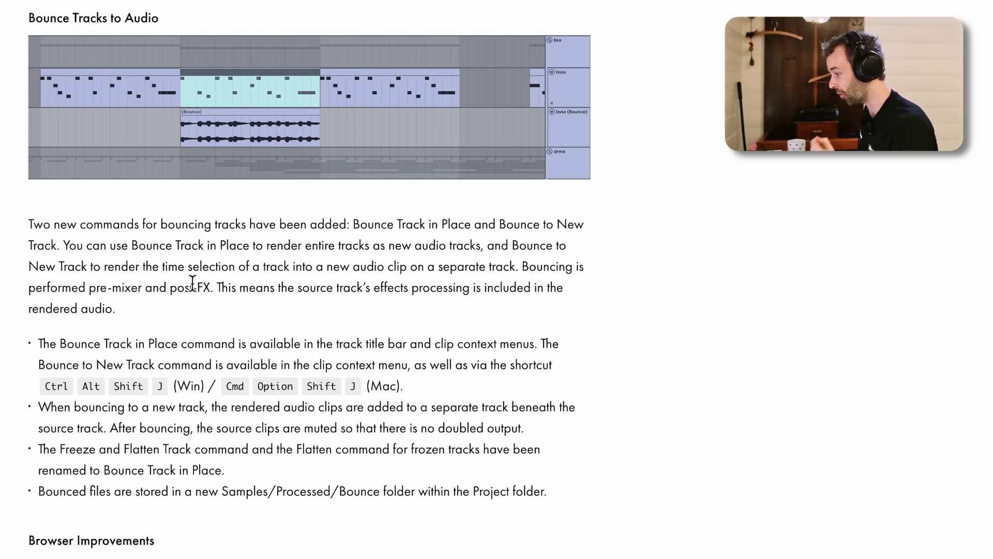
pyautogui.moveTo(26, 232); pyautogui.dragTo(195, 225)
pyautogui.click(332, 217)
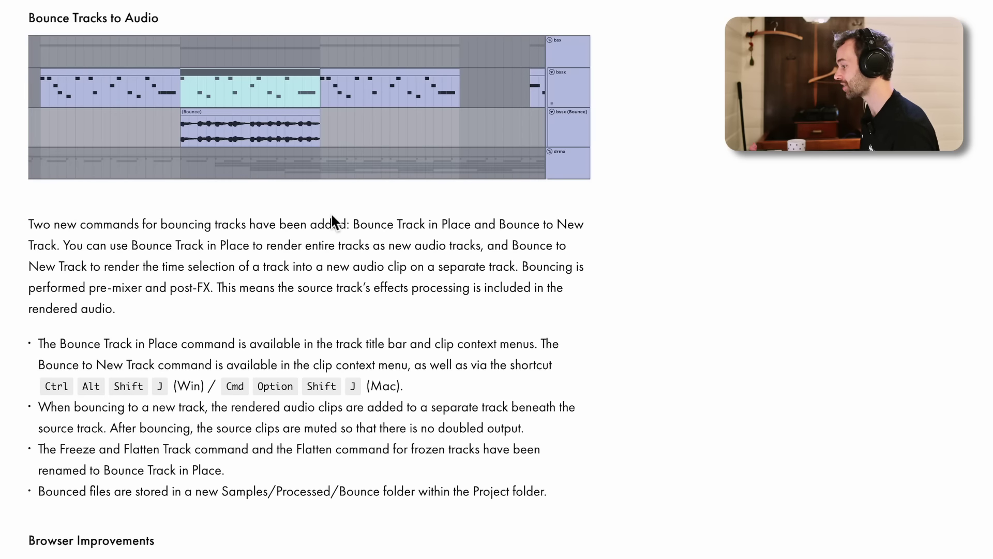
pyautogui.moveTo(352, 225); pyautogui.dragTo(601, 229)
pyautogui.click(500, 224)
pyautogui.click(415, 239)
pyautogui.moveTo(37, 264); pyautogui.dragTo(49, 244)
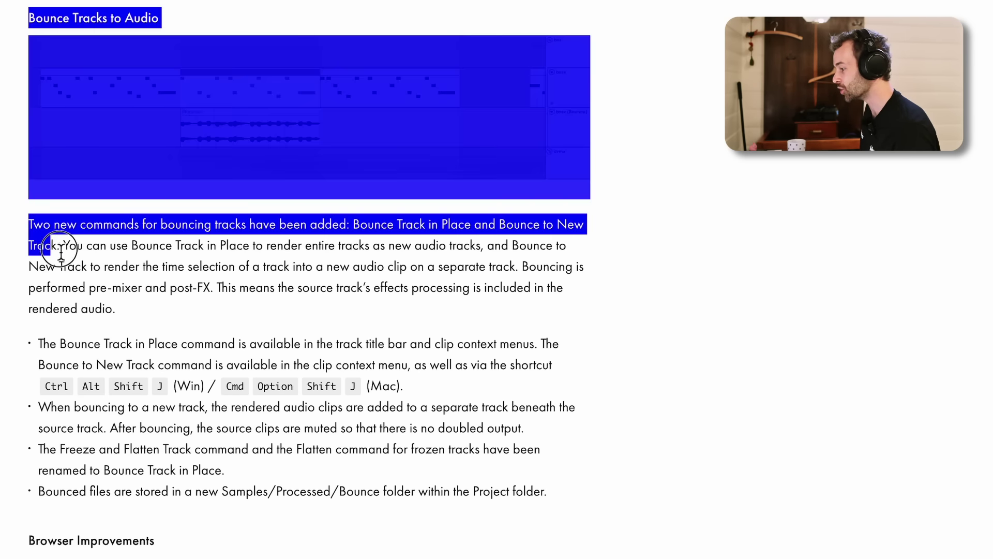
pyautogui.click(123, 255)
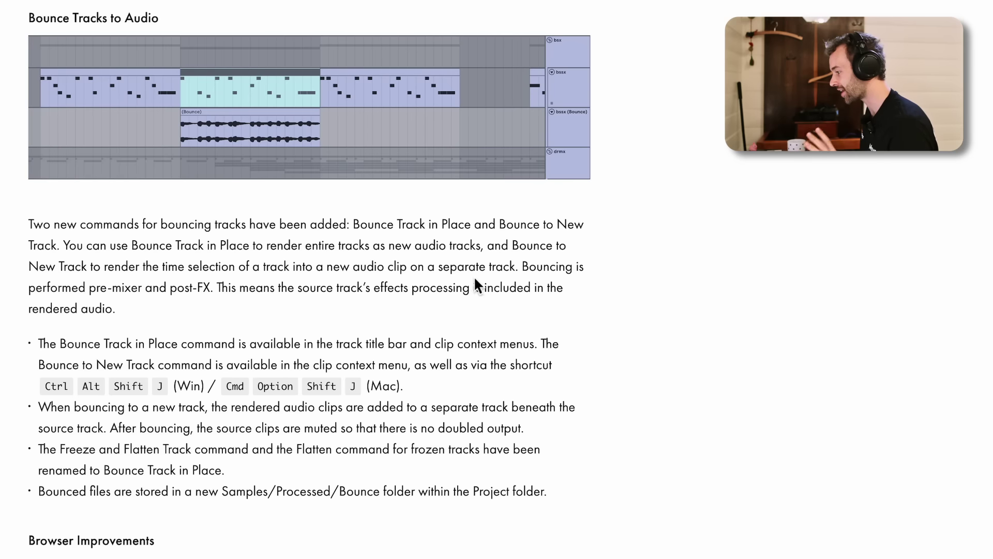
# Step: Read how bouncing treats mixer and effects processing, and where the two bounce commands are available
pyautogui.moveTo(24, 282); pyautogui.dragTo(147, 284)
pyautogui.click(248, 288)
pyautogui.moveTo(293, 266); pyautogui.dragTo(523, 288)
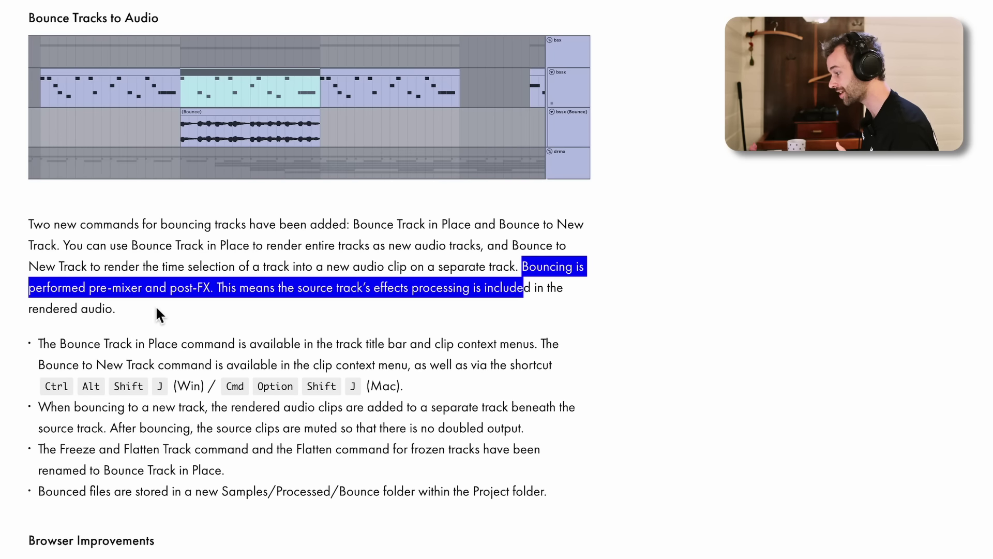
pyautogui.click(215, 295)
pyautogui.moveTo(221, 291); pyautogui.dragTo(228, 308)
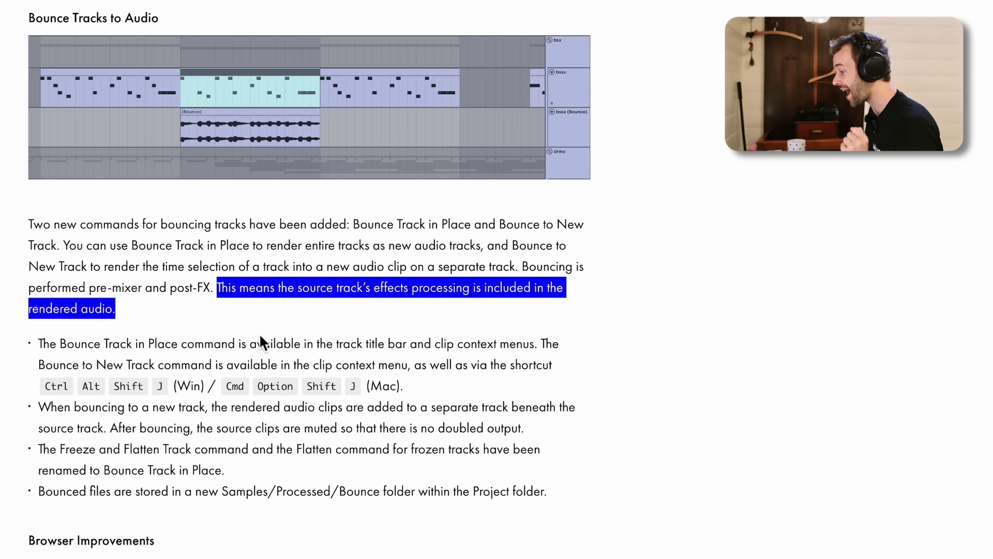
pyautogui.moveTo(418, 395); pyautogui.dragTo(37, 344)
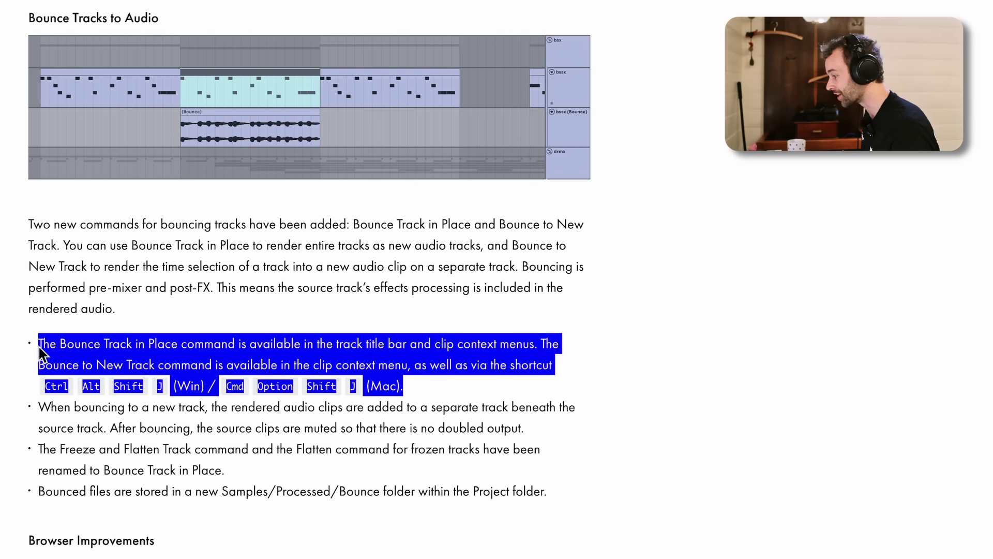
pyautogui.click(42, 346)
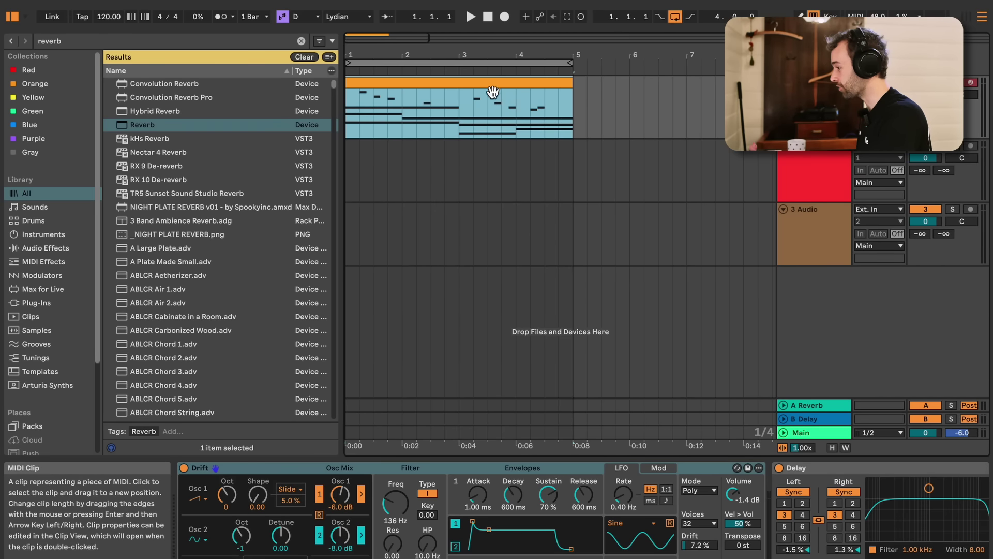
# Step: Play through the four-bar MIDI clip on the Drift track
pyautogui.press('space')
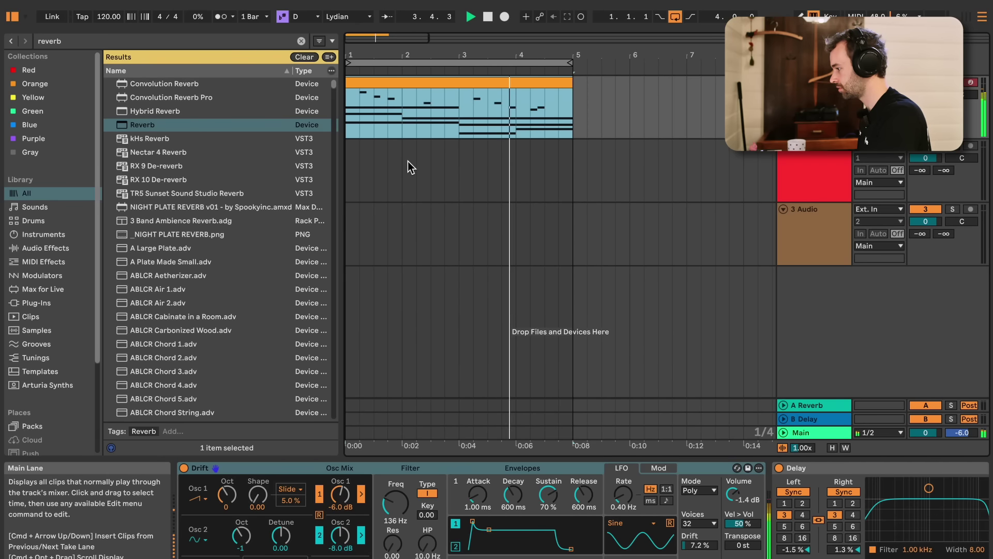
pyautogui.press('space')
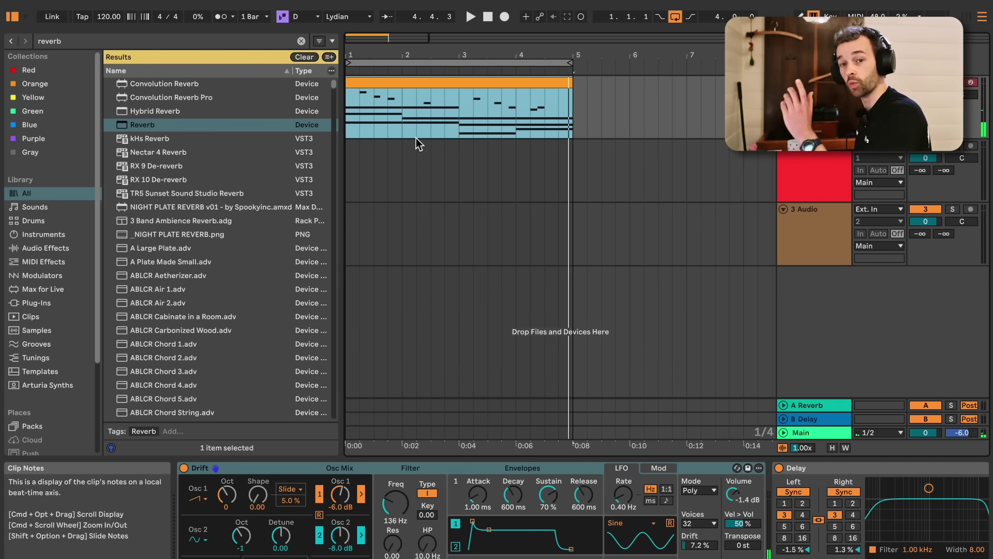
# Step: Try Bounce Track in Place on the Drift track's MIDI clip and undo the bounce
pyautogui.click(535, 103)
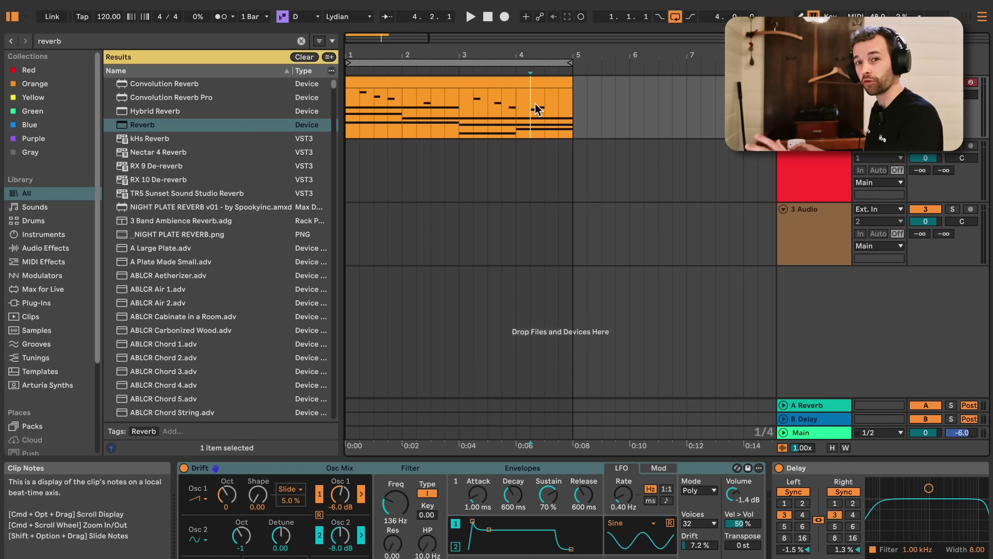
pyautogui.rightClick(572, 103)
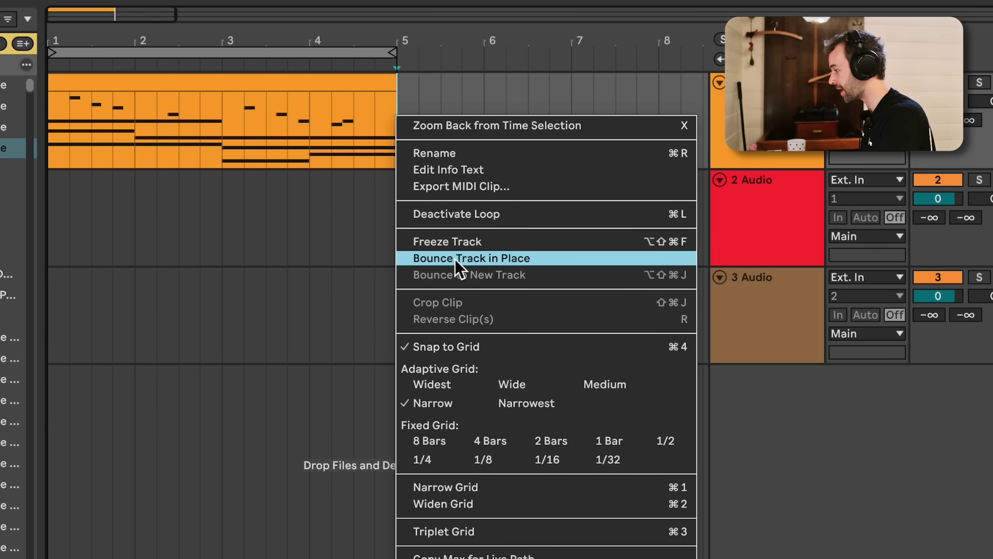
pyautogui.click(462, 261)
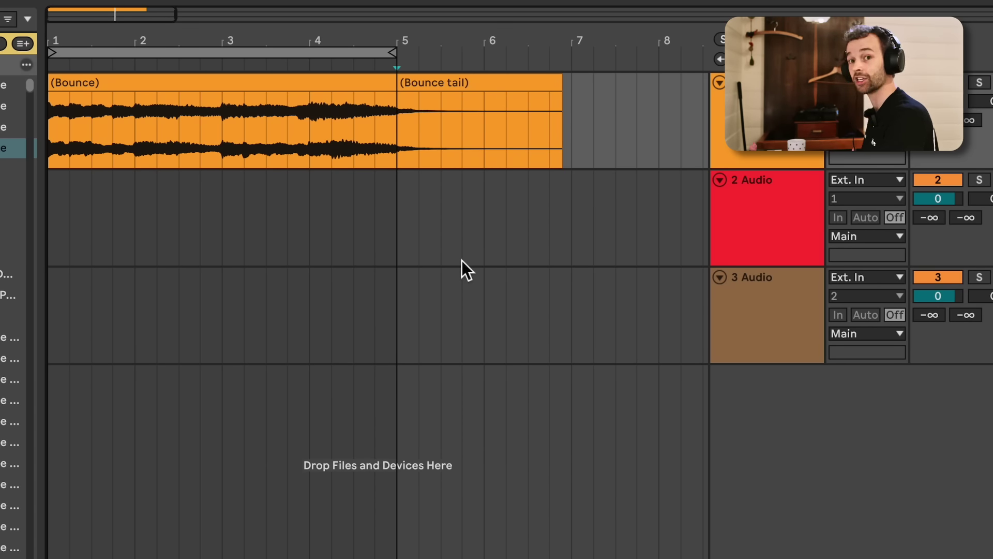
pyautogui.hotkey('ctrl', 'z')
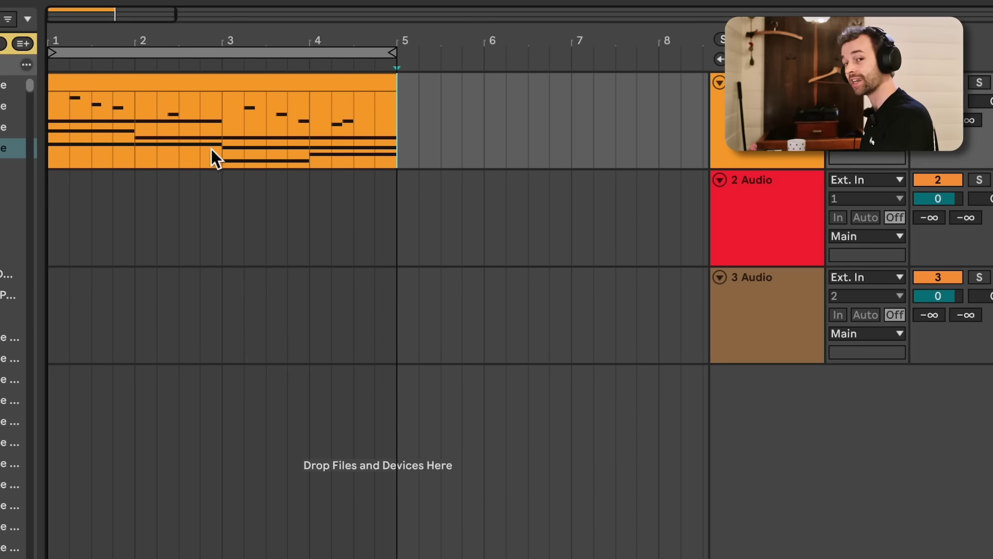
# Step: Bounce the section of the Drift clip from bar 3 to bar 4 to a new track
pyautogui.moveTo(221, 151); pyautogui.dragTo(310, 147)
pyautogui.rightClick(287, 145)
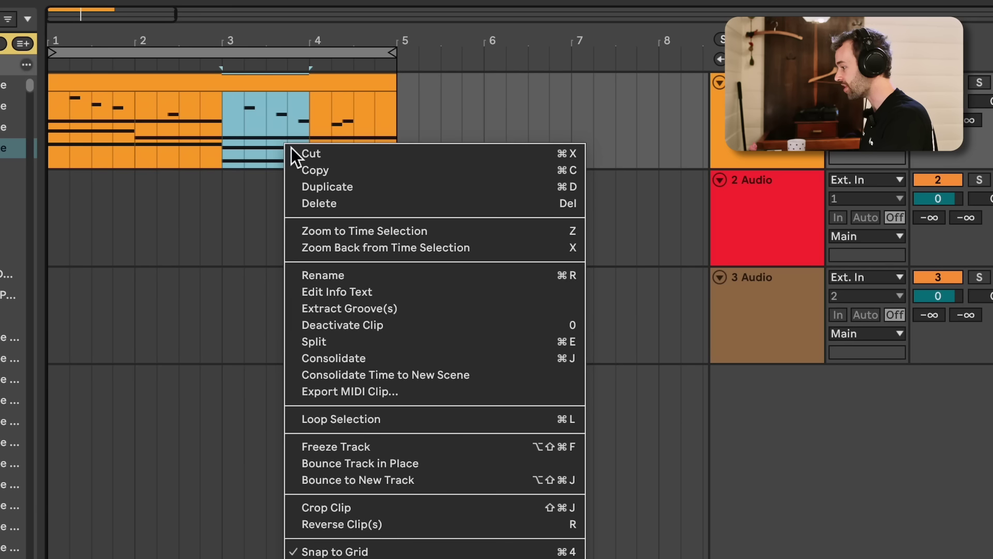
pyautogui.click(464, 480)
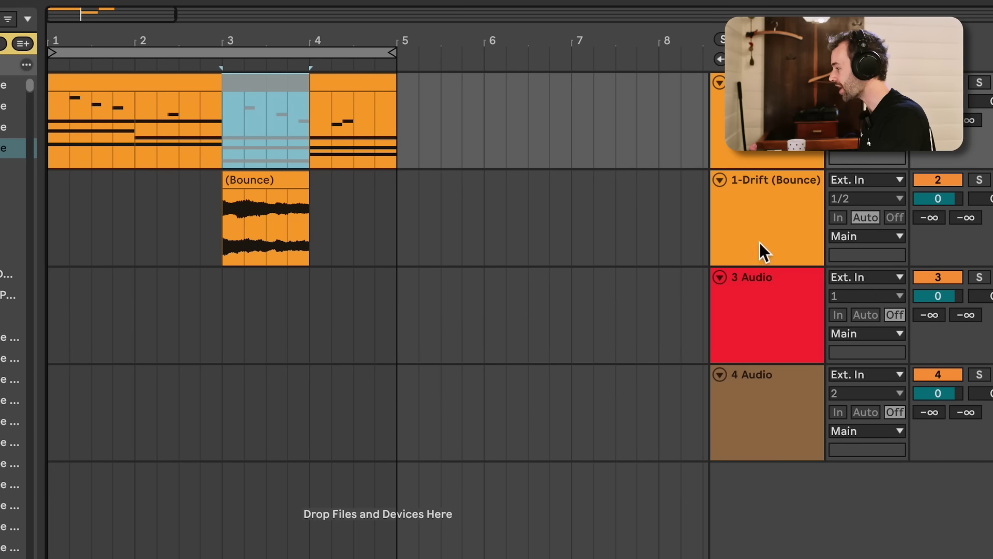
# Step: Examine the bounced audio clip on its new track and the muted source clip at bar 3
pyautogui.click(759, 242)
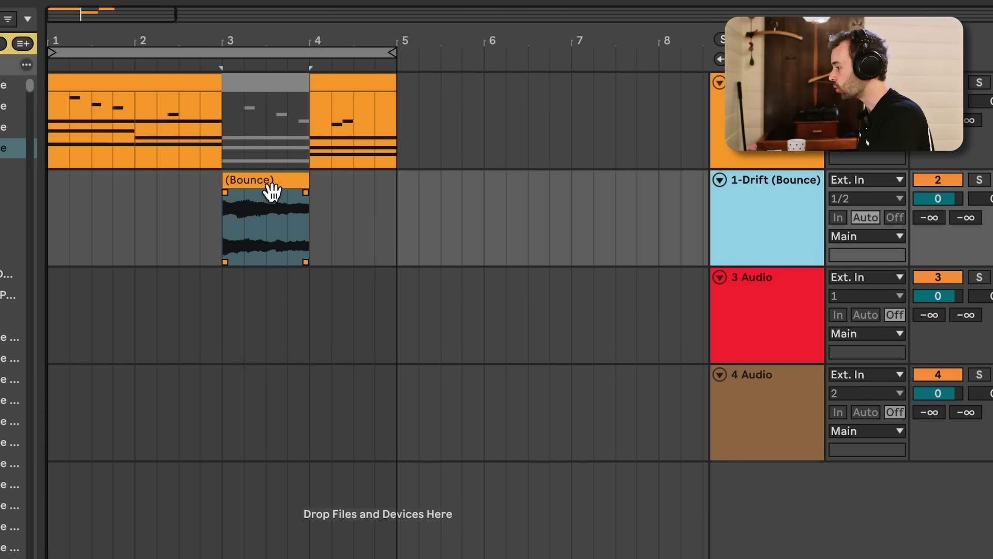
pyautogui.click(240, 217)
pyautogui.moveTo(240, 217); pyautogui.dragTo(313, 219)
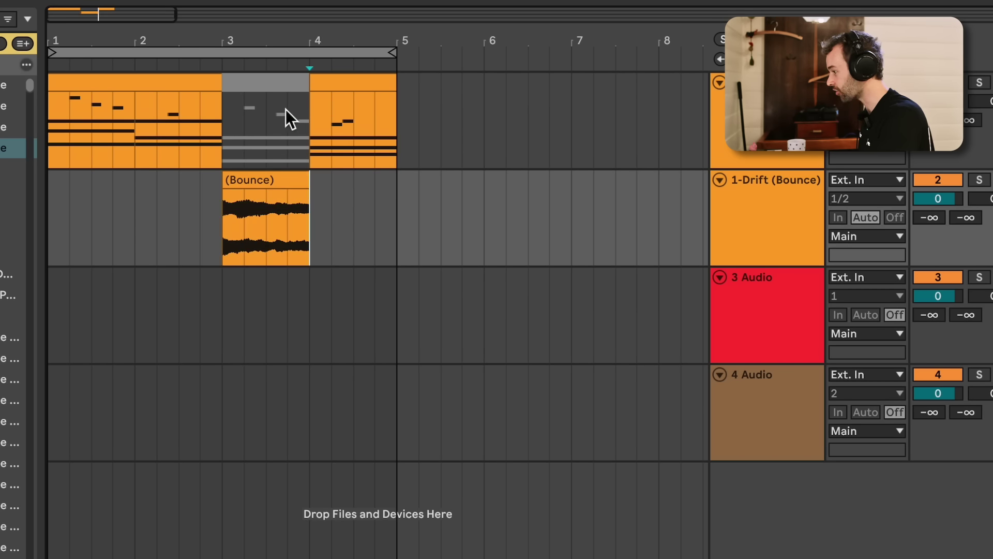
pyautogui.click(289, 115)
pyautogui.click(287, 83)
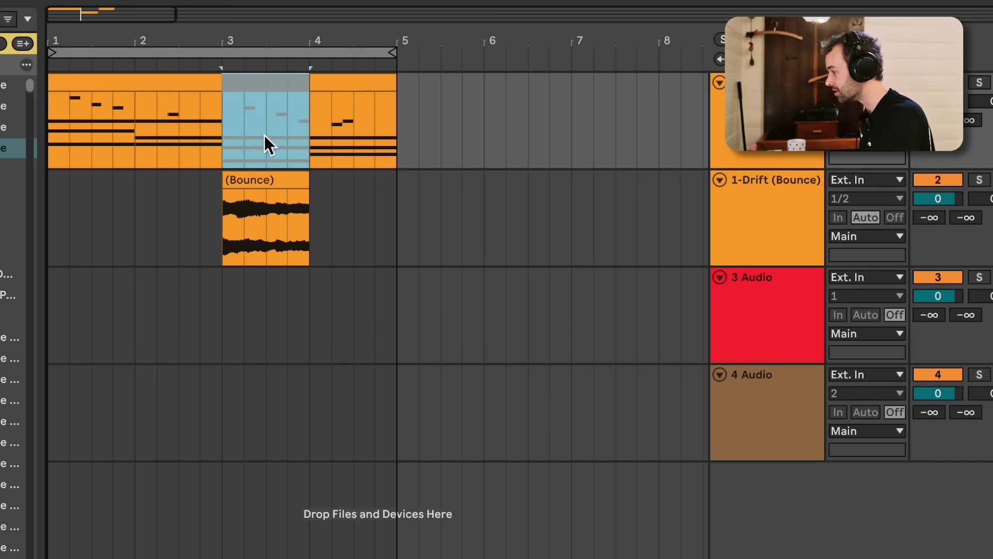
# Step: Reverse the bounced audio clip, give it a fade-in over roughly its first half, and play the arrangement from bar 1
pyautogui.click(272, 182)
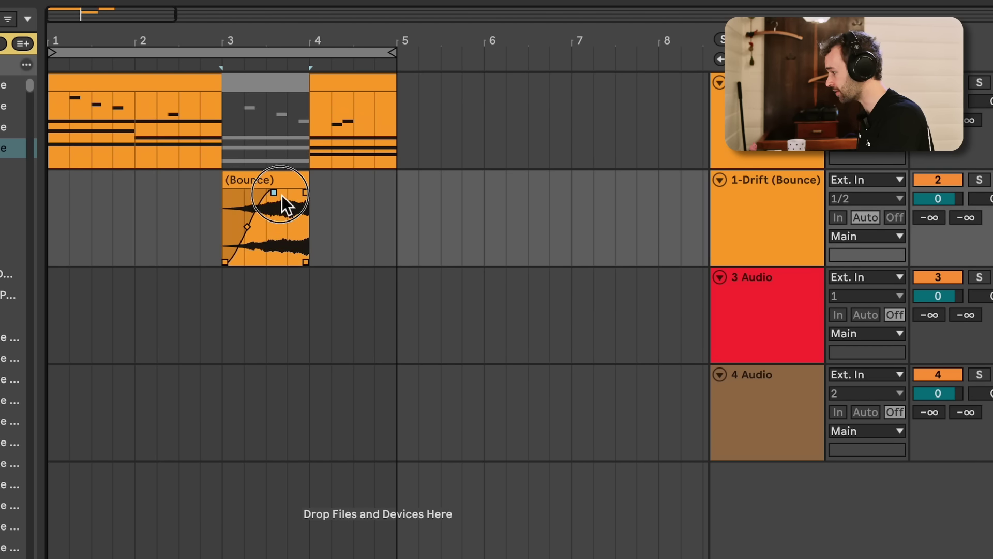
pyautogui.click(122, 92)
pyautogui.press('space')
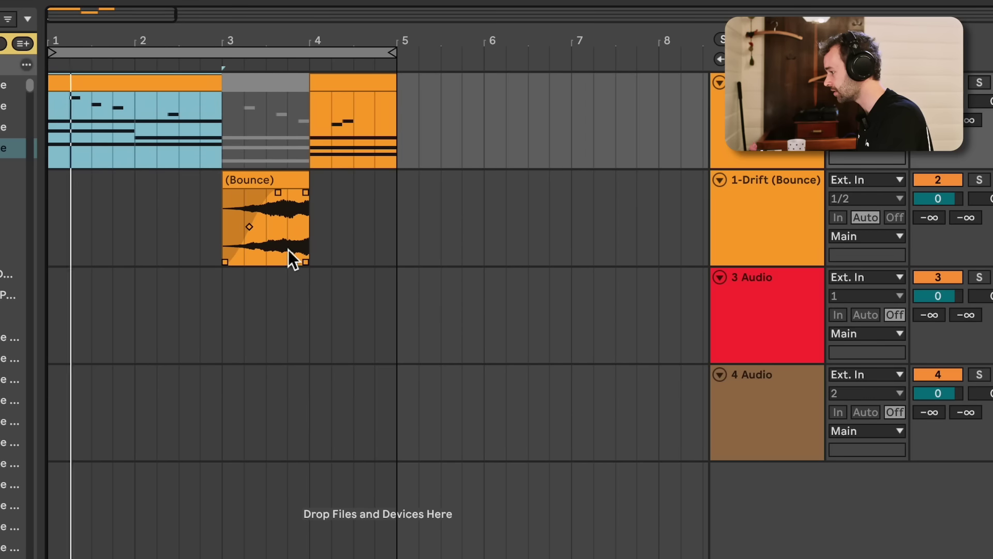
# Step: Remove the fade-in from the start of the reversed bounced clip
pyautogui.click(233, 194)
pyautogui.moveTo(233, 194); pyautogui.dragTo(235, 194)
pyautogui.click(266, 182)
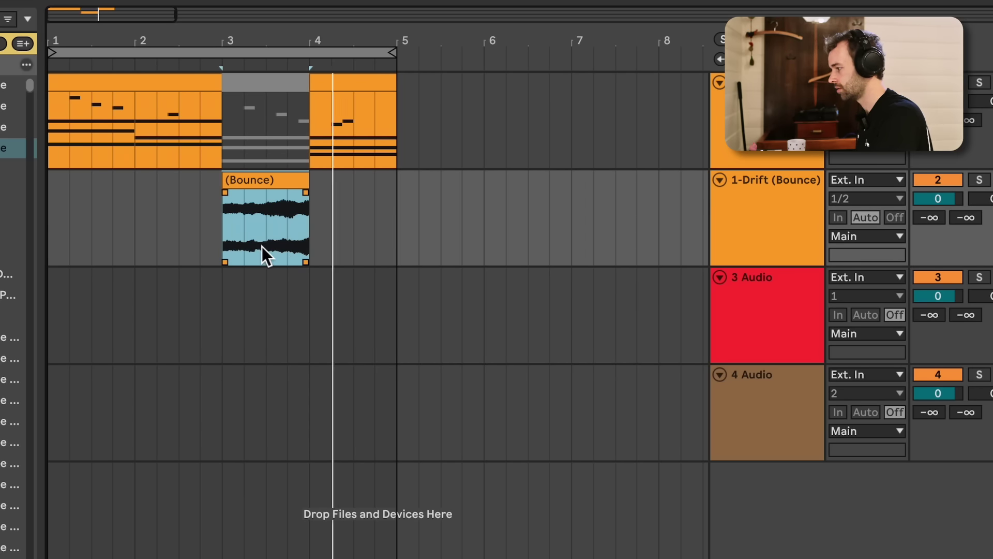
# Step: Compare the muted bar 3 MIDI clip with the reversed audio clip on the bounce track
pyautogui.click(273, 95)
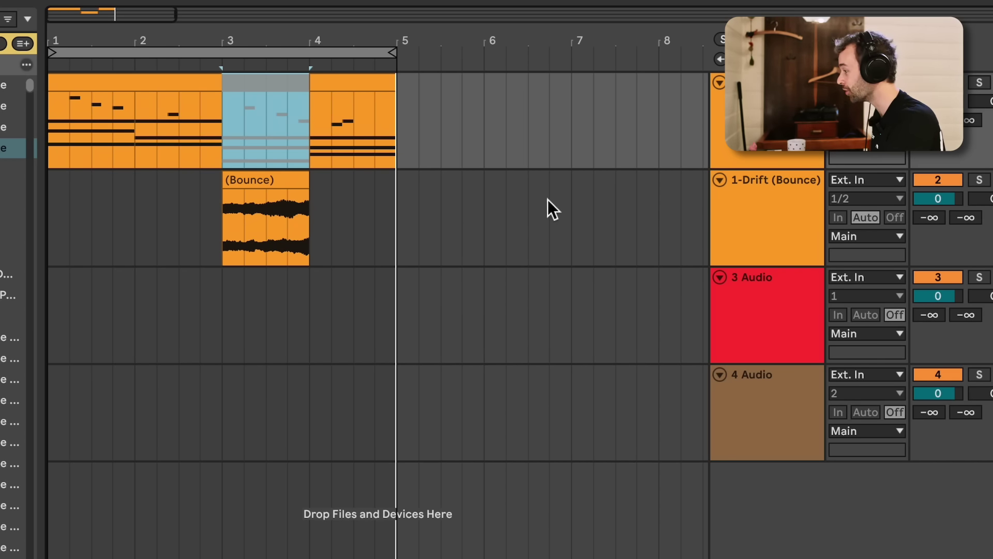
pyautogui.click(778, 207)
pyautogui.click(297, 191)
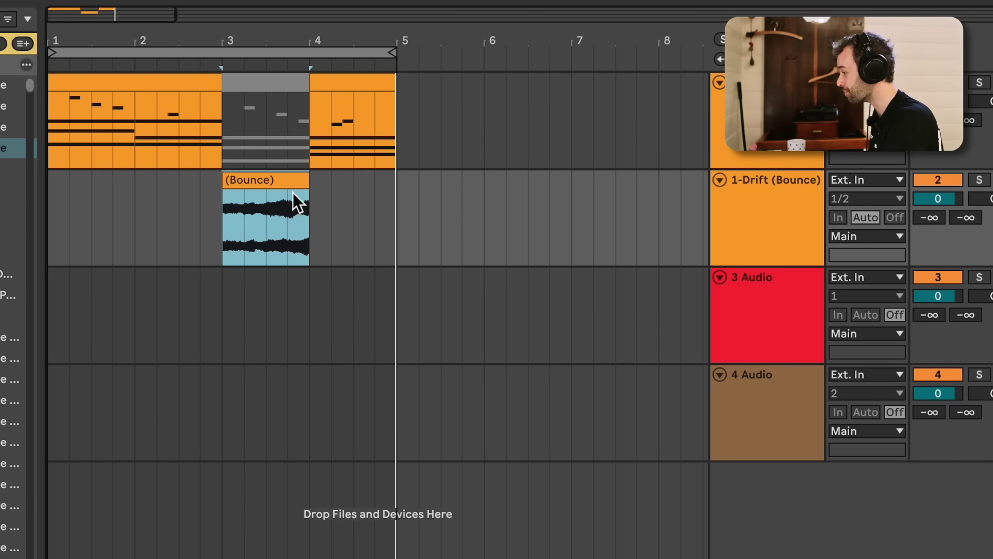
pyautogui.click(298, 215)
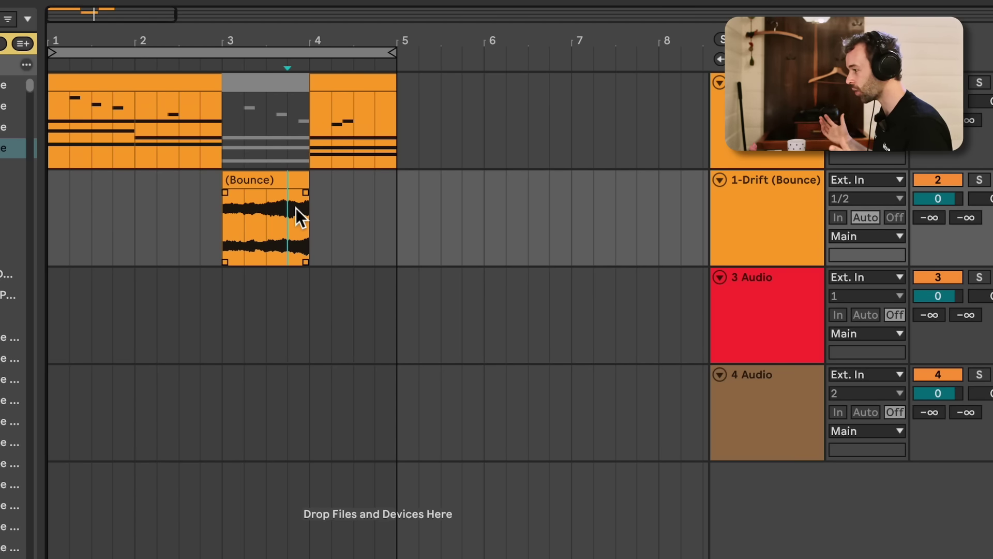
# Step: Put the source Drift track alone into a new group, and check where the bounced track sits relative to it
pyautogui.hotkey('ctrl', 'g')
pyautogui.click(533, 113)
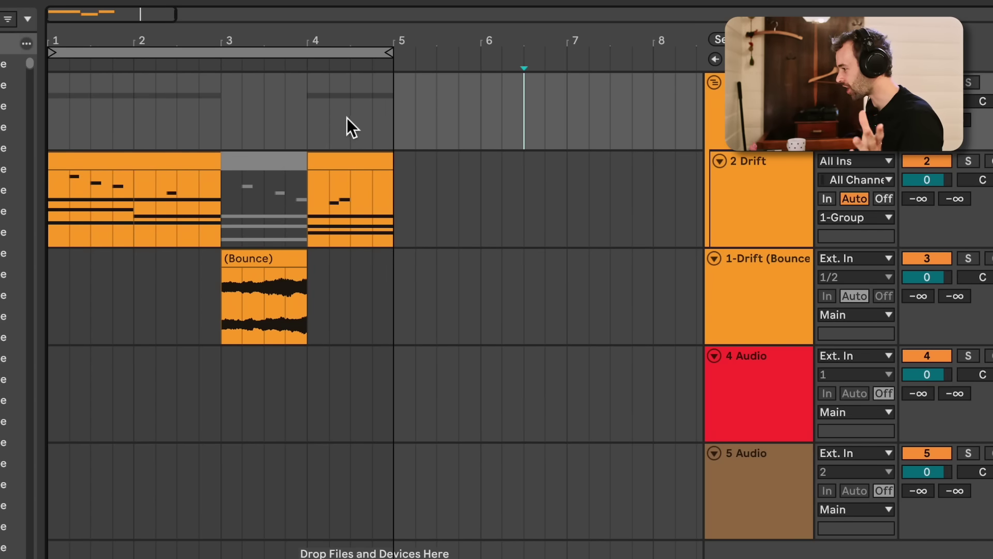
pyautogui.click(787, 274)
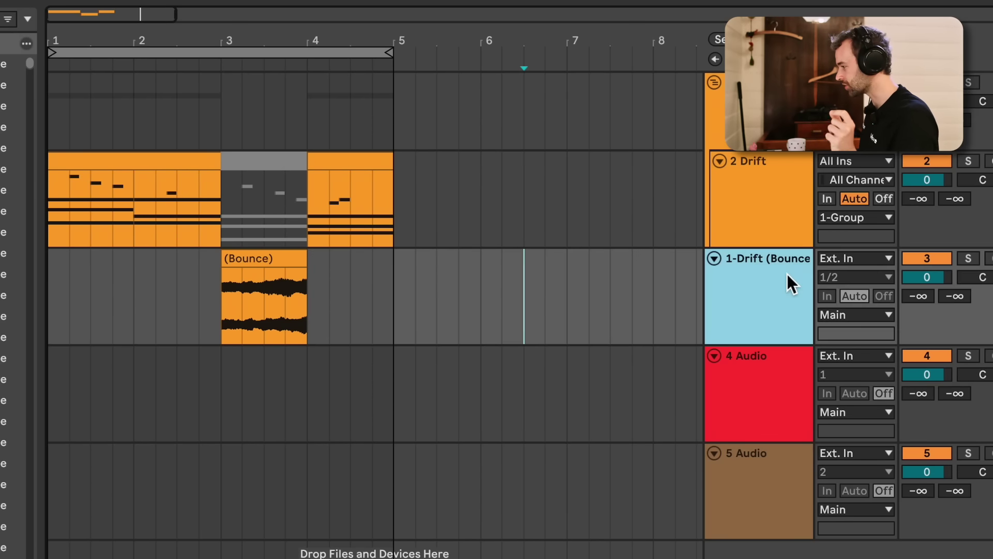
pyautogui.click(791, 120)
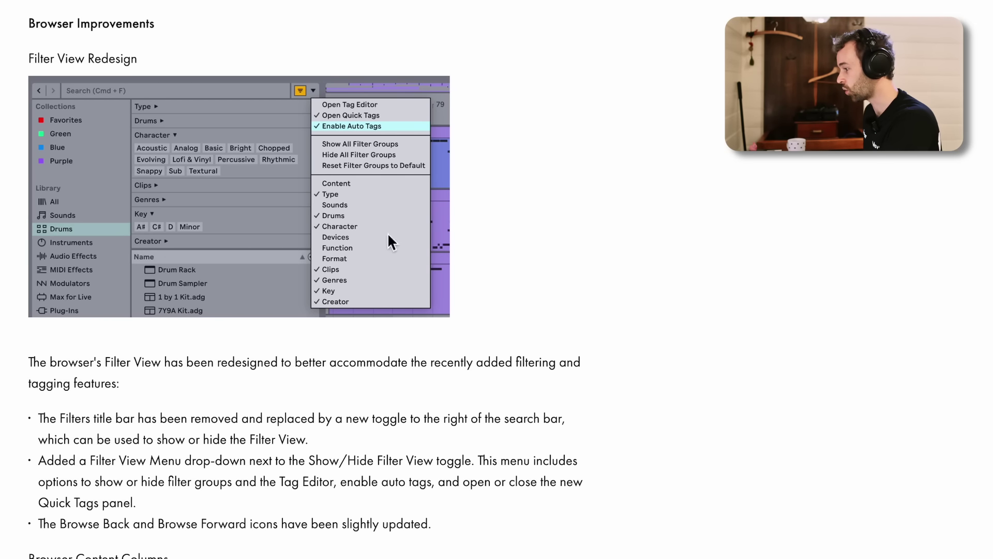
# Step: Read the Browser Improvements notes on the Filter View redesign, its new toggle and the Filter View Menu
pyautogui.moveTo(29, 363); pyautogui.dragTo(426, 374)
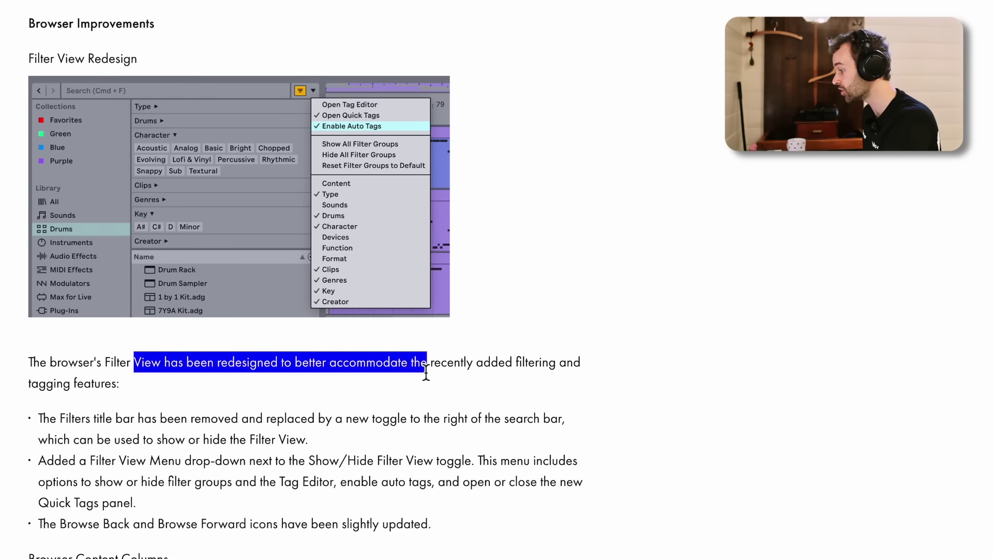
pyautogui.moveTo(240, 386); pyautogui.dragTo(65, 385)
pyautogui.click(65, 385)
pyautogui.moveTo(59, 422); pyautogui.dragTo(388, 419)
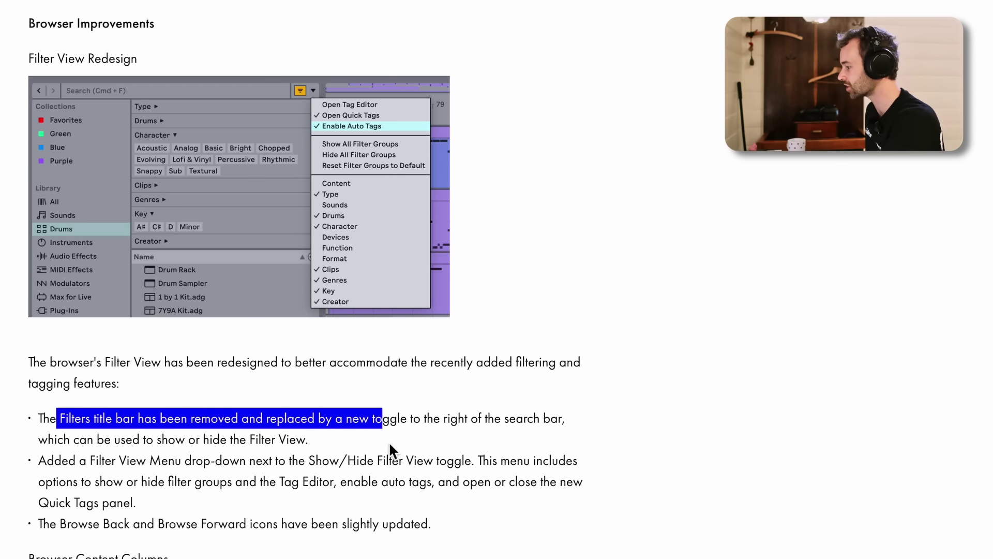
pyautogui.click(369, 426)
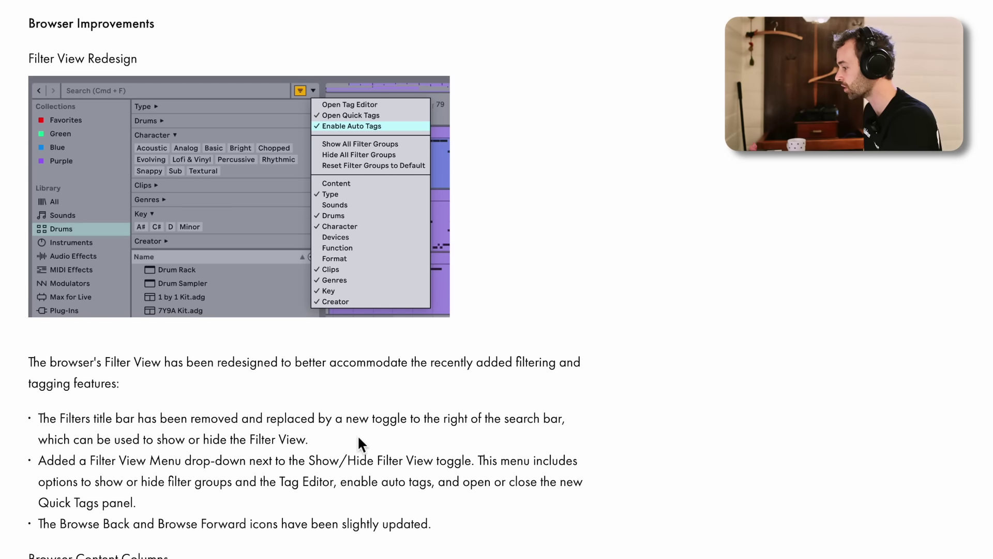
pyautogui.moveTo(69, 469); pyautogui.dragTo(511, 461)
pyautogui.click(601, 469)
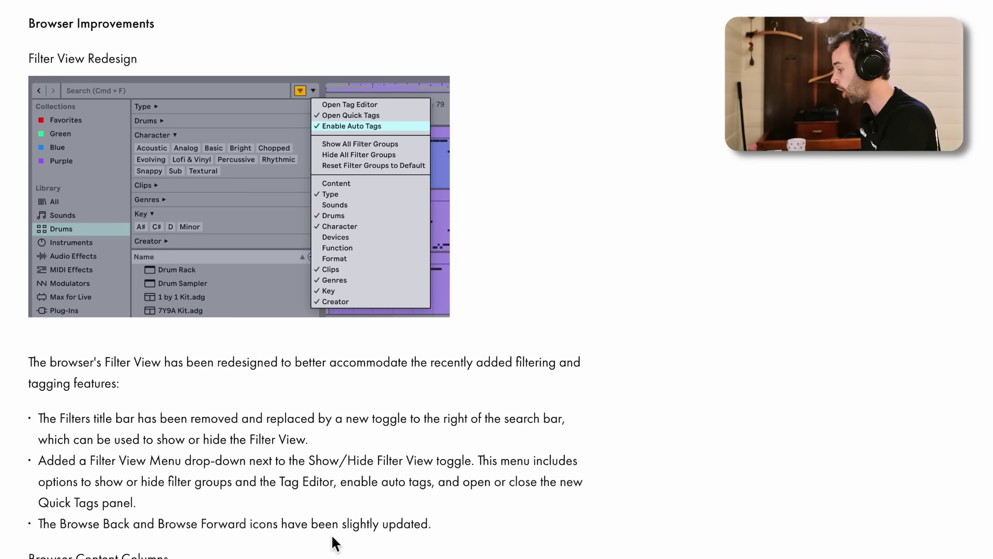
# Step: Switch to Ableton Live and show and hide the browser's Filter View twice
pyautogui.hotkey('ctrl', 'Right')
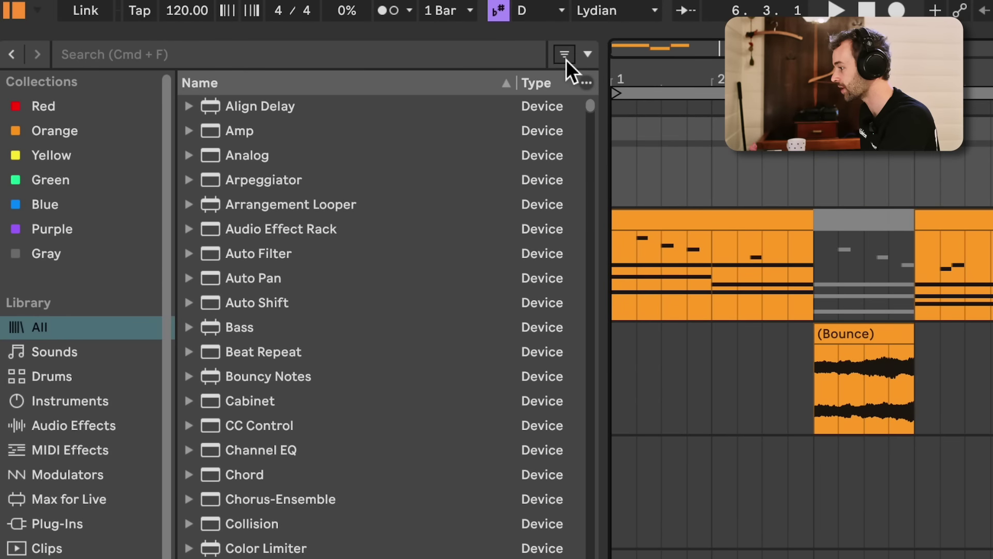
pyautogui.click(566, 58)
pyautogui.click(566, 55)
pyautogui.click(567, 58)
pyautogui.click(566, 58)
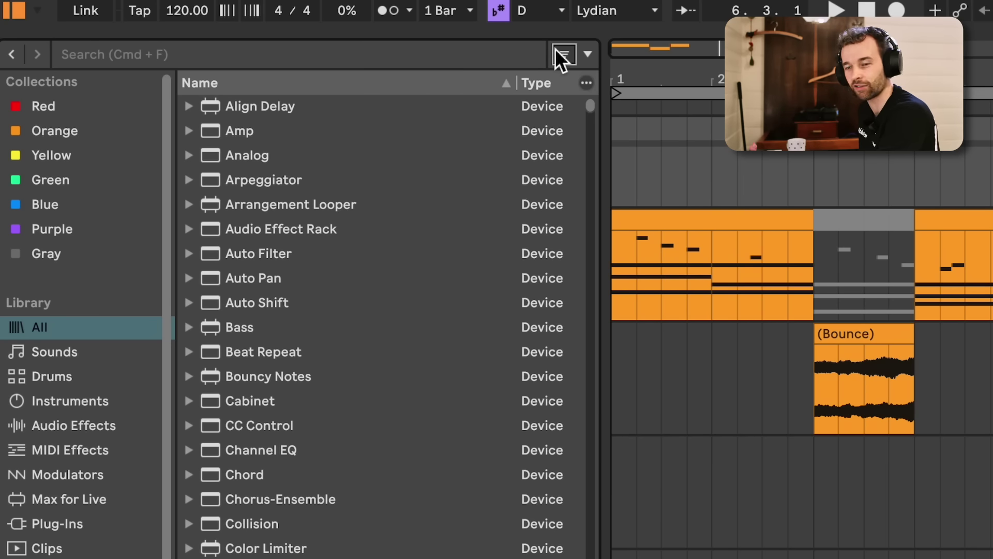
# Step: Show and hide the Tag Editor through the Filter View options, and review the Quick Tags and Auto Tags options
pyautogui.click(585, 54)
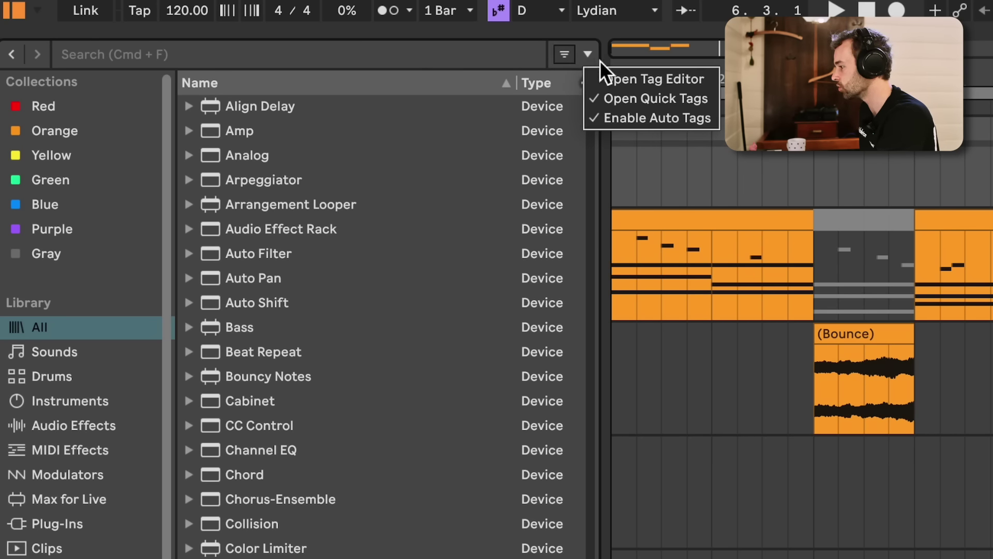
pyautogui.click(657, 85)
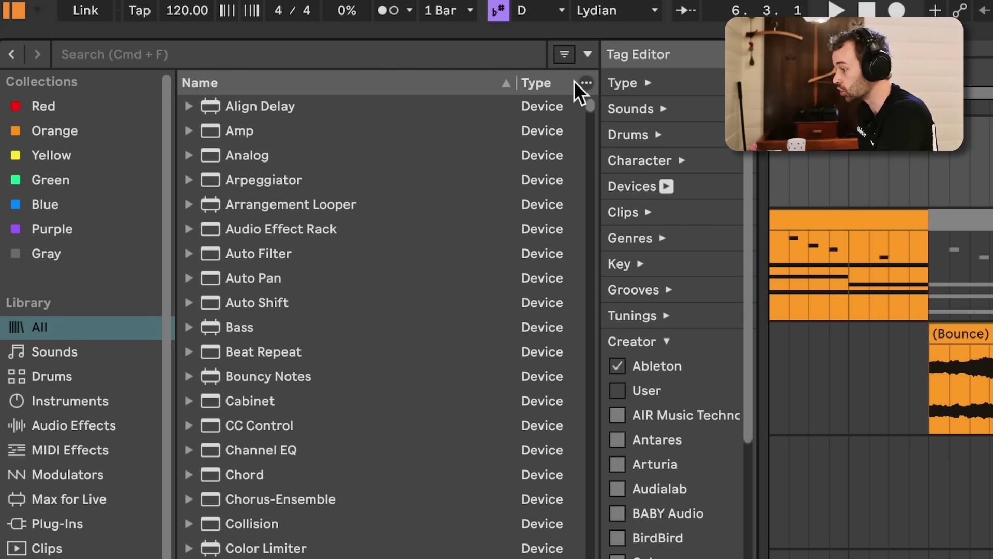
pyautogui.click(587, 55)
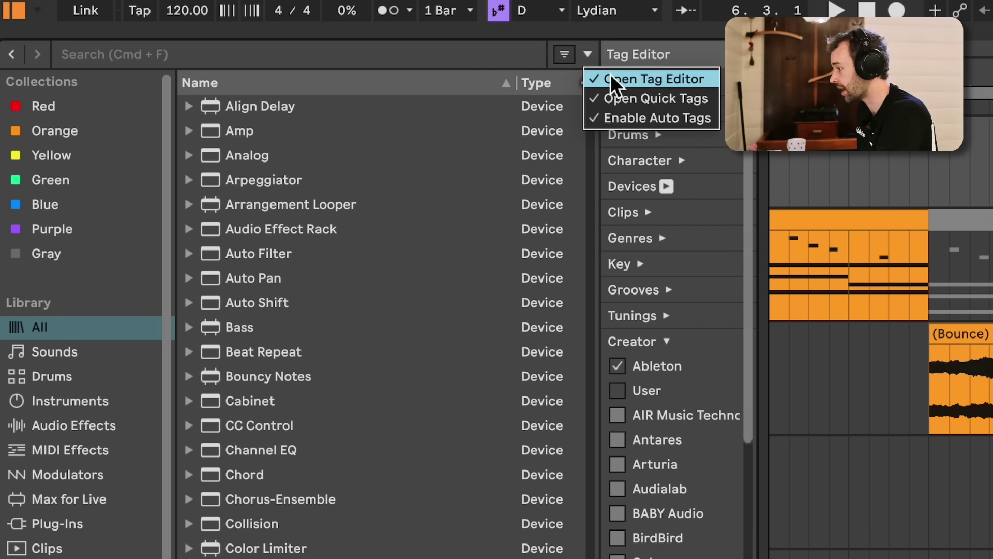
pyautogui.click(611, 78)
pyautogui.click(586, 55)
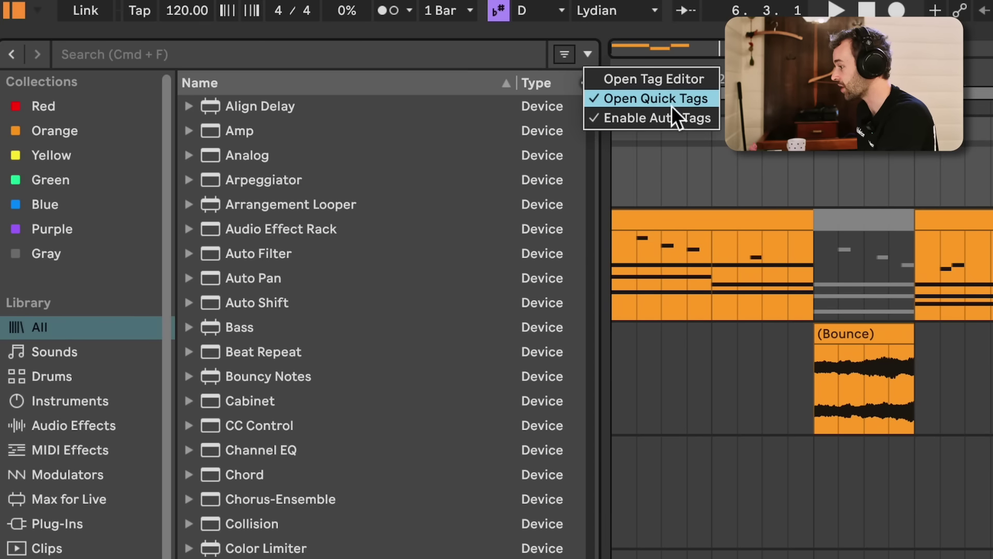
pyautogui.press('Escape')
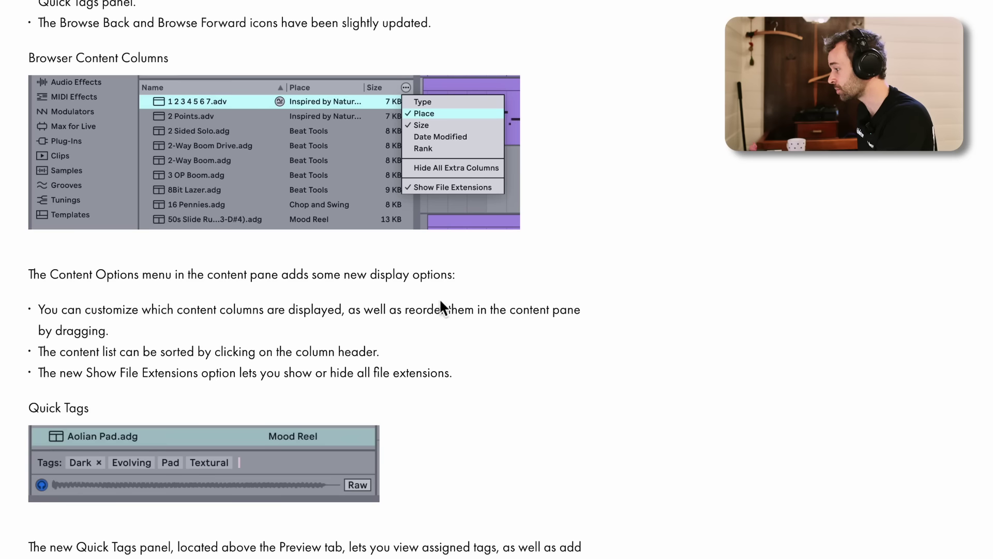
# Step: Read the Content Options notes, and in Ableton Live add the Size and Rank columns to the browser, placing Rank before Size
pyautogui.moveTo(455, 275); pyautogui.dragTo(304, 276)
pyautogui.click(147, 280)
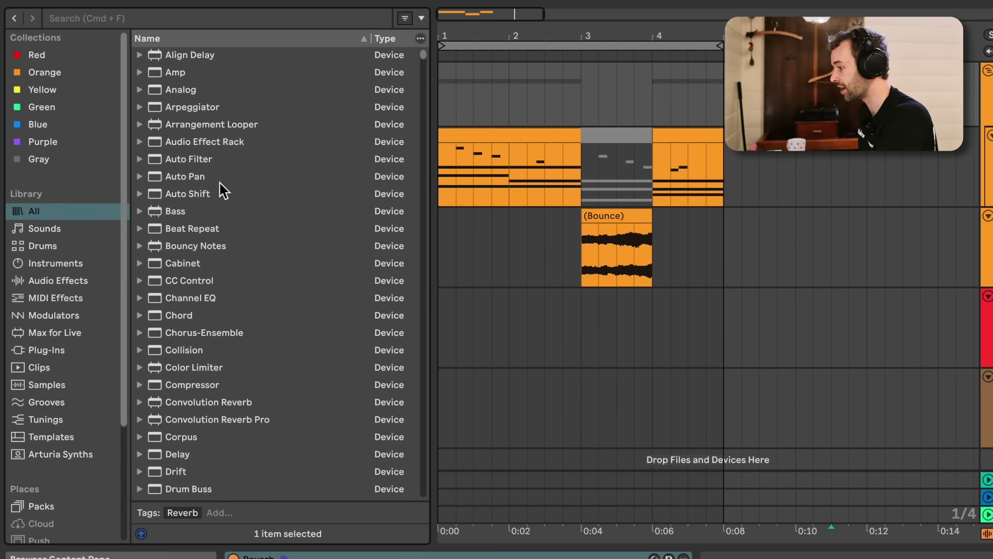
pyautogui.rightClick(285, 39)
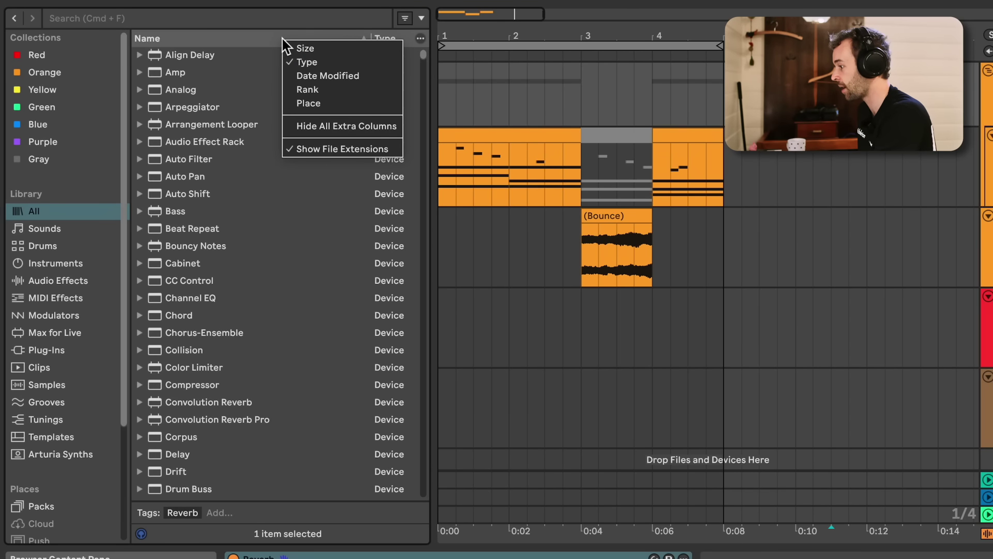
pyautogui.click(332, 53)
pyautogui.moveTo(158, 39); pyautogui.dragTo(410, 41)
pyautogui.rightClick(337, 39)
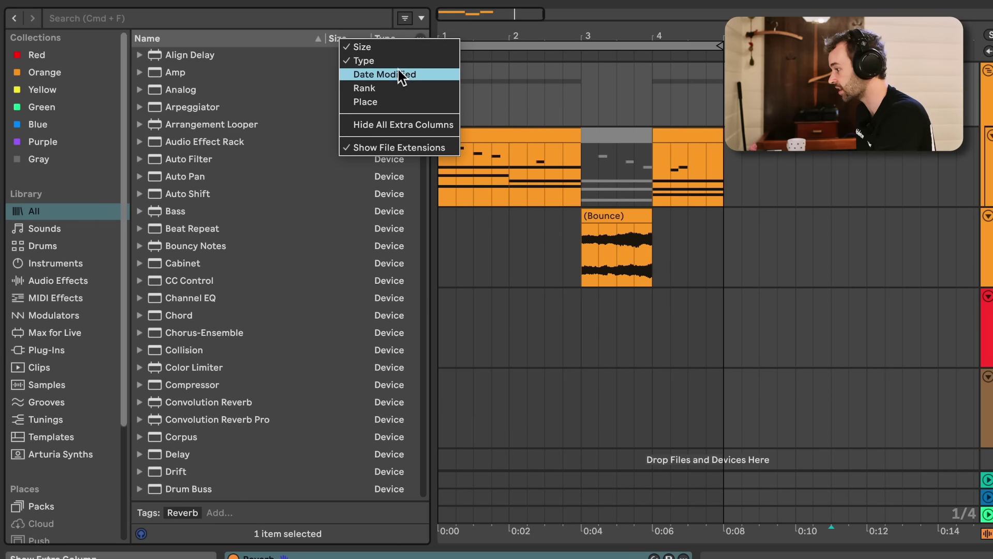
pyautogui.click(397, 86)
pyautogui.moveTo(389, 39); pyautogui.dragTo(295, 40)
# Step: Hide all extra columns in the browser's content list, and show only the Type and Size columns again
pyautogui.click(420, 39)
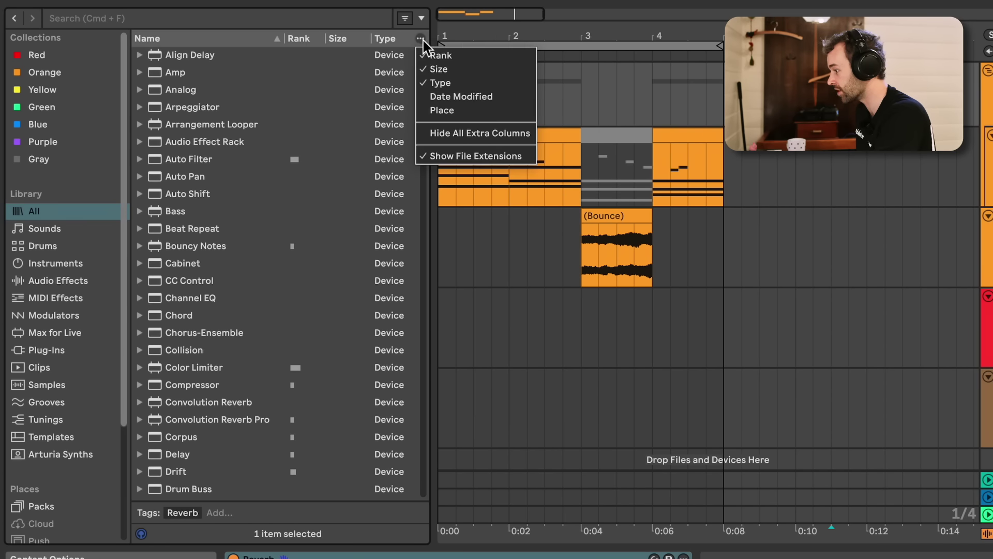
pyautogui.click(509, 136)
pyautogui.click(420, 39)
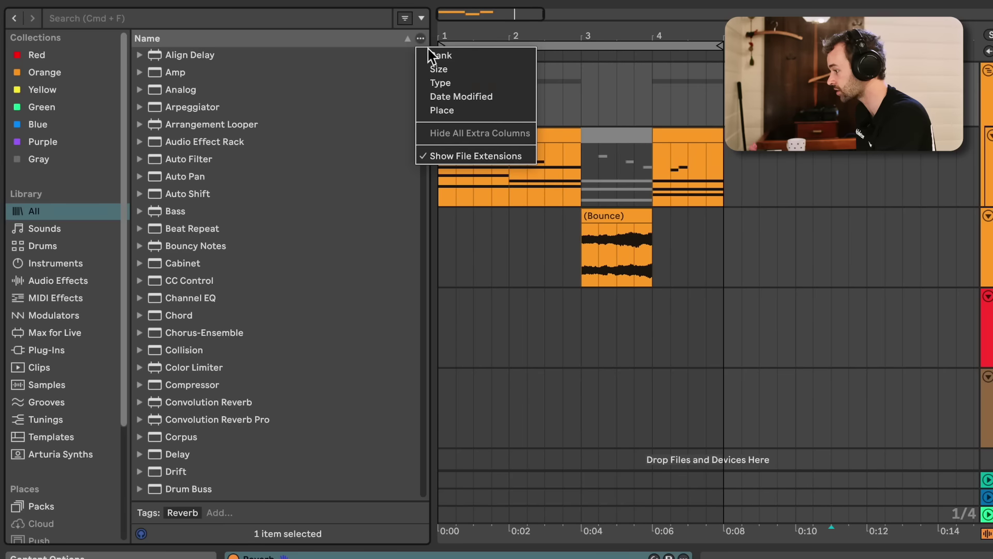
pyautogui.click(458, 82)
pyautogui.click(420, 39)
pyautogui.click(448, 69)
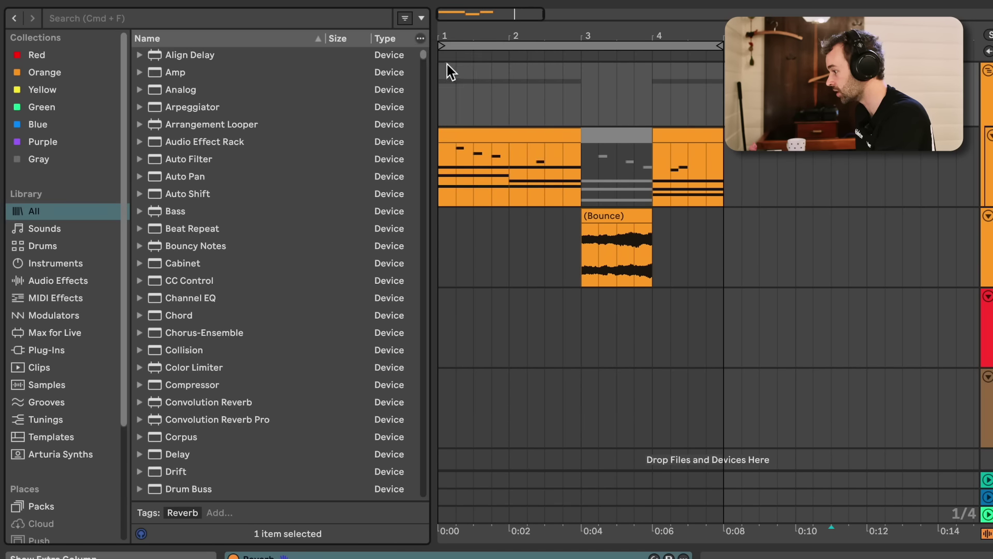
# Step: Find audio files in the browser's content list, and turn Show File Extensions off and back on
pyautogui.click(420, 39)
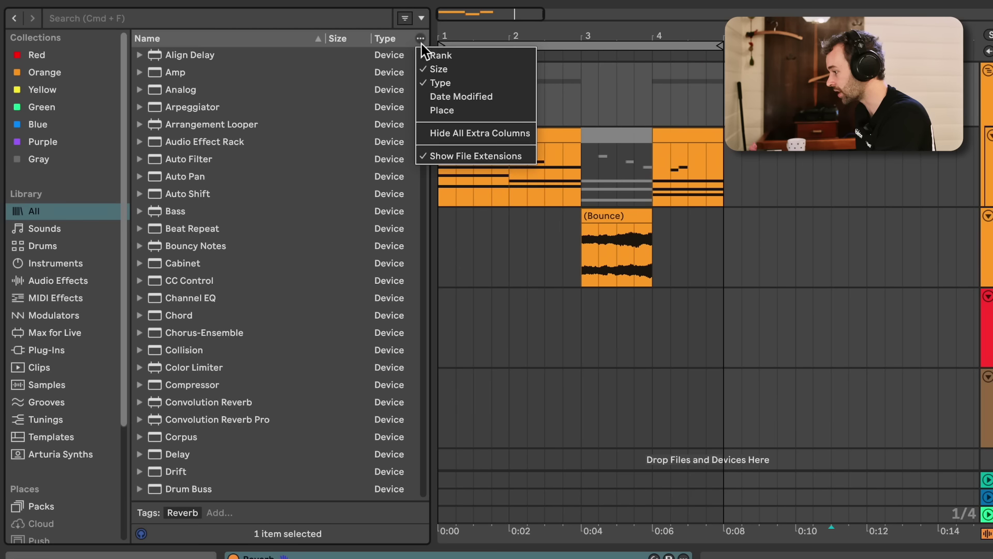
pyautogui.scroll(-20, 290, 148)
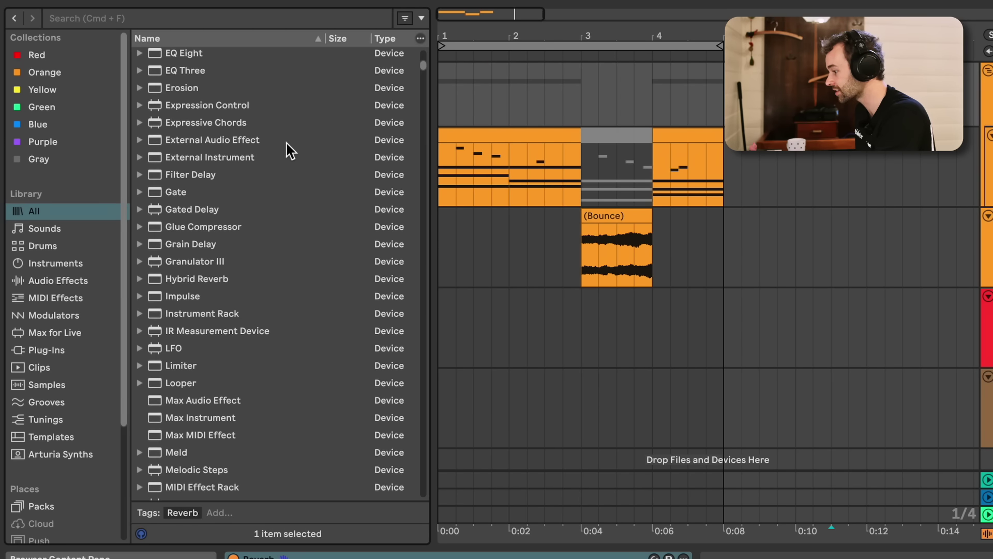
pyautogui.scroll(-20, 290, 148)
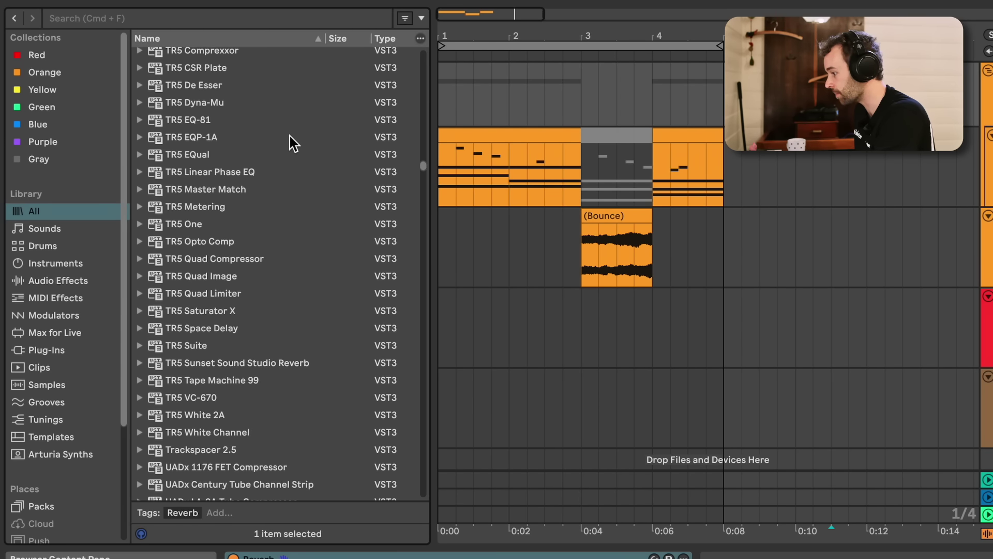
pyautogui.click(420, 39)
pyautogui.click(500, 158)
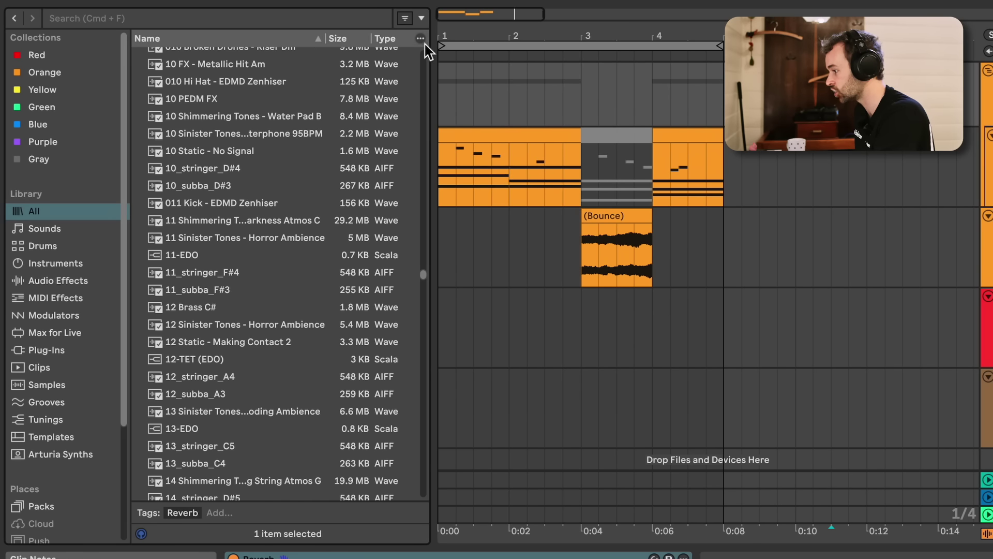
pyautogui.click(420, 39)
pyautogui.click(475, 159)
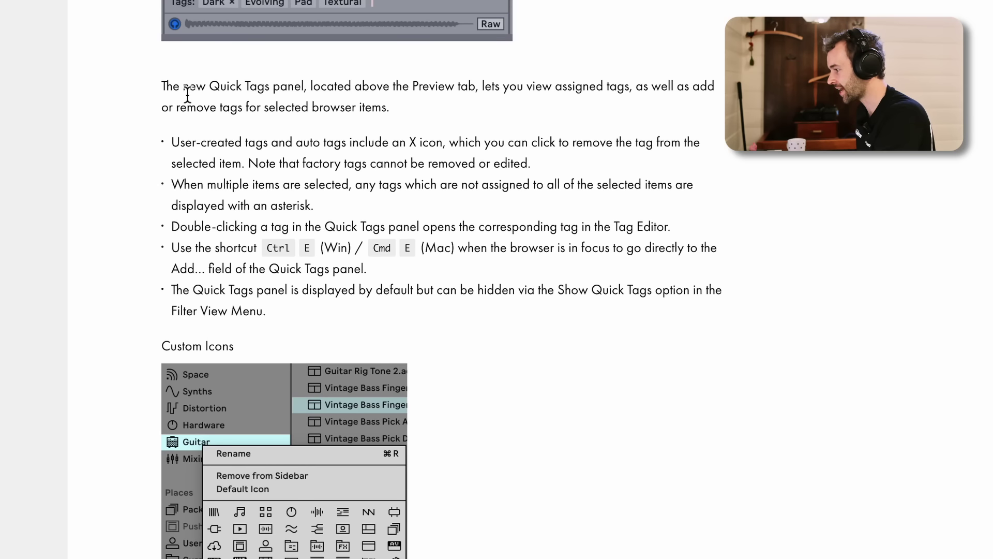
# Step: Switch to the release notes and read the Quick Tags section on viewing, adding and removing tags, including for multiple selected items
pyautogui.scroll(4, 187, 95)
pyautogui.moveTo(153, 298); pyautogui.dragTo(313, 338)
pyautogui.click(314, 343)
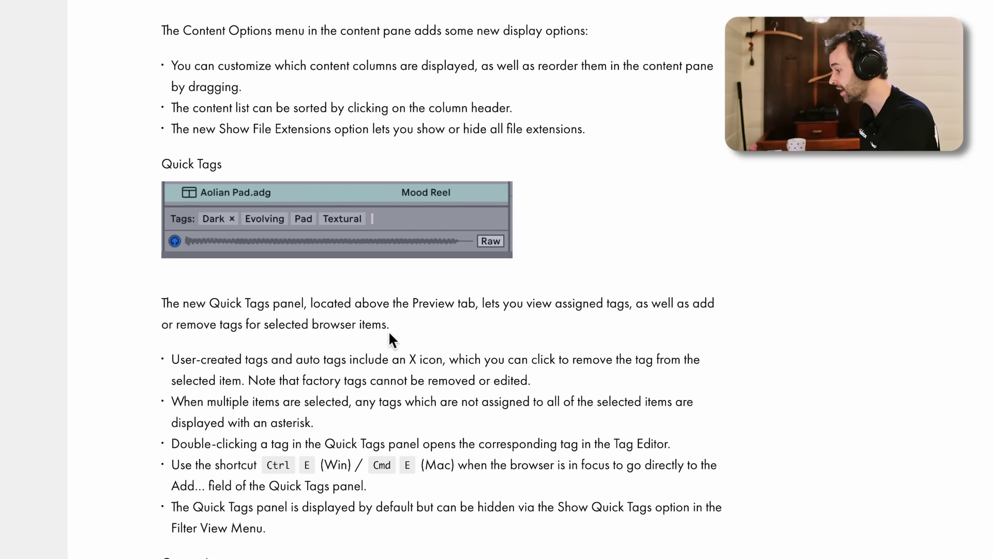
pyautogui.moveTo(191, 360); pyautogui.dragTo(544, 355)
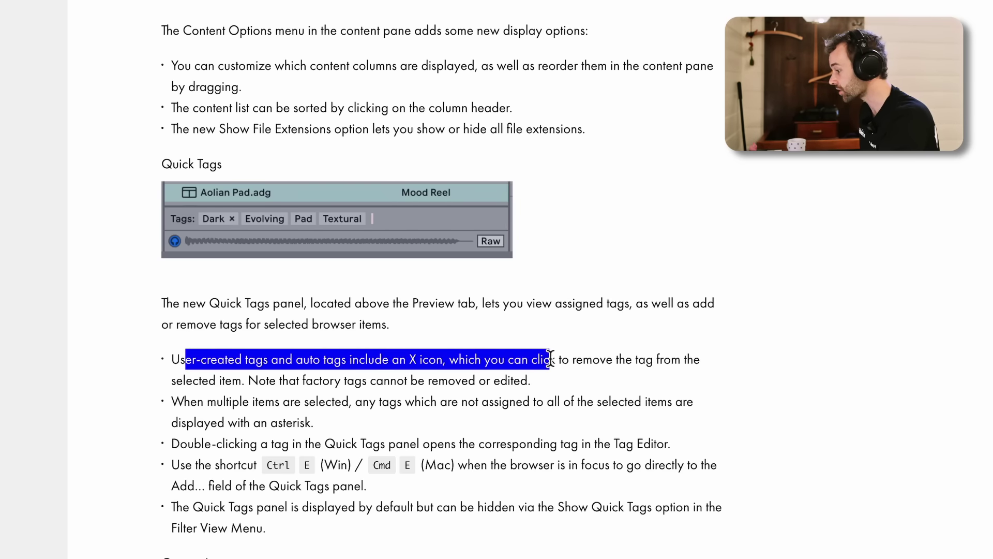
pyautogui.click(465, 385)
pyautogui.click(177, 402)
pyautogui.moveTo(201, 417); pyautogui.dragTo(521, 410)
pyautogui.click(532, 412)
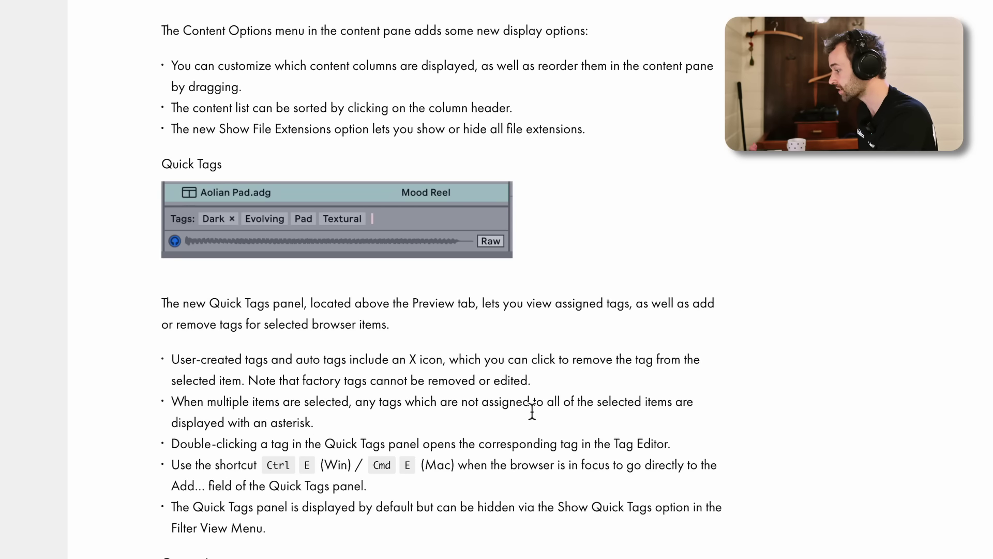
pyautogui.moveTo(336, 421); pyautogui.dragTo(550, 443)
# Step: Read the Quick Tags notes on opening a tag in the Tag Editor and going directly to the Add field
pyautogui.click(210, 439)
pyautogui.click(190, 448)
pyautogui.click(562, 446)
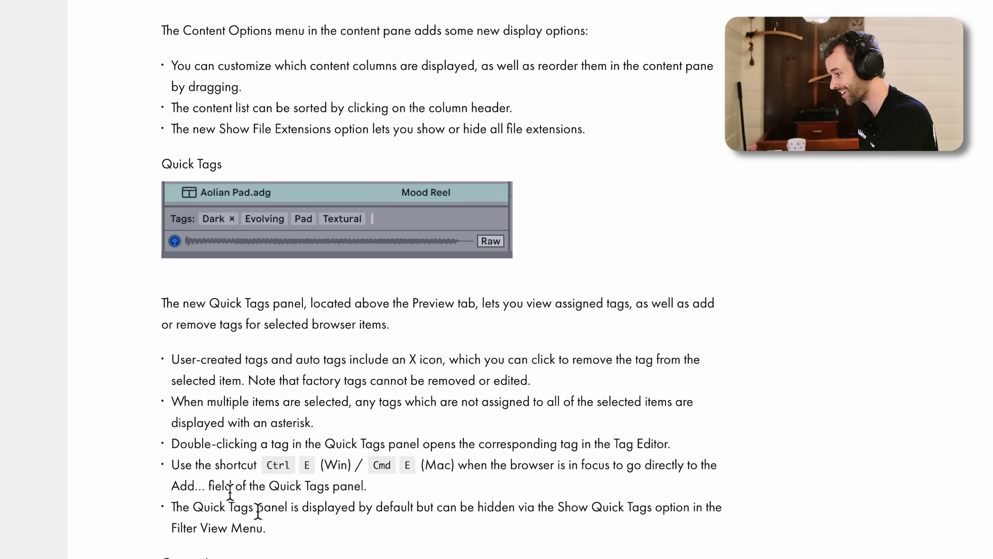
pyautogui.moveTo(173, 466); pyautogui.dragTo(578, 468)
pyautogui.click(578, 468)
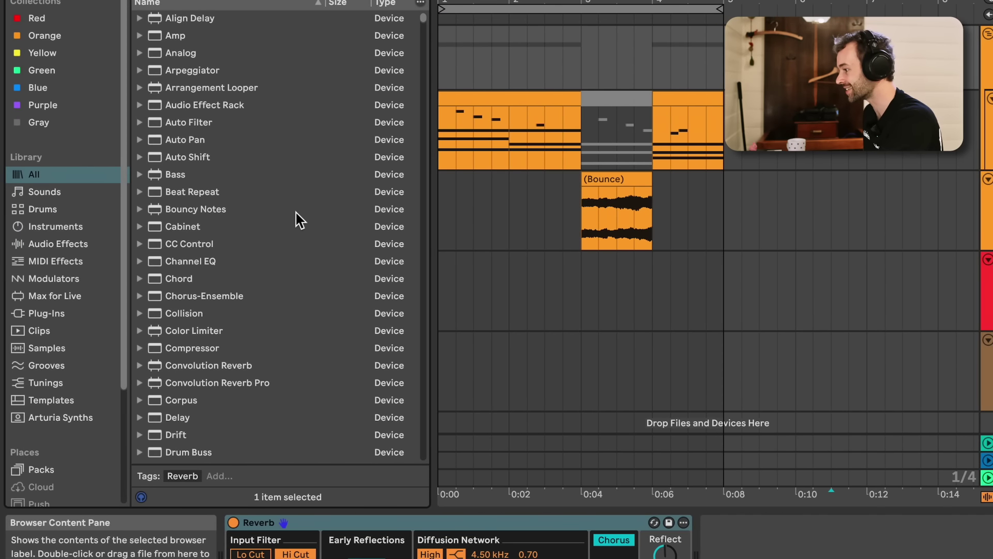
# Step: Switch to Ableton Live and compare the Quick Tags of Auto Filter alone with those of Auto Filter through Auto Shift selected together
pyautogui.click(235, 123)
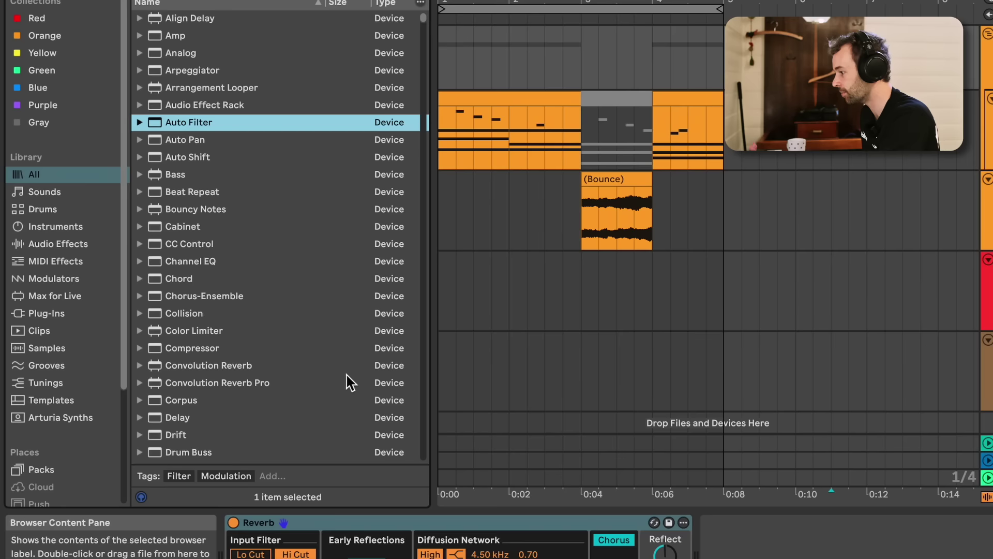
pyautogui.keyDown('shift'); pyautogui.click(222, 158); pyautogui.keyUp('shift')
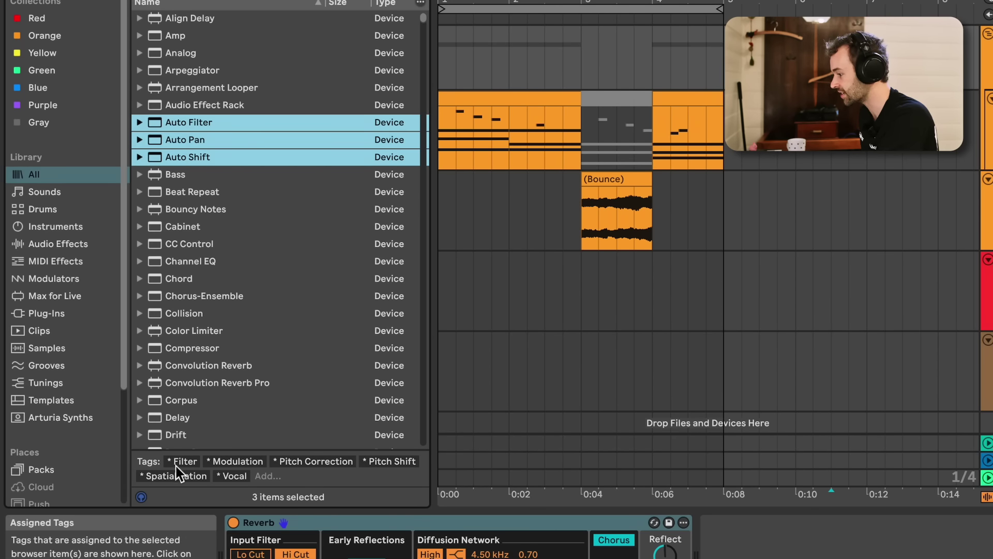
pyautogui.click(263, 227)
# Step: Assign the Filter EQ tag to the Auto Filter device using the Quick Tags suggestions
pyautogui.click(224, 123)
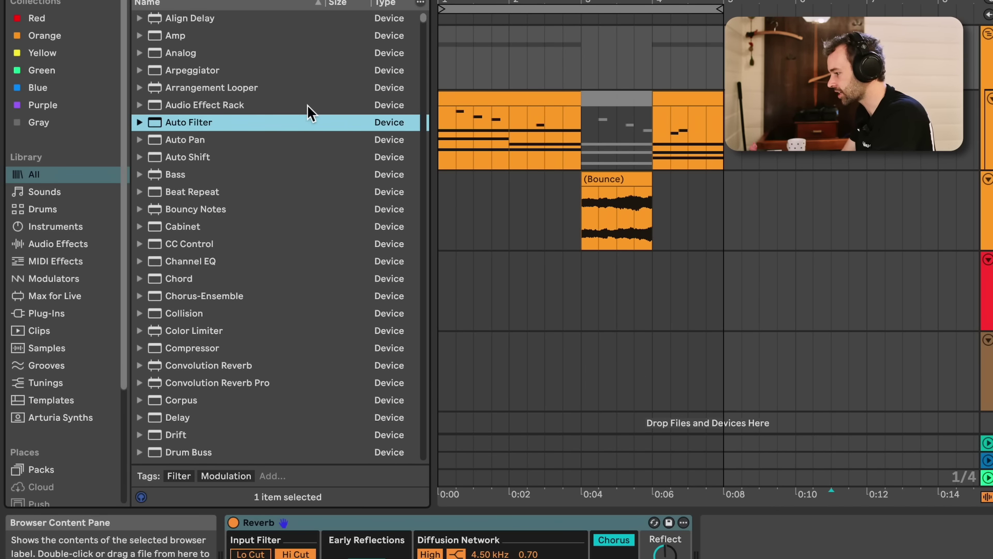
pyautogui.click(314, 479)
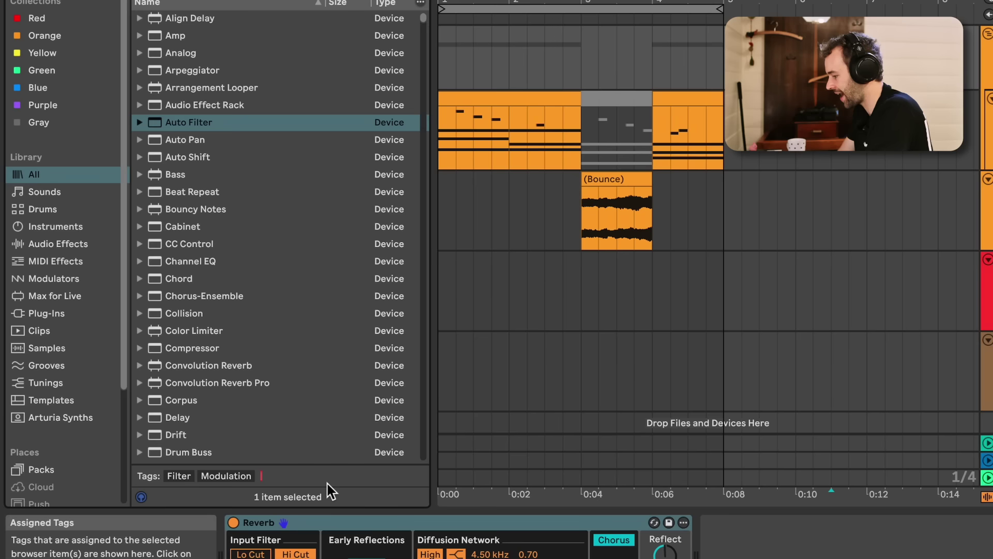
pyautogui.write('Filter')
pyautogui.press('Down')
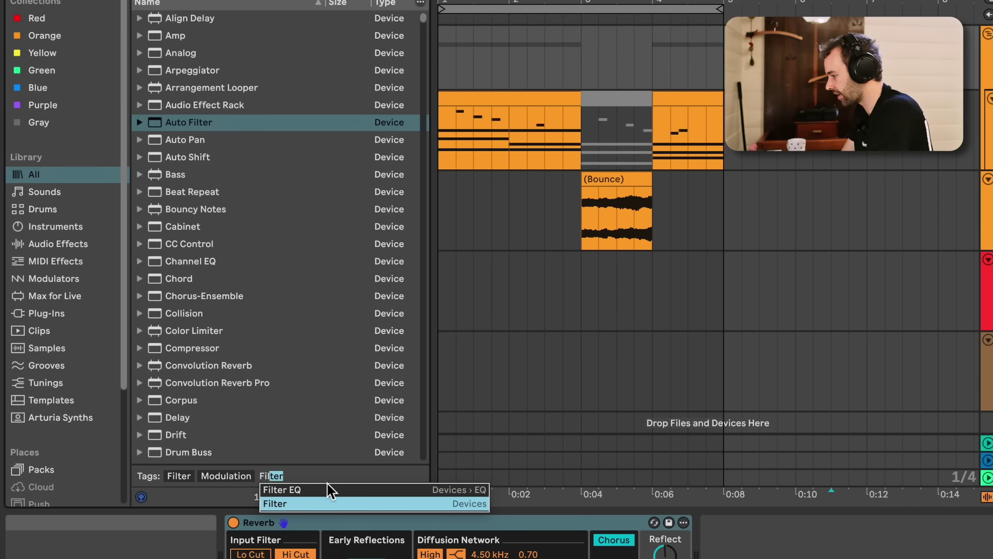
pyautogui.press('Up')
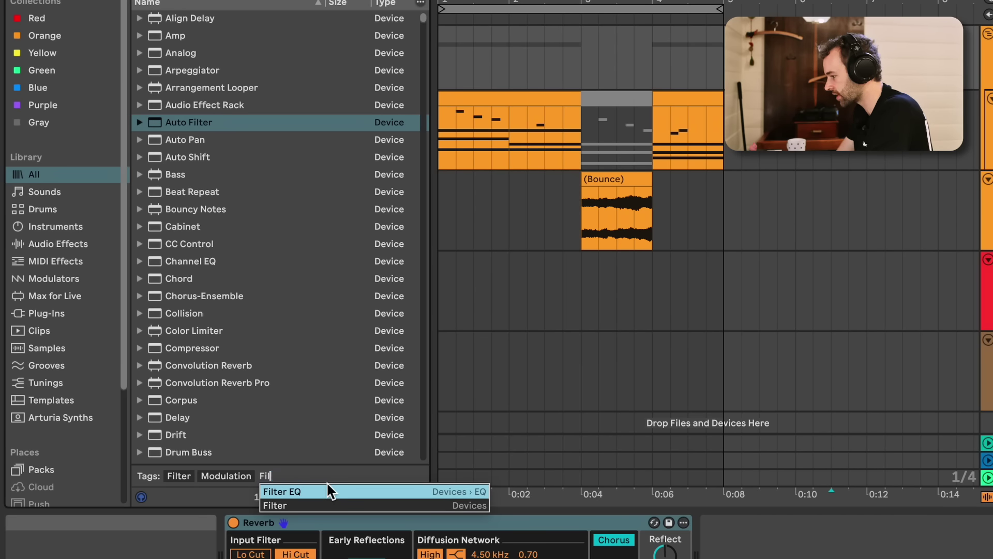
pyautogui.press('Return')
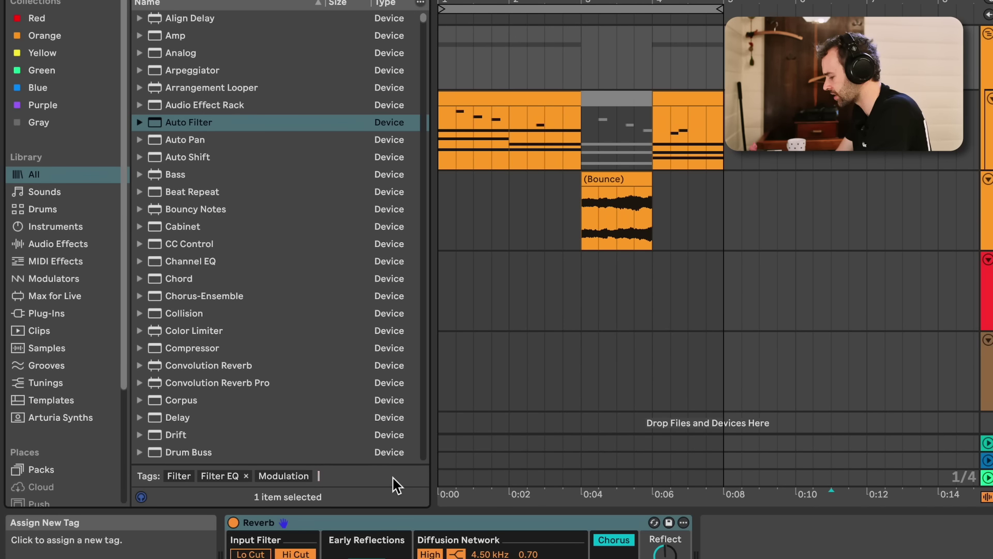
# Step: Try a tag entry "Fun" for Auto Filter without assigning it, and view the Filter EQ tag in the Tag Editor
pyautogui.write('Pun')
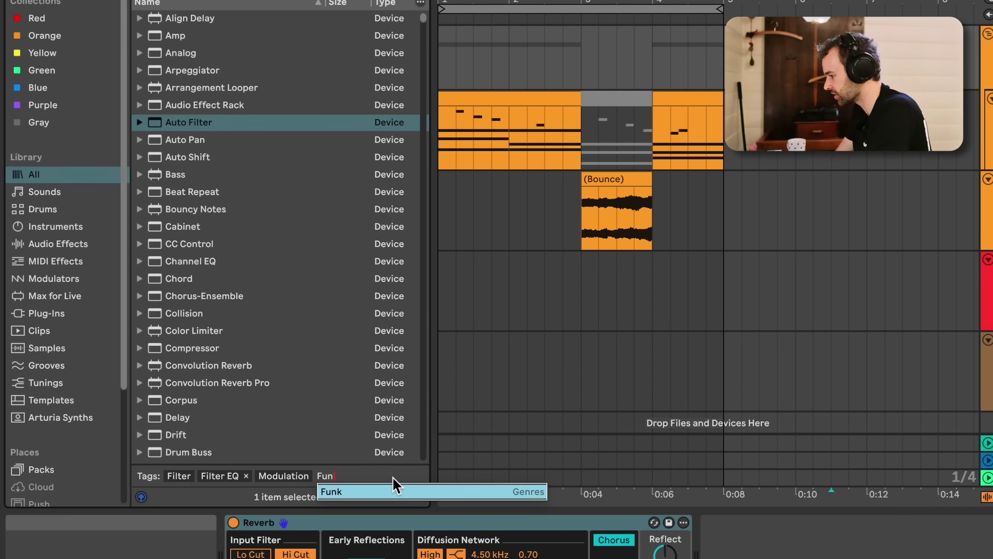
pyautogui.press('Escape')
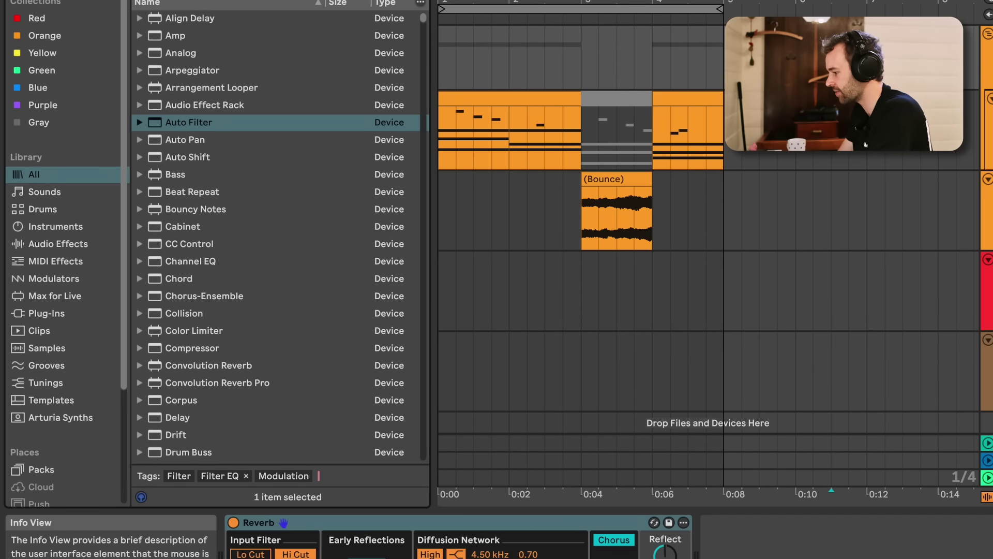
pyautogui.click(219, 476)
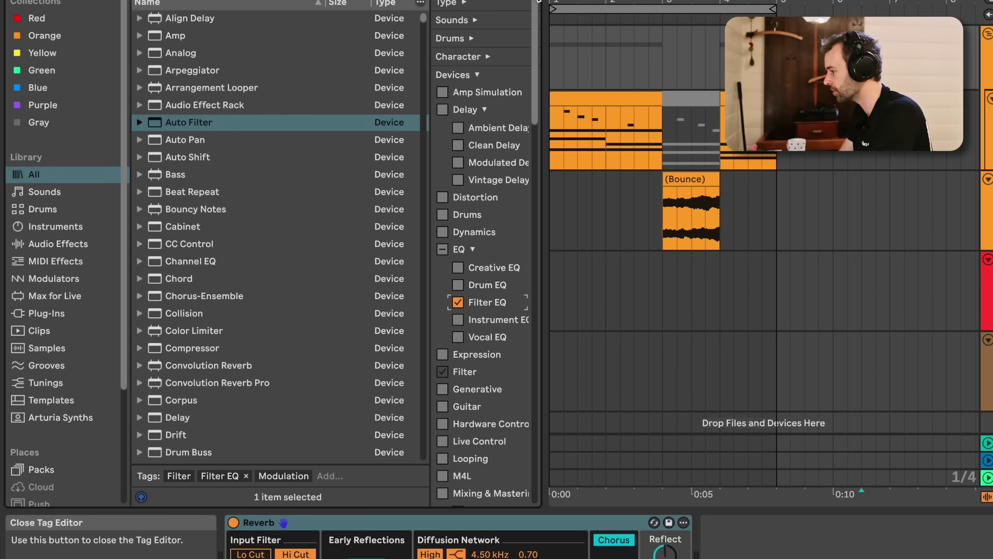
pyautogui.click(538, 1)
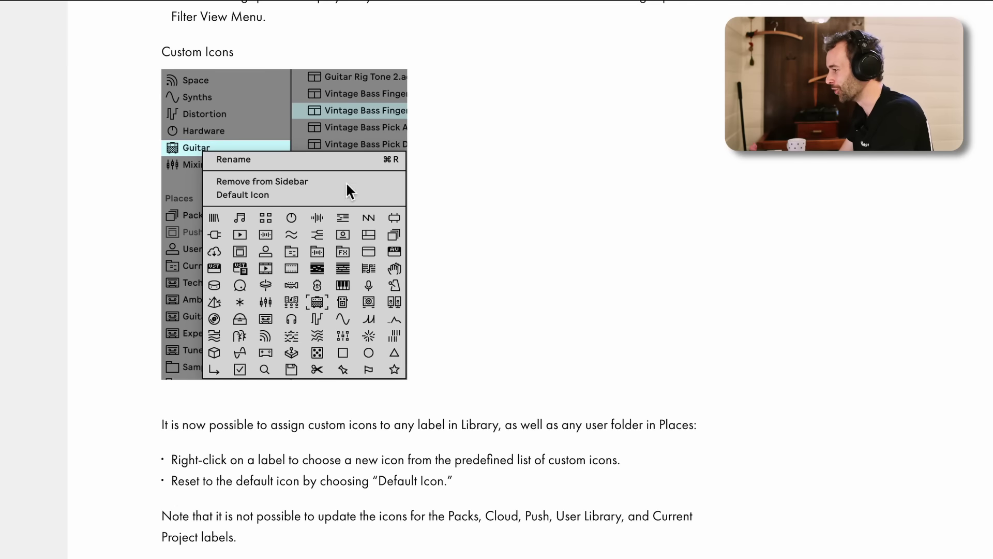
# Step: Read the Custom Icons heading, and switch to Ableton Live to view the icon choices for the Templates label
pyautogui.moveTo(160, 52); pyautogui.dragTo(209, 55)
pyautogui.click(210, 57)
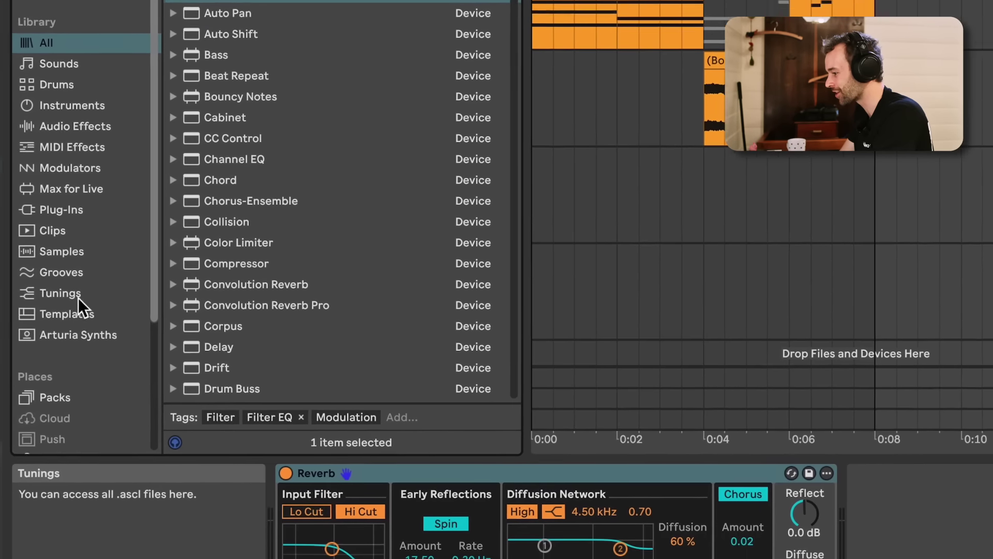
pyautogui.scroll(-2, 79, 297)
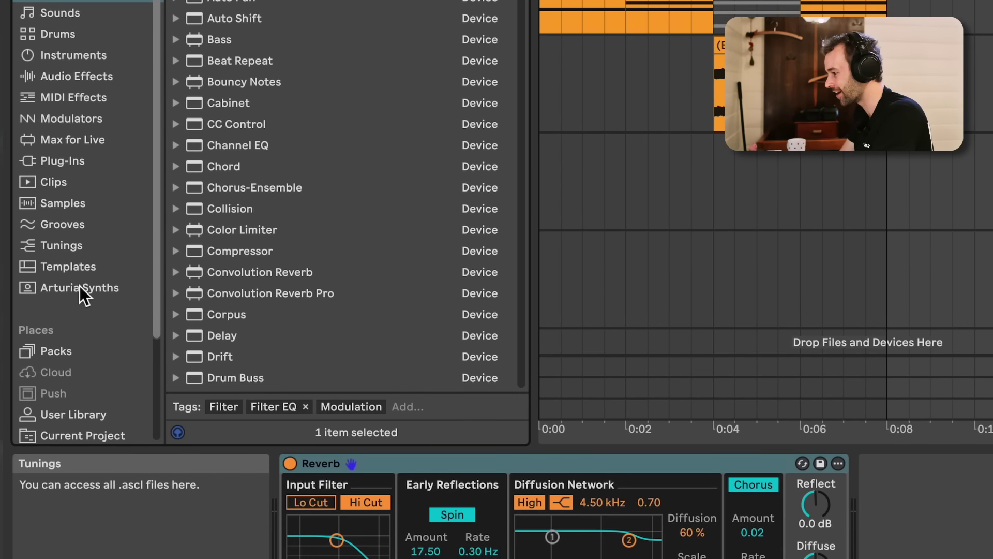
pyautogui.rightClick(56, 267)
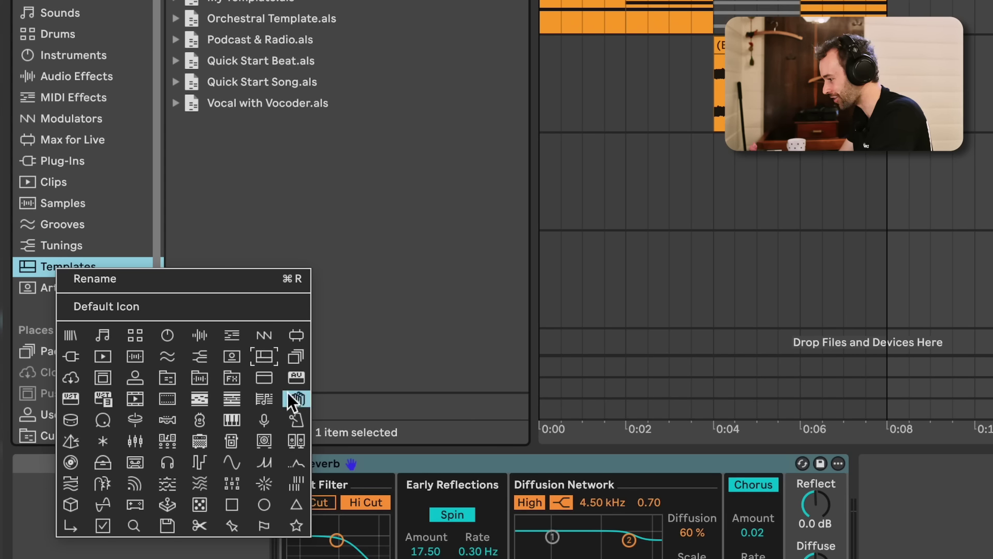
pyautogui.scroll(-5, 75, 200)
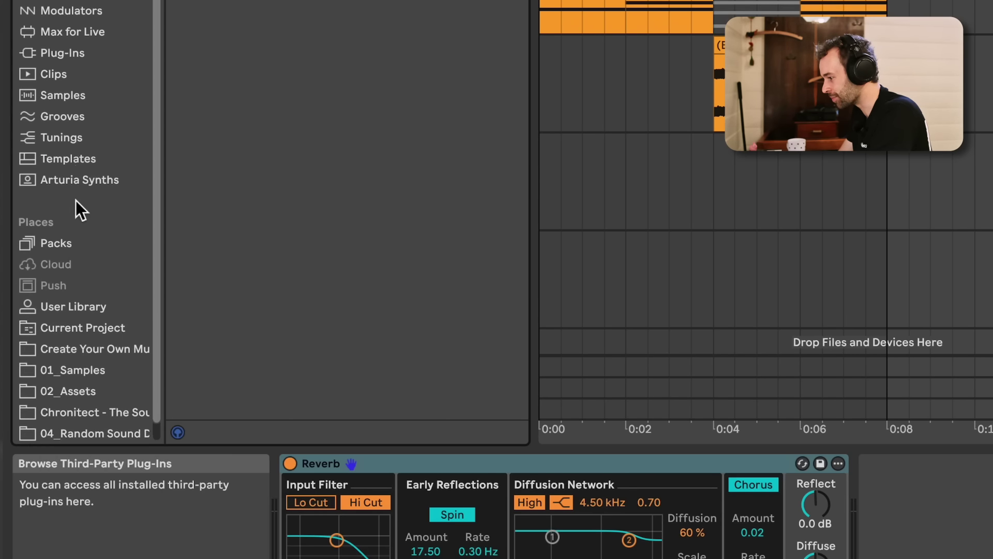
# Step: Change the icon of the Arturia Synths library label to the piano keyboard icon
pyautogui.rightClick(72, 156)
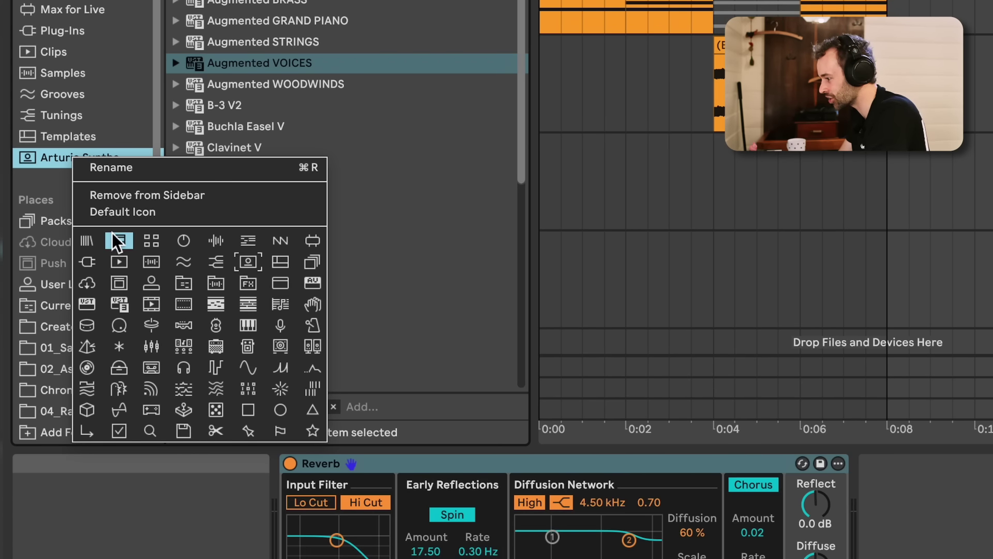
pyautogui.click(64, 157)
pyautogui.rightClick(75, 165)
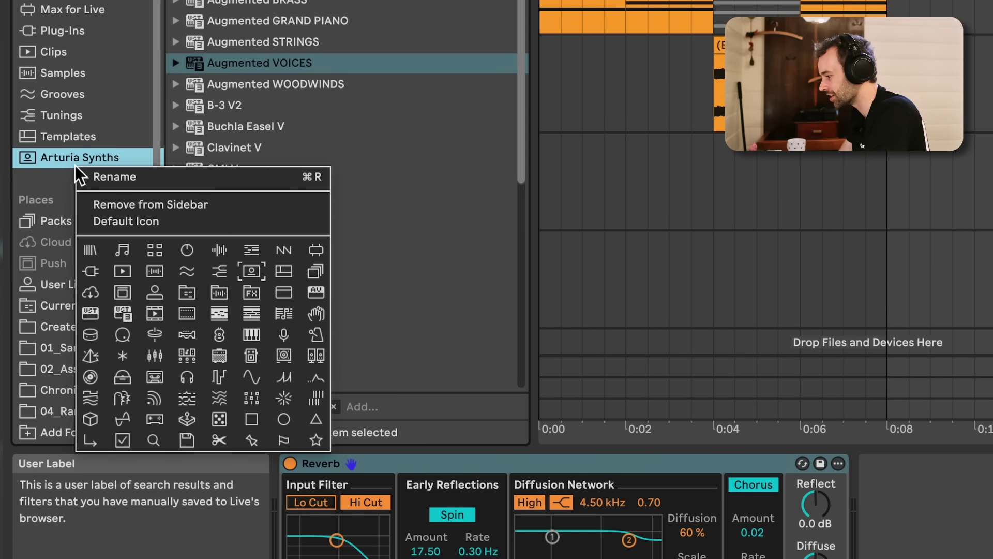
pyautogui.click(257, 339)
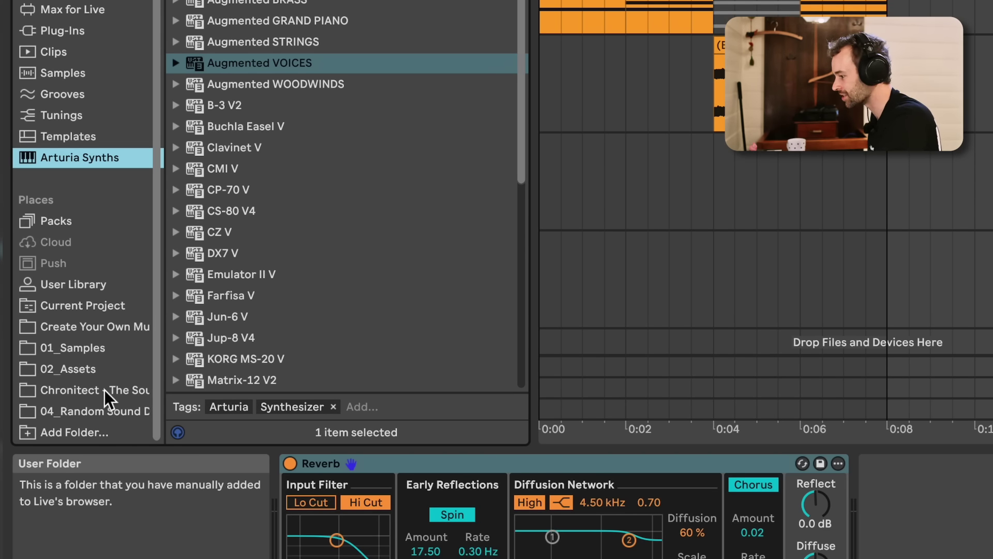
# Step: Assign the folder icon with a waveform to the 04_Random Sound user folder in Places
pyautogui.click(107, 408)
pyautogui.rightClick(98, 408)
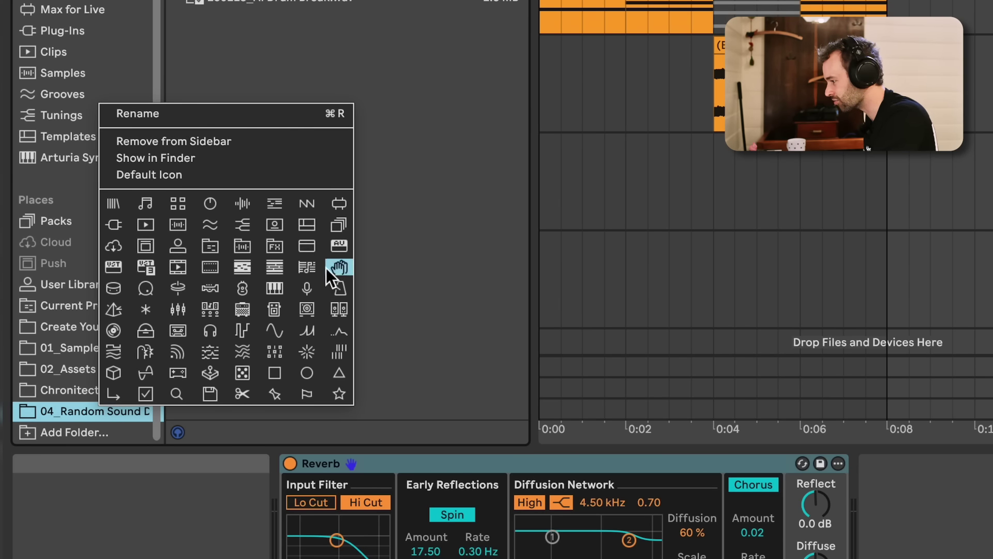
pyautogui.click(244, 246)
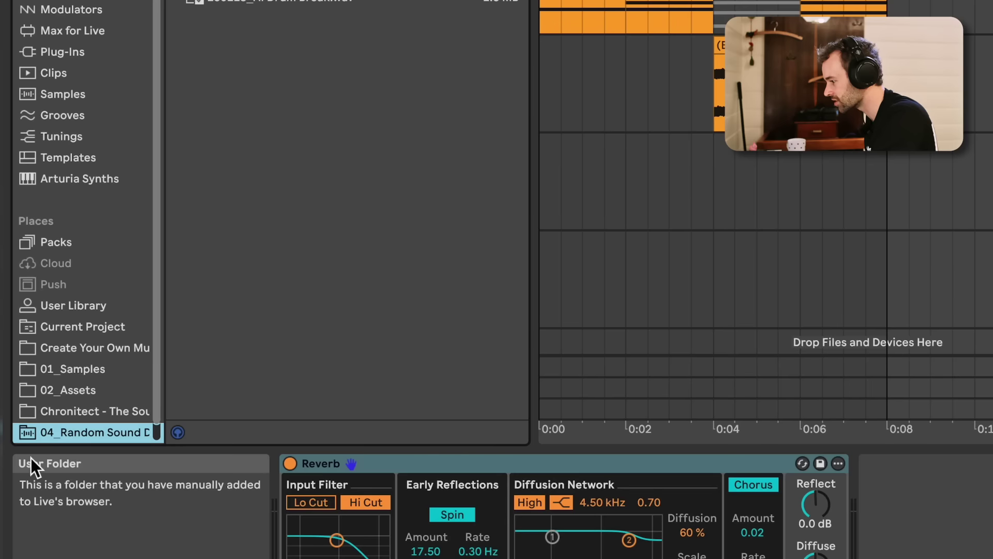
pyautogui.click(65, 395)
pyautogui.click(67, 409)
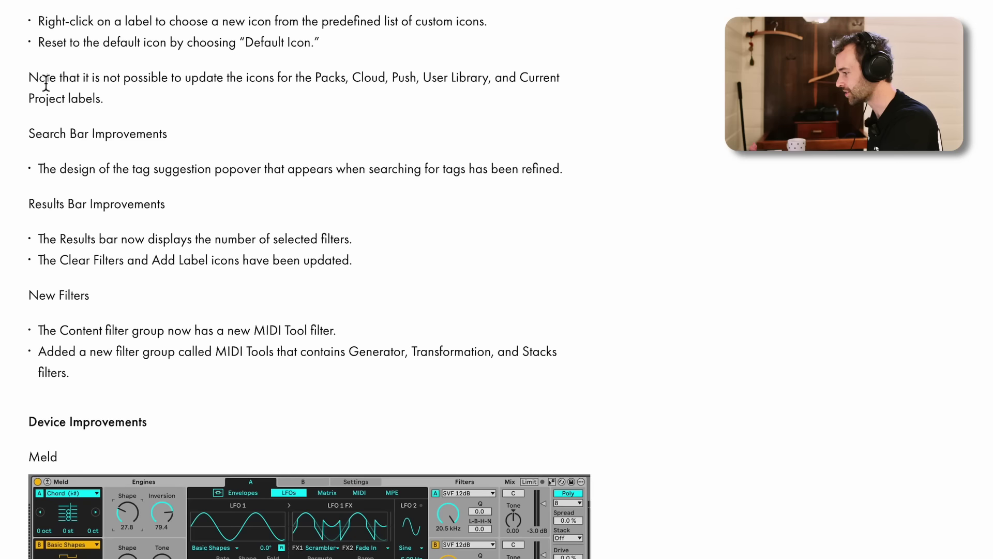
# Step: Return to the release notes and read the custom icon restrictions and the Search Bar, Results Bar and New Filters sections
pyautogui.moveTo(29, 15); pyautogui.dragTo(78, 97)
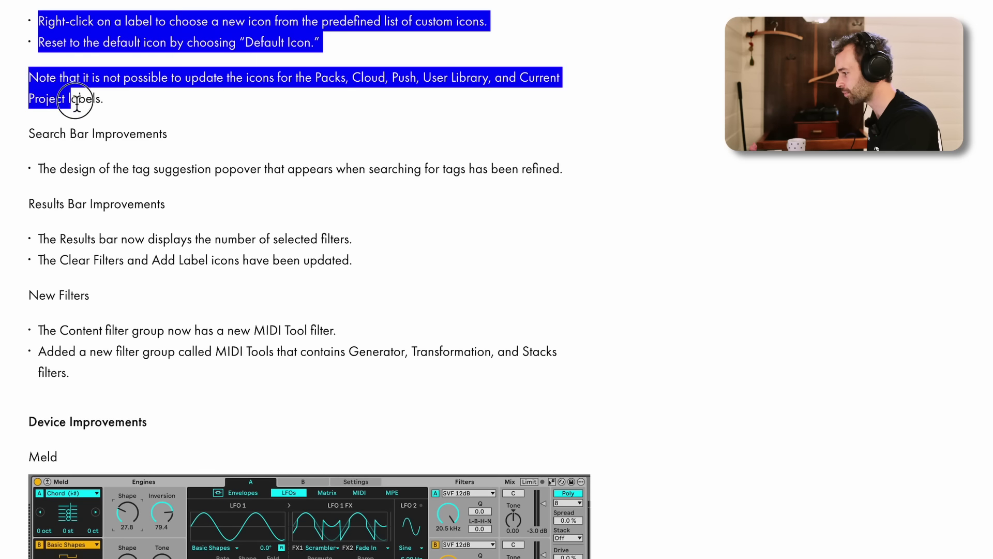
pyautogui.click(69, 117)
pyautogui.moveTo(29, 131); pyautogui.dragTo(175, 144)
pyautogui.click(175, 144)
pyautogui.moveTo(24, 204); pyautogui.dragTo(169, 208)
pyautogui.moveTo(167, 207); pyautogui.dragTo(47, 209)
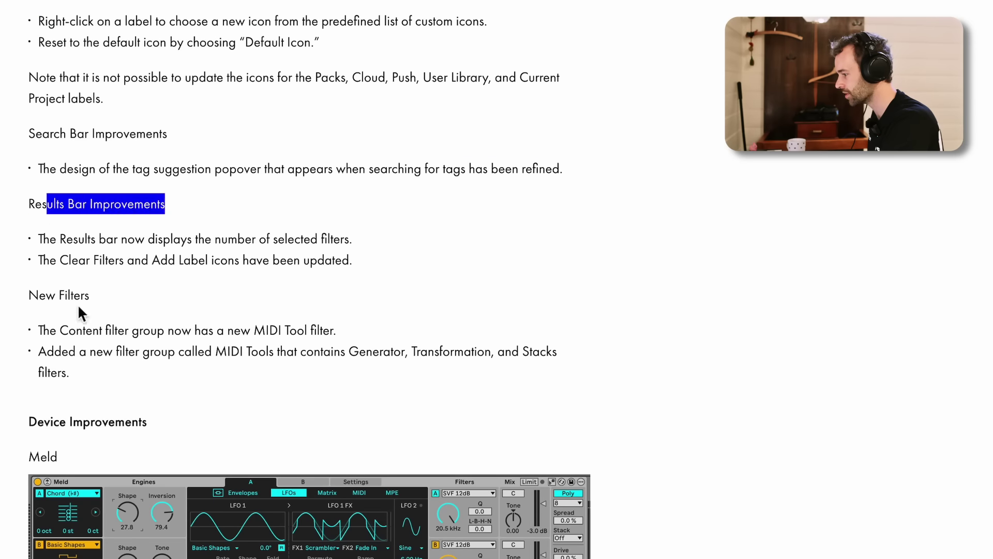
pyautogui.click(90, 301)
pyautogui.moveTo(91, 301); pyautogui.dragTo(32, 303)
pyautogui.click(96, 303)
pyautogui.scroll(-2, 389, 238)
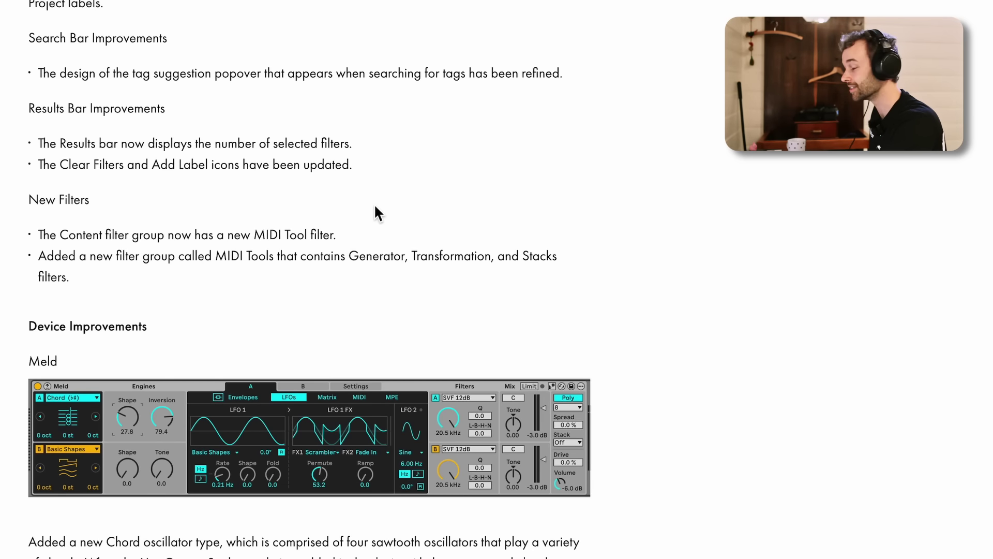
# Step: Read the Meld notes on the new Chord oscillator type and how its chords follow the set scale
pyautogui.scroll(-5, 371, 194)
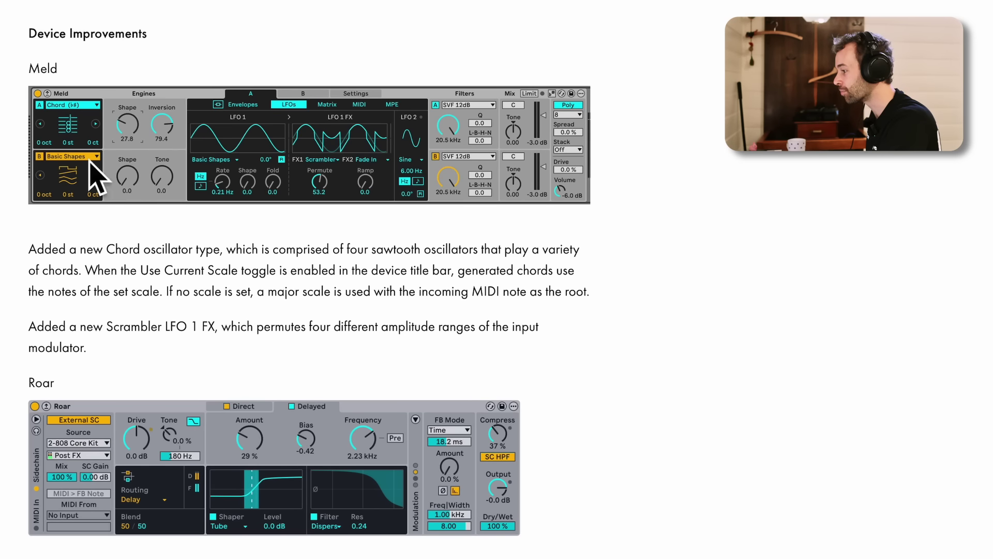
pyautogui.moveTo(30, 76); pyautogui.dragTo(121, 83)
pyautogui.click(64, 263)
pyautogui.moveTo(199, 258); pyautogui.dragTo(417, 243)
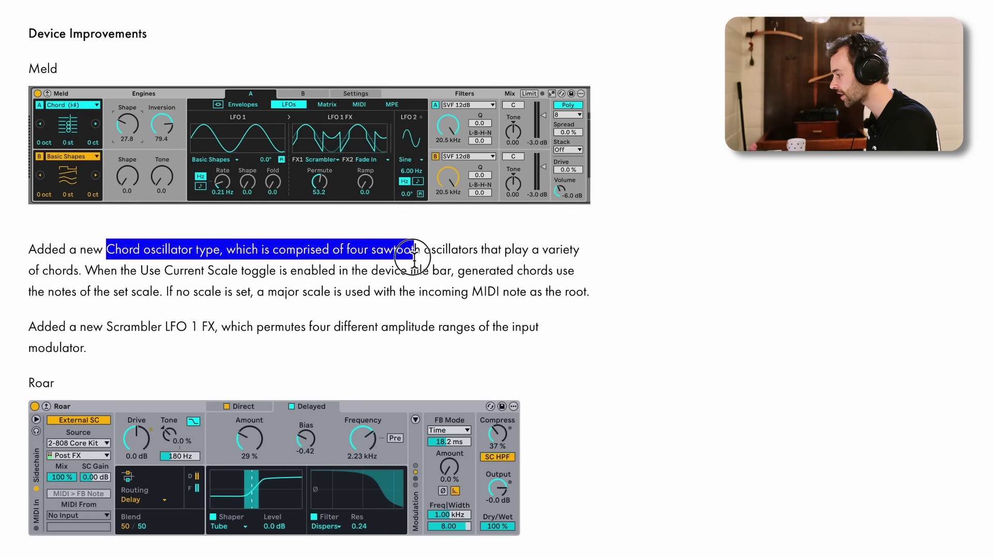
pyautogui.click(414, 245)
pyautogui.moveTo(104, 277); pyautogui.dragTo(458, 275)
pyautogui.click(469, 278)
pyautogui.moveTo(36, 292); pyautogui.dragTo(514, 302)
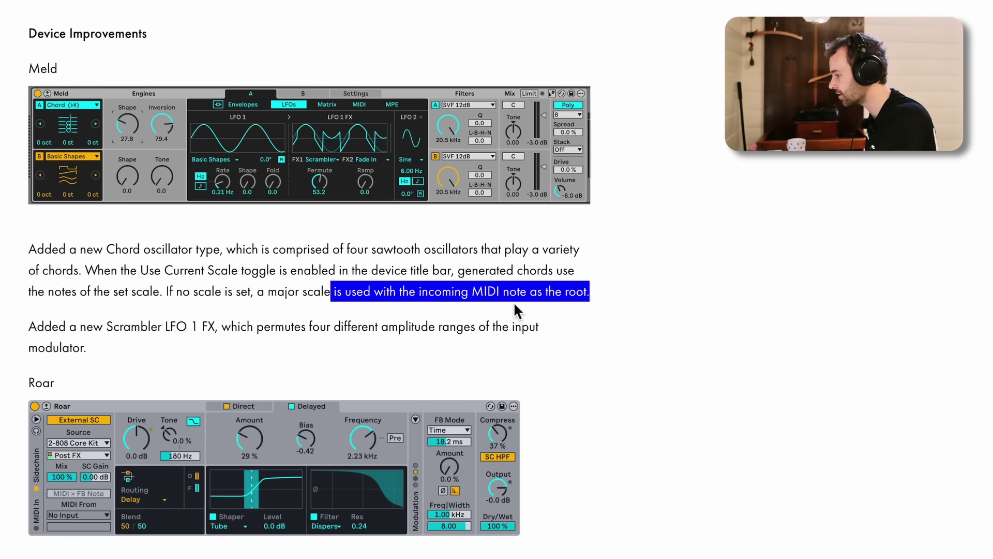
pyautogui.click(507, 302)
# Step: Read the Meld notes on the new Scrambler LFO 1 FX
pyautogui.moveTo(114, 334); pyautogui.dragTo(233, 335)
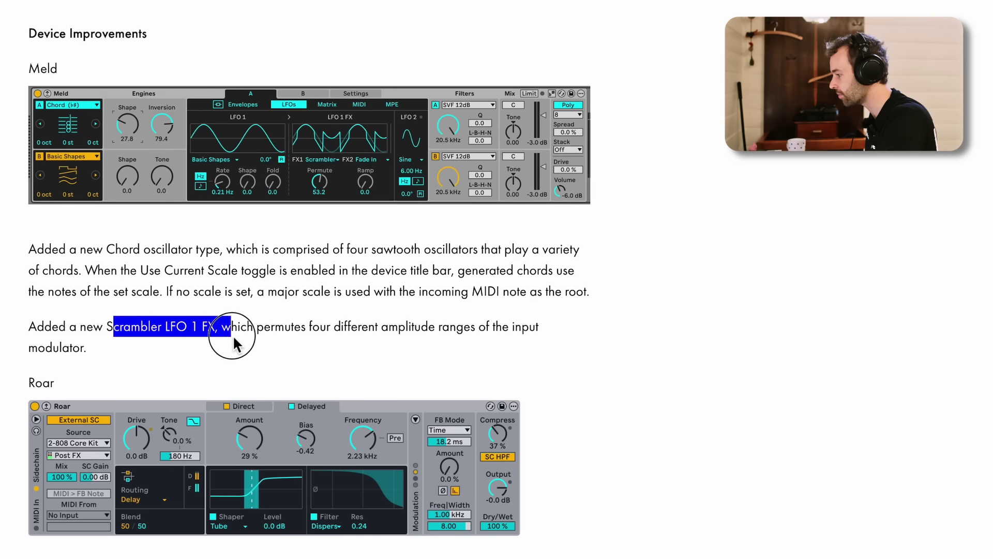
pyautogui.moveTo(328, 334); pyautogui.dragTo(364, 336)
pyautogui.click(365, 336)
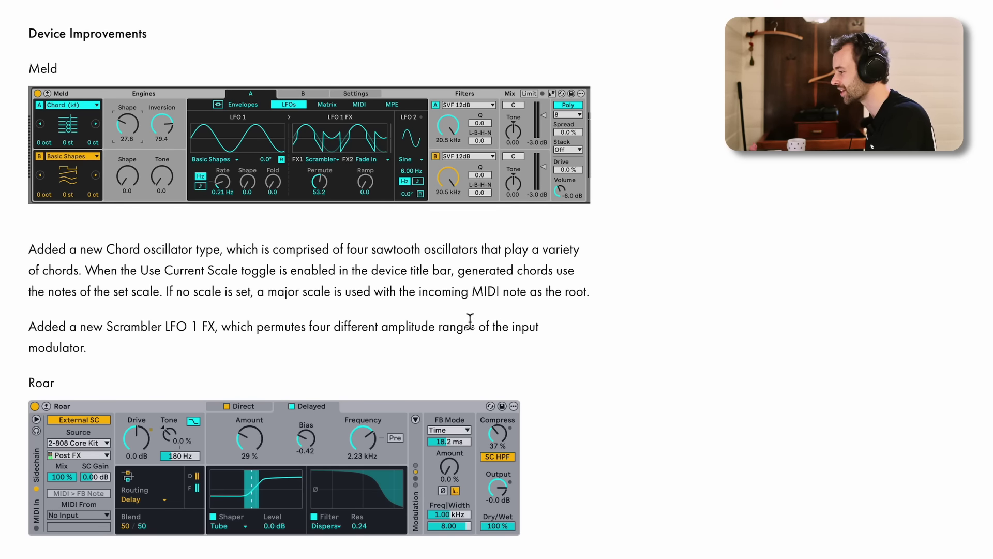
pyautogui.moveTo(107, 334); pyautogui.dragTo(133, 354)
pyautogui.click(115, 249)
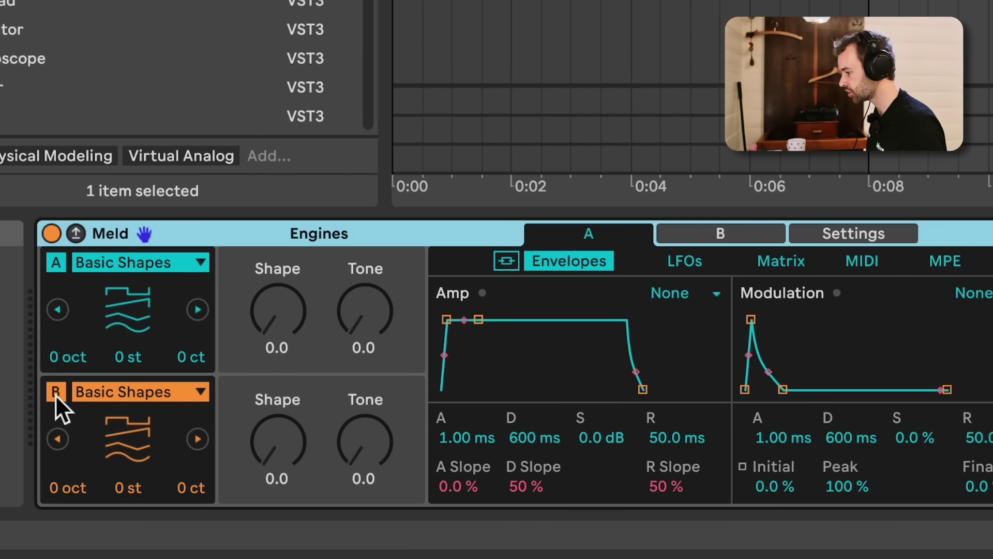
# Step: Switch to Ableton Live and, with Meld's engine B off, set engine A to the Chord oscillator with Shape 39.7 and Inversion 38.9
pyautogui.click(119, 268)
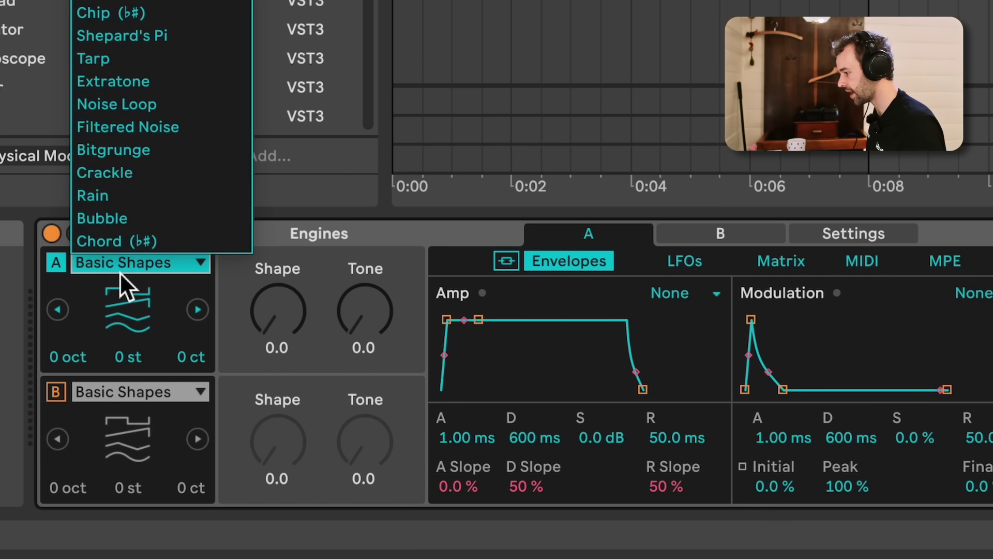
pyautogui.click(157, 241)
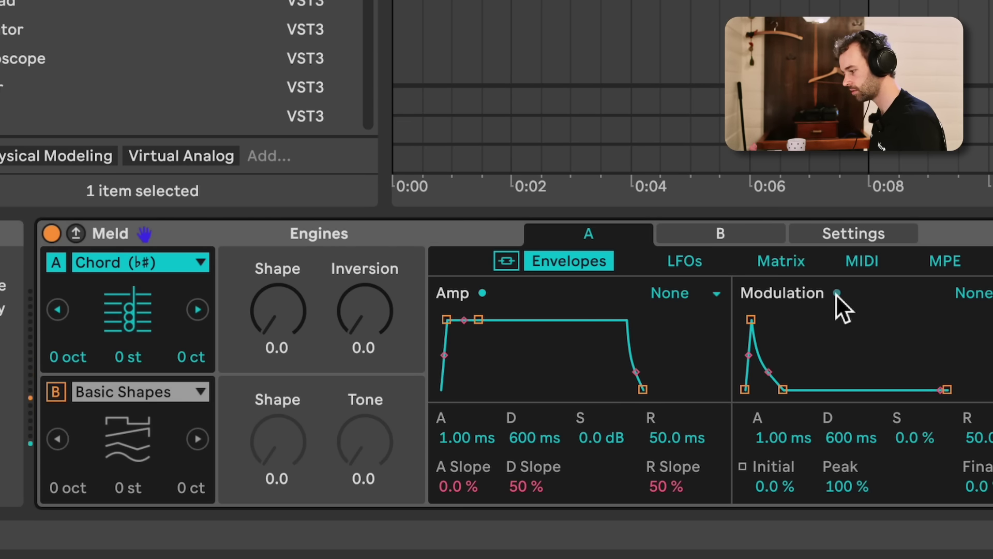
pyautogui.moveTo(275, 331); pyautogui.dragTo(274, 277)
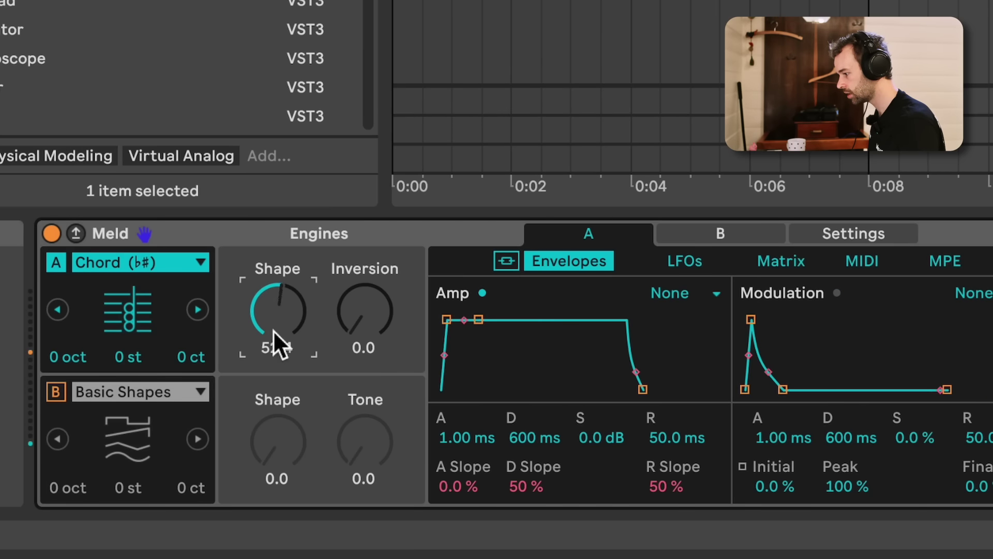
pyautogui.moveTo(293, 324); pyautogui.dragTo(293, 337)
pyautogui.moveTo(359, 333)
pyautogui.mouseDown()
pyautogui.moveTo(359, 294)
pyautogui.moveTo(362, 319)
pyautogui.mouseUp()
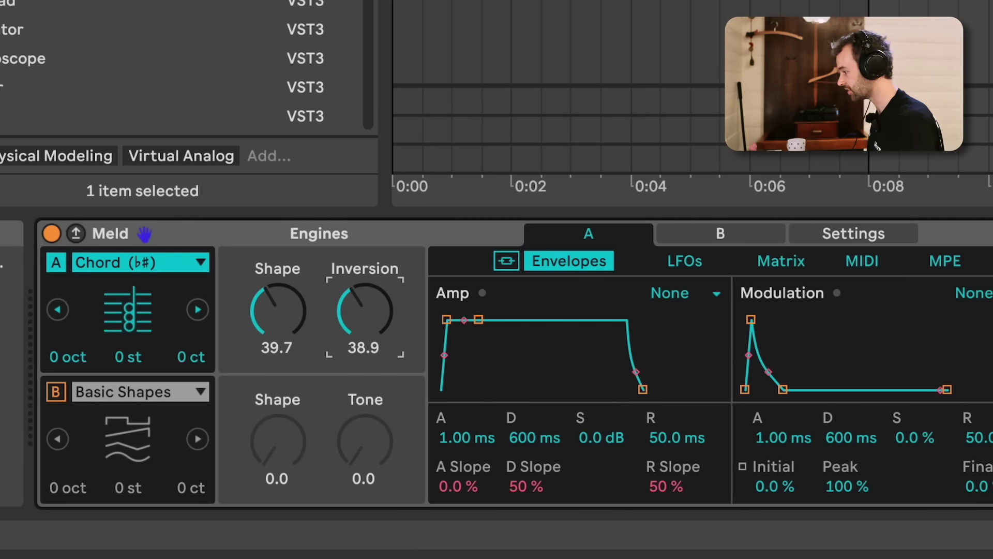
# Step: Make Meld use the current scale, and set engine A's Shape to 38.1, Inversion to 23.8 and amp release to 2.83 s
pyautogui.click(223, 1)
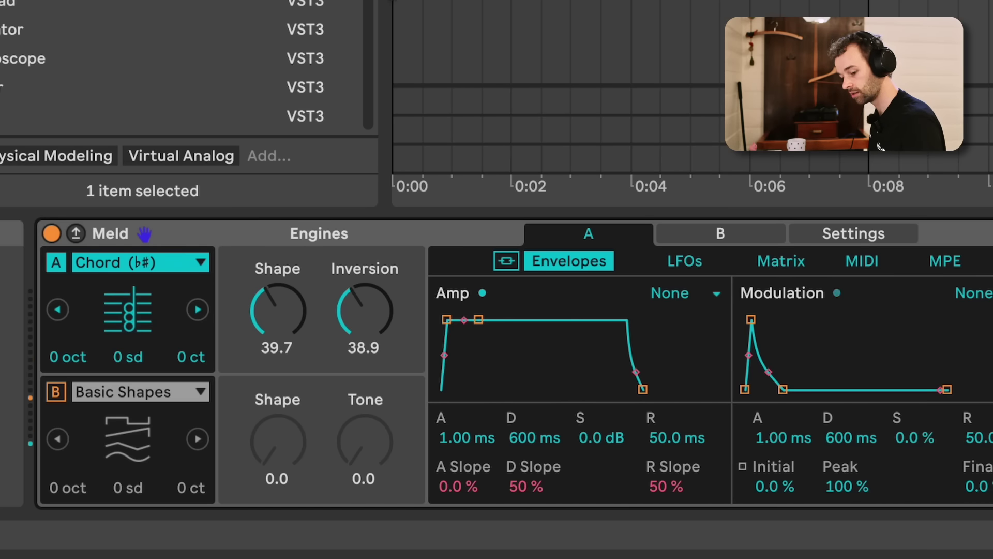
pyautogui.moveTo(309, 328)
pyautogui.mouseDown()
pyautogui.moveTo(309, 290)
pyautogui.moveTo(308, 331)
pyautogui.mouseUp()
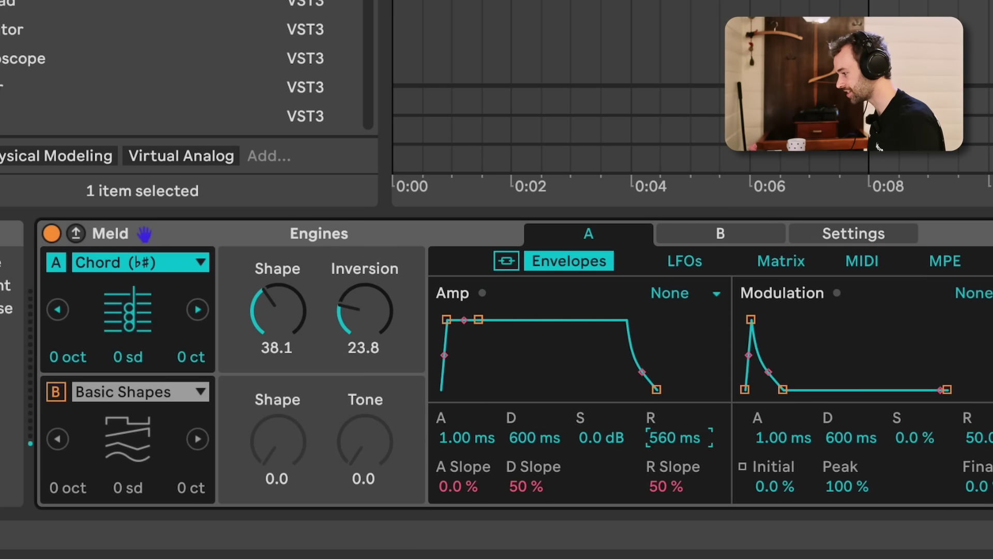
pyautogui.moveTo(693, 439); pyautogui.dragTo(694, 404)
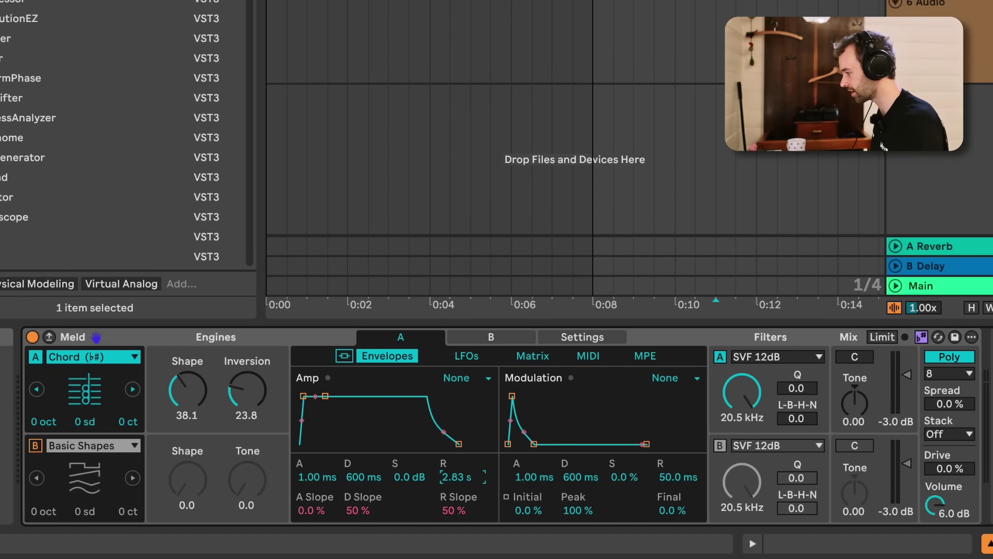
# Step: Set Meld's Stack to 2 and its Spread to 18 %
pyautogui.moveTo(953, 405); pyautogui.dragTo(953, 388)
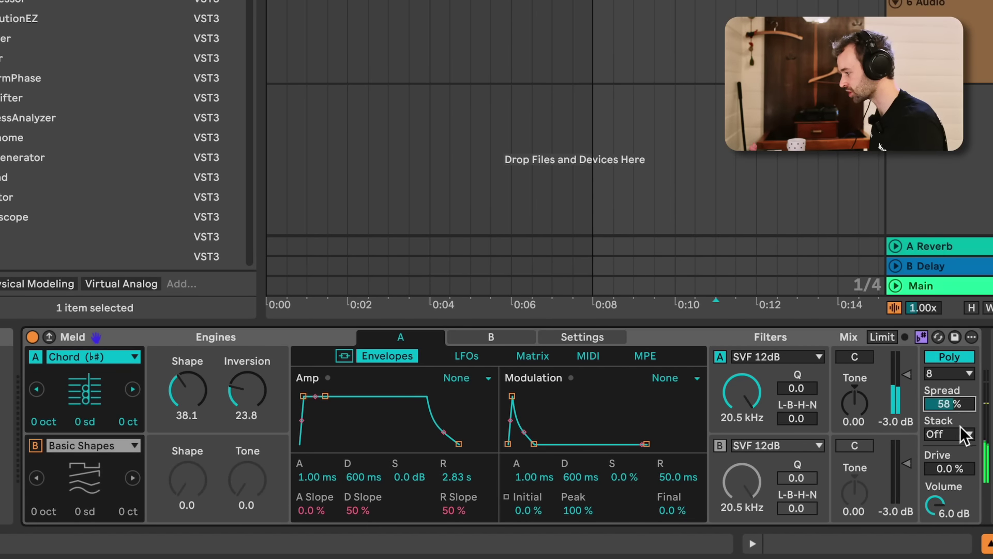
pyautogui.click(960, 428)
pyautogui.click(955, 473)
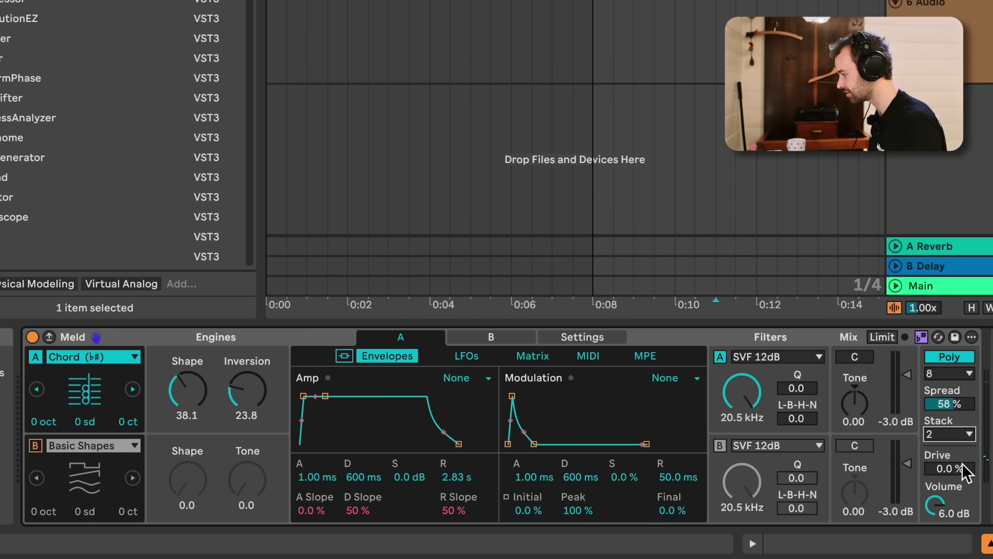
pyautogui.click(955, 411)
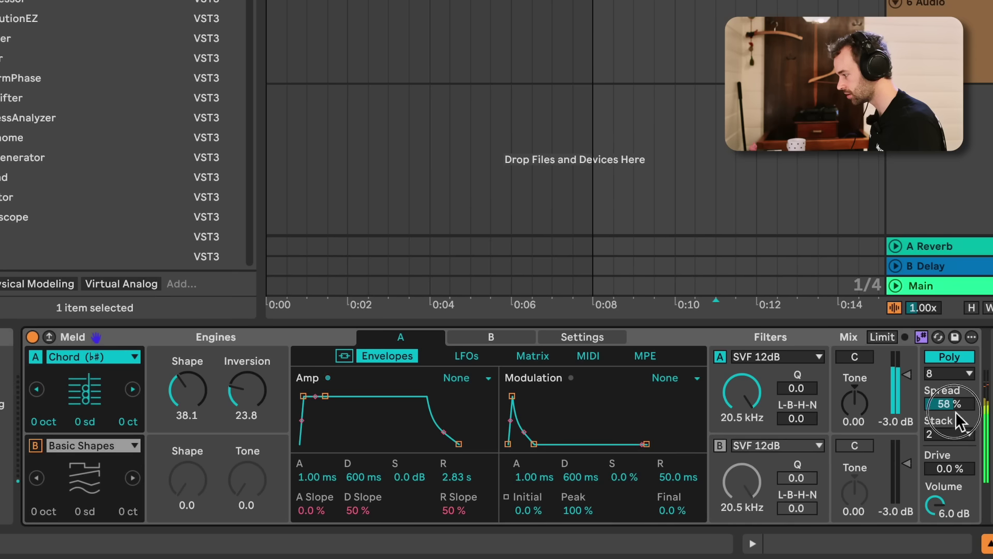
pyautogui.moveTo(956, 412); pyautogui.dragTo(955, 435)
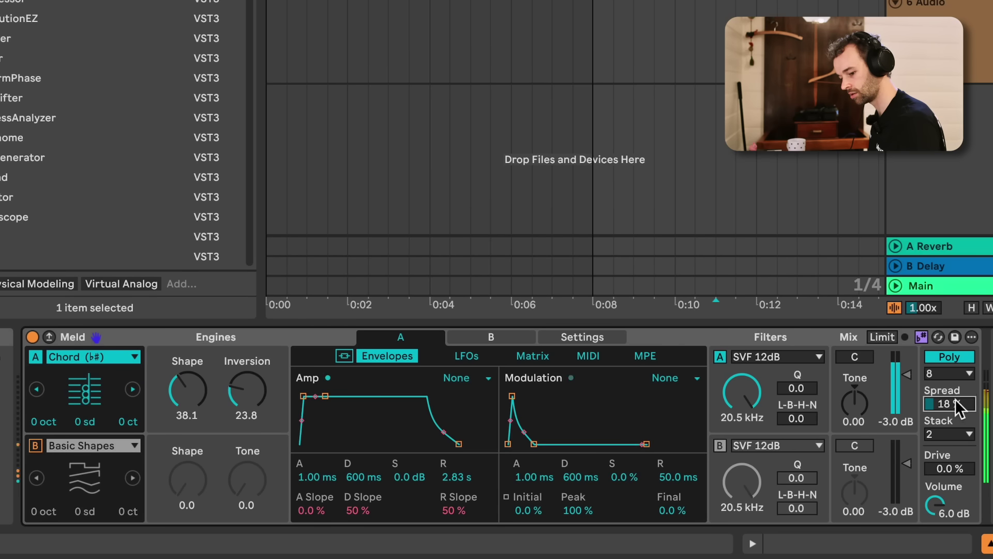
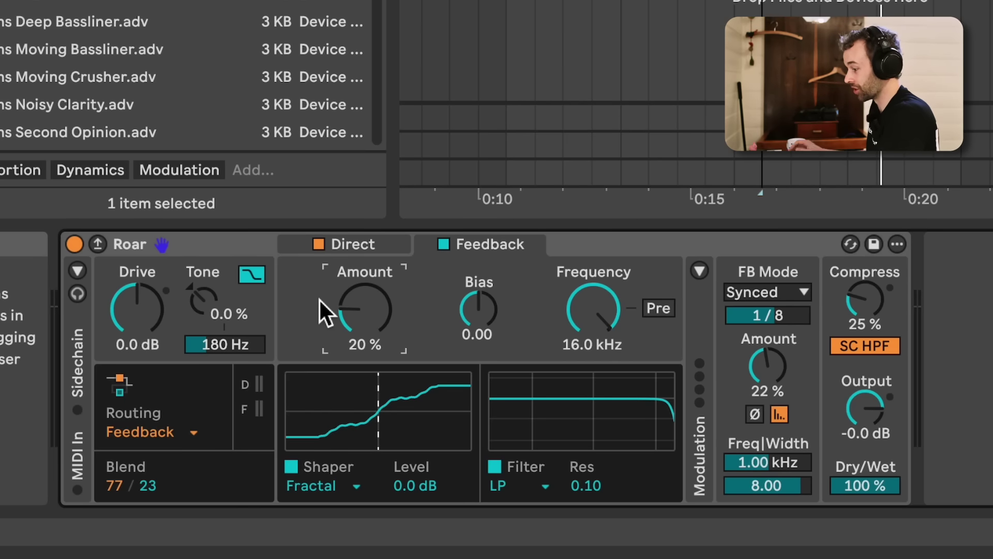
# Step: Set Roar's routing mode to Delay
pyautogui.click(156, 427)
pyautogui.click(154, 410)
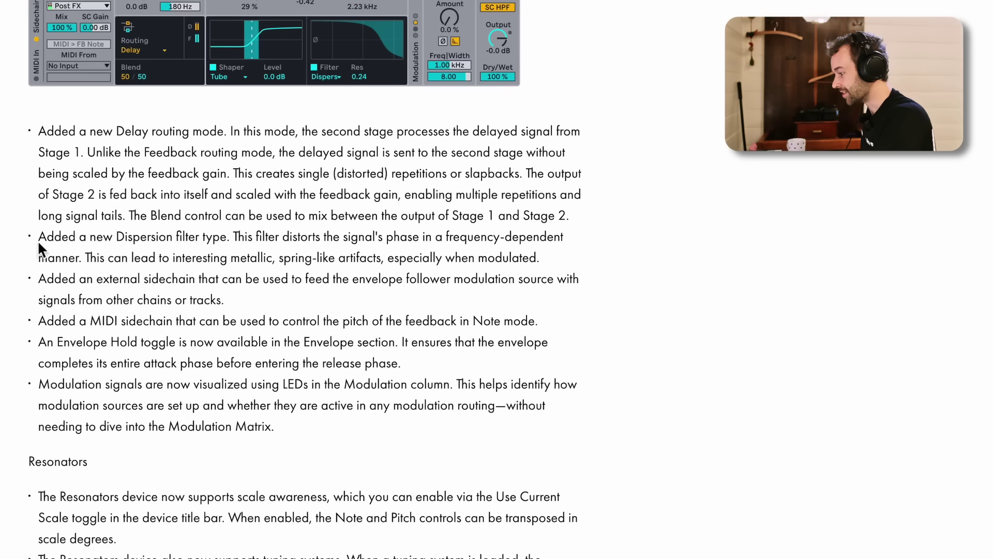
# Step: Read the release notes on Roar's new Dispersion filter type
pyautogui.moveTo(119, 243); pyautogui.dragTo(228, 244)
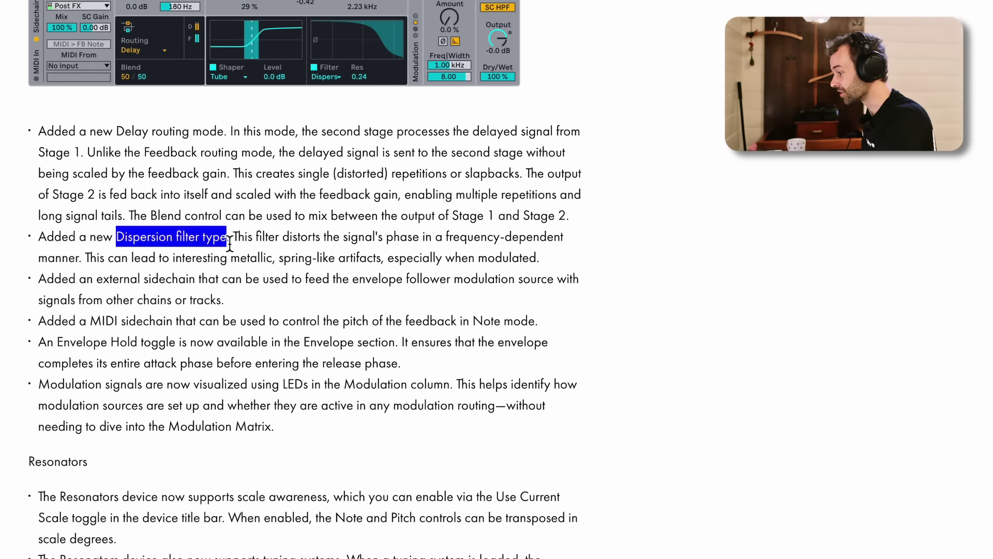
pyautogui.click(226, 246)
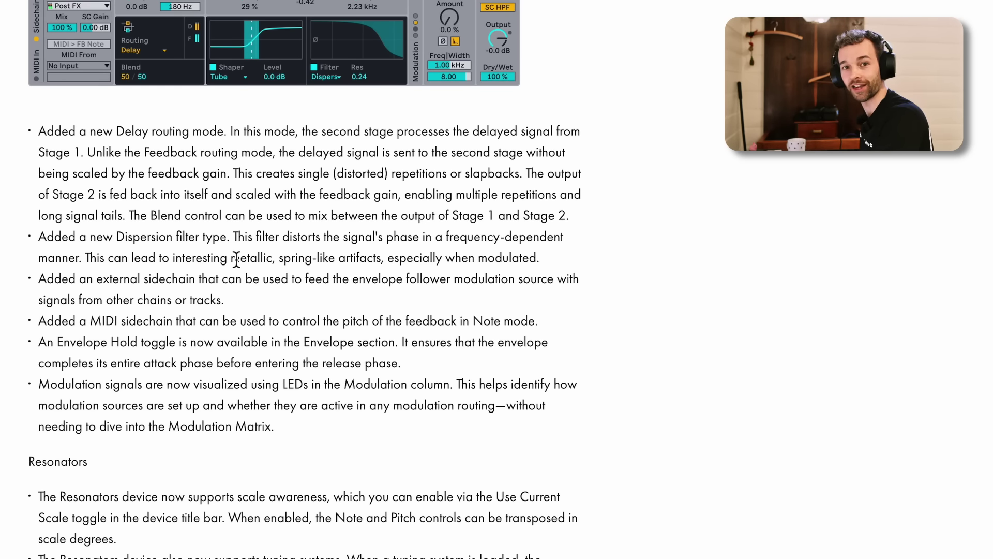
pyautogui.moveTo(235, 242); pyautogui.dragTo(276, 258)
pyautogui.click(274, 264)
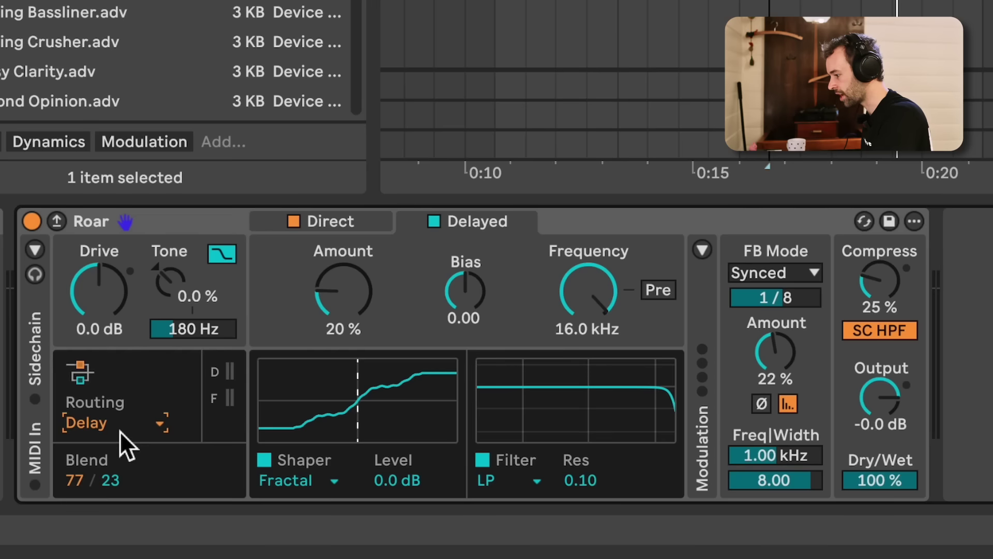
# Step: Set Roar's routing to Single and choose the Dispersion filter type for Stage 1
pyautogui.click(120, 430)
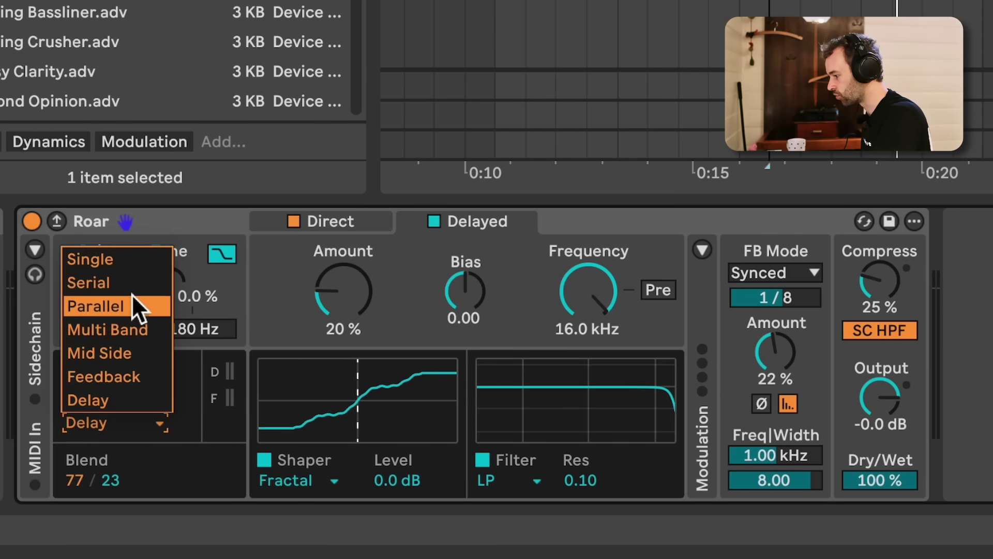
pyautogui.click(125, 266)
pyautogui.click(524, 490)
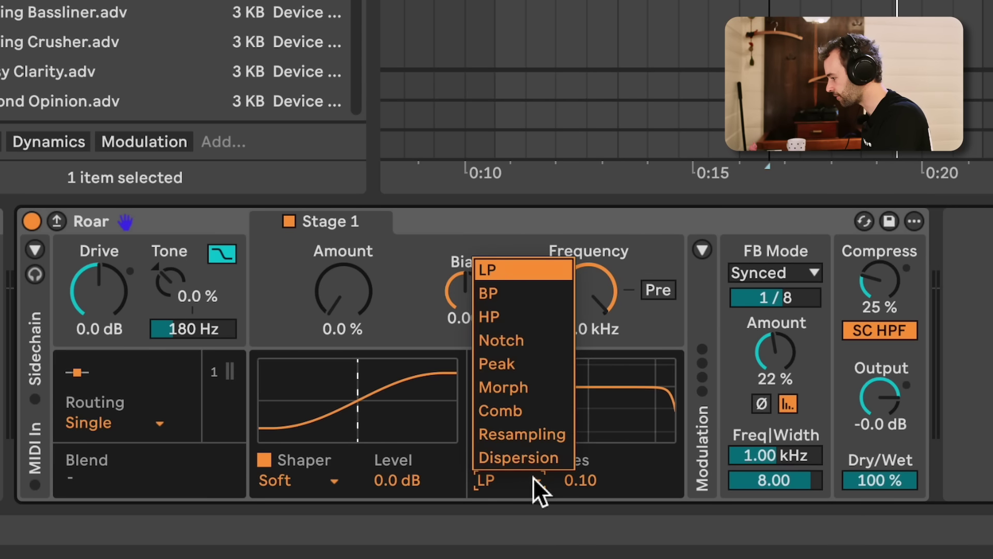
pyautogui.click(537, 461)
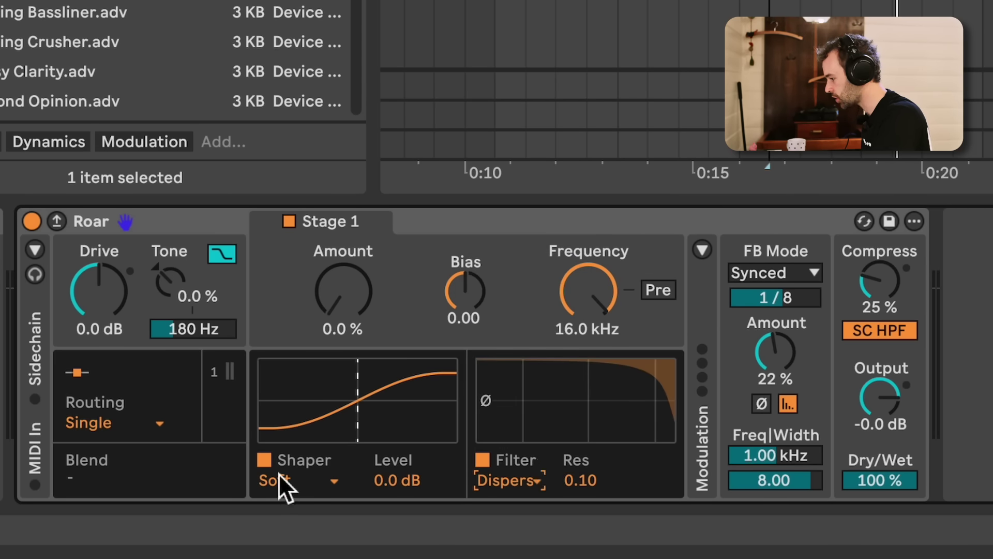
# Step: Switch off Roar's Shaper and set the feedback amount to 0 % and the filter frequency to 705 Hz
pyautogui.click(265, 462)
pyautogui.moveTo(570, 328); pyautogui.dragTo(569, 370)
pyautogui.moveTo(790, 365); pyautogui.dragTo(789, 419)
pyautogui.moveTo(611, 268); pyautogui.dragTo(610, 290)
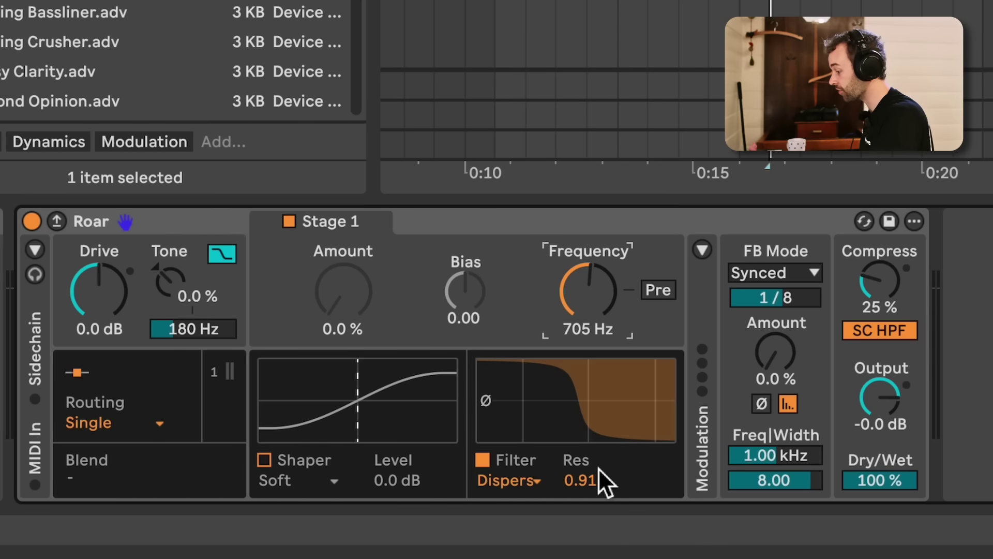
# Step: Play the loop while setting Roar's filter resonance to 0.85, Drive to 9.1 dB and filter frequency to 1.04 kHz
pyautogui.moveTo(589, 485)
pyautogui.mouseDown()
pyautogui.moveTo(589, 523)
pyautogui.moveTo(588, 477)
pyautogui.mouseUp()
pyautogui.press('space')
pyautogui.moveTo(589, 297)
pyautogui.mouseDown()
pyautogui.moveTo(590, 274)
pyautogui.moveTo(590, 316)
pyautogui.mouseUp()
pyautogui.moveTo(109, 309); pyautogui.dragTo(137, 306)
pyautogui.moveTo(594, 326); pyautogui.dragTo(594, 289)
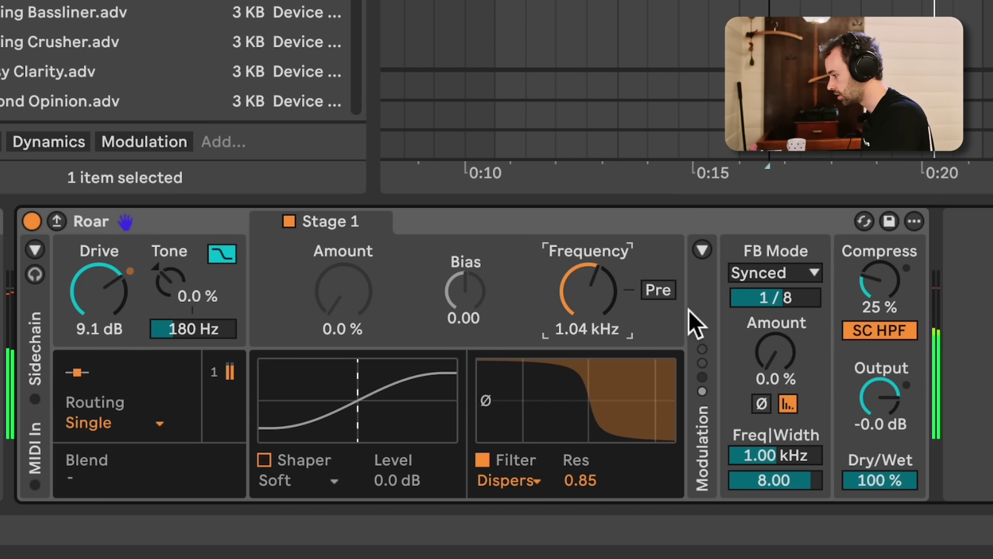
# Step: Open Roar's modulation section and assign a positive envelope amount to the Stage 1 filter frequency in the matrix
pyautogui.click(698, 248)
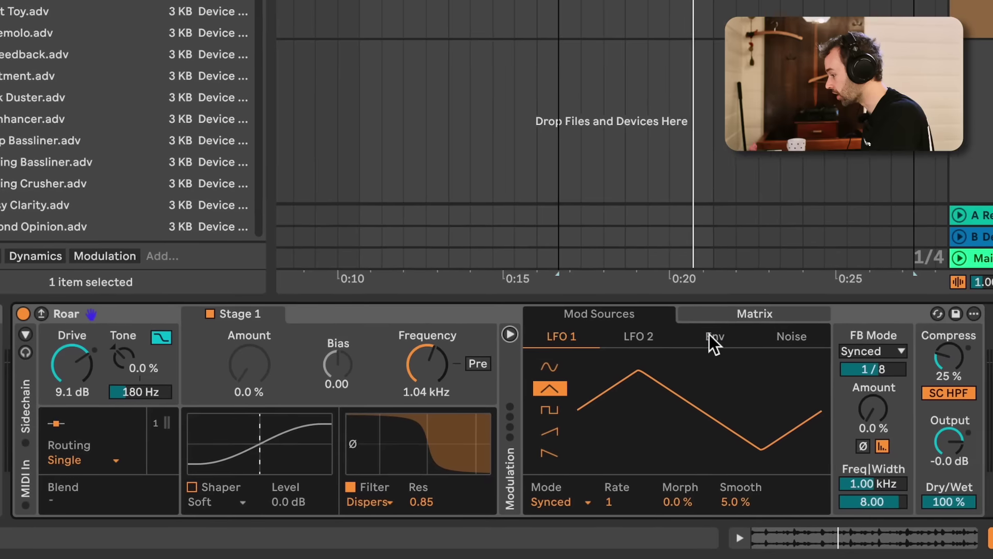
pyautogui.click(979, 252)
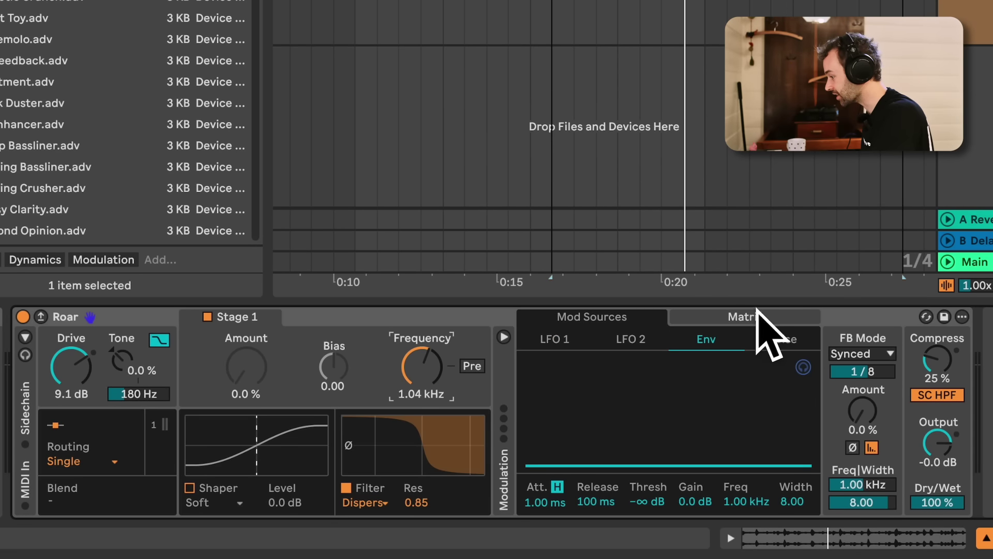
pyautogui.click(716, 319)
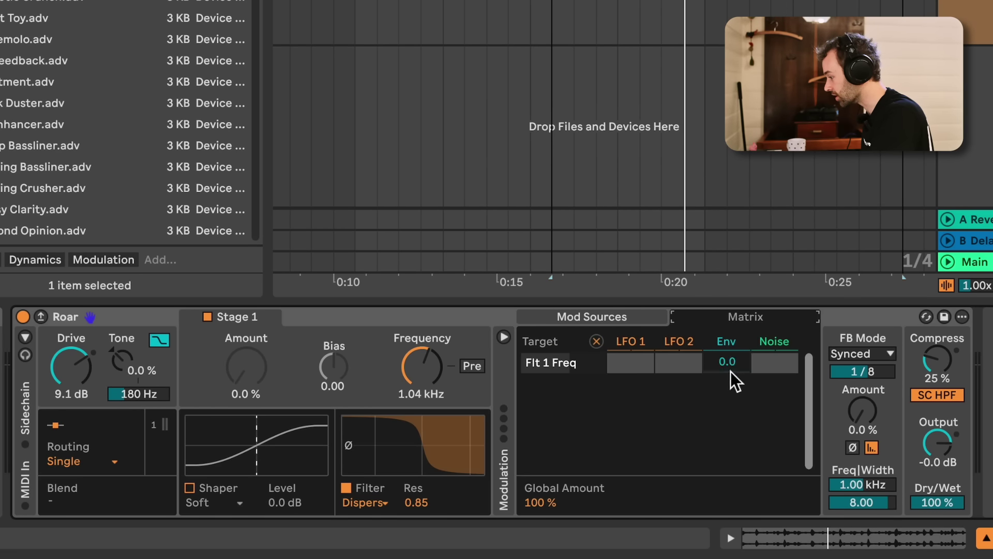
pyautogui.moveTo(730, 371); pyautogui.dragTo(730, 352)
# Step: Set Roar's envelope threshold to -25 dB and gain to 3.4 dB, and lower the filter frequency to 314 Hz
pyautogui.click(641, 320)
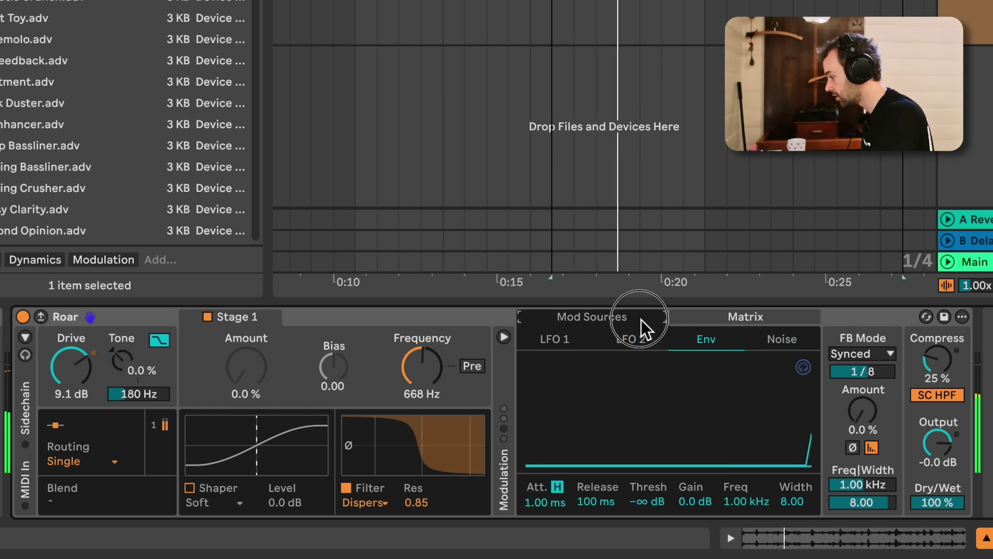
pyautogui.moveTo(681, 502); pyautogui.dragTo(648, 489)
pyautogui.moveTo(421, 394); pyautogui.dragTo(421, 414)
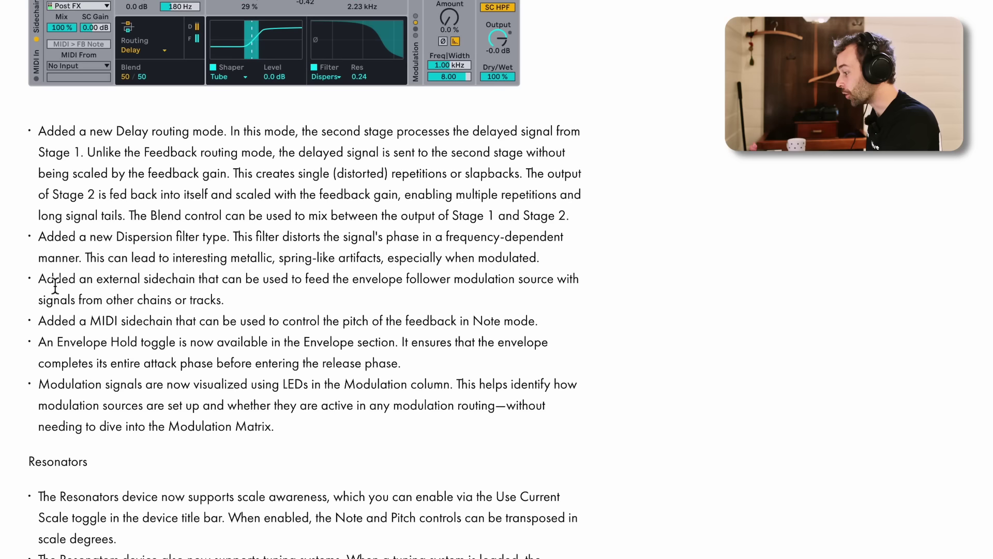
# Step: Read the release notes on Roar's new external sidechain and MIDI sidechain
pyautogui.moveTo(39, 278); pyautogui.dragTo(249, 297)
pyautogui.click(249, 292)
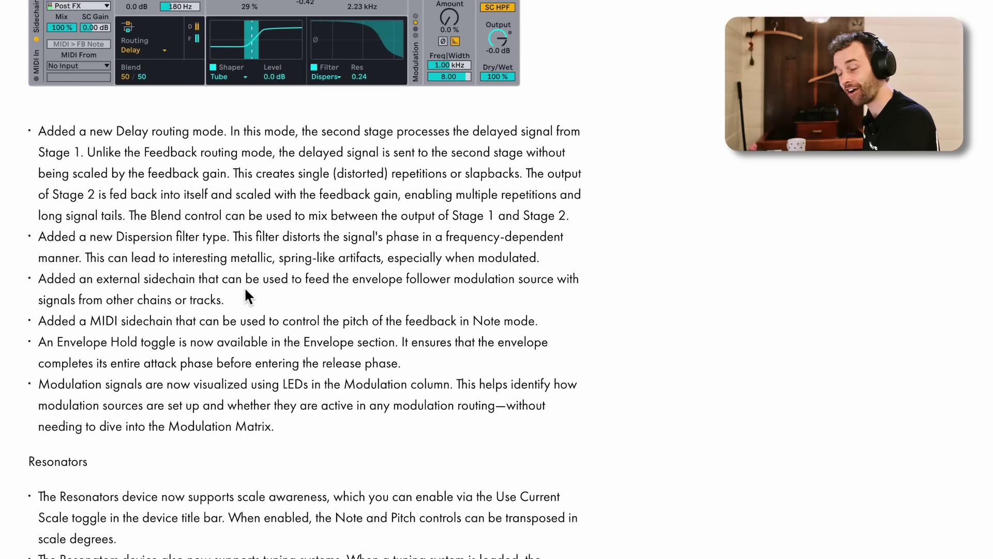
pyautogui.moveTo(200, 282); pyautogui.dragTo(575, 294)
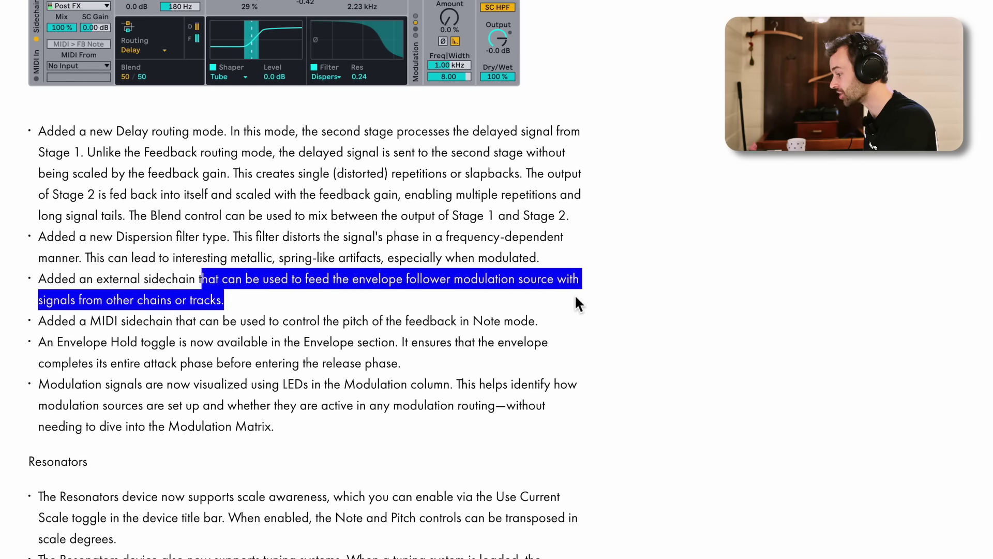
pyautogui.click(575, 294)
pyautogui.moveTo(91, 323); pyautogui.dragTo(278, 323)
pyautogui.click(379, 325)
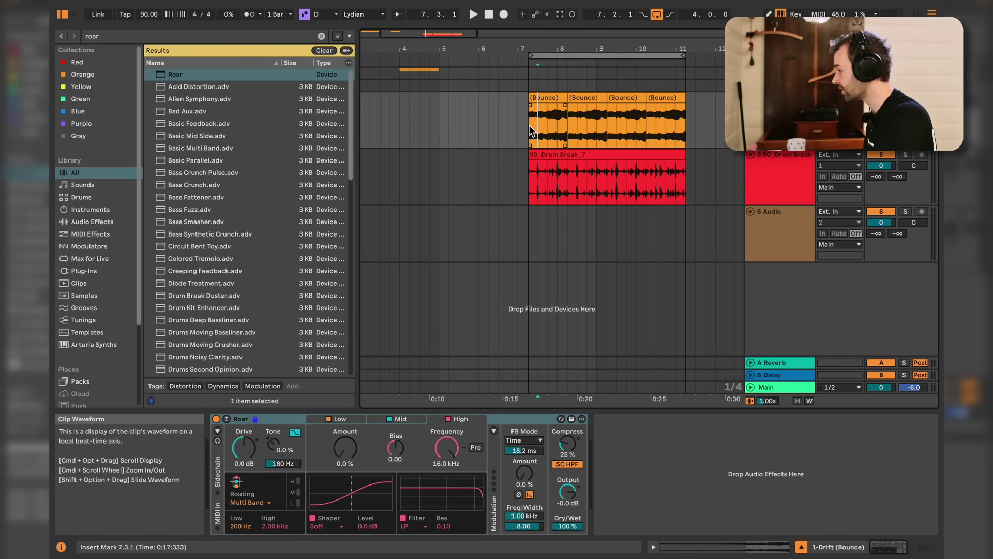
# Step: Enable the external sidechain in Roar on the bounced Drift track and choose 5-90 Drum Break 7 as its source
pyautogui.moveTo(529, 125); pyautogui.dragTo(681, 126)
pyautogui.click(682, 125)
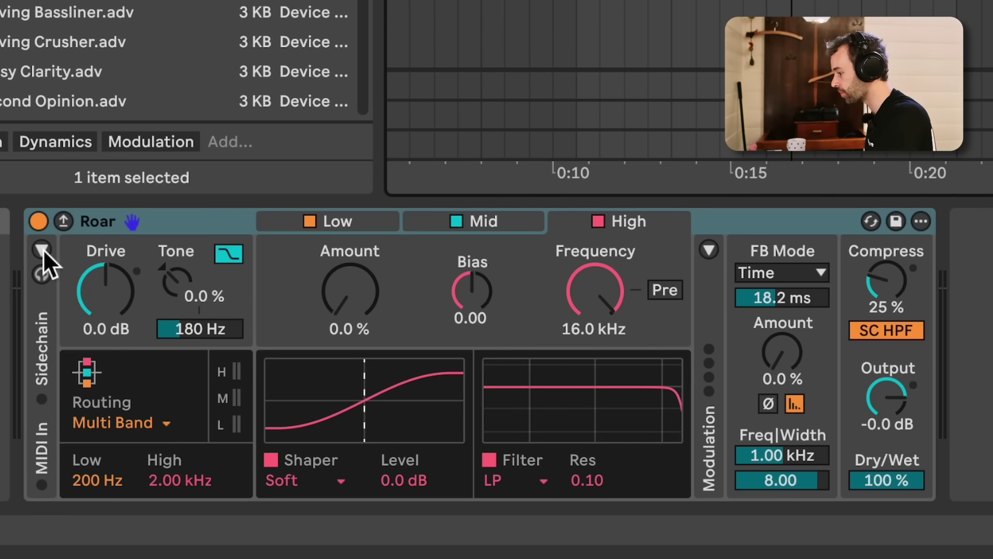
pyautogui.click(42, 250)
pyautogui.click(163, 257)
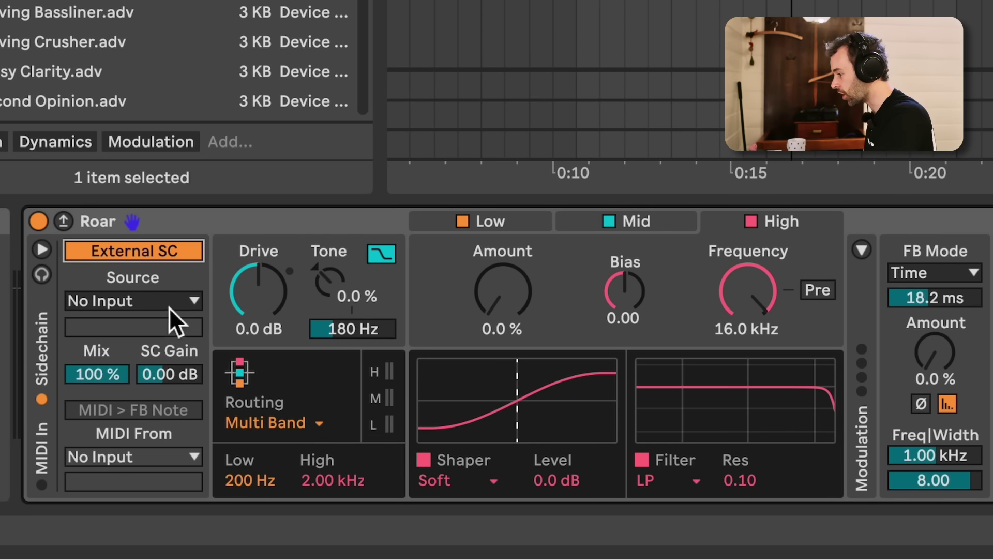
pyautogui.click(168, 303)
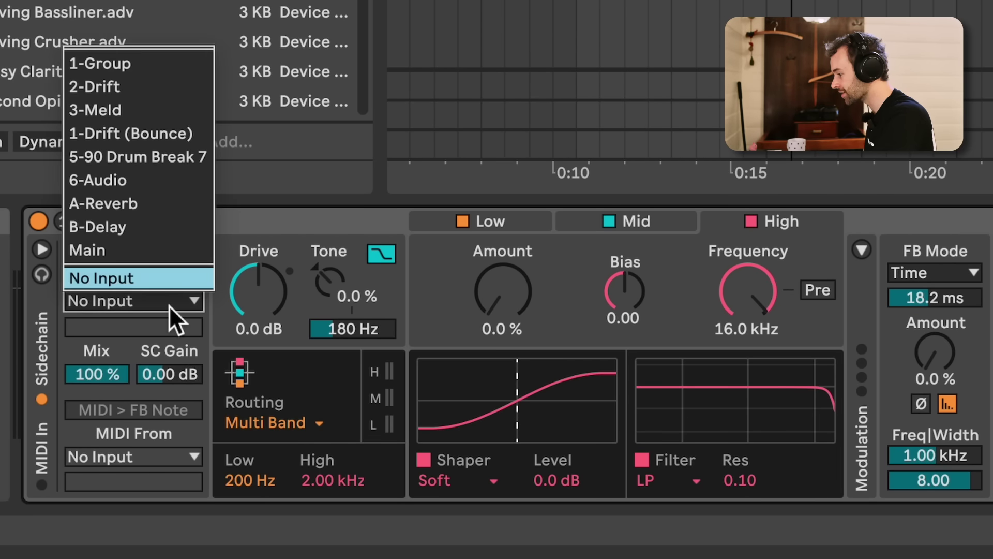
pyautogui.click(175, 156)
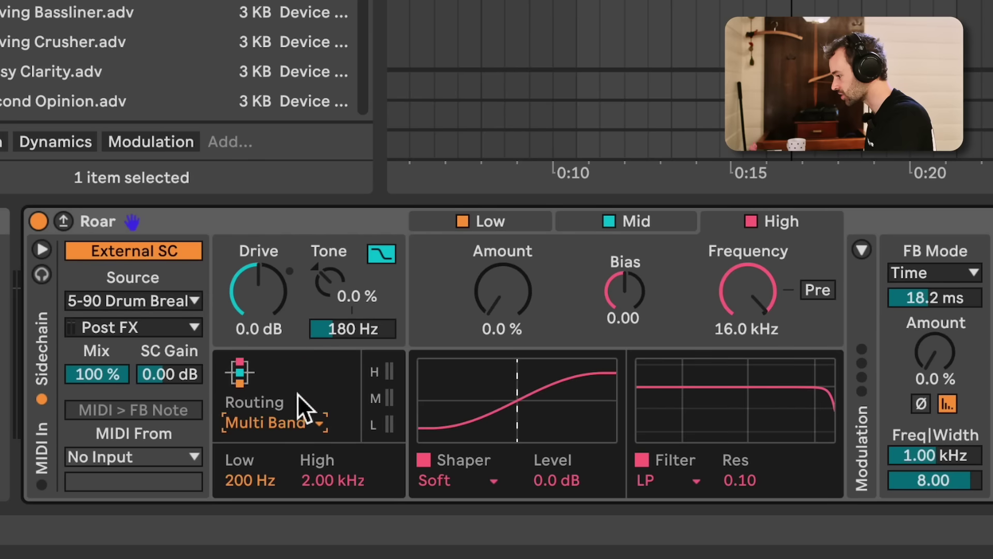
# Step: Set this Roar's routing to Single, show its modulation section and lower the filter frequency to 278 Hz
pyautogui.click(299, 421)
pyautogui.click(305, 259)
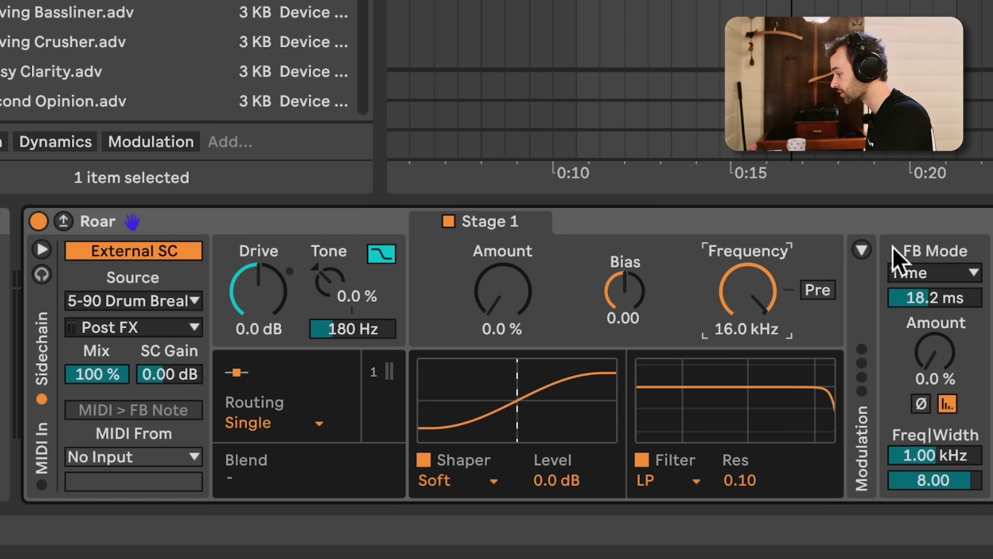
pyautogui.click(862, 250)
pyautogui.moveTo(750, 288); pyautogui.dragTo(750, 332)
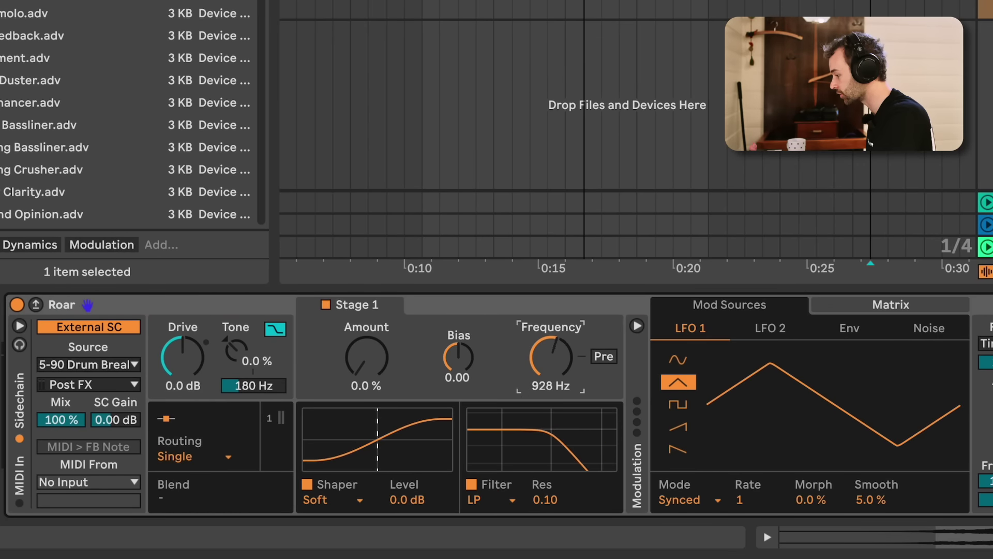
pyautogui.moveTo(551, 356); pyautogui.dragTo(551, 382)
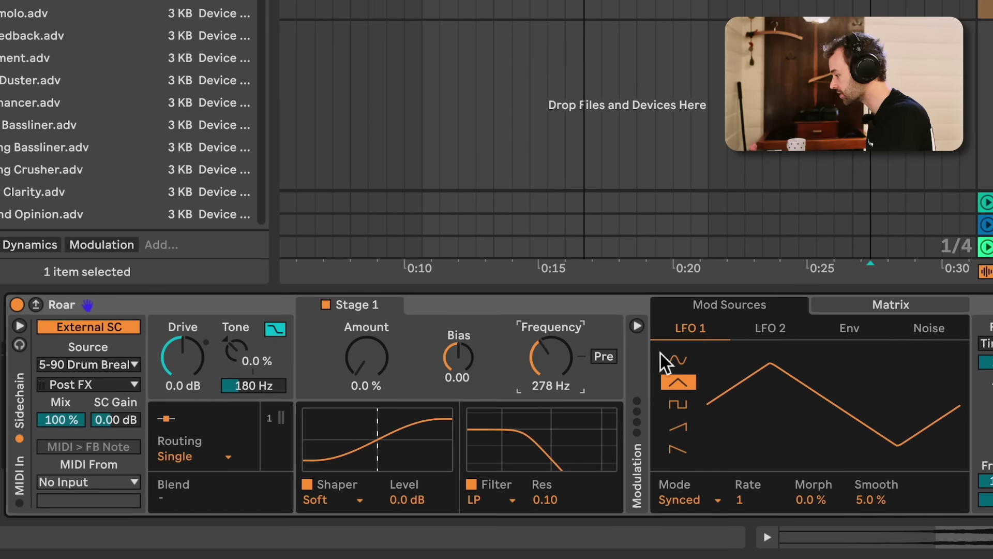
# Step: Modulate the Stage 1 filter frequency with the envelope by an amount of 69 in the matrix
pyautogui.click(870, 341)
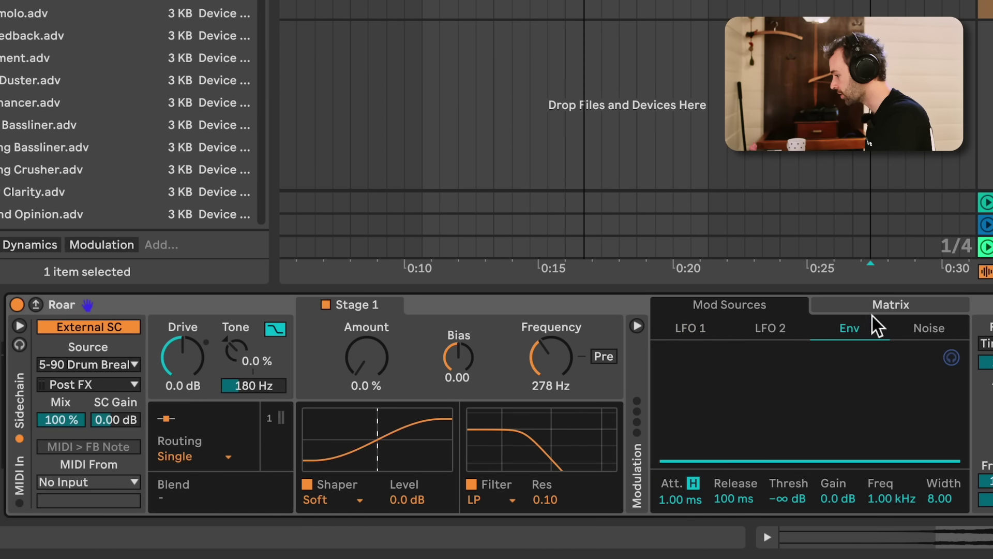
pyautogui.click(885, 305)
pyautogui.moveTo(869, 354); pyautogui.dragTo(869, 320)
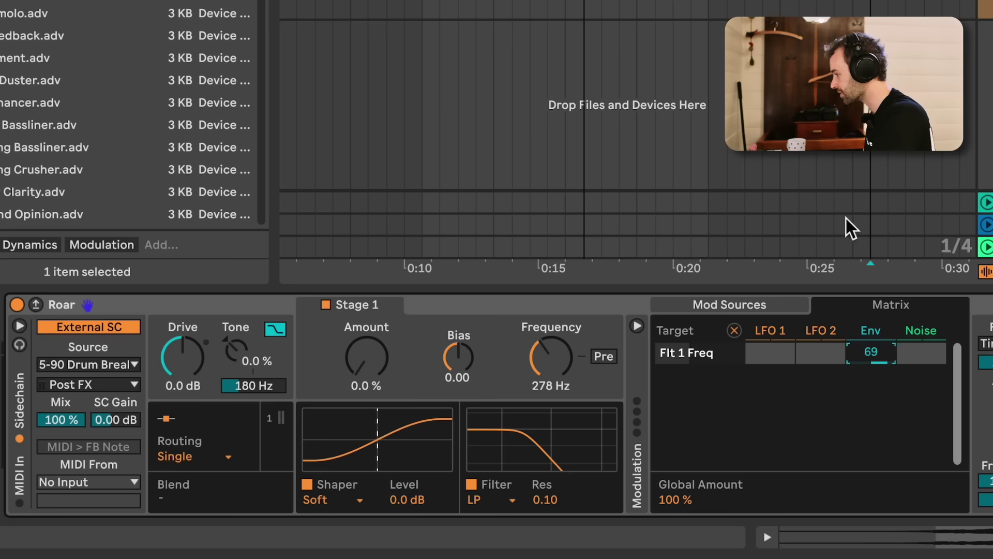
# Step: Set the filter frequency to 386 Hz and resonance to 0.32, then fine-tune the frequency during playback
pyautogui.click(546, 383)
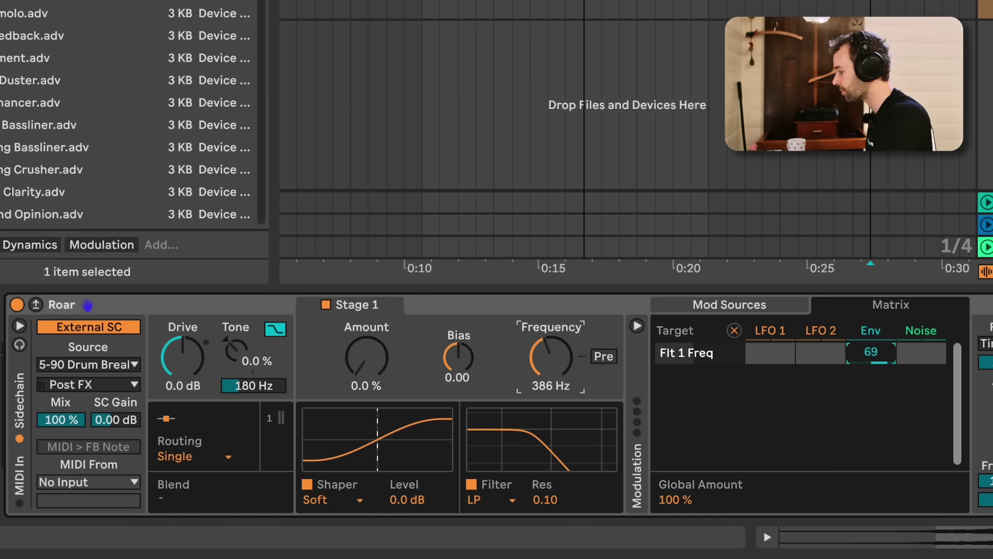
pyautogui.moveTo(545, 498); pyautogui.dragTo(546, 484)
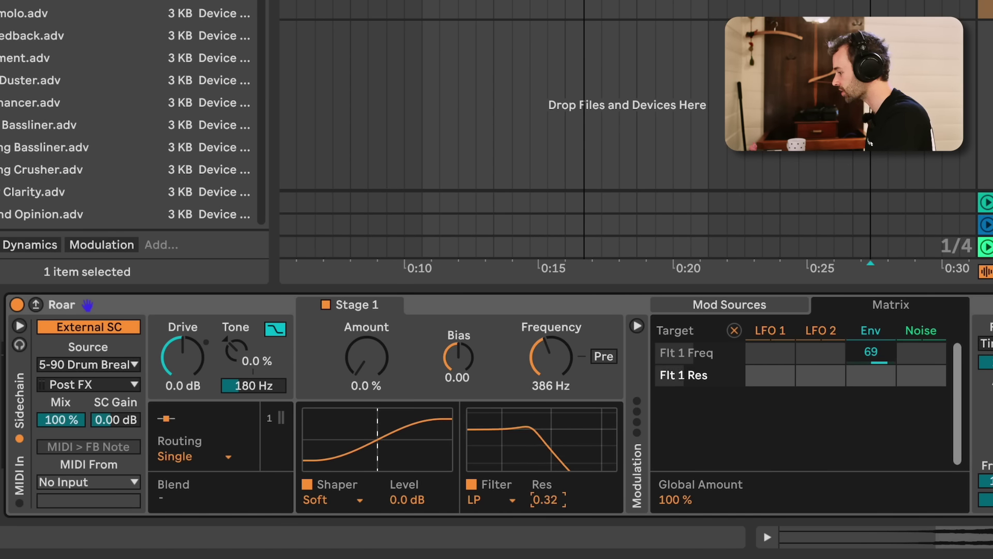
pyautogui.click(870, 142)
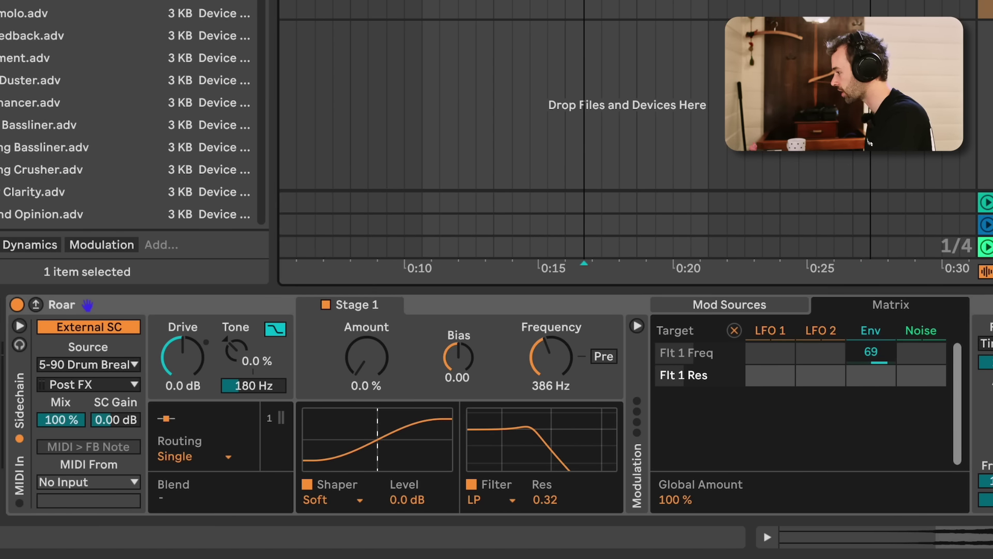
pyautogui.click(541, 373)
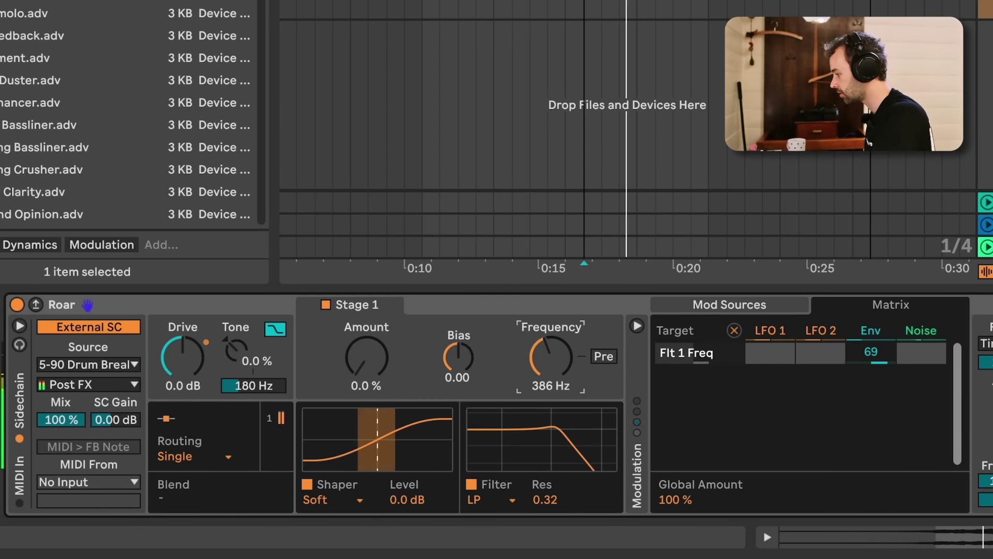
pyautogui.moveTo(553, 369)
pyautogui.mouseDown()
pyautogui.moveTo(553, 354)
pyautogui.moveTo(552, 382)
pyautogui.mouseUp()
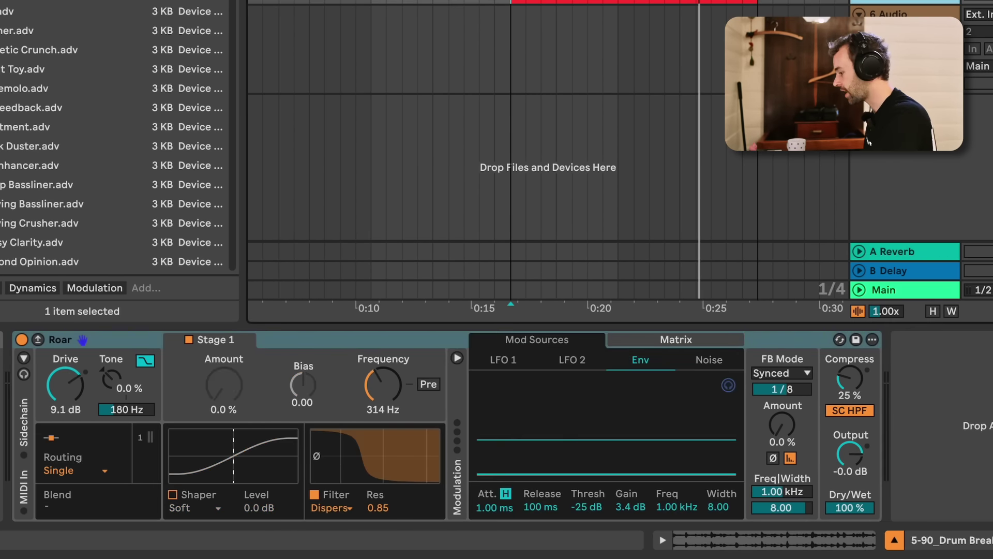
# Step: Insert a MIDI track below the drum break track and set the feedback mode of the drum track's Roar to Note
pyautogui.click(920, 8)
pyautogui.click(919, 1)
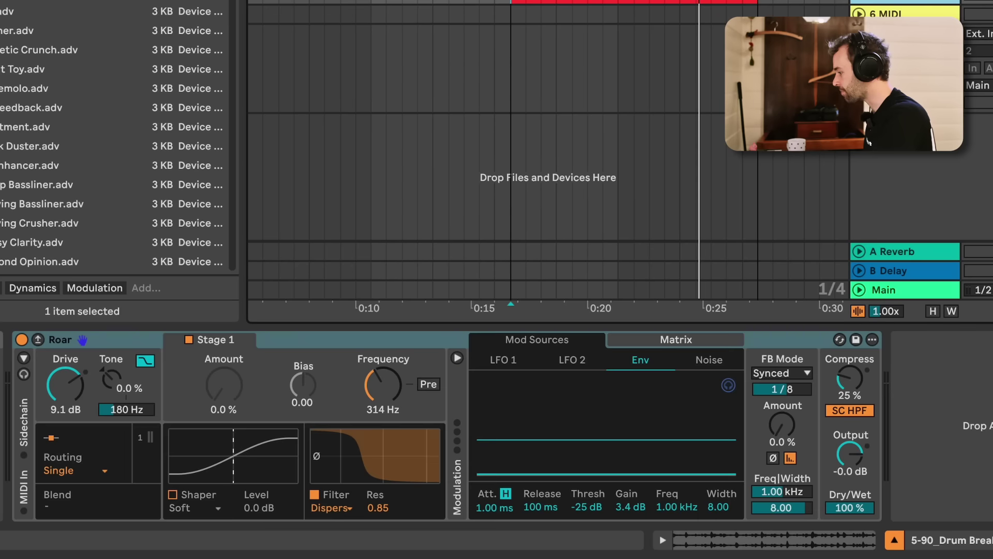
pyautogui.click(805, 377)
pyautogui.click(794, 445)
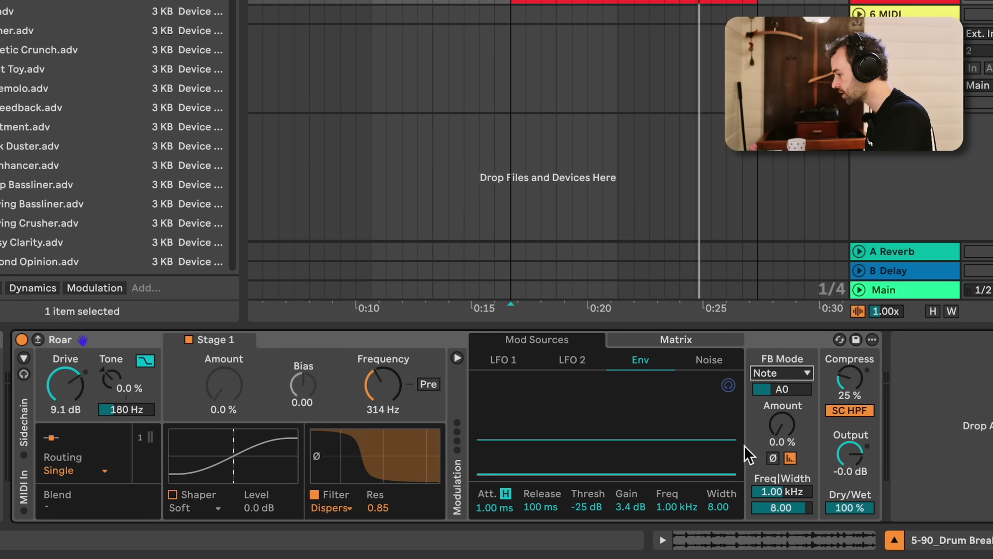
# Step: Enable MIDI control of the feedback note in Roar's sidechain section and take the MIDI from 6-MIDI
pyautogui.click(21, 360)
pyautogui.click(101, 465)
pyautogui.click(107, 492)
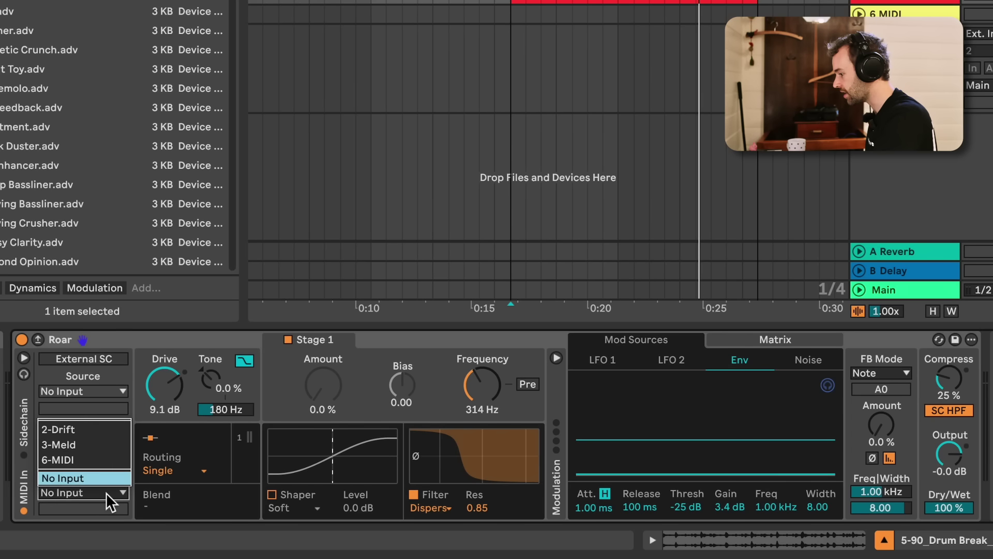
pyautogui.click(103, 460)
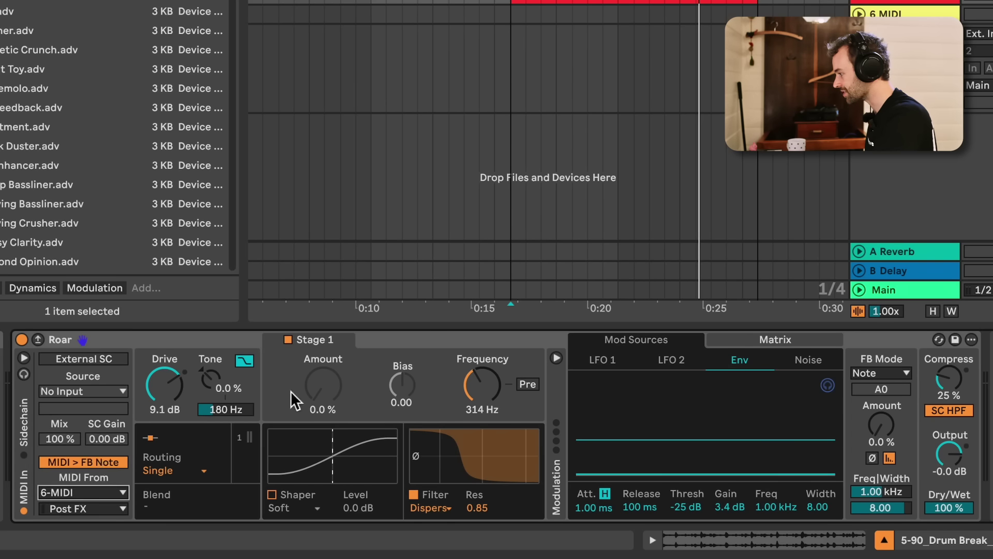
# Step: Check the new MIDI track, return to the drum track's Roar, raise its feedback amount to 78 % and switch off the filter
pyautogui.click(904, 18)
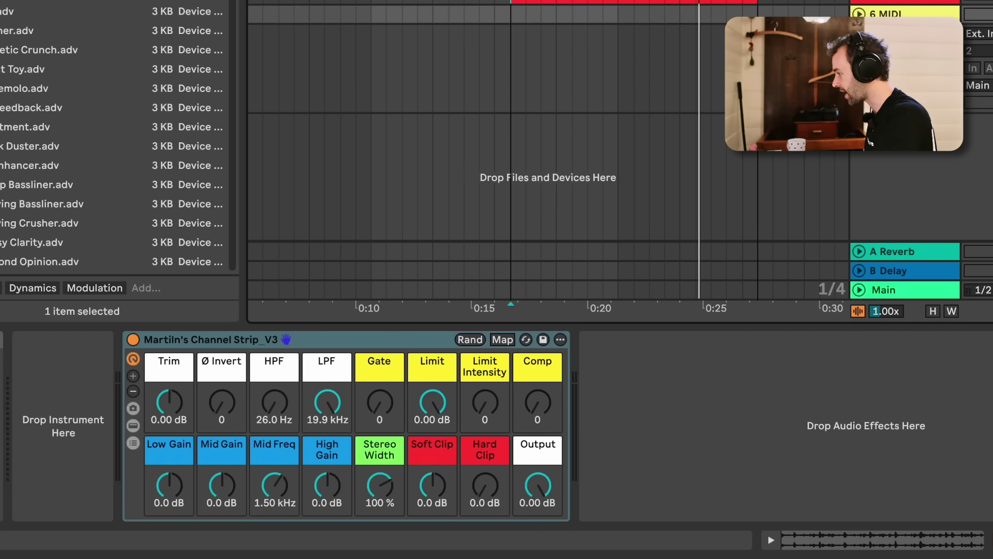
pyautogui.click(904, 2)
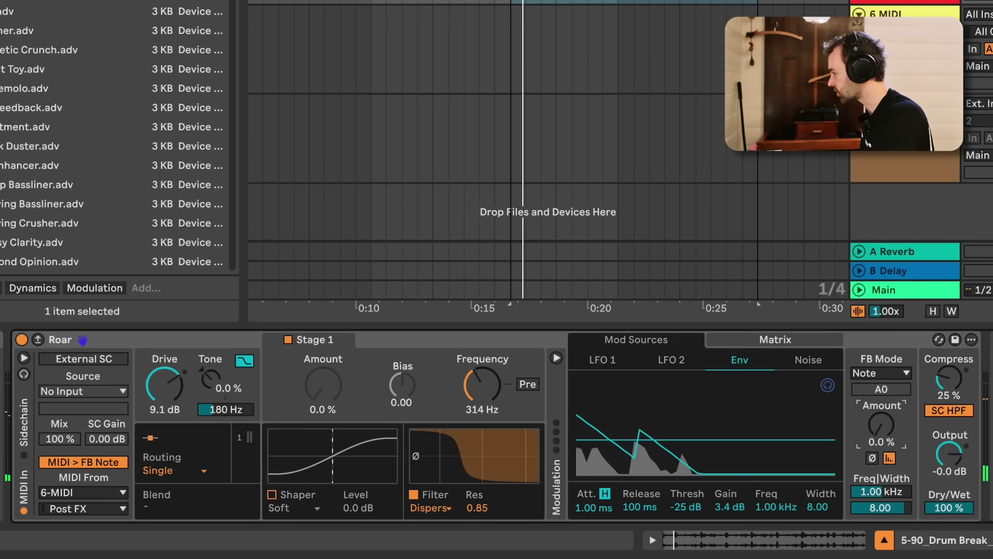
pyautogui.click(904, 2)
pyautogui.moveTo(881, 424); pyautogui.dragTo(881, 357)
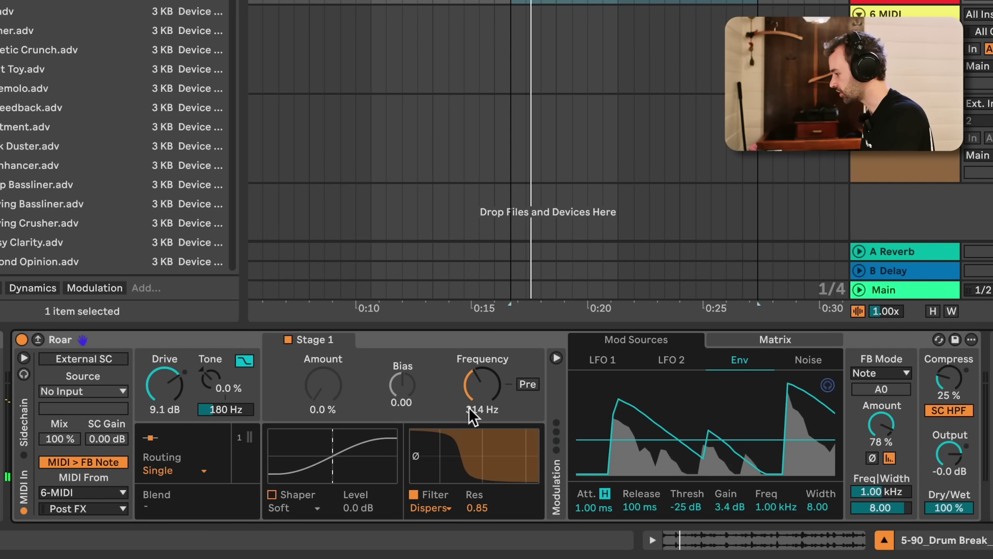
pyautogui.click(416, 494)
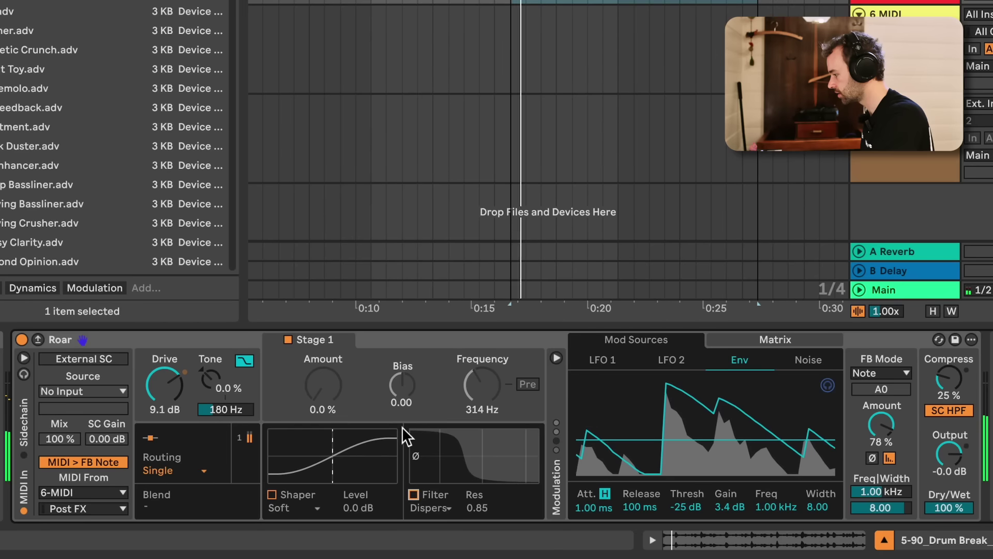
# Step: Raise the feedback amount of the drum track's Roar to 100 % and audition the MIDI-controlled feedback
pyautogui.moveTo(879, 422); pyautogui.dragTo(886, 421)
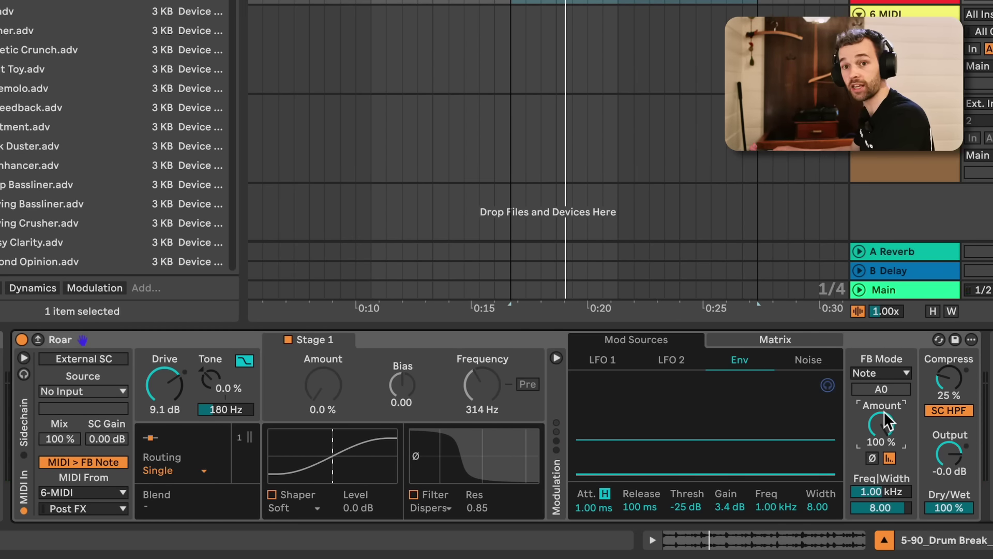
pyautogui.press('space')
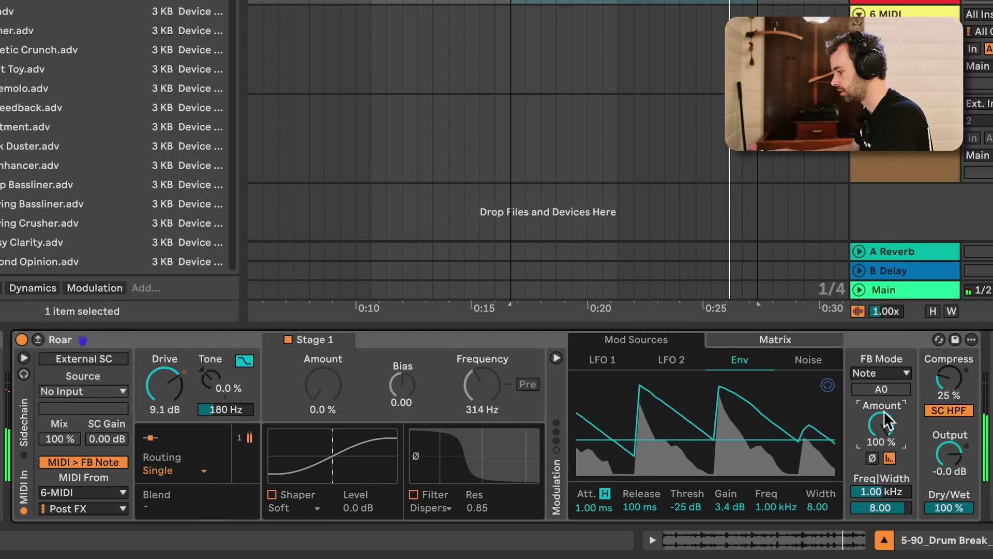
pyautogui.press('space')
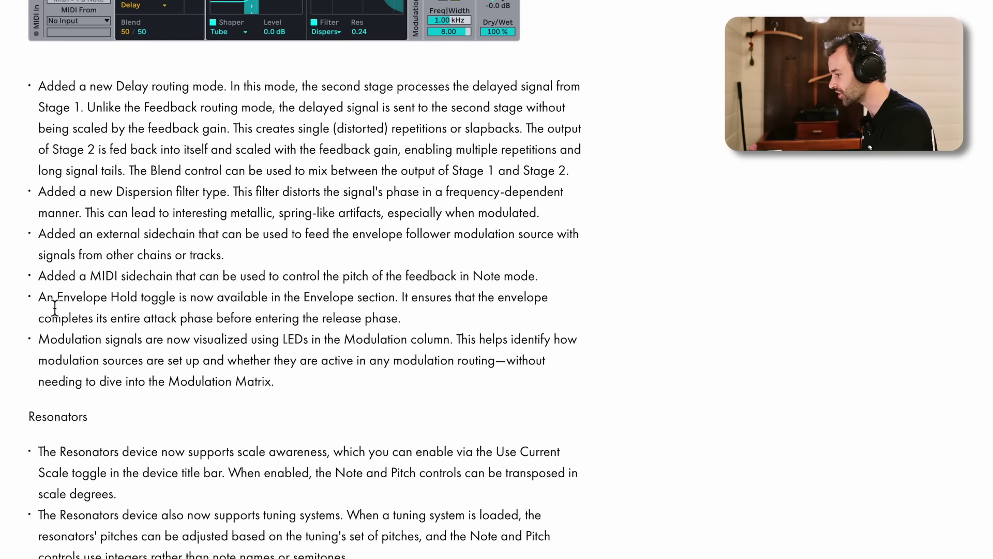
# Step: Read the release notes on Roar's Envelope Hold and modulation LEDs, then the Resonators and Spectral Resonator entries
pyautogui.moveTo(56, 300); pyautogui.dragTo(196, 301)
pyautogui.click(196, 301)
pyautogui.moveTo(66, 342); pyautogui.dragTo(257, 344)
pyautogui.click(257, 344)
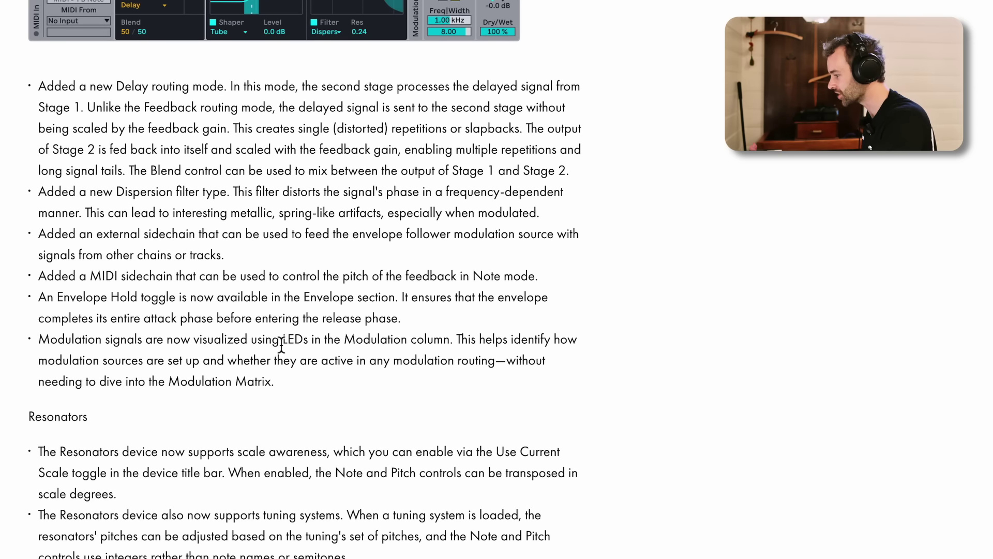
pyautogui.scroll(-2, 277, 341)
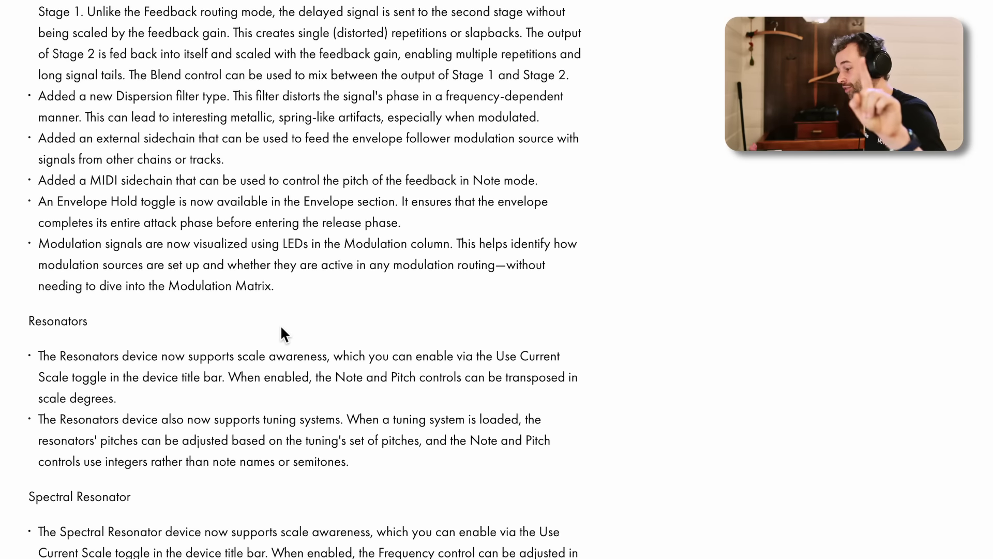
pyautogui.scroll(-2, 274, 331)
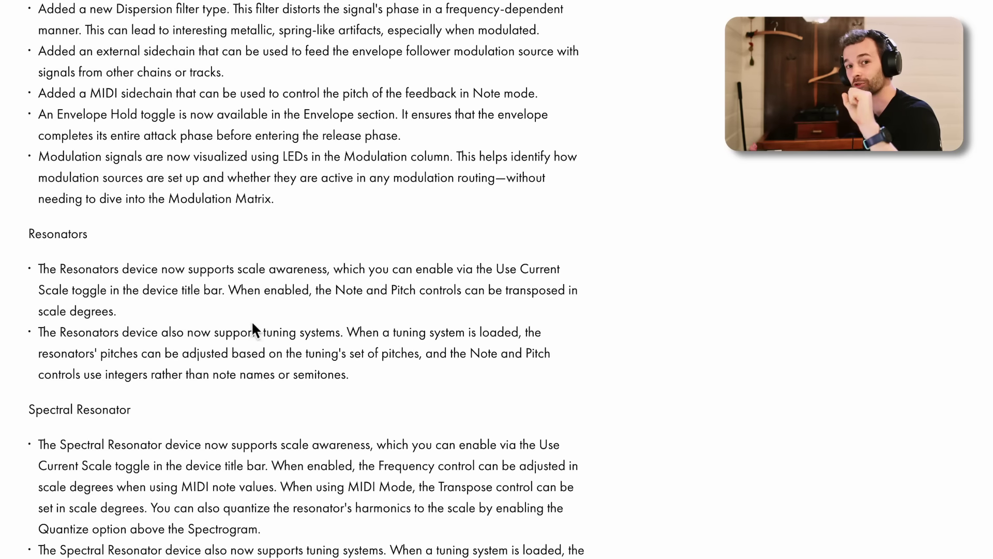
pyautogui.scroll(-4, 257, 326)
pyautogui.moveTo(32, 44); pyautogui.dragTo(150, 67)
pyautogui.click(186, 89)
pyautogui.moveTo(226, 88); pyautogui.dragTo(29, 60)
pyautogui.click(35, 52)
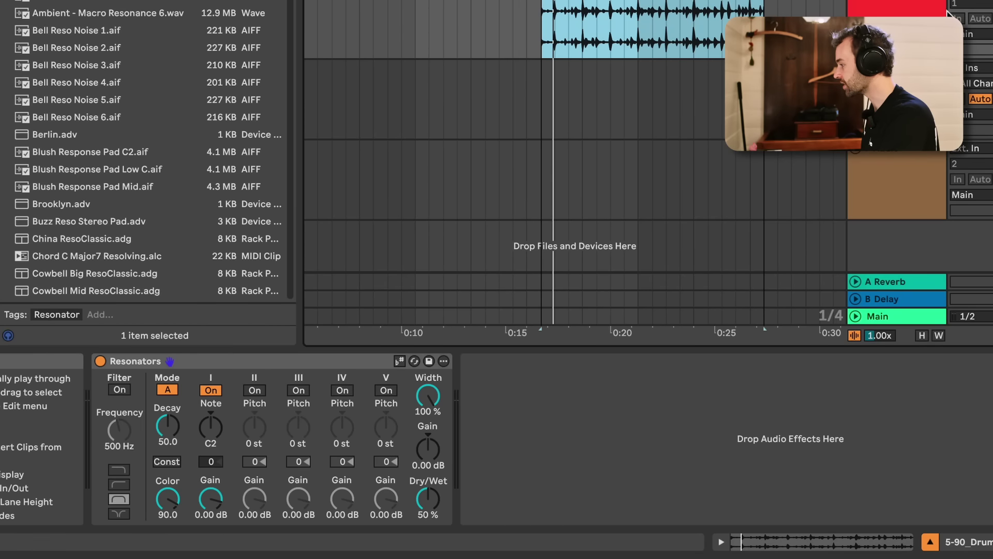
# Step: Audition Resonators on the drum break, make it follow the current scale and raise its output gain to 7.14 dB
pyautogui.press('space')
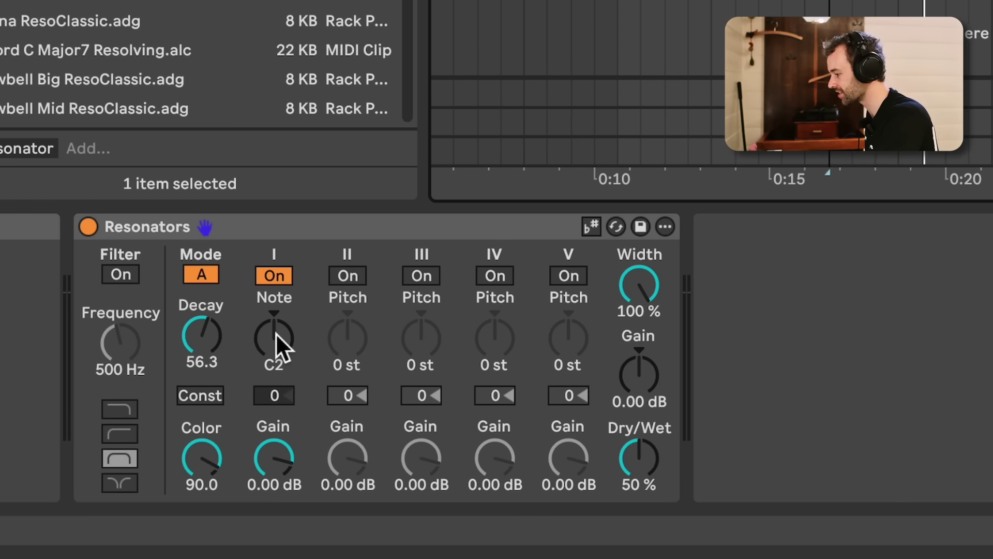
pyautogui.moveTo(275, 334)
pyautogui.mouseDown()
pyautogui.moveTo(276, 321)
pyautogui.moveTo(304, 321)
pyautogui.mouseUp()
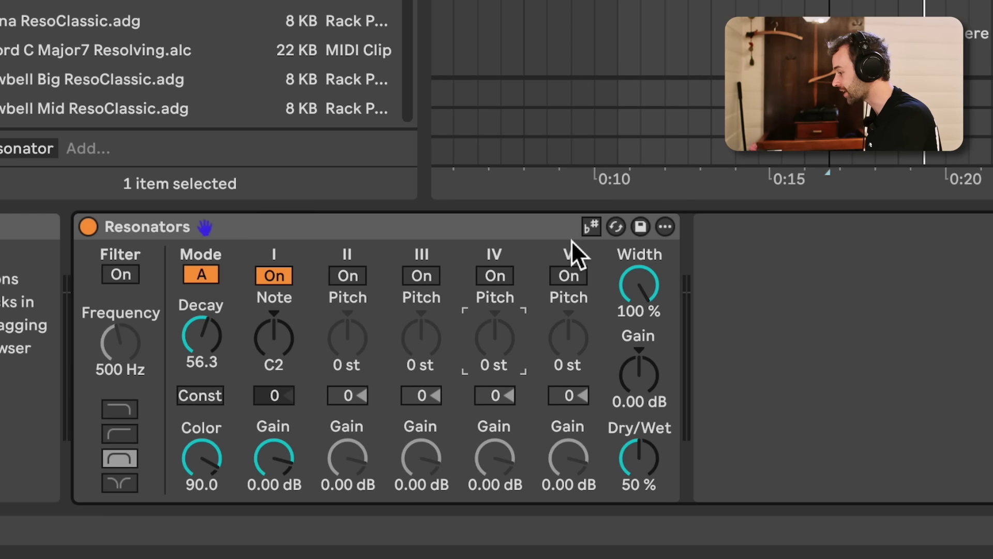
pyautogui.click(591, 233)
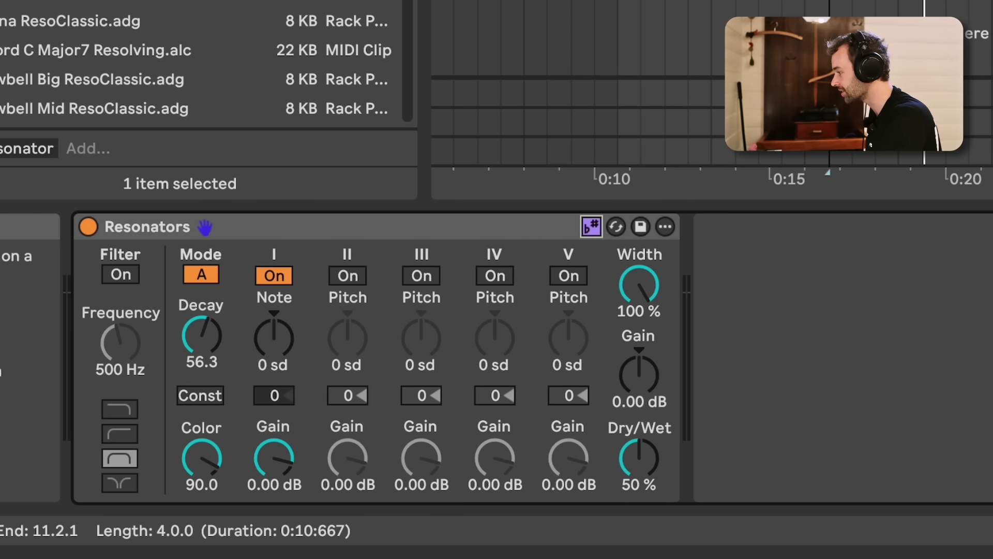
pyautogui.click(445, 1)
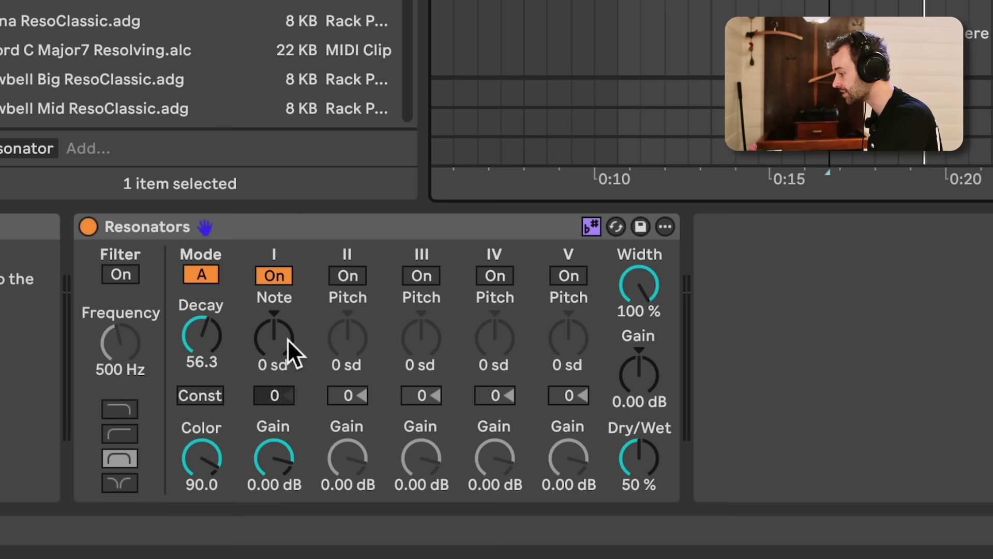
pyautogui.moveTo(656, 385); pyautogui.dragTo(656, 360)
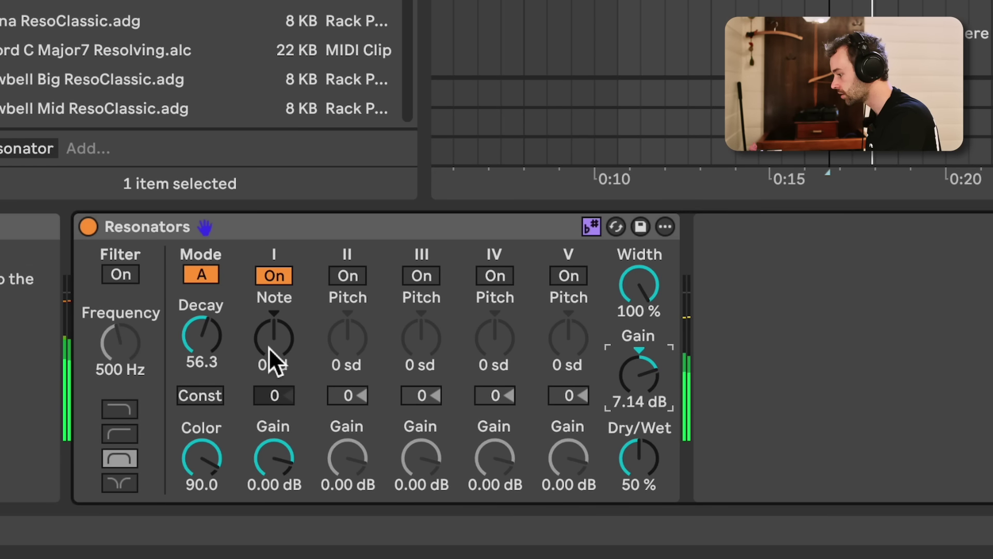
# Step: Turn on resonators II to V and offset their pitches, with II at -6 sd and III at +7 sd
pyautogui.click(358, 278)
pyautogui.moveTo(341, 347); pyautogui.dragTo(342, 370)
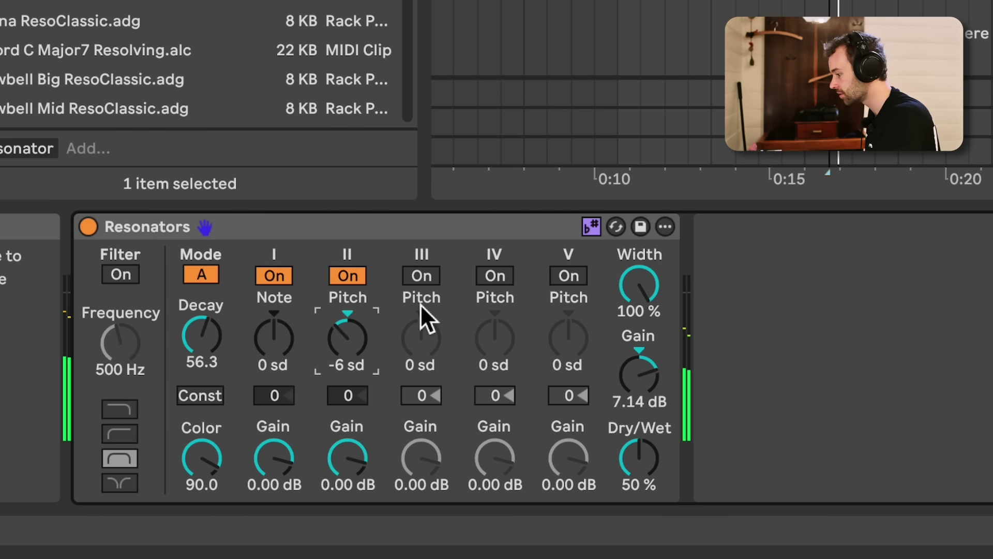
pyautogui.click(422, 276)
pyautogui.moveTo(433, 353); pyautogui.dragTo(431, 352)
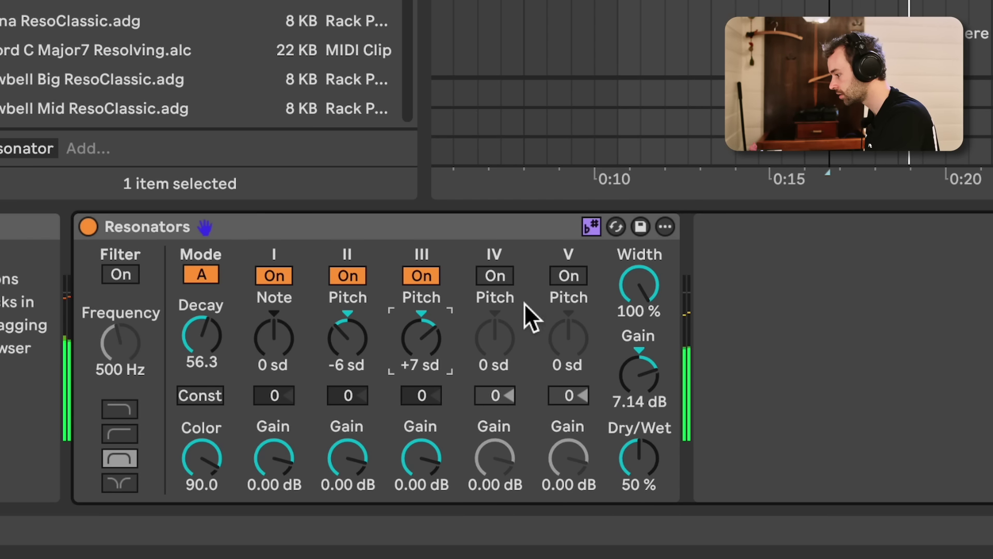
pyautogui.click(495, 276)
pyautogui.moveTo(506, 343); pyautogui.dragTo(505, 326)
pyautogui.click(569, 276)
pyautogui.moveTo(569, 334); pyautogui.dragTo(567, 341)
# Step: Retune resonators II to V to -3, +5, +4 and -2 scale degrees and stop playback
pyautogui.moveTo(496, 342); pyautogui.dragTo(495, 336)
pyautogui.moveTo(422, 342); pyautogui.dragTo(420, 362)
pyautogui.moveTo(336, 353); pyautogui.dragTo(337, 339)
pyautogui.moveTo(412, 363); pyautogui.dragTo(412, 371)
pyautogui.moveTo(492, 353); pyautogui.dragTo(493, 364)
pyautogui.moveTo(565, 353); pyautogui.dragTo(565, 340)
pyautogui.moveTo(425, 364); pyautogui.dragTo(426, 367)
pyautogui.moveTo(331, 345); pyautogui.dragTo(331, 350)
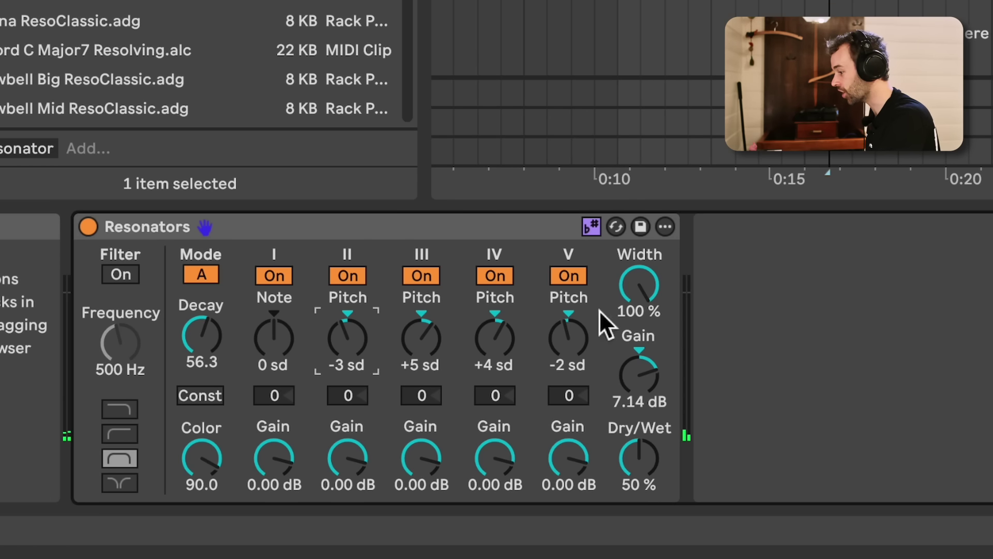
pyautogui.press('Escape')
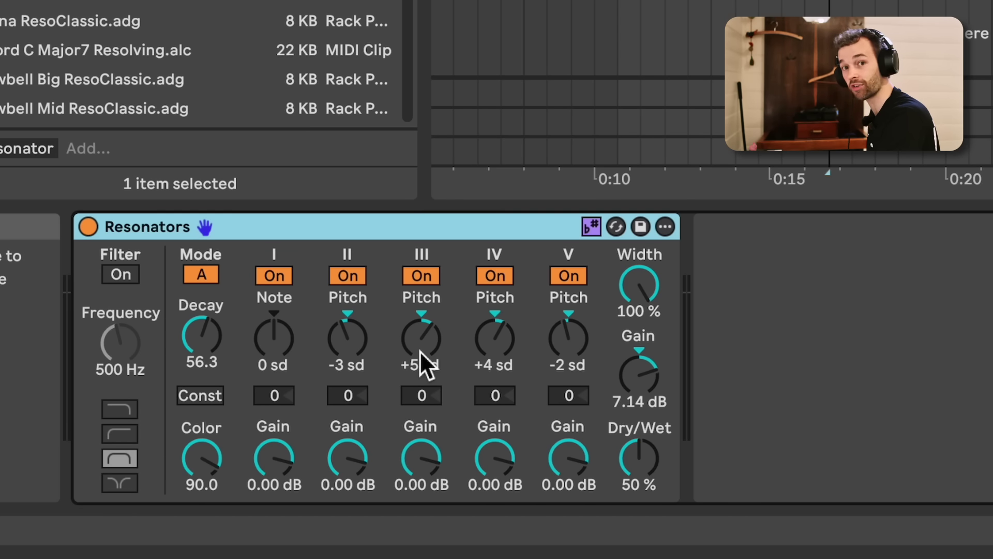
# Step: Play the drum break to audition the scale-aware Resonators with all five voices on
pyautogui.press('space')
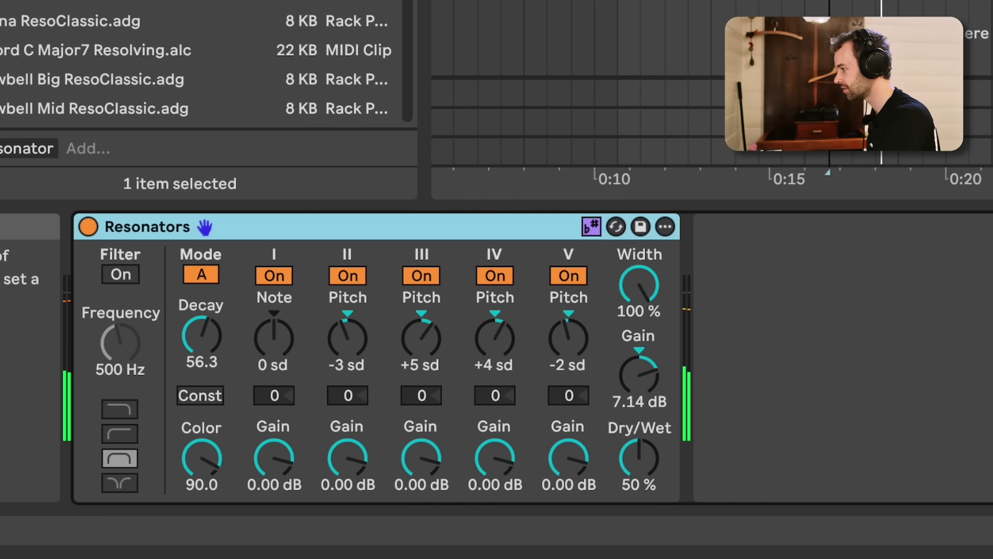
pyautogui.click(439, 1)
pyautogui.click(440, 0)
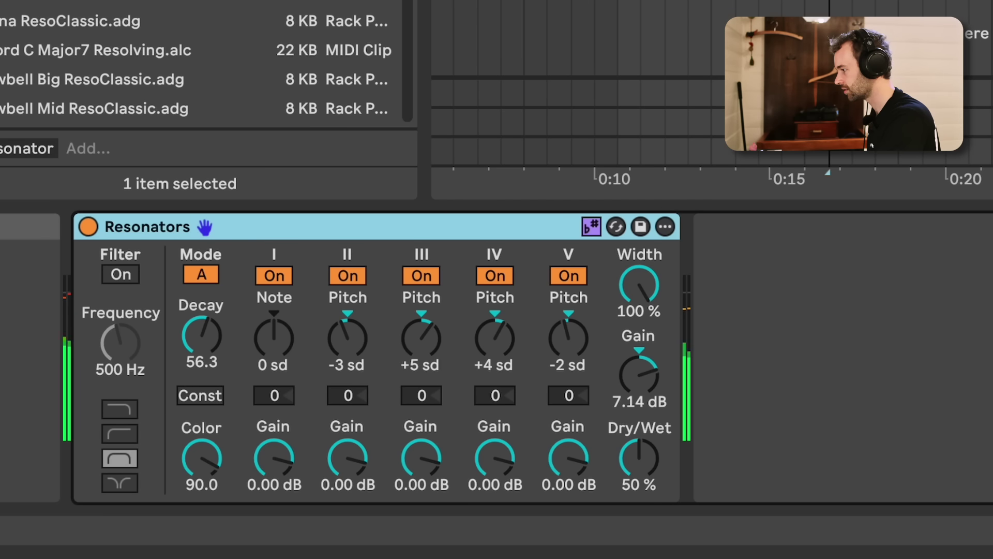
pyautogui.click(440, 1)
pyautogui.click(440, 1)
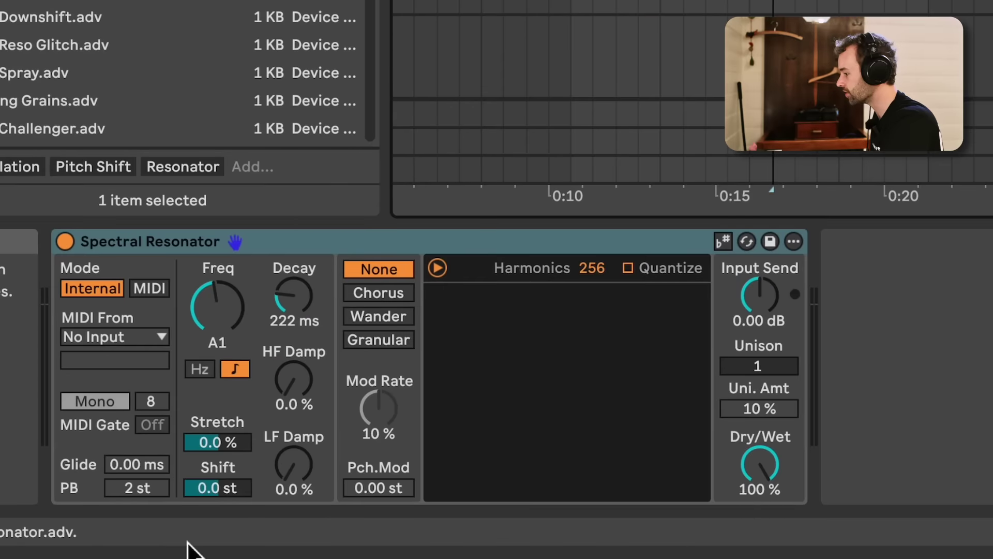
# Step: Play the drum break through Spectral Resonator and lower its resonant frequency note
pyautogui.press('space')
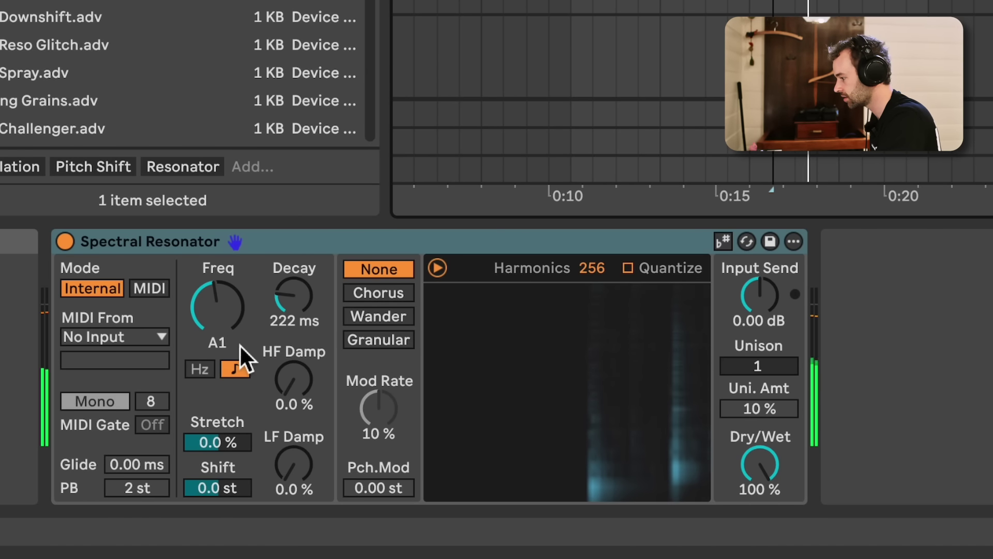
pyautogui.click(224, 328)
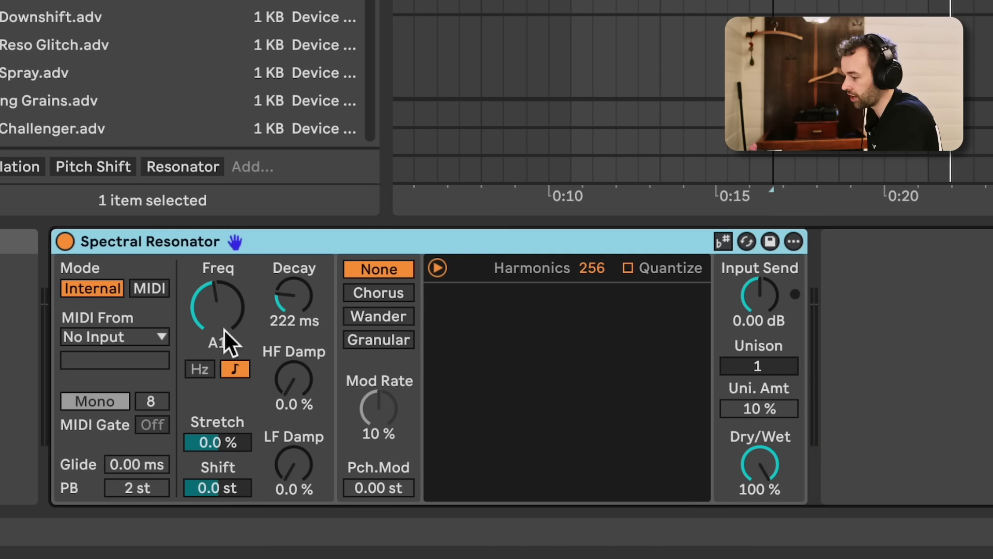
pyautogui.moveTo(224, 329)
pyautogui.mouseDown()
pyautogui.moveTo(223, 312)
pyautogui.moveTo(223, 347)
pyautogui.moveTo(223, 290)
pyautogui.moveTo(224, 337)
pyautogui.moveTo(222, 327)
pyautogui.mouseUp()
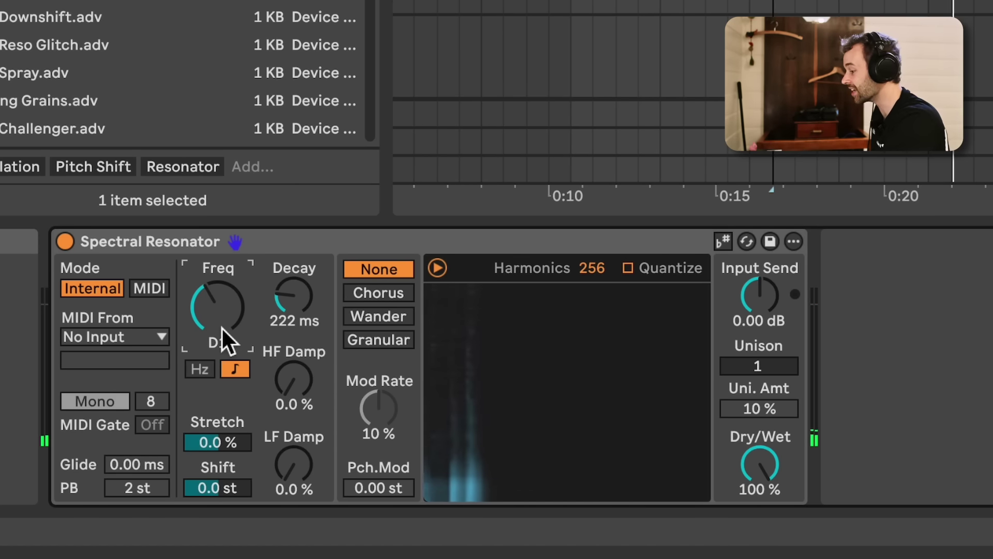
# Step: Make Spectral Resonator follow the current scale, set SD Shift to -12 sd and stop playback
pyautogui.click(722, 243)
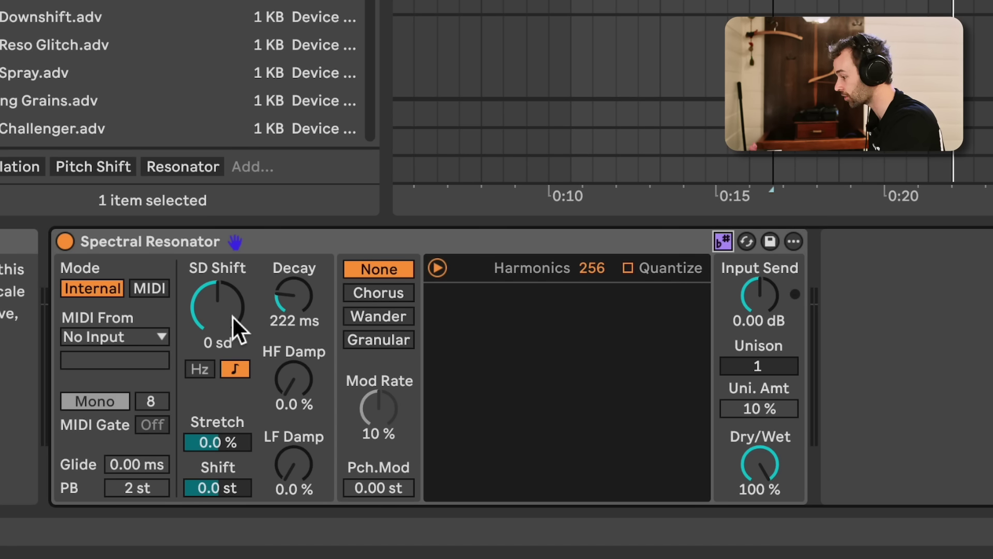
pyautogui.moveTo(232, 315); pyautogui.dragTo(232, 348)
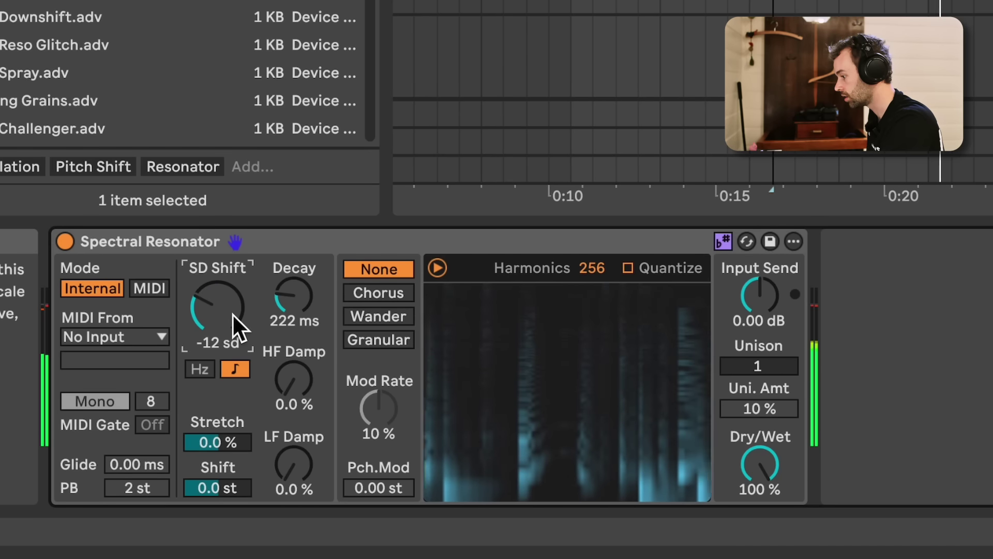
pyautogui.press('space')
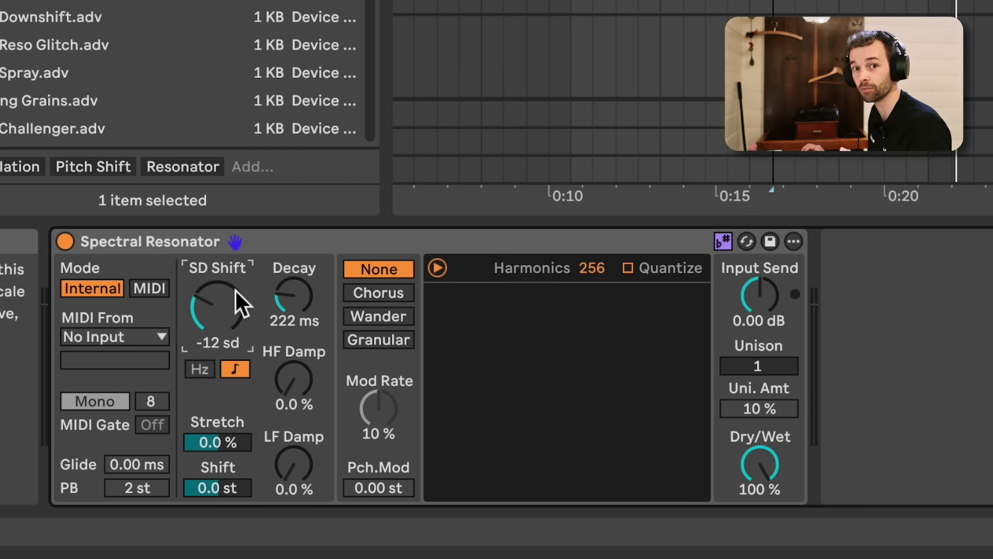
# Step: Switch Spectral Resonator to MIDI mode with 6-MIDI as source, audition it, reset SD Shift to 0 sd and choose Poly
pyautogui.click(151, 289)
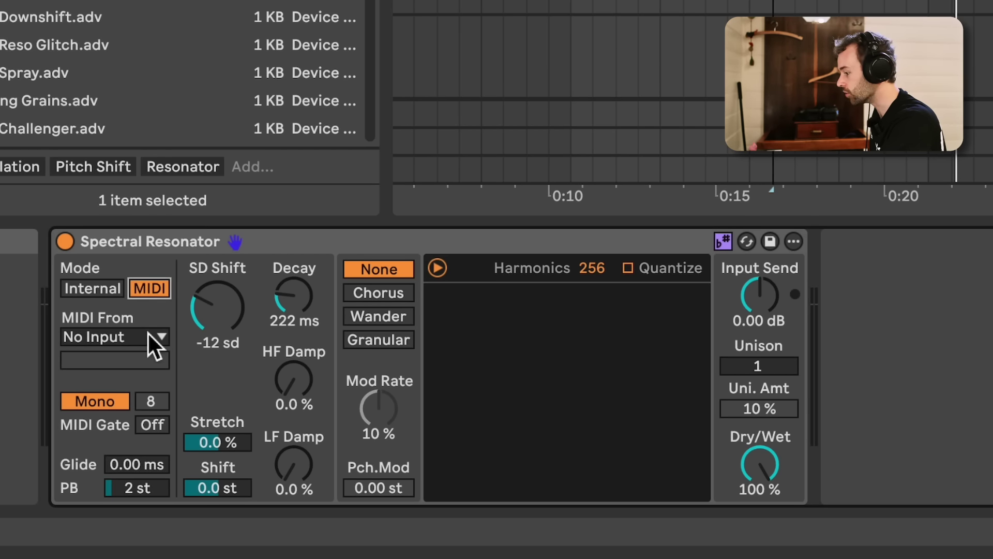
pyautogui.click(149, 334)
pyautogui.click(144, 406)
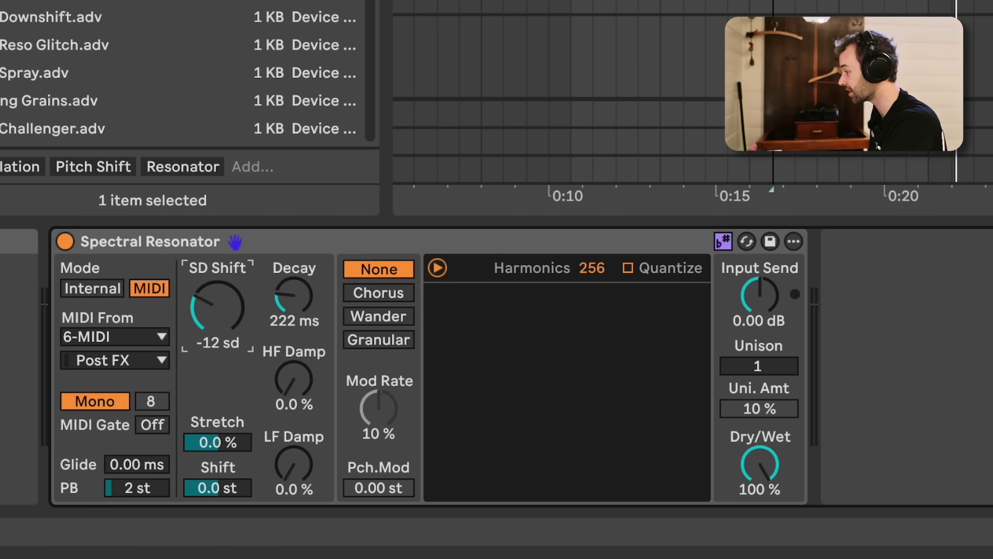
pyautogui.press('space')
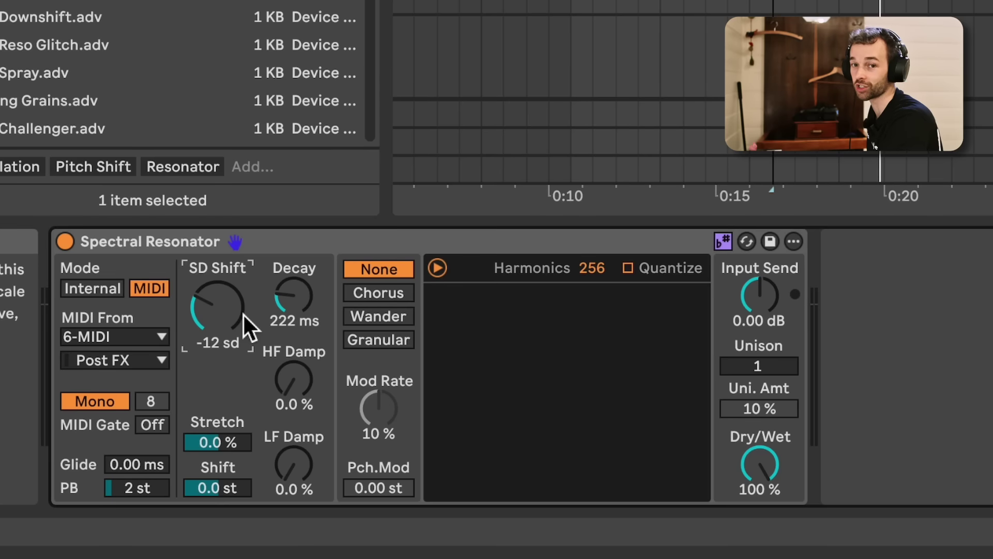
pyautogui.moveTo(226, 331)
pyautogui.mouseDown()
pyautogui.moveTo(226, 305)
pyautogui.moveTo(226, 330)
pyautogui.mouseUp()
pyautogui.click(118, 406)
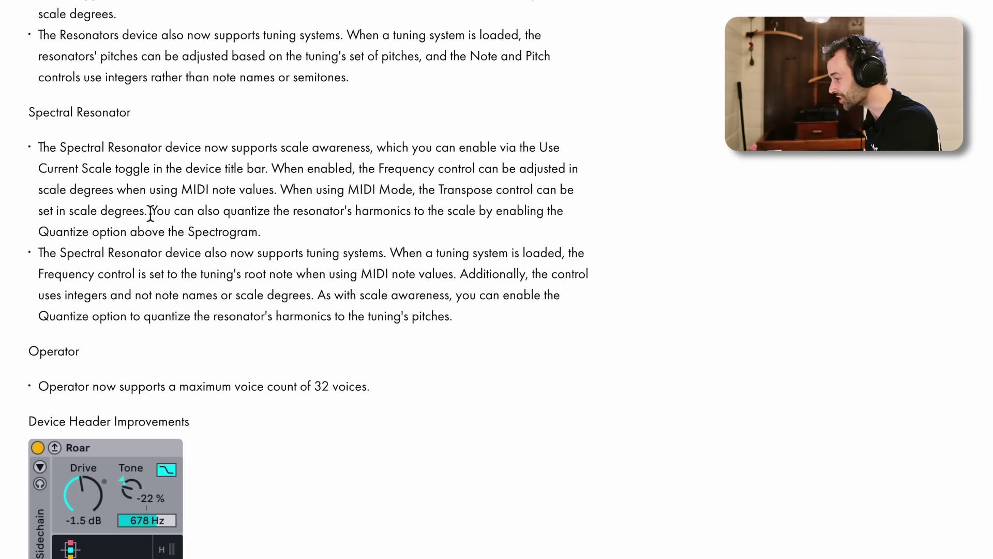
# Step: Read the release note on harmonic quantizing, enable Quantize in Spectral Resonator and set SD Shift to -8 sd during playback
pyautogui.moveTo(151, 214); pyautogui.dragTo(511, 222)
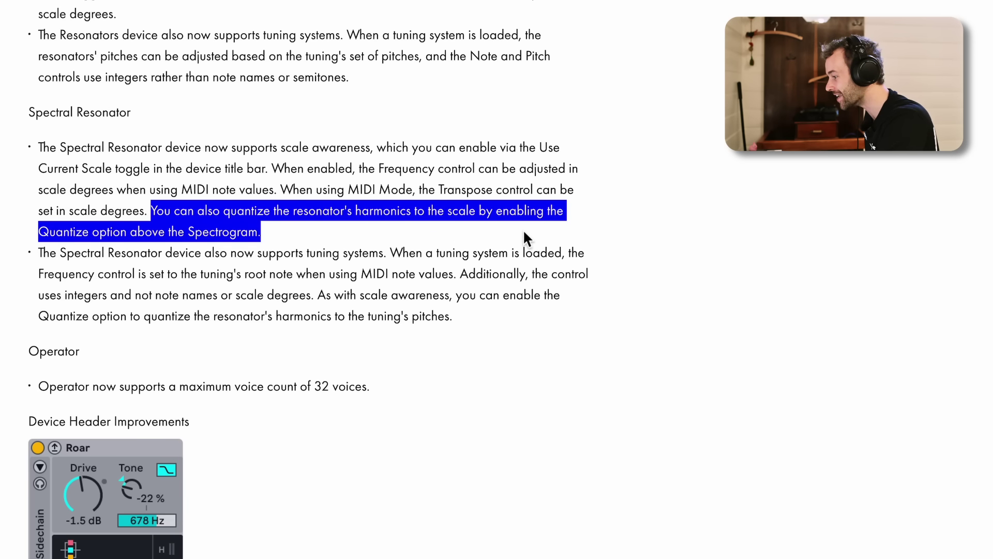
pyautogui.click(506, 226)
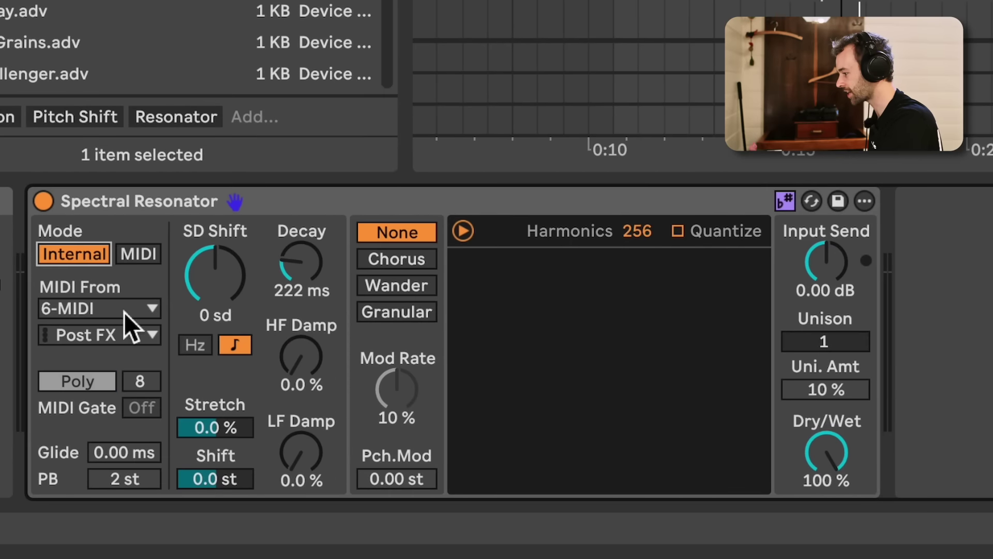
pyautogui.press('space')
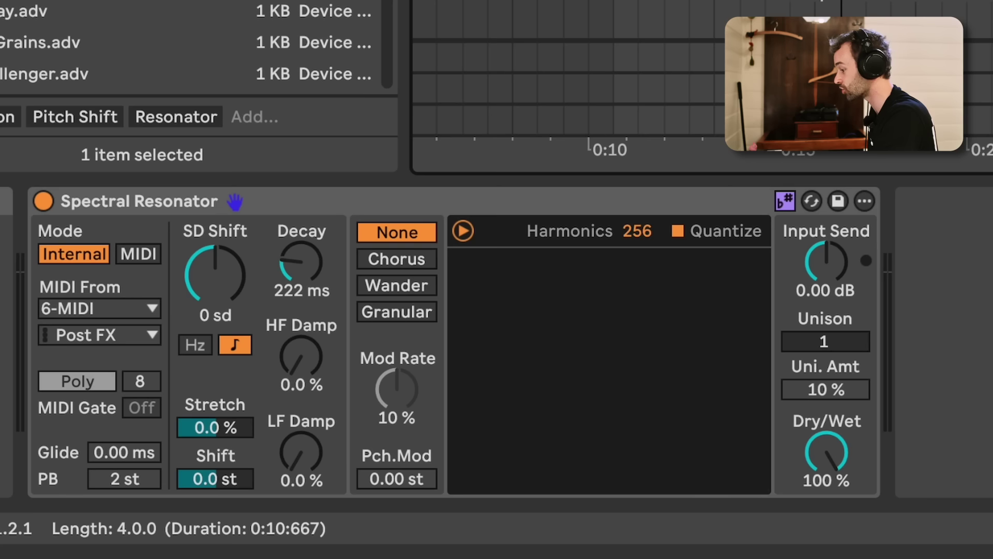
pyautogui.moveTo(217, 288); pyautogui.dragTo(218, 309)
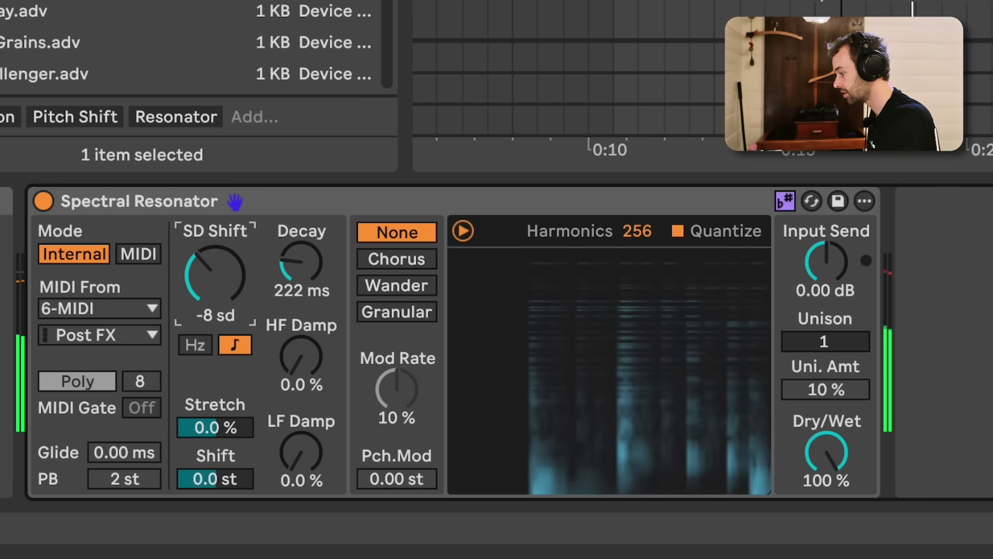
# Step: Reset SD Shift to 0 sd, switch Spectral Resonator to MIDI mode and lengthen its decay to 410 ms
pyautogui.doubleClick(203, 293)
pyautogui.click(149, 258)
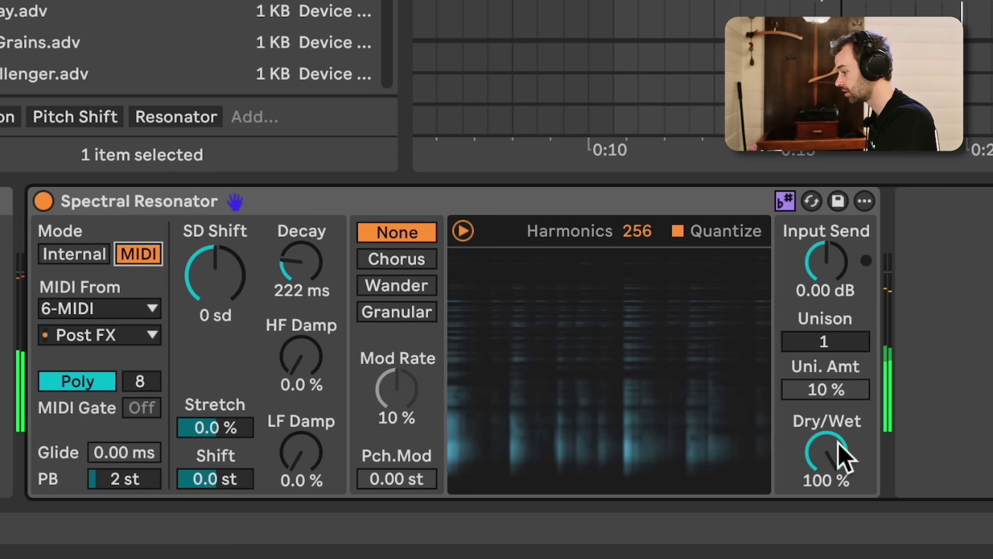
pyautogui.moveTo(300, 261); pyautogui.dragTo(317, 292)
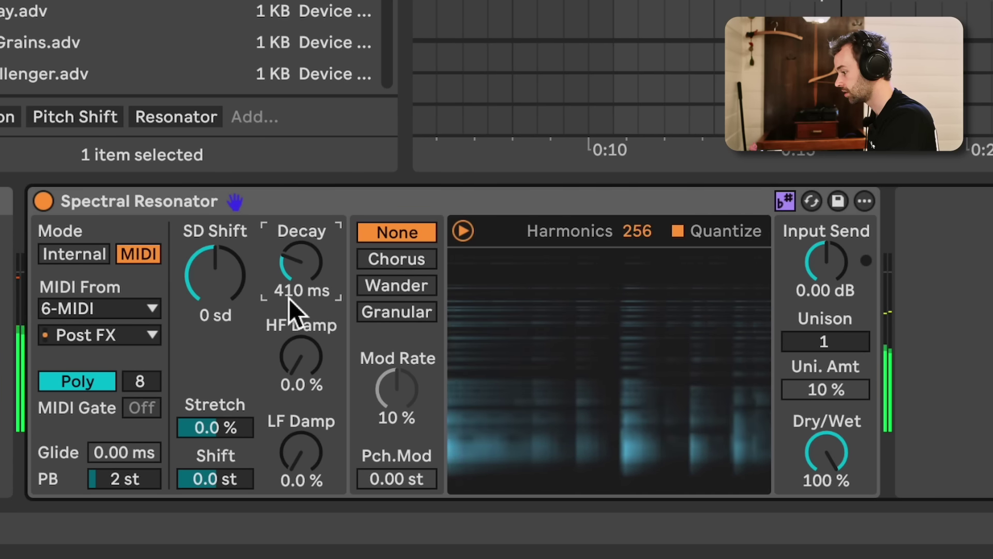
# Step: Lower Spectral Resonator's Dry/Wet and fine-tune its Unison, Unison Amount, Decay and SD Shift by ear during playback
pyautogui.moveTo(825, 454); pyautogui.dragTo(825, 488)
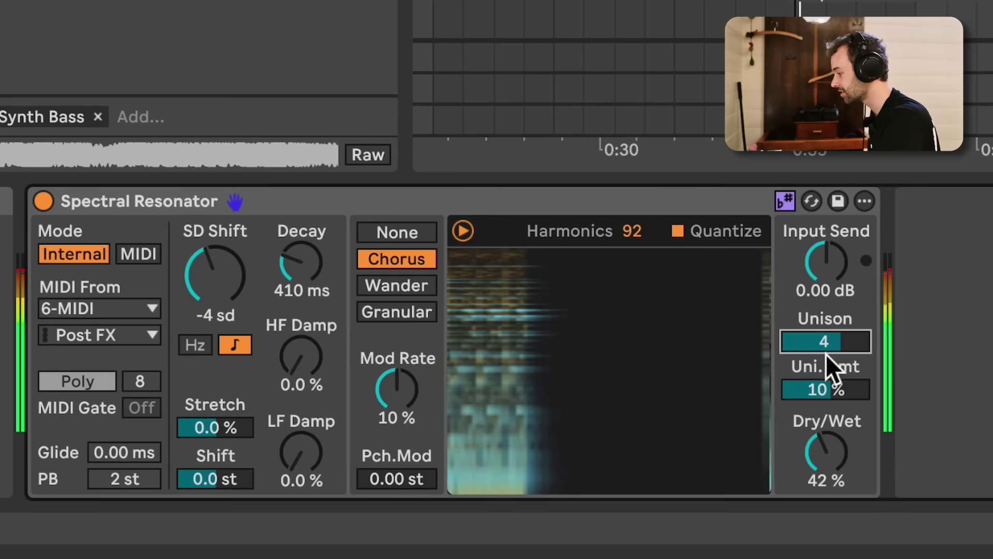
pyautogui.moveTo(826, 389); pyautogui.dragTo(826, 402)
pyautogui.moveTo(825, 343); pyautogui.dragTo(825, 362)
pyautogui.moveTo(849, 463)
pyautogui.mouseDown()
pyautogui.moveTo(848, 444)
pyautogui.moveTo(848, 466)
pyautogui.mouseUp()
pyautogui.moveTo(275, 288); pyautogui.dragTo(275, 310)
pyautogui.moveTo(214, 274)
pyautogui.mouseDown()
pyautogui.moveTo(215, 248)
pyautogui.moveTo(215, 269)
pyautogui.mouseUp()
pyautogui.moveTo(816, 454)
pyautogui.mouseDown()
pyautogui.moveTo(816, 424)
pyautogui.moveTo(816, 458)
pyautogui.mouseUp()
pyautogui.moveTo(224, 282); pyautogui.dragTo(224, 279)
pyautogui.moveTo(776, 455); pyautogui.dragTo(776, 435)
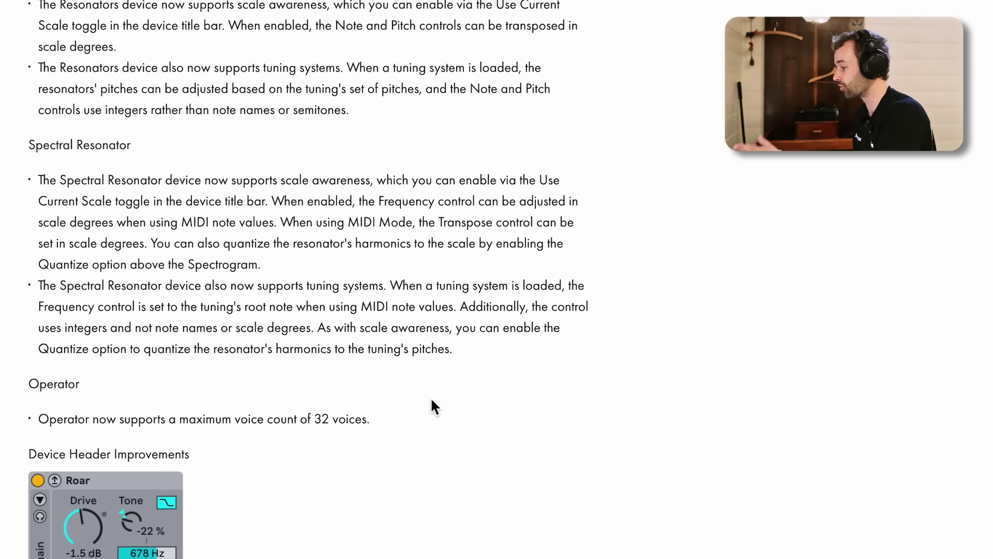
# Step: Read the release notes on tuning systems in Spectral Resonator, Operator's voice count and the Device Header Improvements
pyautogui.scroll(-5, 430, 398)
pyautogui.moveTo(395, 289); pyautogui.dragTo(38, 282)
pyautogui.click(33, 281)
pyautogui.scroll(-2, 36, 302)
pyautogui.scroll(-7, 36, 304)
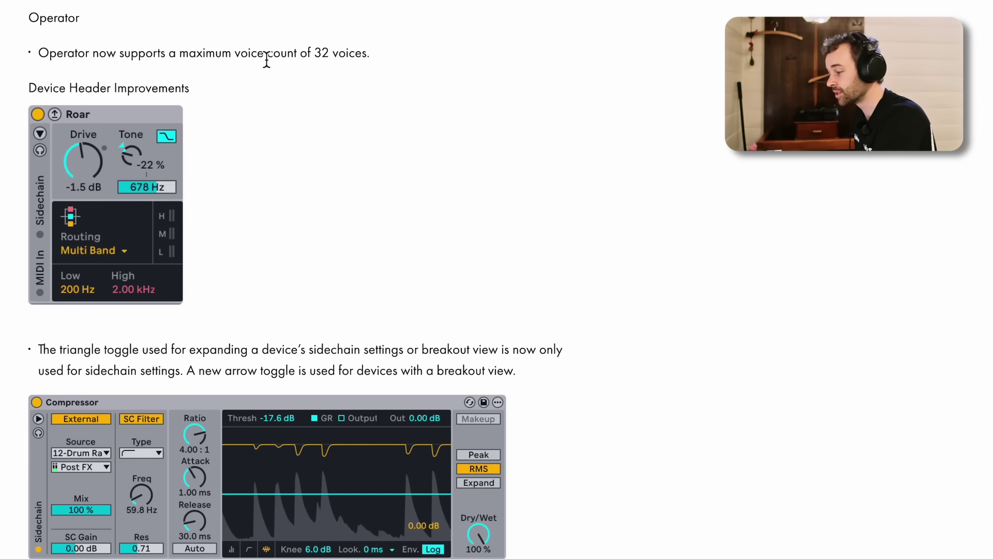
pyautogui.moveTo(210, 98); pyautogui.dragTo(36, 88)
pyautogui.click(22, 93)
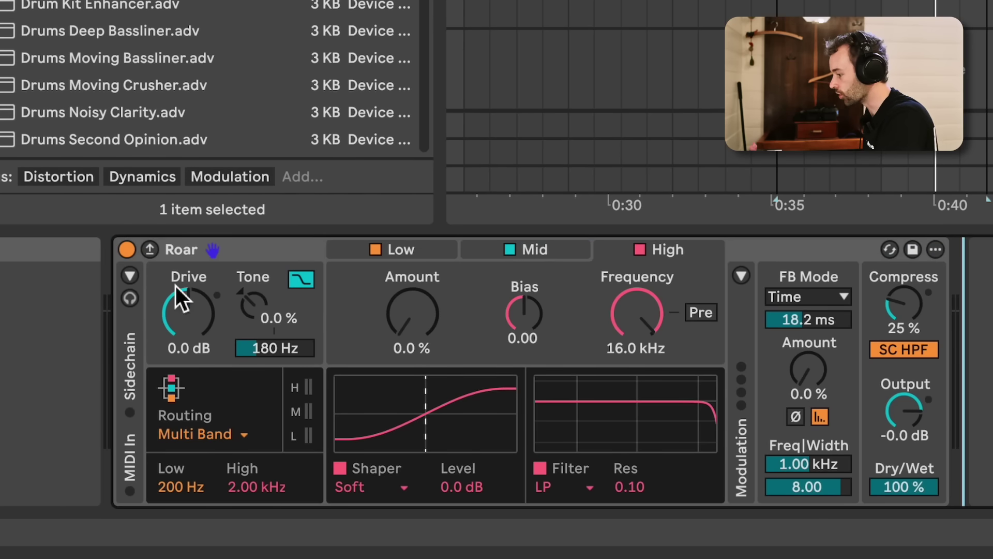
# Step: Try the new arrow toggle on Roar and Wavetable, expanding and collapsing their breakout views
pyautogui.click(152, 255)
pyautogui.click(152, 256)
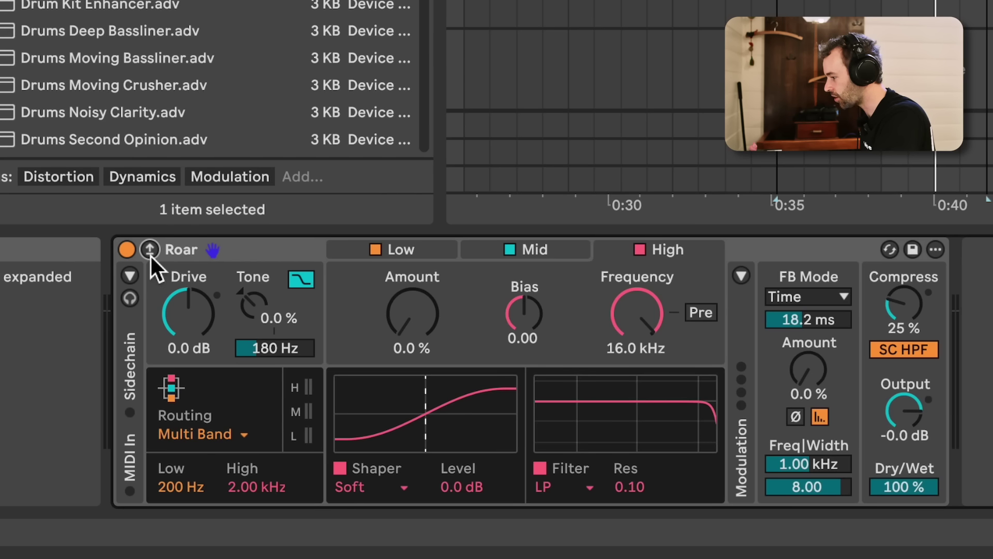
pyautogui.click(151, 256)
pyautogui.click(152, 256)
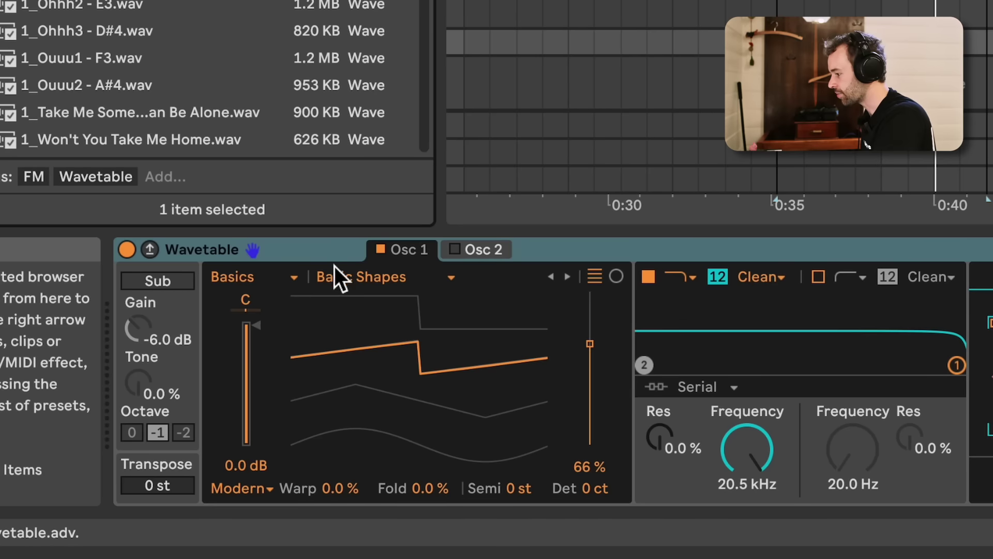
pyautogui.click(331, 271)
pyautogui.click(150, 253)
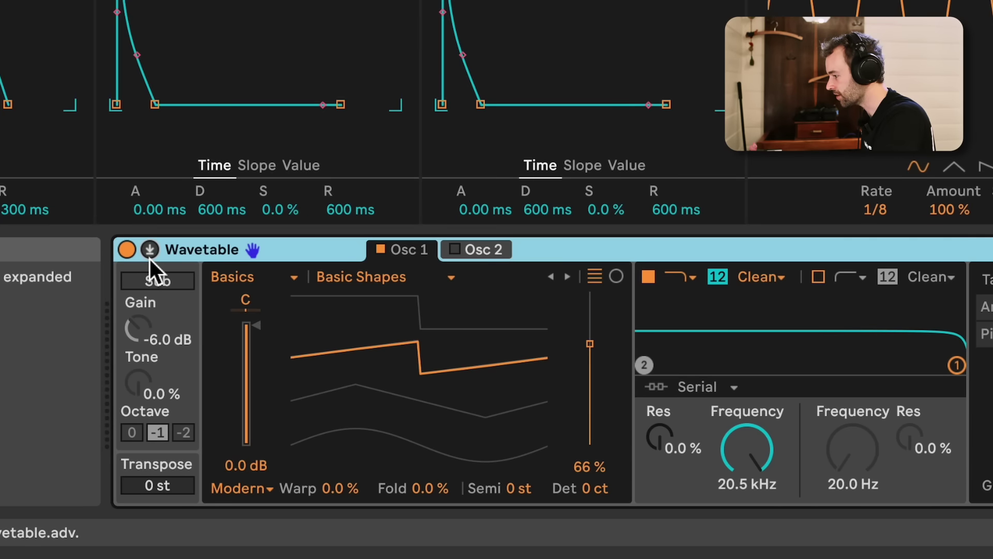
pyautogui.click(150, 257)
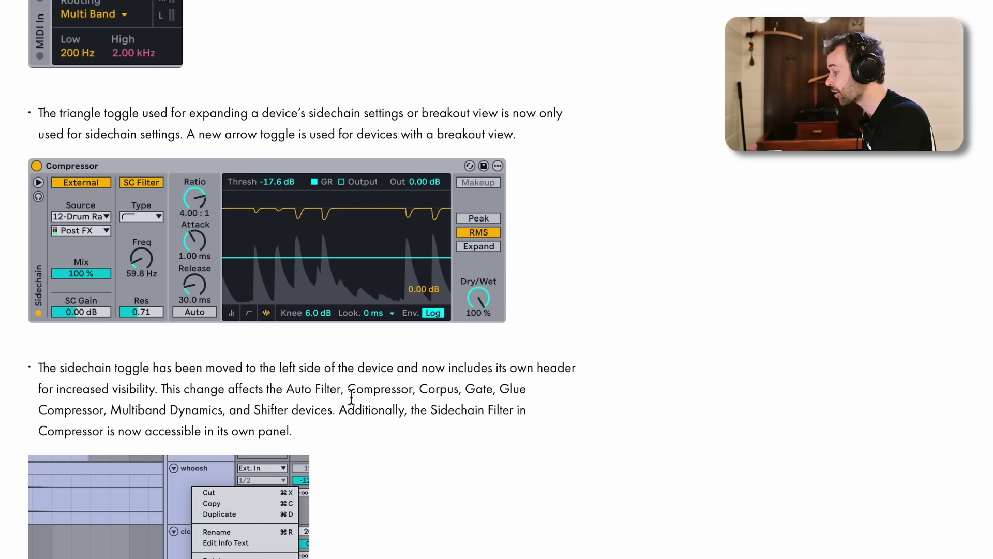
# Step: Read the release notes on the relocated sidechain toggle and the dedicated button for device context menu options
pyautogui.moveTo(350, 396); pyautogui.dragTo(504, 389)
pyautogui.click(134, 411)
pyautogui.moveTo(122, 412); pyautogui.dragTo(284, 413)
pyautogui.click(284, 413)
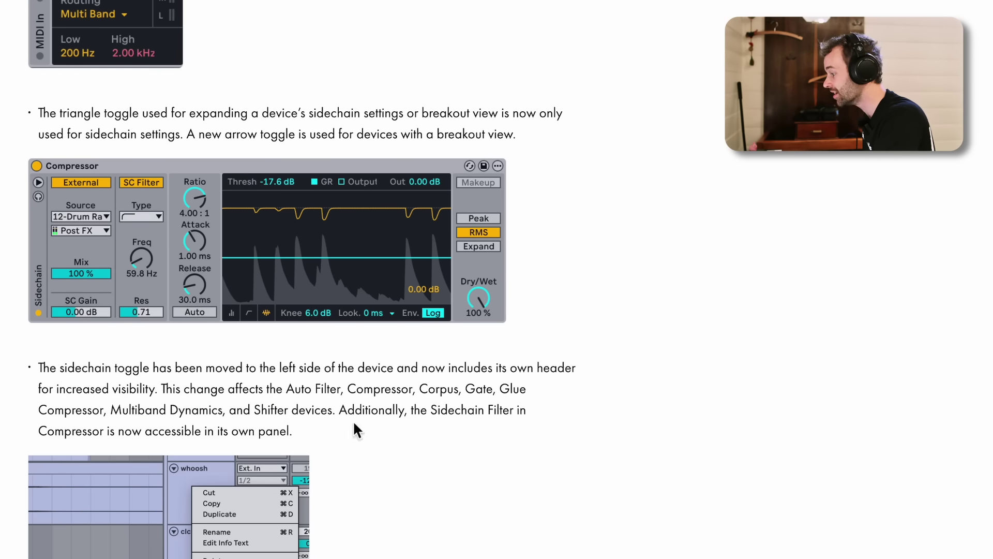
pyautogui.moveTo(434, 412); pyautogui.dragTo(422, 435)
pyautogui.click(292, 440)
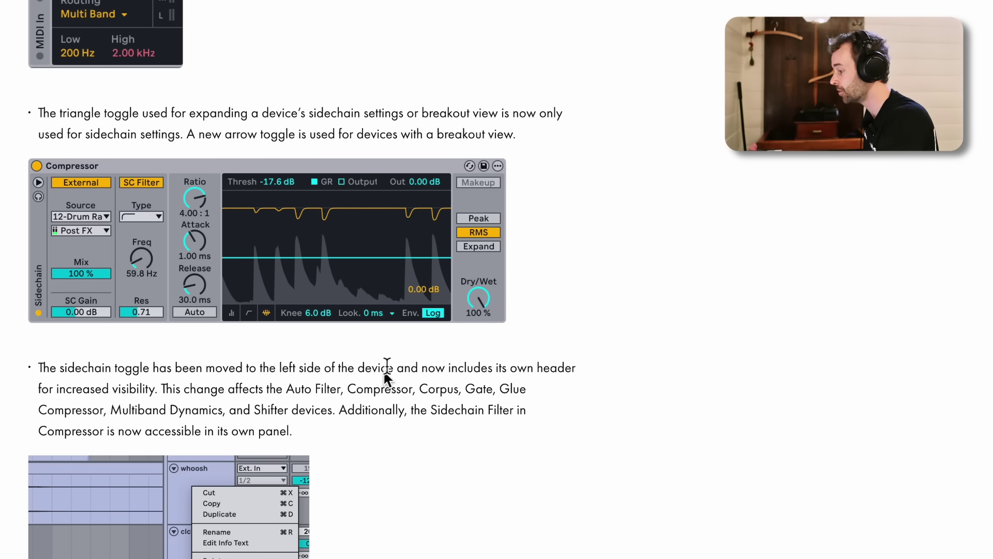
pyautogui.scroll(-10, 387, 367)
pyautogui.scroll(1, 100, 463)
pyautogui.moveTo(100, 465); pyautogui.dragTo(381, 462)
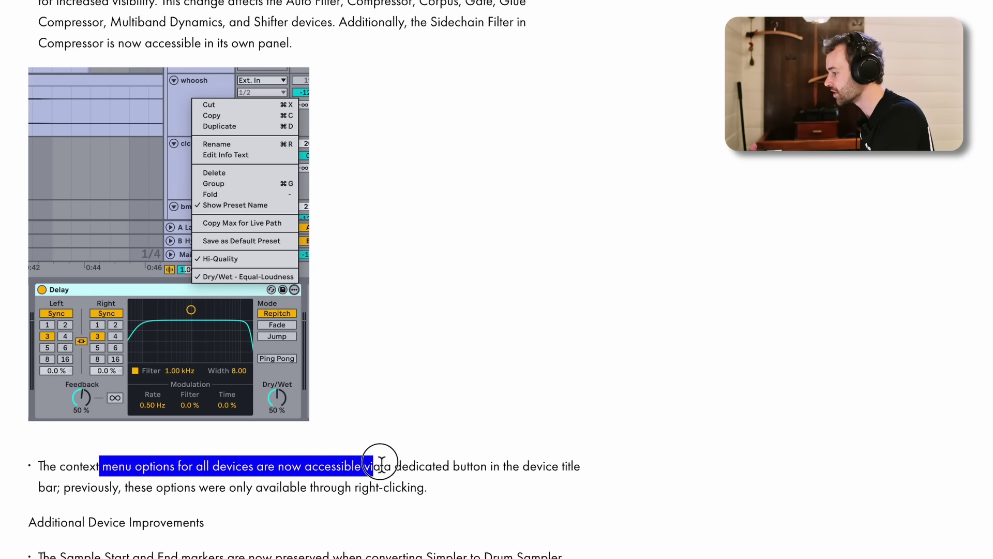
pyautogui.click(403, 466)
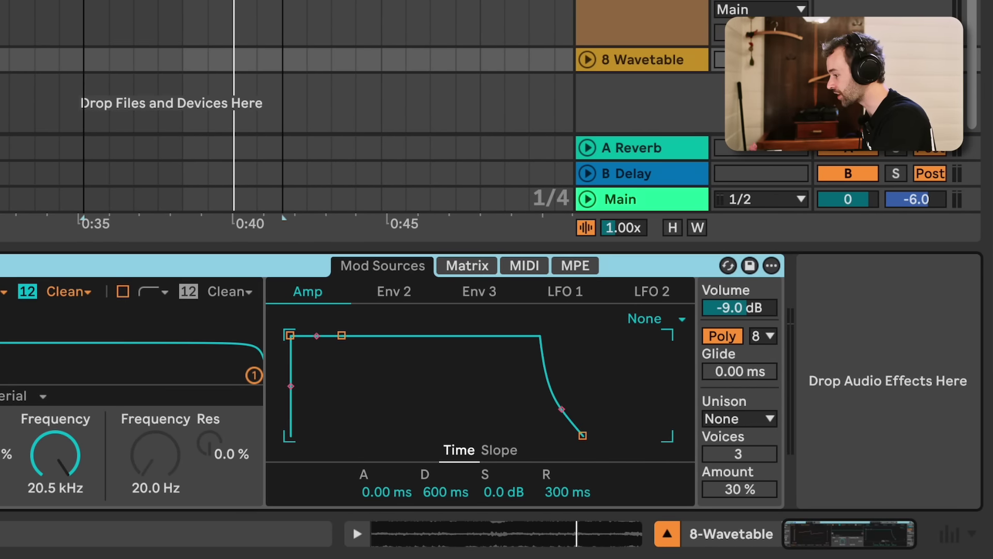
pyautogui.click(811, 292)
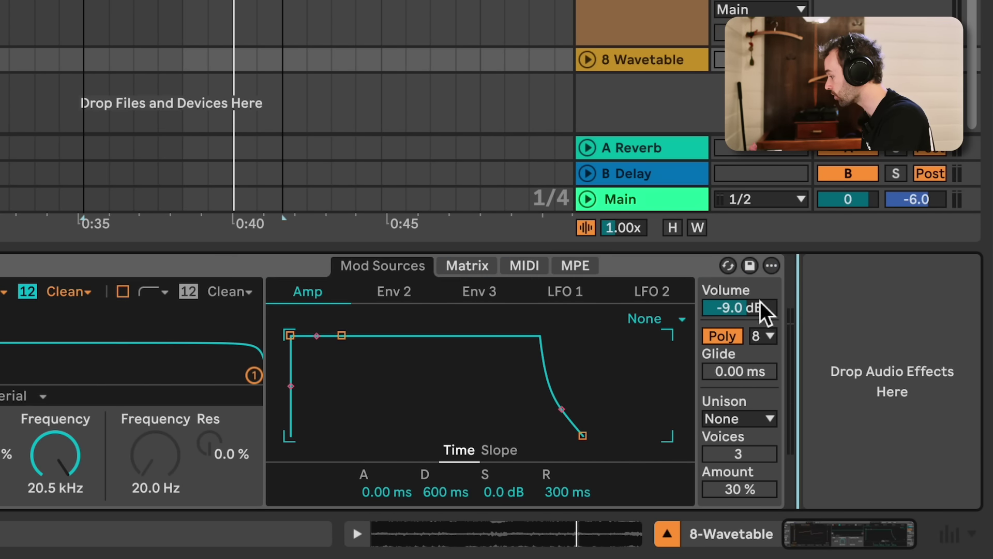
pyautogui.click(774, 270)
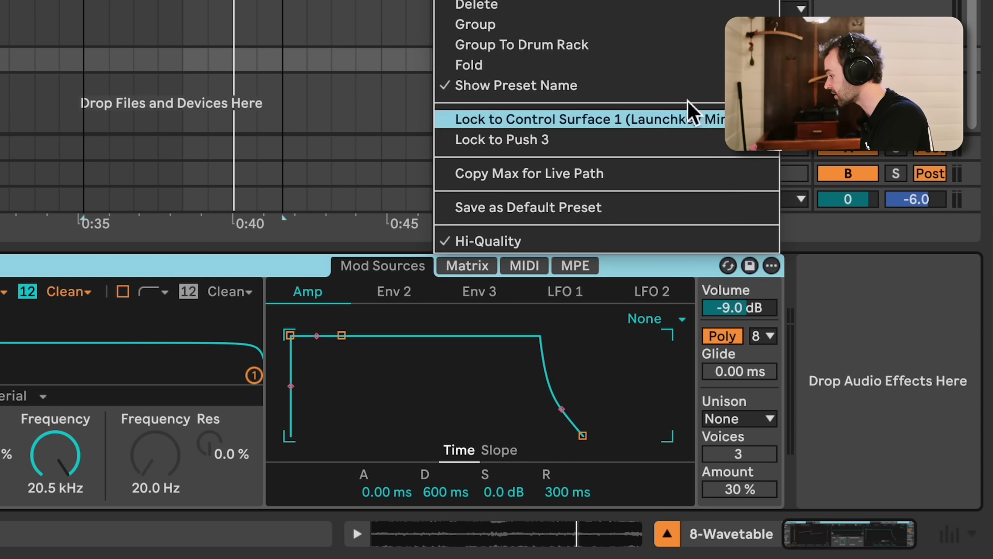
pyautogui.click(709, 265)
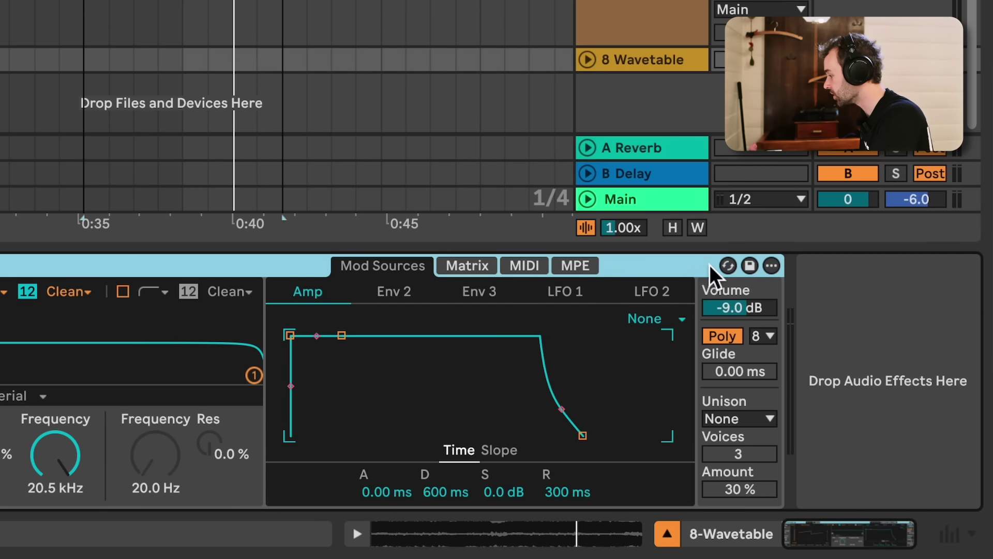
pyautogui.click(775, 269)
pyautogui.click(694, 278)
pyautogui.rightClick(218, 274)
pyautogui.click(66, 276)
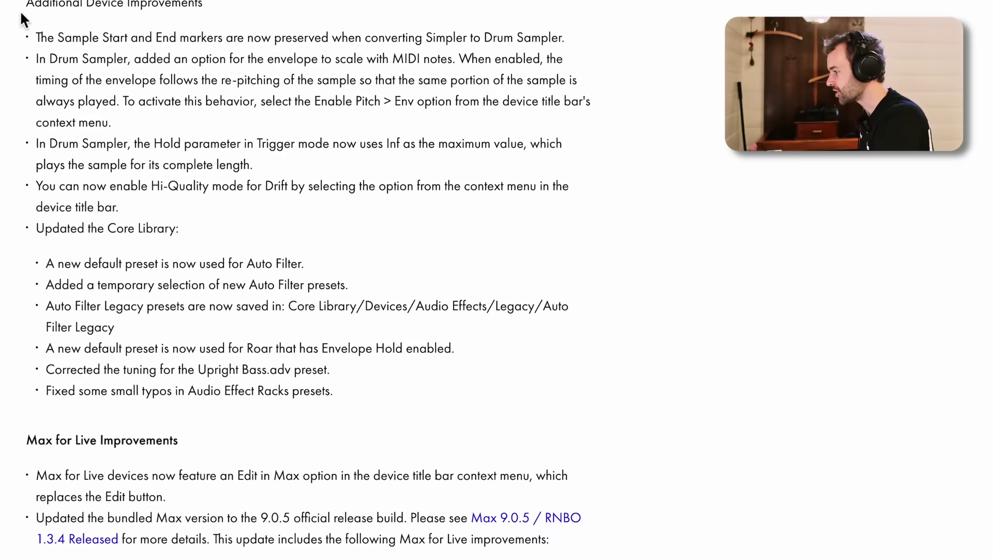
# Step: Read the Additional Device Improvements notes on Simpler conversion, Drum Sampler's envelope pitch scaling and its Hold parameter
pyautogui.moveTo(29, 4); pyautogui.dragTo(341, 41)
pyautogui.click(88, 46)
pyautogui.moveTo(47, 46); pyautogui.dragTo(139, 45)
pyautogui.moveTo(157, 47); pyautogui.dragTo(298, 54)
pyautogui.click(333, 53)
pyautogui.moveTo(585, 44); pyautogui.dragTo(433, 42)
pyautogui.click(421, 42)
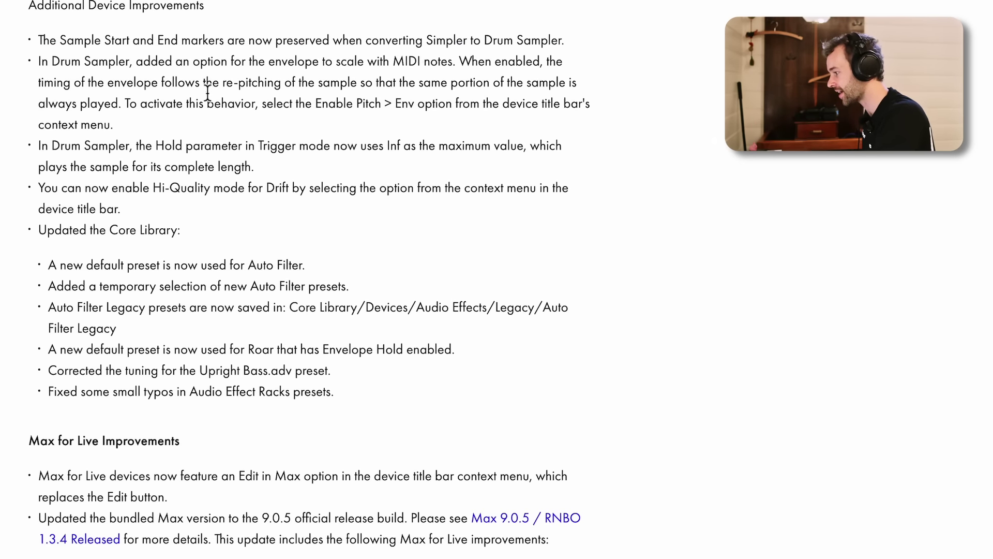
pyautogui.moveTo(193, 63); pyautogui.dragTo(447, 68)
pyautogui.click(447, 68)
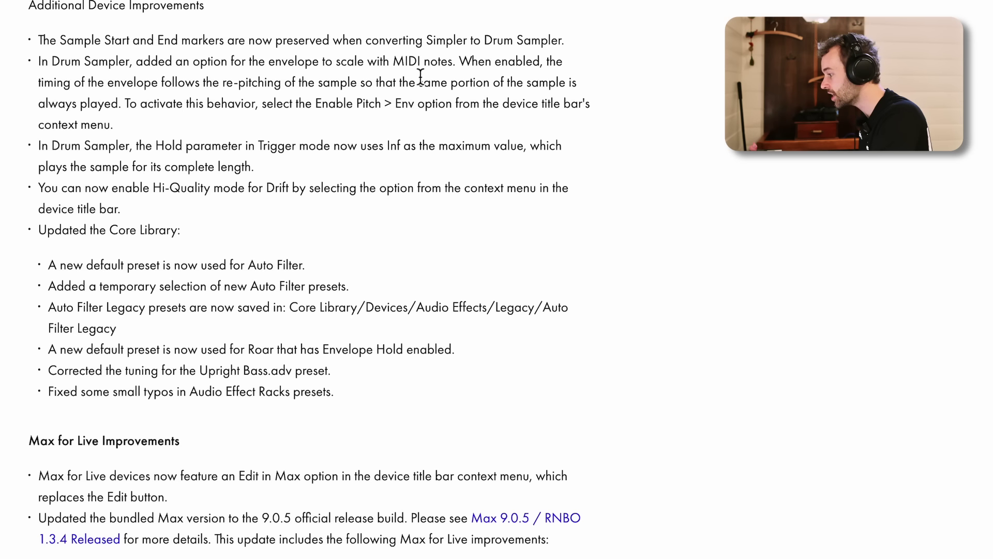
pyautogui.moveTo(317, 107); pyautogui.dragTo(491, 104)
pyautogui.click(435, 109)
pyautogui.moveTo(51, 150); pyautogui.dragTo(510, 150)
pyautogui.click(508, 152)
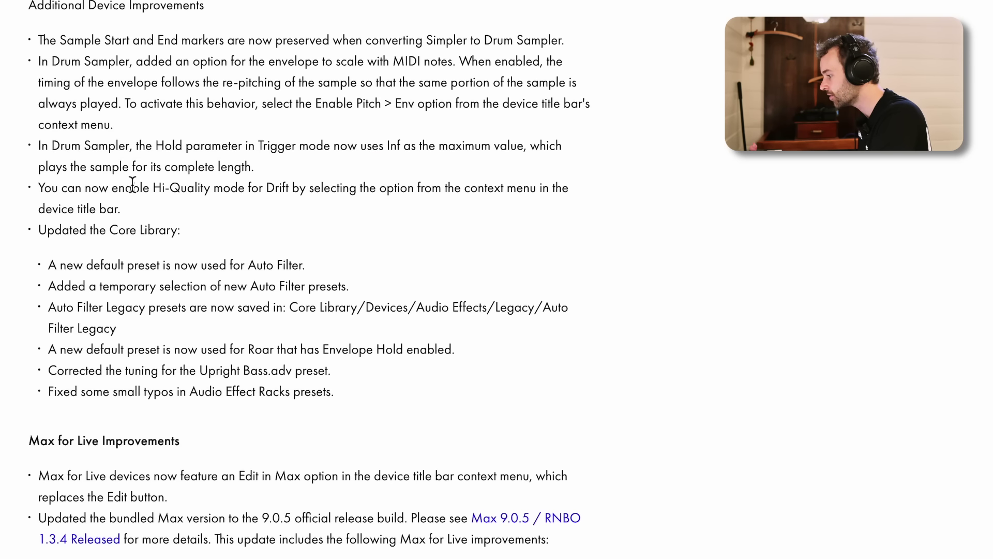
# Step: Read the release notes on Drift's Hi-Quality mode and the Core Library preset updates, including Auto Filter
pyautogui.moveTo(52, 196); pyautogui.dragTo(313, 198)
pyautogui.click(313, 199)
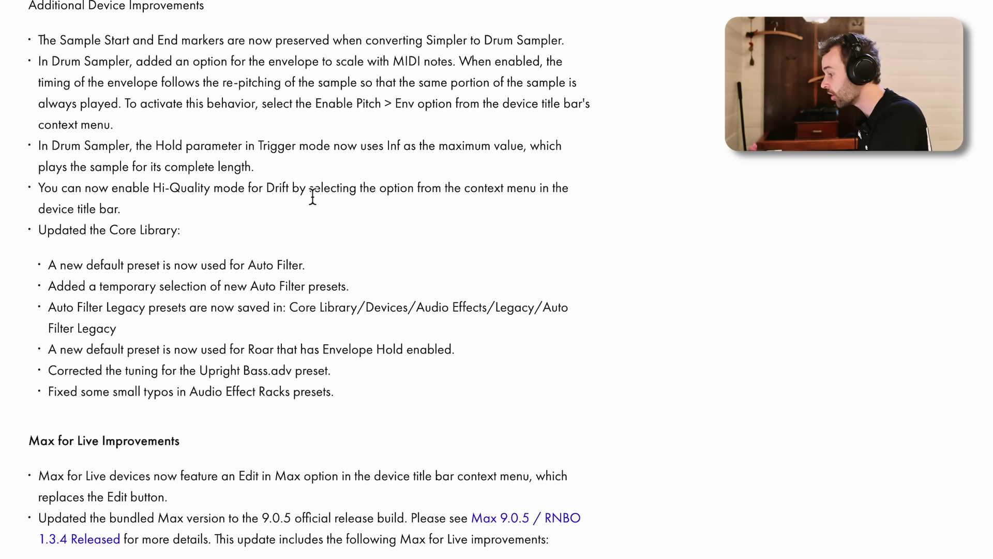
pyautogui.scroll(-1, 227, 224)
pyautogui.moveTo(41, 181); pyautogui.dragTo(355, 340)
pyautogui.click(354, 338)
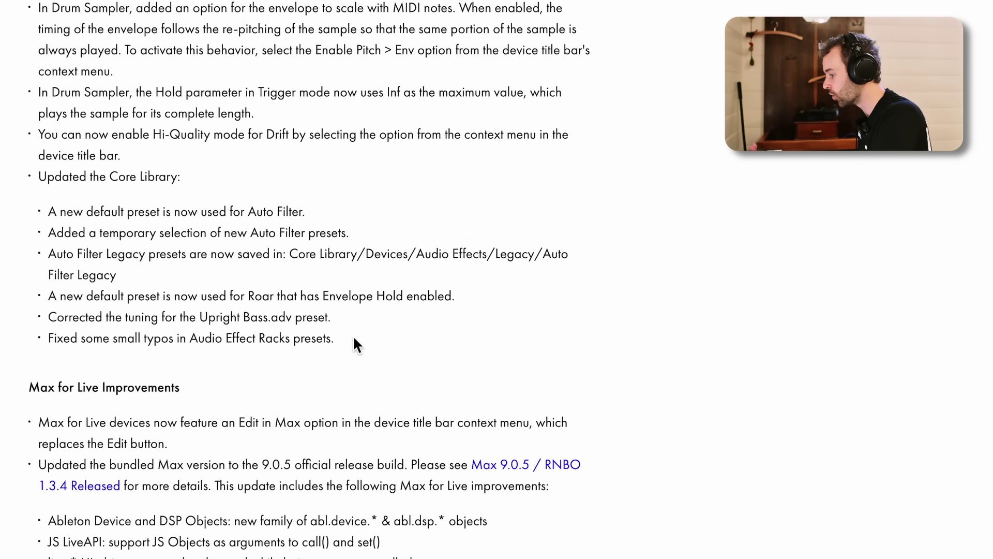
pyautogui.moveTo(331, 214); pyautogui.dragTo(238, 213)
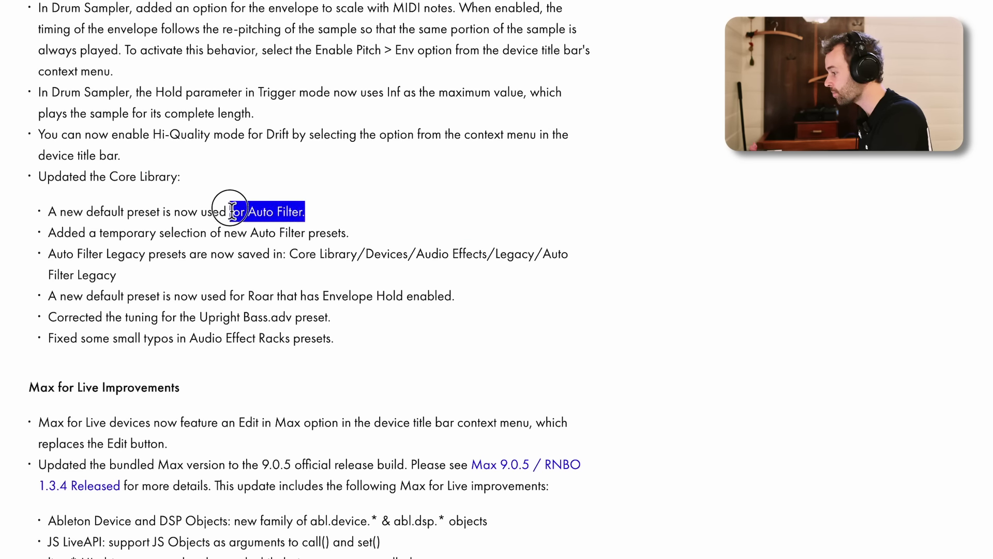
pyautogui.click(246, 217)
# Step: Skim the Max for Live Improvements section of the release notes through to its last entries
pyautogui.scroll(-4, 245, 213)
pyautogui.moveTo(35, 160); pyautogui.dragTo(220, 224)
pyautogui.click(359, 230)
pyautogui.scroll(-3, 359, 230)
pyautogui.scroll(-5, 361, 228)
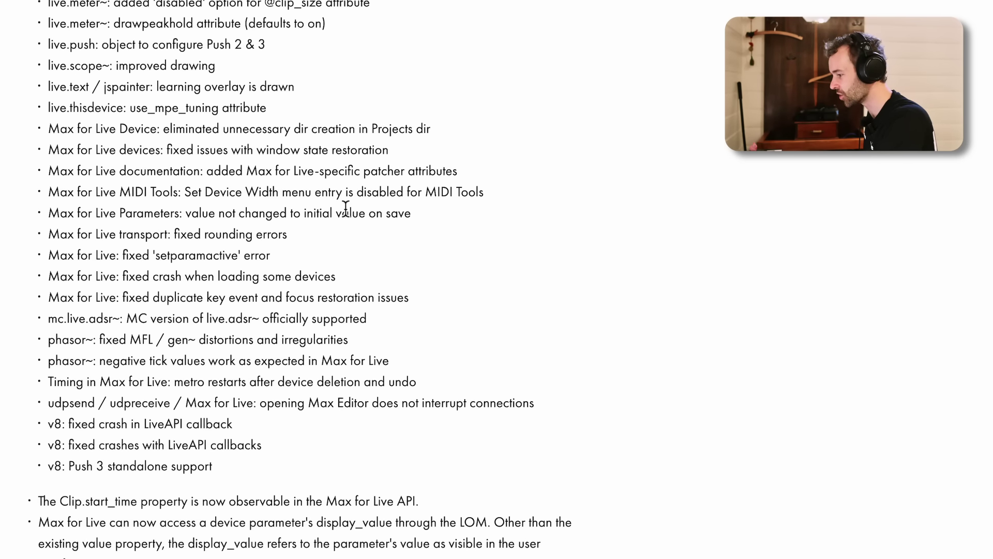
pyautogui.scroll(-1, 350, 209)
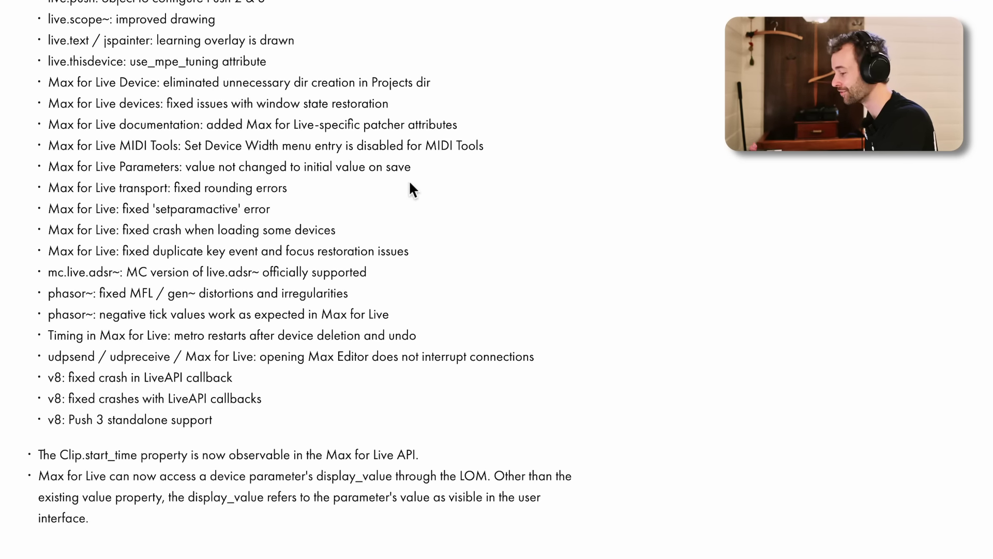
pyautogui.scroll(-1, 409, 179)
pyautogui.scroll(1, 407, 176)
pyautogui.scroll(1, 406, 173)
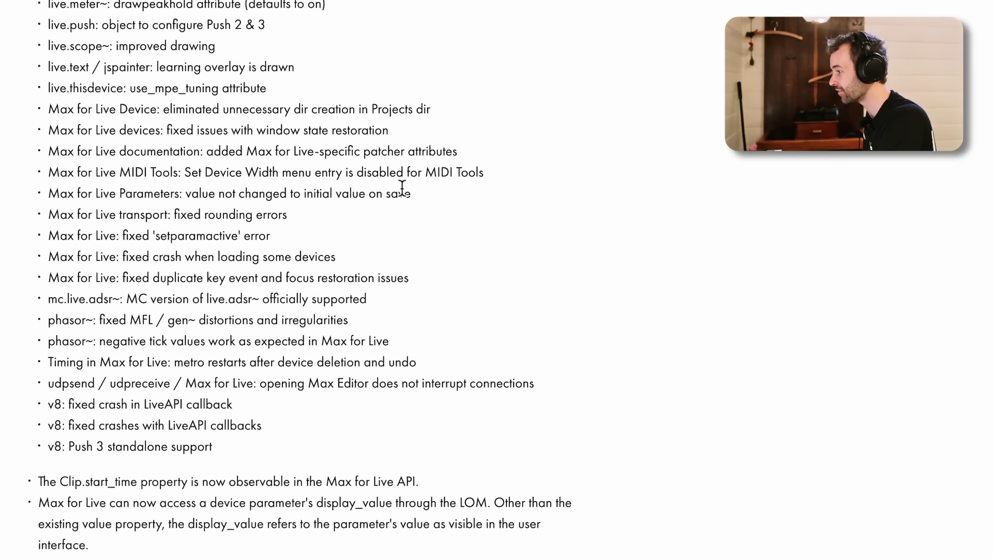
# Step: Read the Arrangement View Improvements note on the Show/Hide Take Lanes button and the Insert Take Lane option
pyautogui.scroll(-10, 473, 238)
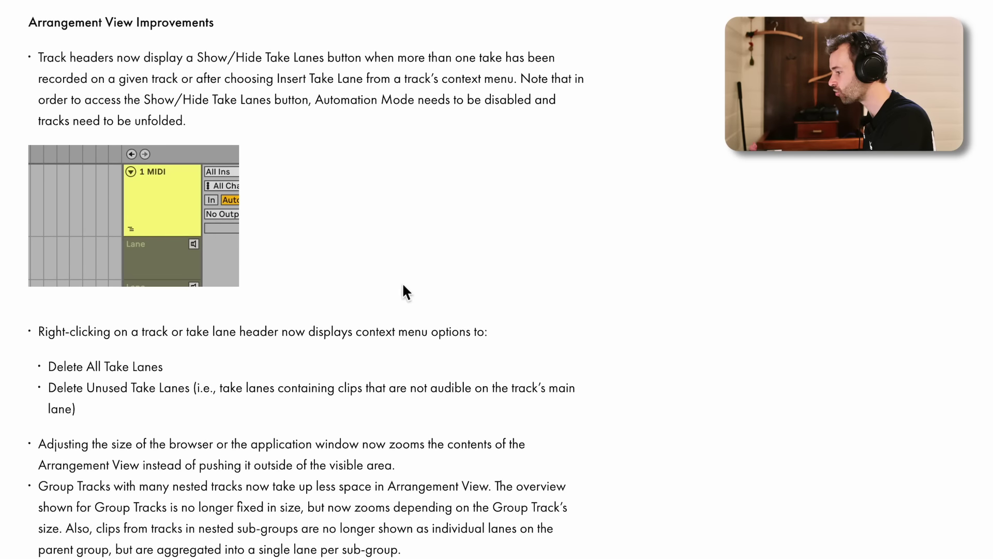
pyautogui.moveTo(38, 58); pyautogui.dragTo(408, 69)
pyautogui.click(196, 75)
pyautogui.click(201, 64)
pyautogui.click(398, 70)
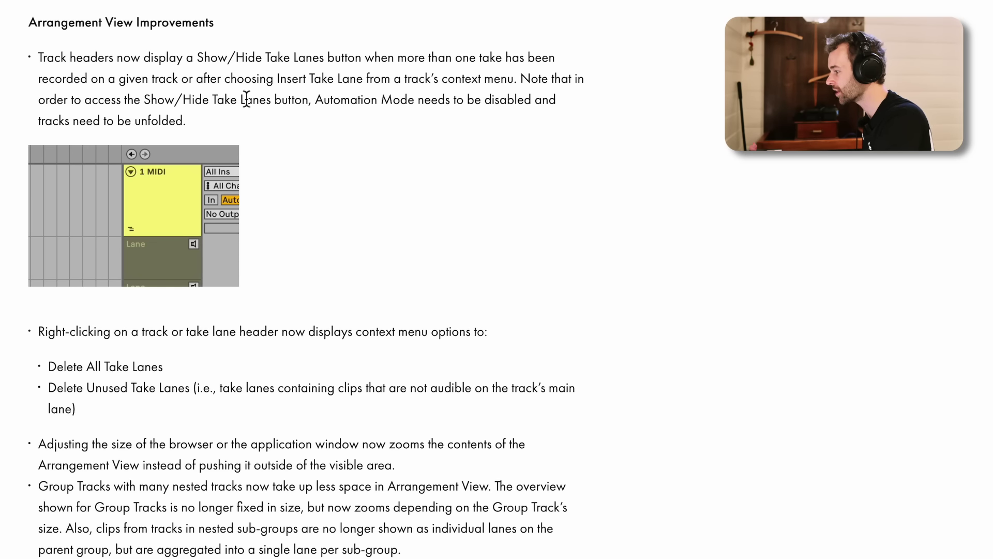
pyautogui.moveTo(299, 79); pyautogui.dragTo(461, 87)
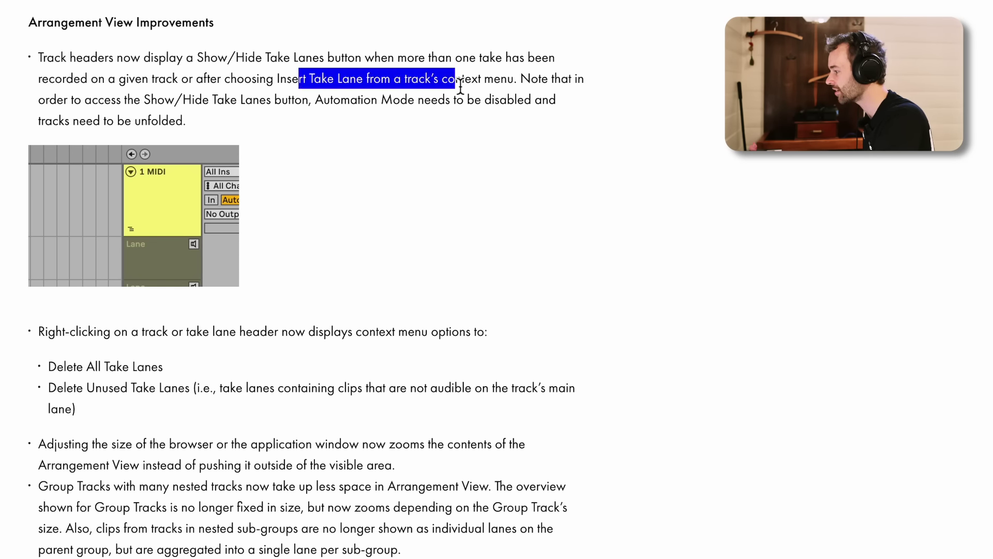
pyautogui.click(466, 87)
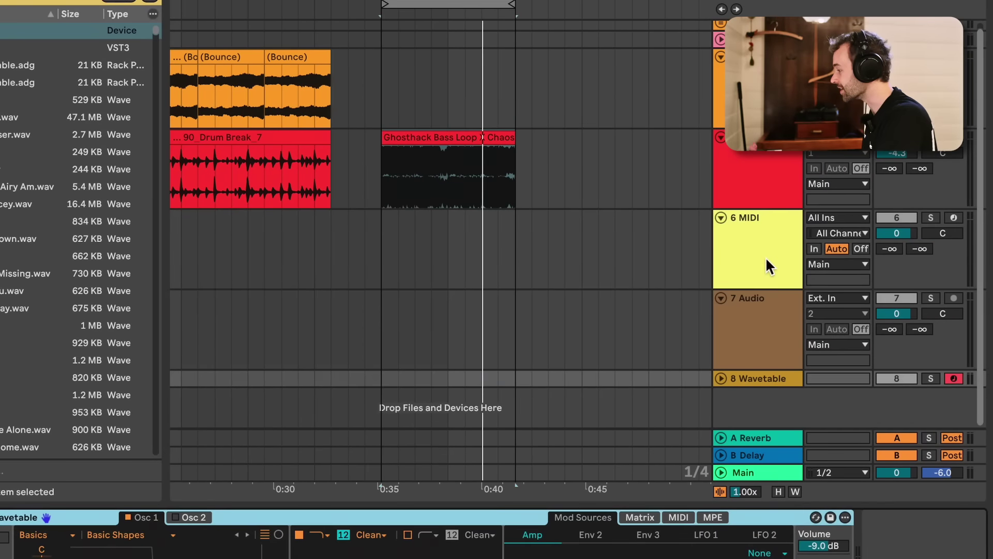
# Step: Turn on Show Take Lanes for the 90_Drum Break track and insert two take lanes
pyautogui.click(766, 258)
pyautogui.click(666, 260)
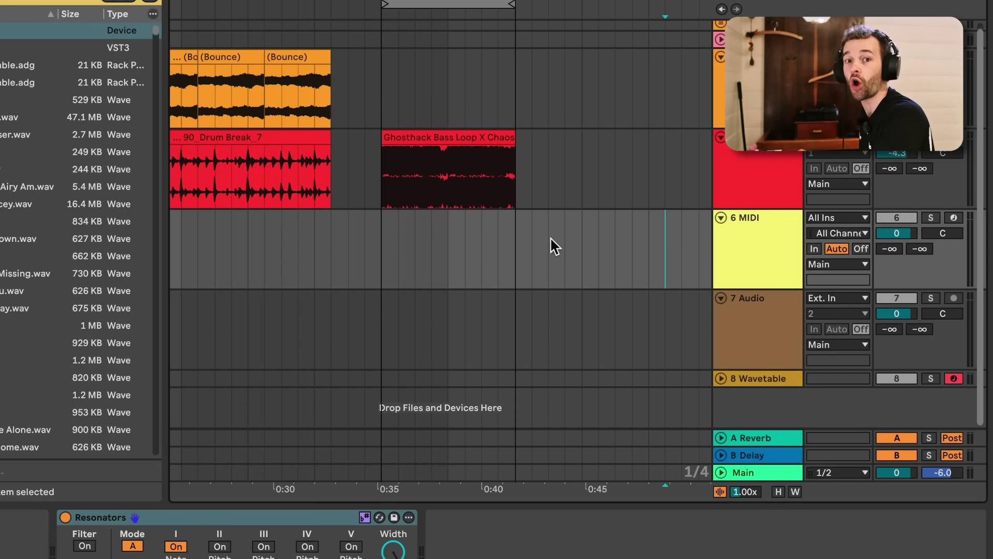
pyautogui.rightClick(749, 177)
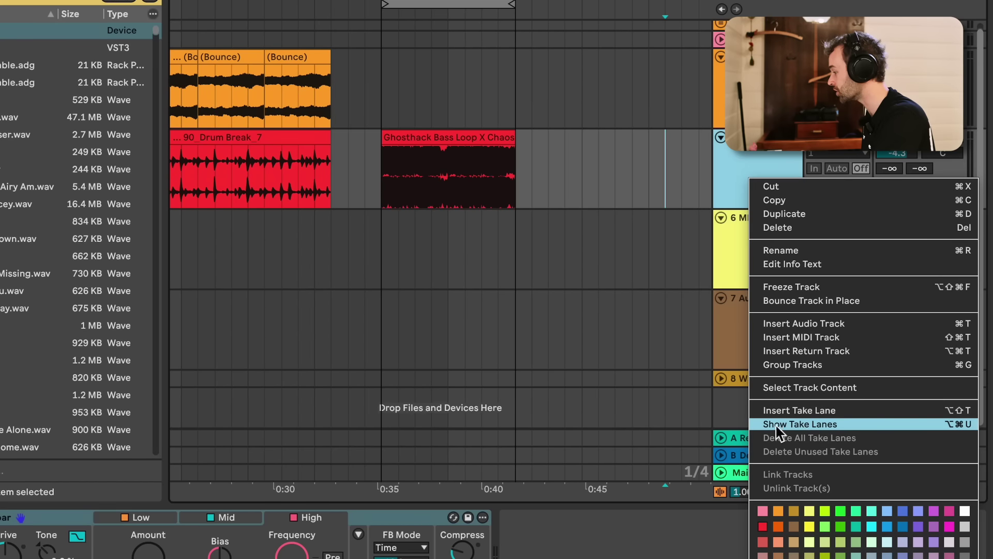
pyautogui.click(834, 425)
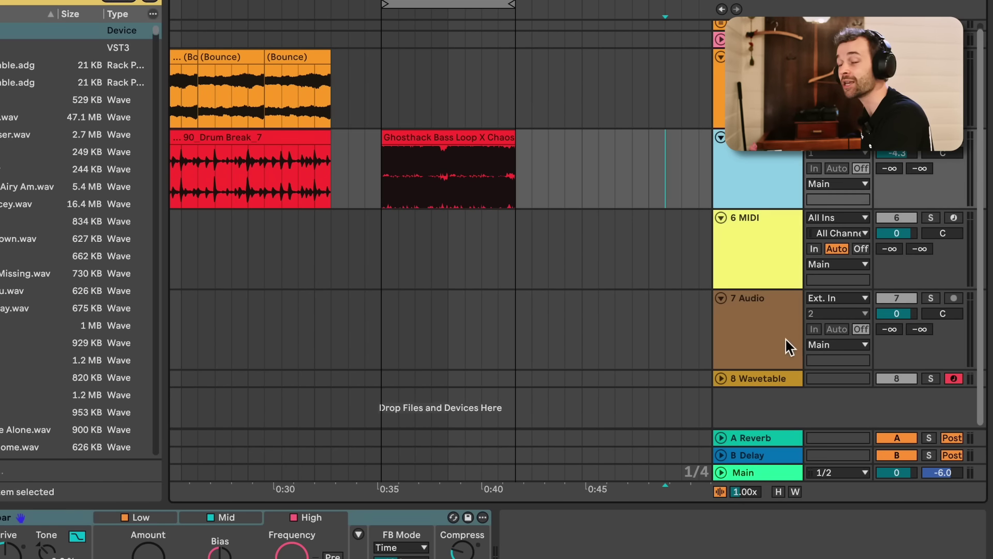
pyautogui.rightClick(759, 158)
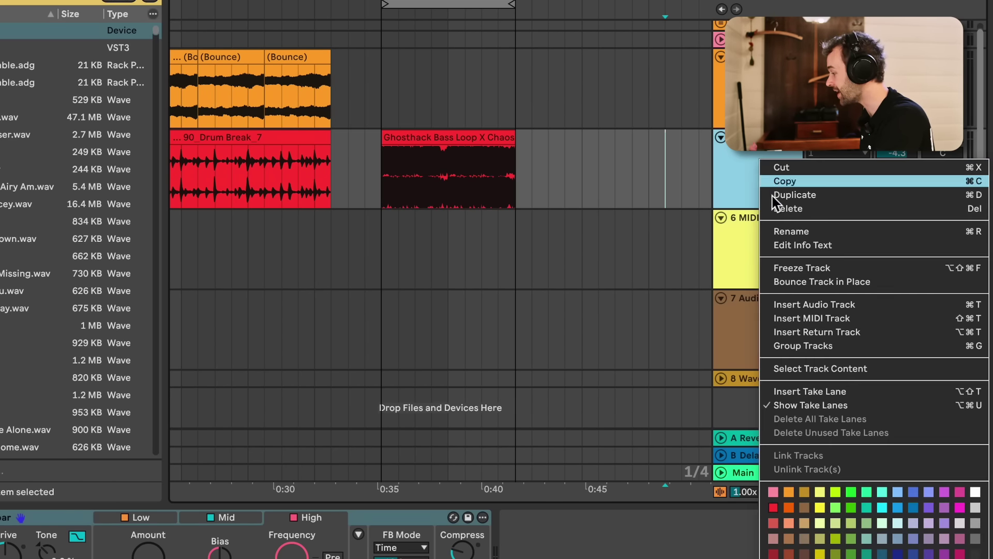
pyautogui.click(822, 385)
pyautogui.rightClick(756, 185)
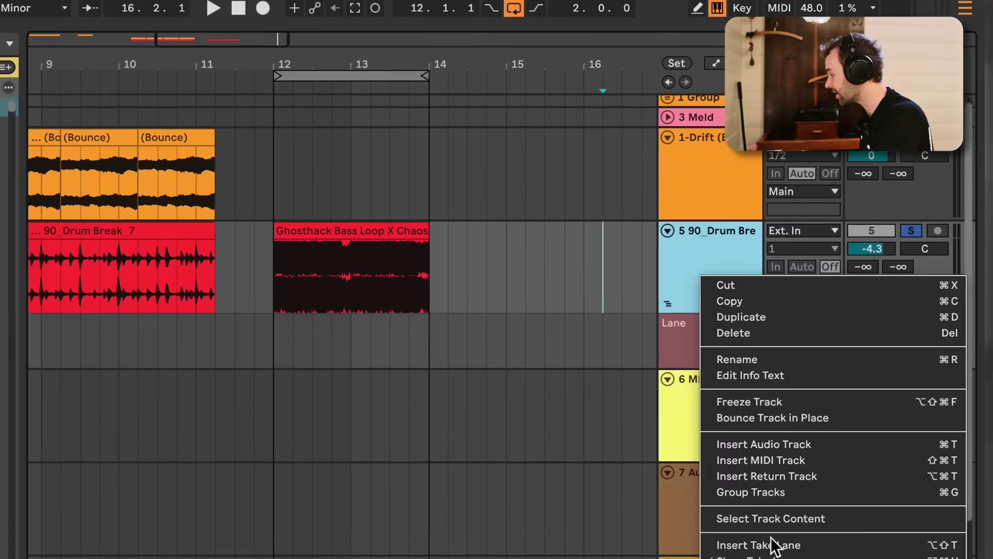
pyautogui.click(771, 539)
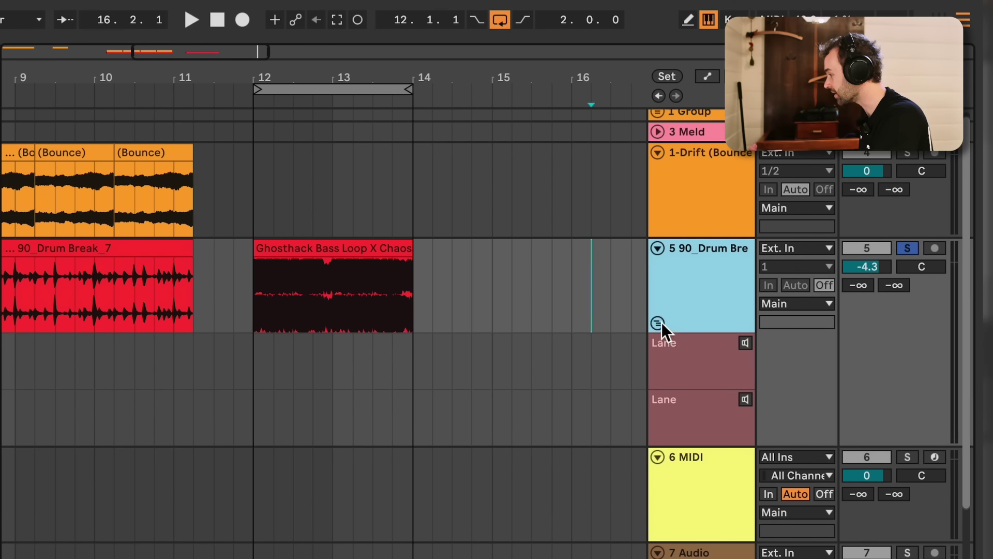
# Step: Toggle the 90_Drum Break track's take lanes off and back on from its track header
pyautogui.click(660, 323)
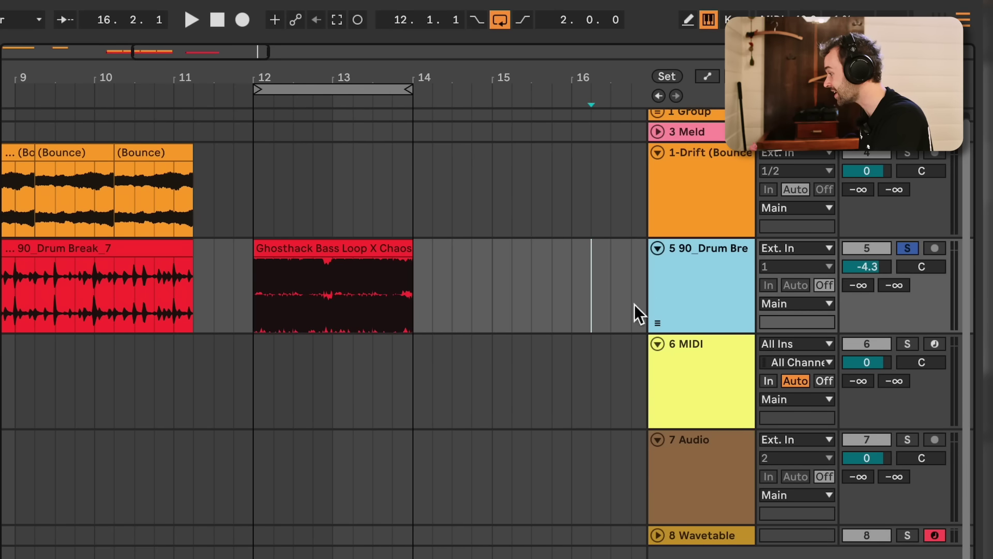
pyautogui.click(577, 297)
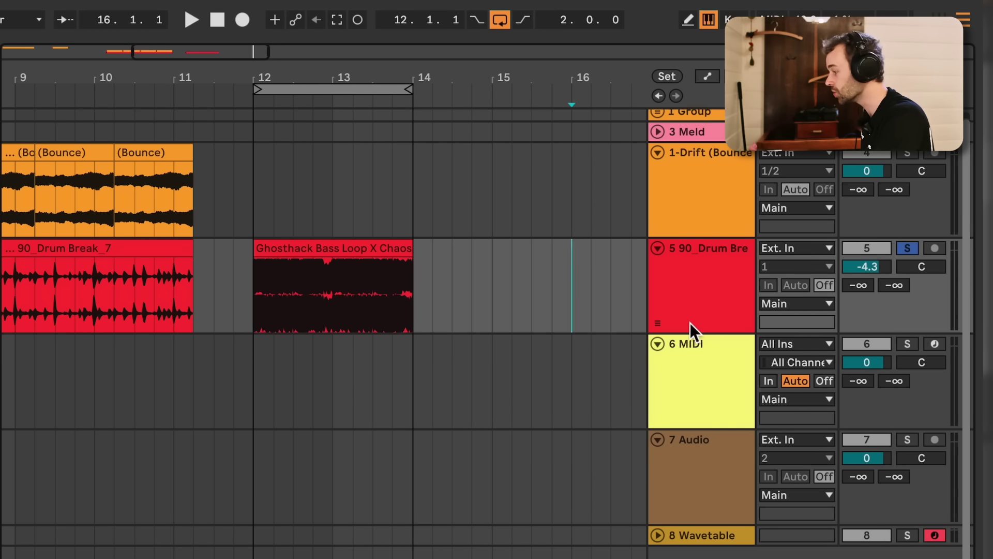
pyautogui.click(662, 325)
pyautogui.click(663, 325)
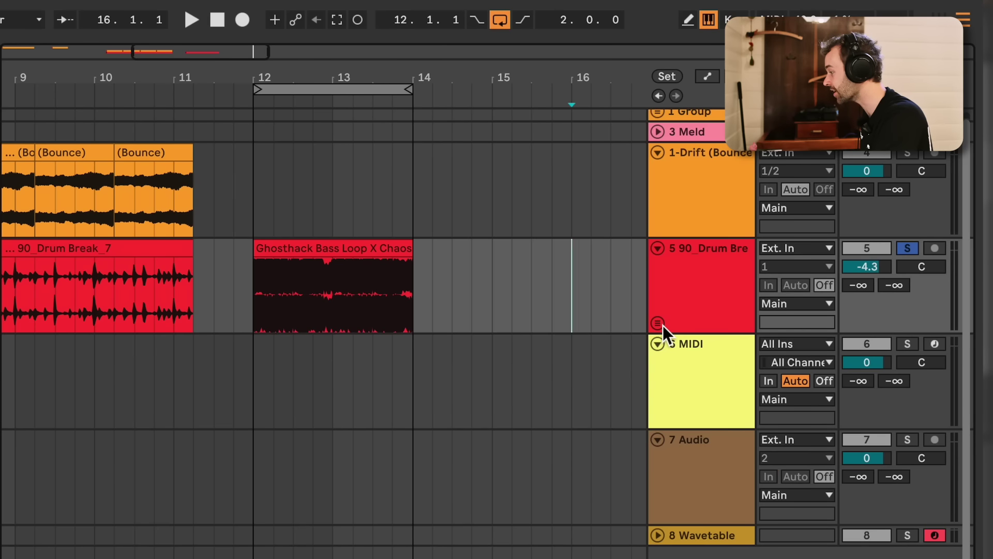
pyautogui.click(663, 325)
pyautogui.click(703, 315)
pyautogui.click(662, 324)
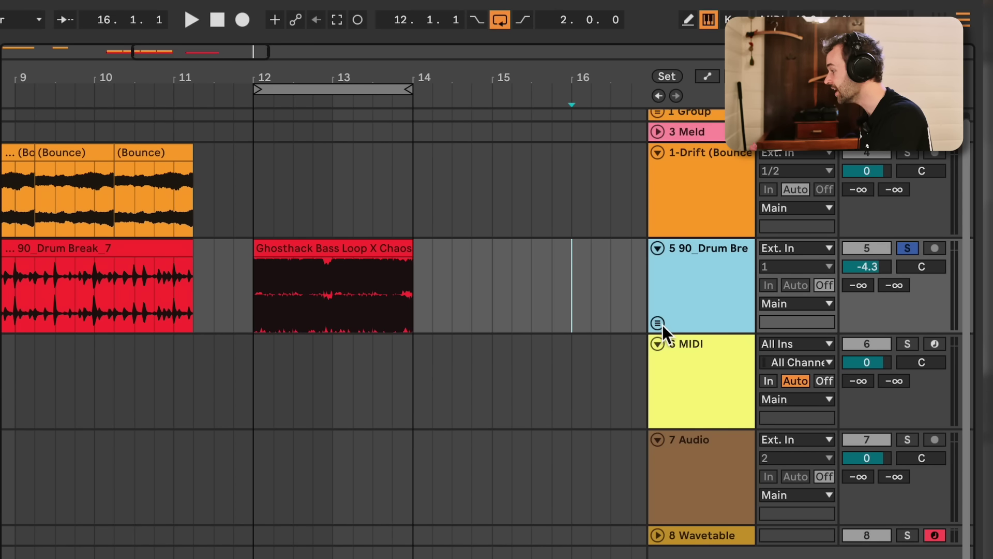
pyautogui.click(662, 324)
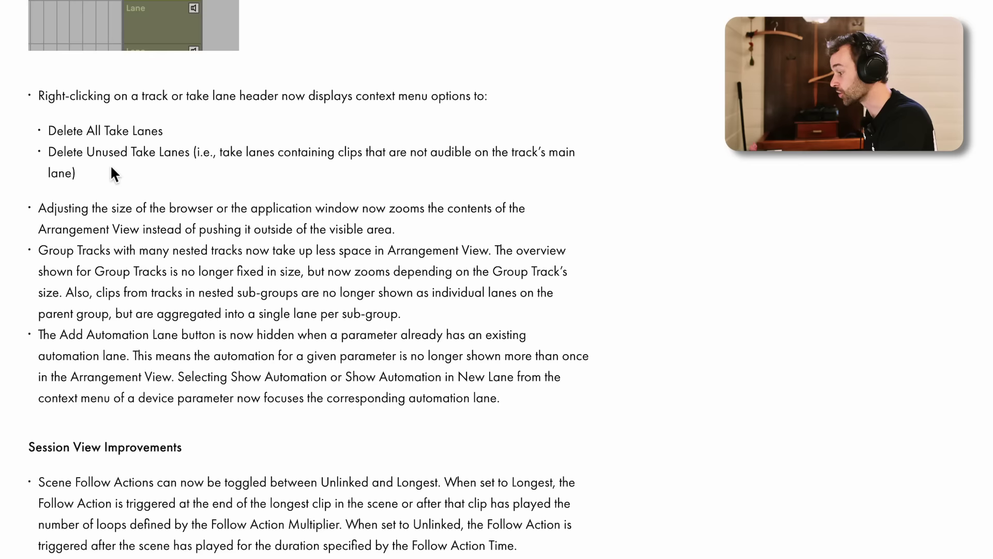
# Step: Read the note on Delete All Take Lanes and Delete Unused Take Lanes, and view those options for a take lane of the 90_Drum Break track
pyautogui.moveTo(48, 132); pyautogui.dragTo(160, 133)
pyautogui.click(119, 156)
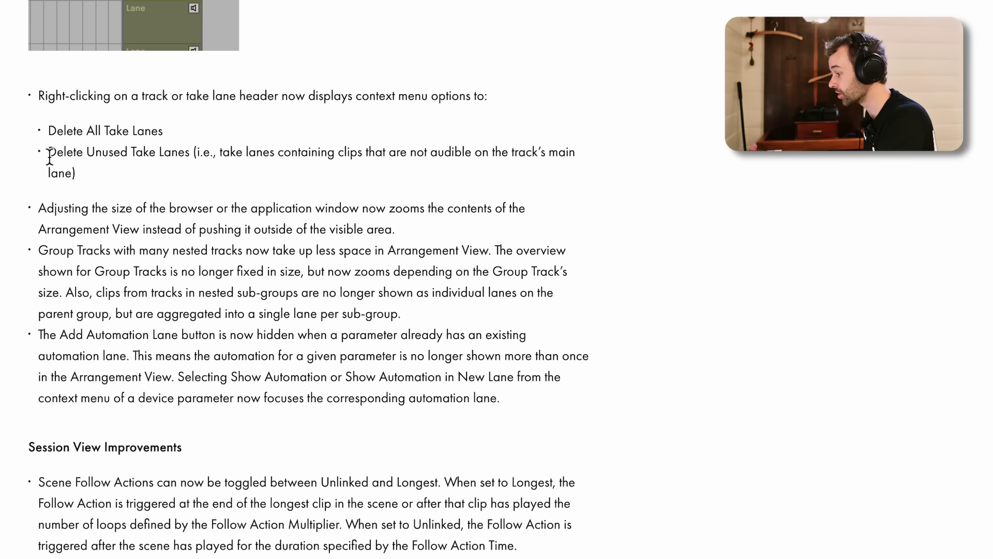
pyautogui.moveTo(49, 156); pyautogui.dragTo(206, 157)
pyautogui.click(207, 163)
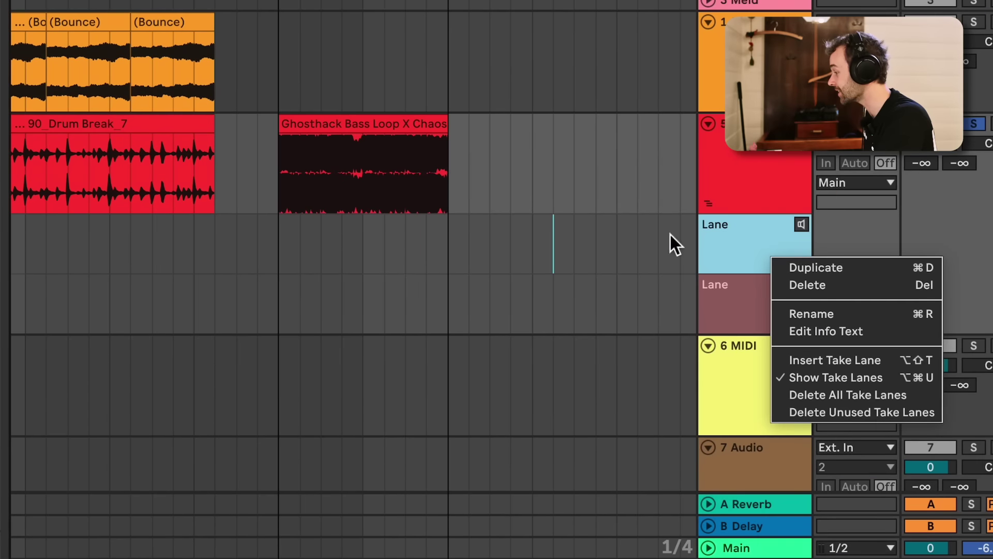
pyautogui.click(745, 261)
pyautogui.rightClick(751, 243)
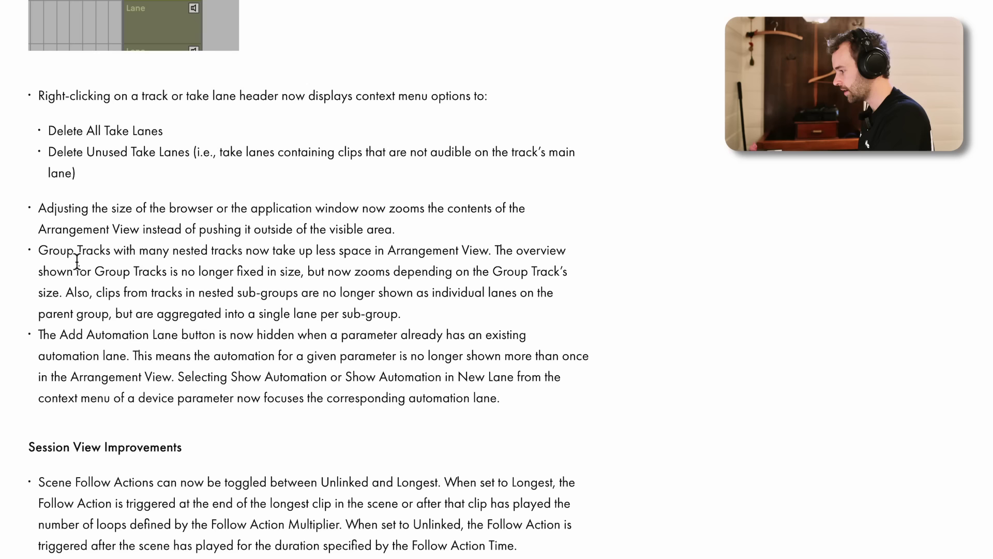
# Step: Read the release note on Group Tracks with many nested tracks taking up less space in Arrangement View
pyautogui.moveTo(38, 251); pyautogui.dragTo(416, 281)
pyautogui.click(416, 280)
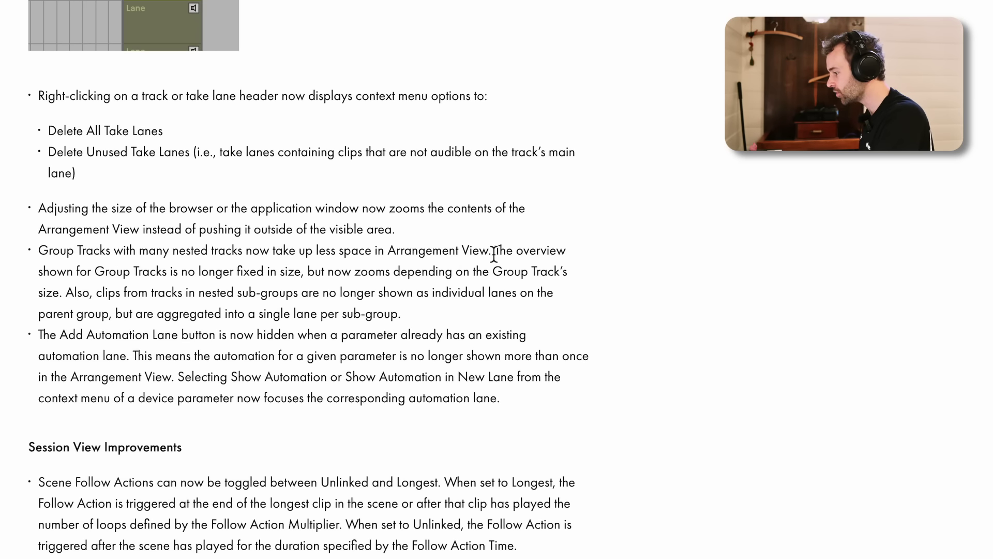
pyautogui.moveTo(496, 252); pyautogui.dragTo(197, 288)
pyautogui.click(275, 286)
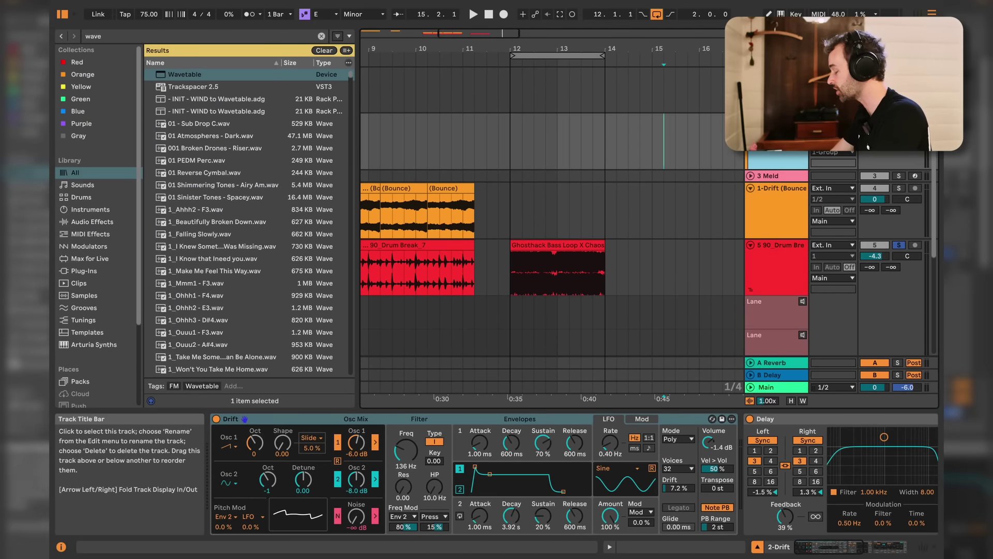
# Step: Insert 26 audio tracks inside the 1 Group track, below the 2 Drift track
pyautogui.hotkey('ctrl', 't')
pyautogui.hotkey('ctrl', 't')
pyautogui.hotkey('ctrl', 't')
pyautogui.hotkey('ctrl', 't')
pyautogui.hotkey('ctrl', 't')
pyautogui.hotkey('ctrl', 't')
pyautogui.hotkey('ctrl', 't')
pyautogui.hotkey('ctrl', 't')
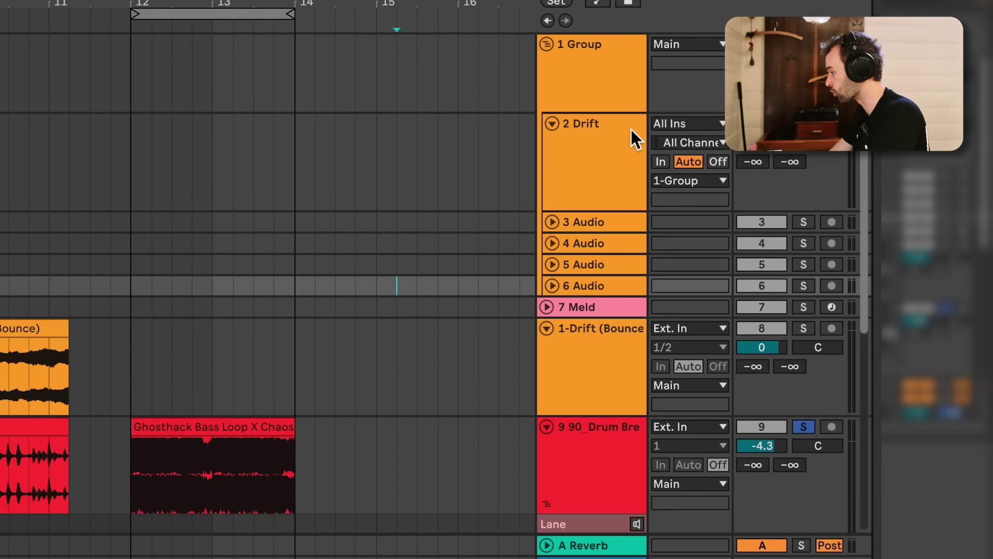
pyautogui.hotkey('ctrl', 't')
pyautogui.hotkey('ctrl', 't')
pyautogui.hotkey('ctrl', 't')
pyautogui.hotkey('ctrl', 't')
pyautogui.hotkey('ctrl', 't')
pyautogui.hotkey('ctrl', 't')
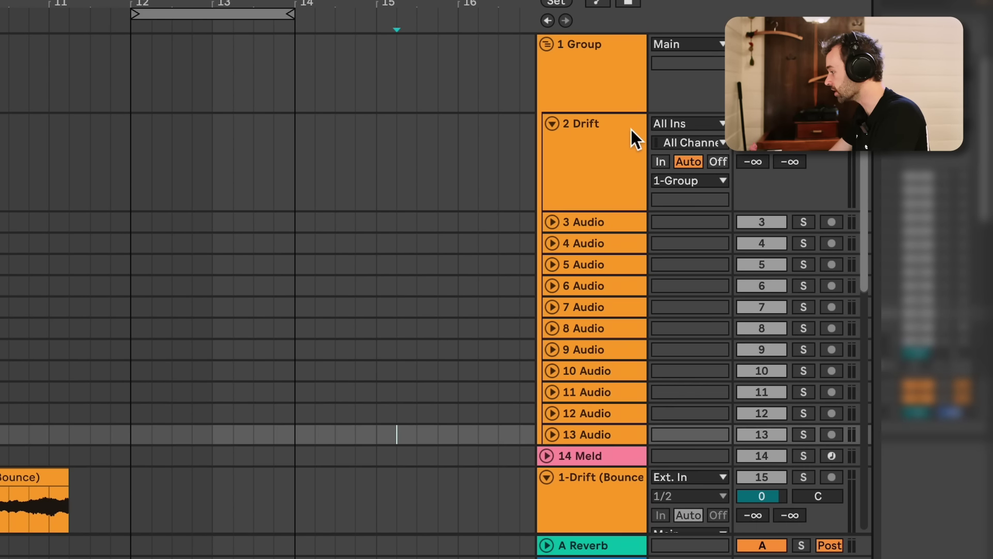
pyautogui.hotkey('ctrl', 't')
pyautogui.hotkey('ctrl', 't')
pyautogui.hotkey('ctrl', 't')
pyautogui.hotkey('ctrl', 't')
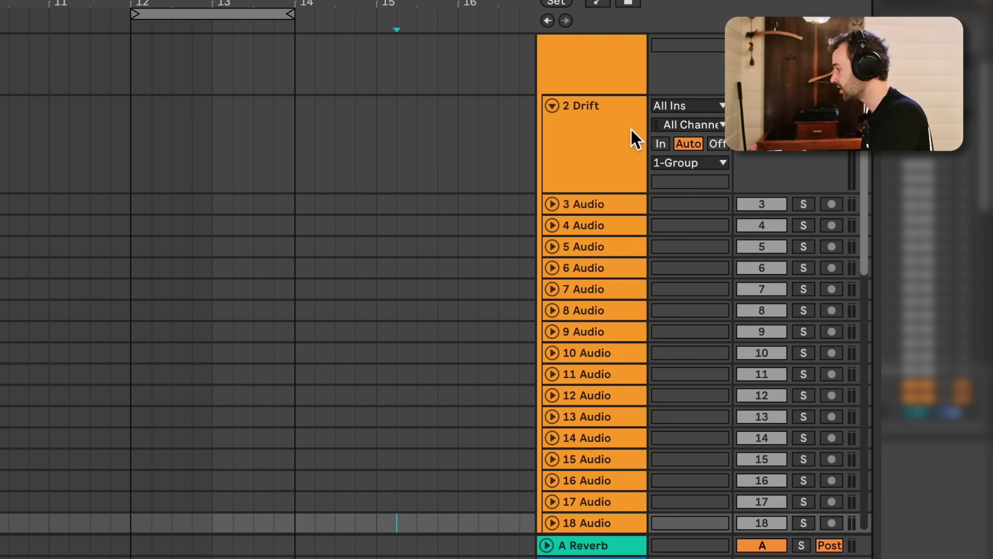
pyautogui.hotkey('ctrl', 't')
pyautogui.hotkey('ctrl', 't')
pyautogui.hotkey('ctrl', 't')
pyautogui.hotkey('ctrl', 't')
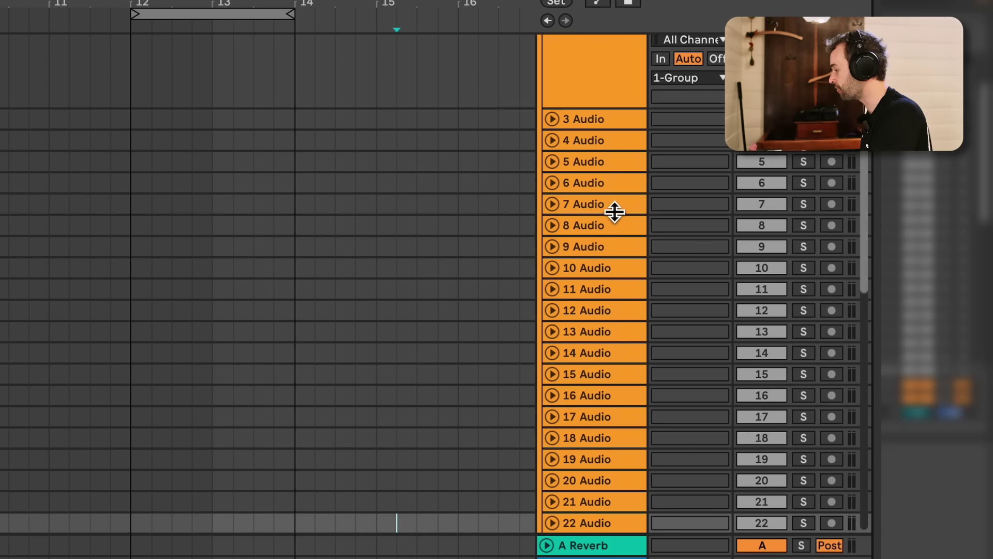
pyautogui.hotkey('ctrl', 't')
pyautogui.hotkey('ctrl', 't')
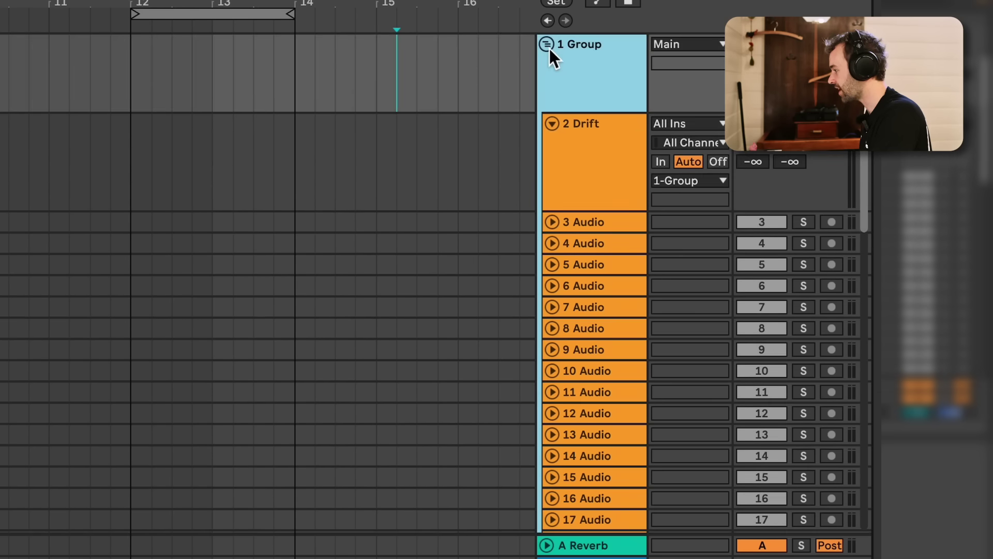
# Step: Fold the 2 Drift track, try several heights for the 1 Group track, and collapse the group to minimum height
pyautogui.click(549, 48)
pyautogui.moveTo(592, 58)
pyautogui.mouseDown()
pyautogui.moveTo(592, 103)
pyautogui.moveTo(593, 76)
pyautogui.mouseUp()
pyautogui.click(579, 101)
pyautogui.click(551, 84)
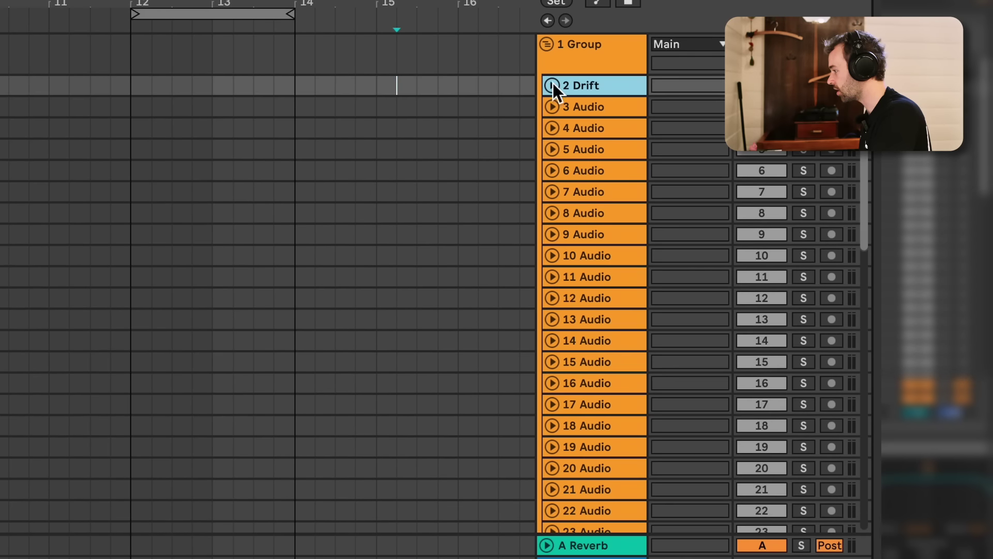
pyautogui.click(565, 75)
pyautogui.moveTo(574, 80); pyautogui.dragTo(581, 138)
pyautogui.press('super+z')
pyautogui.moveTo(595, 75)
pyautogui.mouseDown()
pyautogui.moveTo(595, 60)
pyautogui.moveTo(596, 206)
pyautogui.moveTo(603, 61)
pyautogui.mouseUp()
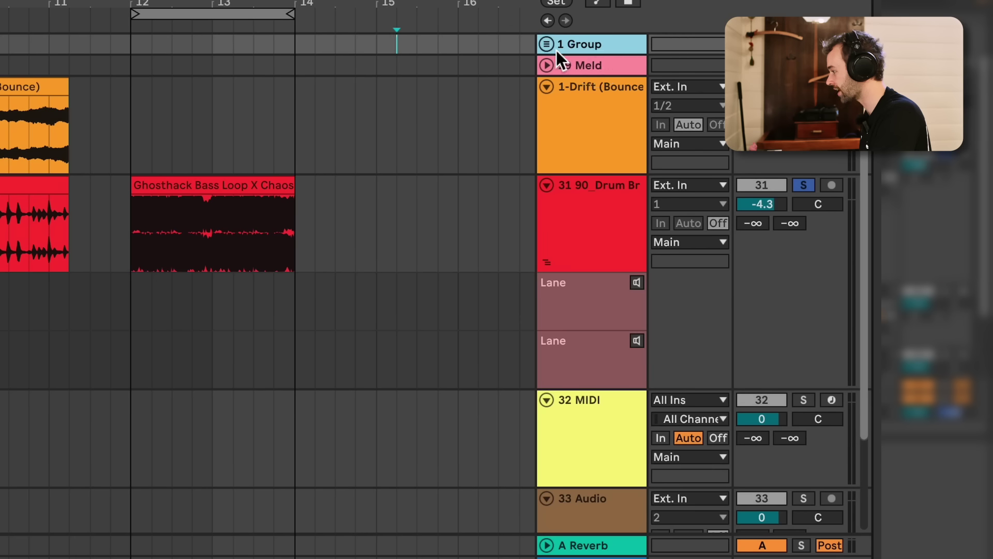
# Step: Zoom the arrangement out to about bar 57, unfold the 1 Group track and enlarge its height
pyautogui.scroll(-5, 528, 42)
pyautogui.scroll(-2, 529, 42)
pyautogui.click(352, 43)
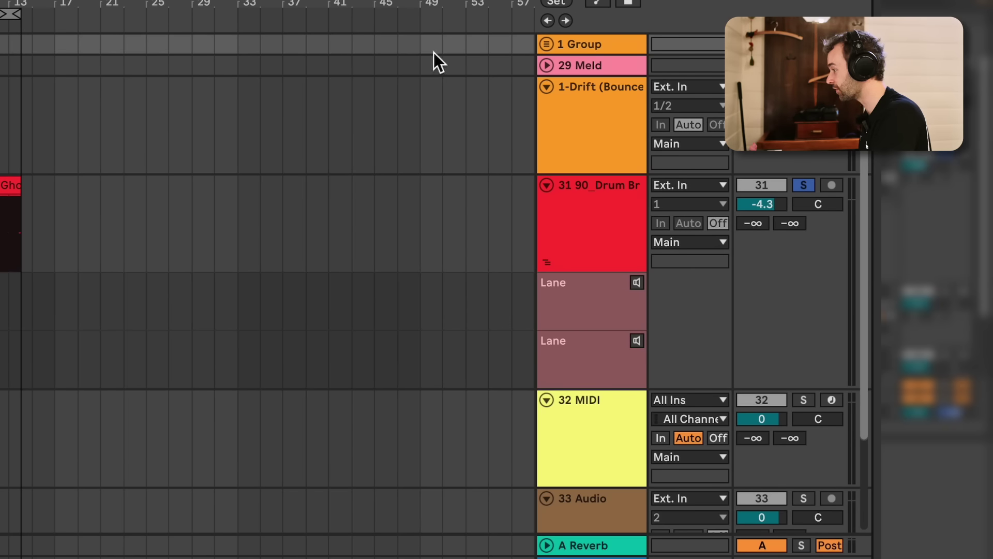
pyautogui.click(548, 46)
pyautogui.click(574, 48)
pyautogui.click(553, 46)
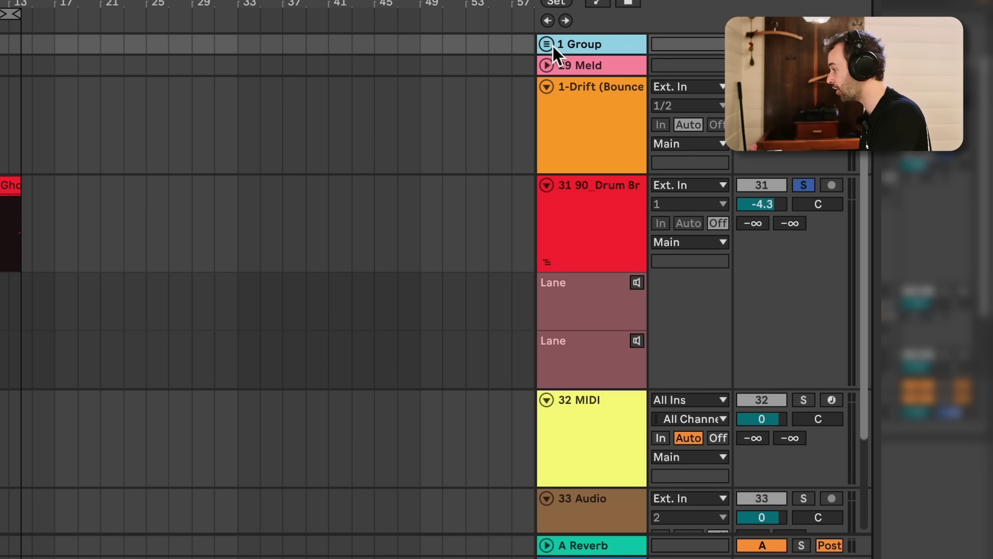
pyautogui.moveTo(562, 56); pyautogui.dragTo(579, 125)
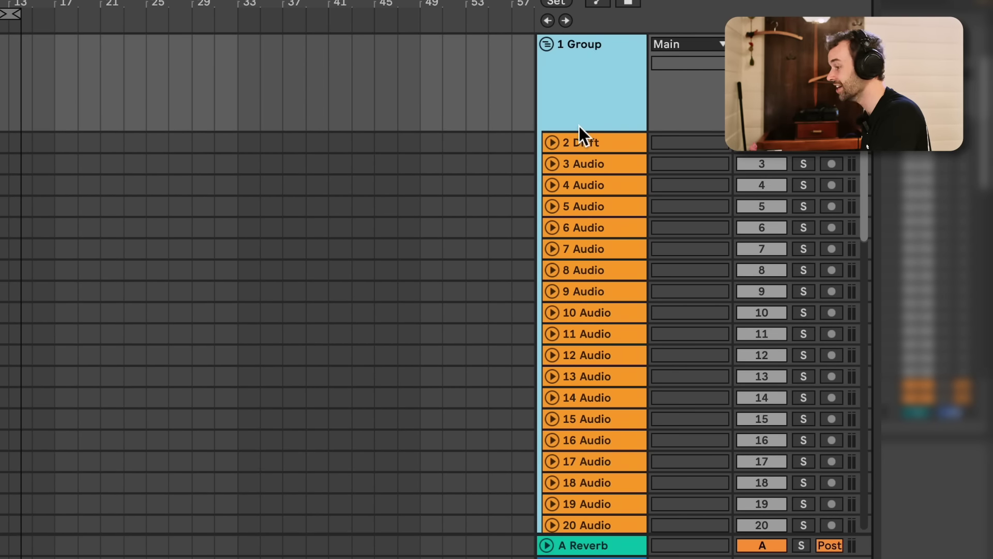
pyautogui.click(586, 138)
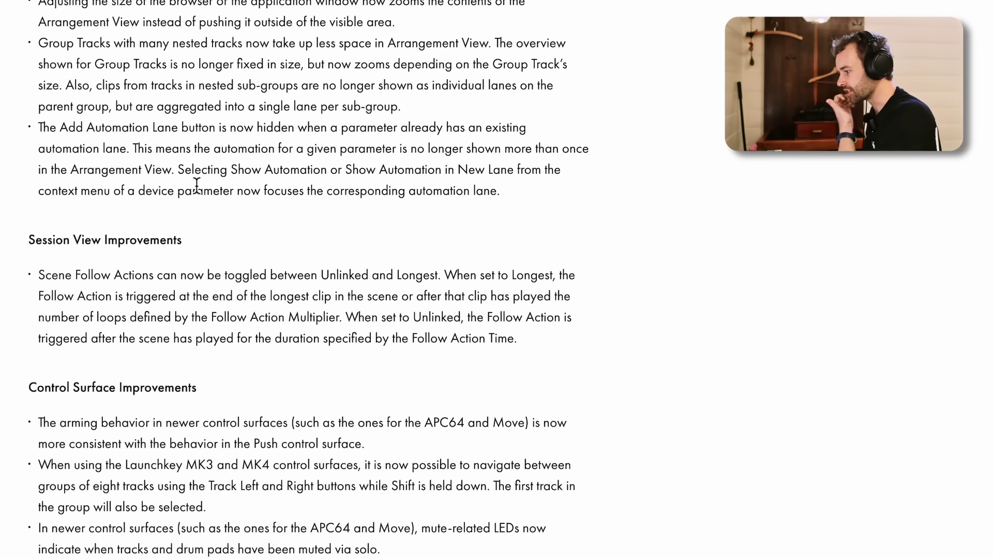
# Step: Read the Session View Improvements note on toggling Scene Follow Actions between Unlinked and Longest
pyautogui.scroll(-3, 225, 212)
pyautogui.moveTo(36, 206); pyautogui.dragTo(549, 207)
pyautogui.click(454, 210)
pyautogui.click(196, 231)
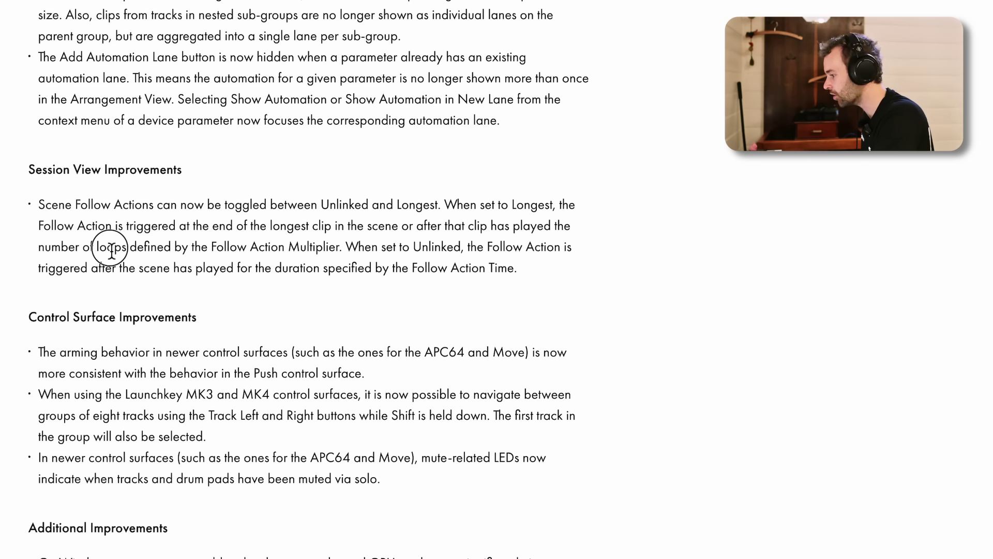
pyautogui.moveTo(208, 248); pyautogui.dragTo(435, 248)
pyautogui.moveTo(38, 268); pyautogui.dragTo(521, 269)
pyautogui.click(520, 269)
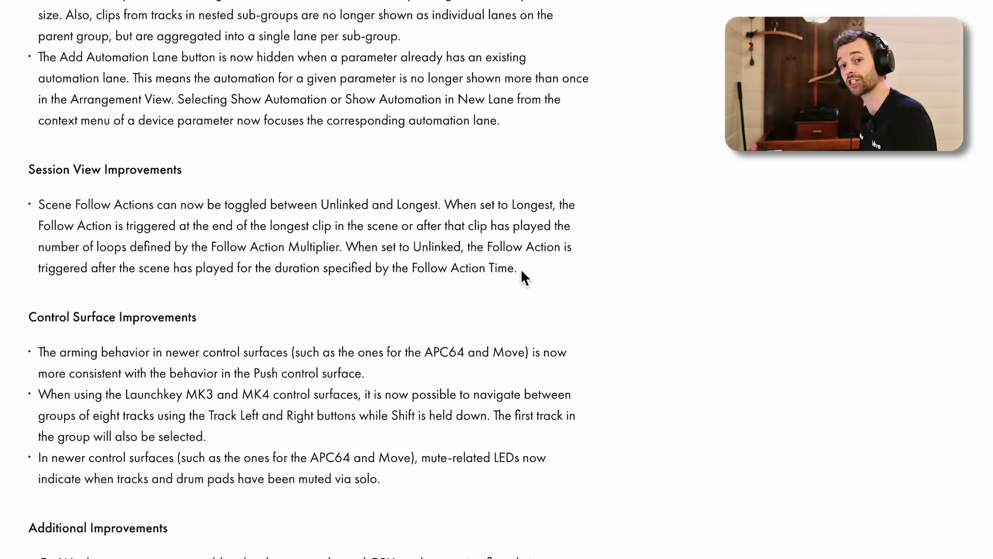
pyautogui.moveTo(520, 268); pyautogui.dragTo(41, 214)
pyautogui.click(40, 209)
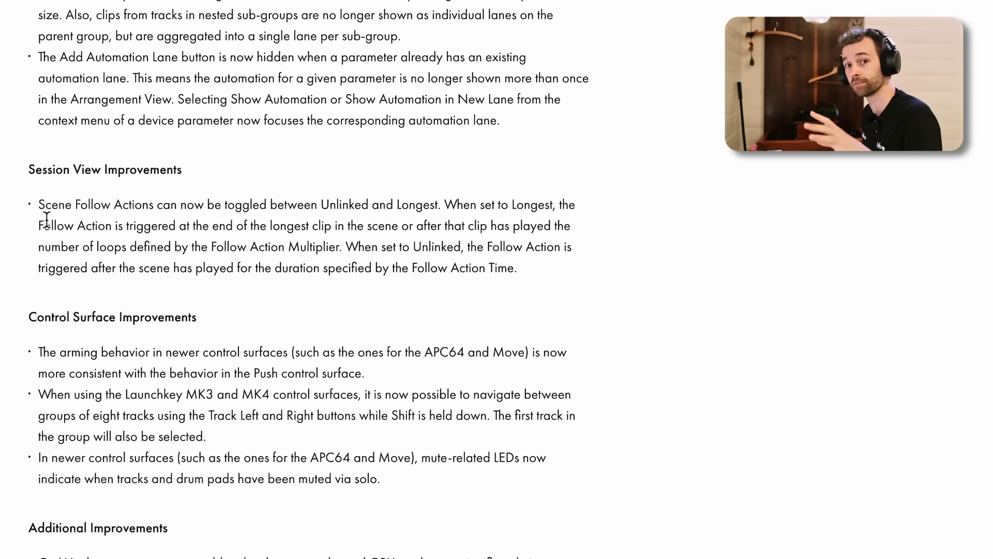
# Step: Skim the Control Surface Improvements section of the release notes
pyautogui.scroll(-3, 45, 219)
pyautogui.moveTo(43, 211); pyautogui.dragTo(412, 332)
pyautogui.click(412, 327)
pyautogui.scroll(-2, 393, 310)
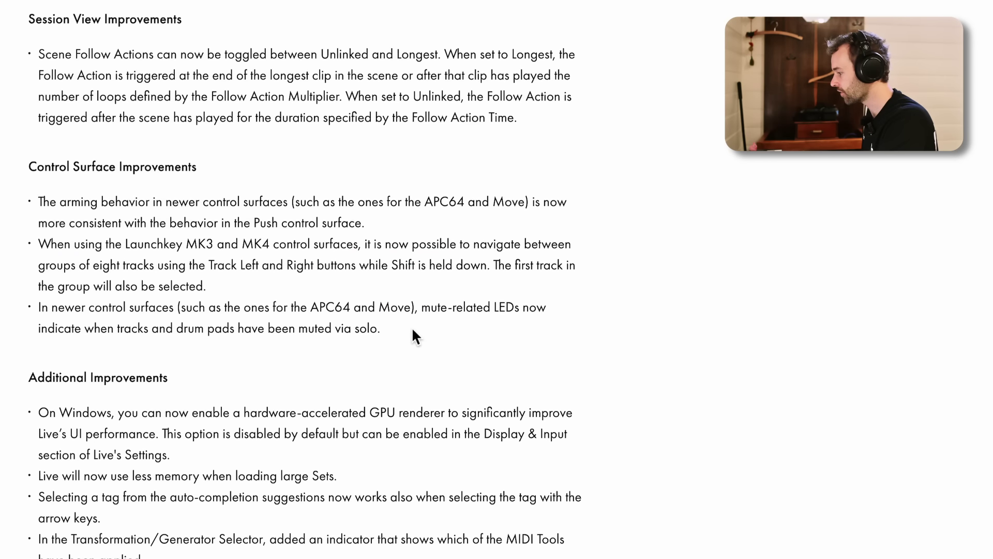
# Step: Skim the Additional Improvements section, from the Windows GPU renderer entry to the updated translations
pyautogui.scroll(-7, 392, 313)
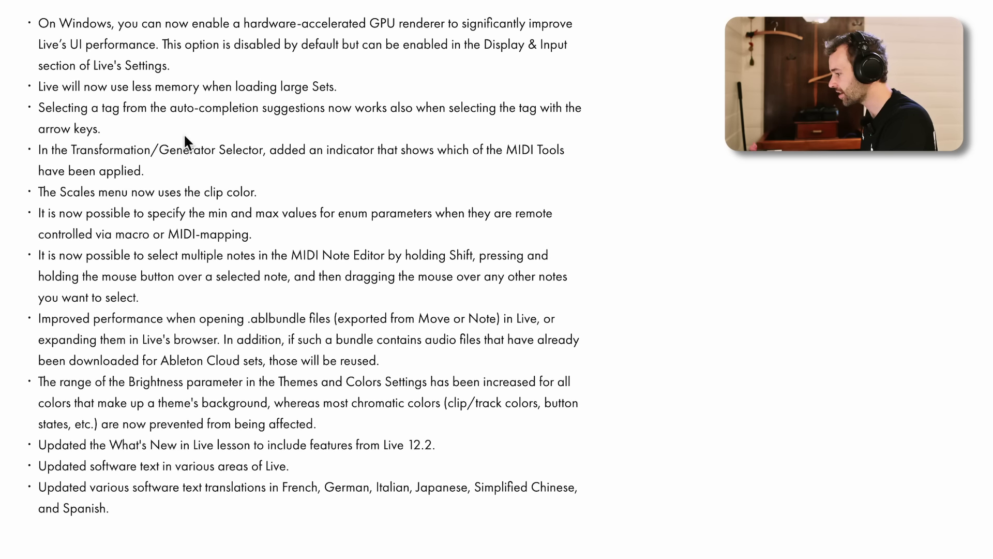
pyautogui.moveTo(34, 25); pyautogui.dragTo(330, 499)
pyautogui.click(329, 499)
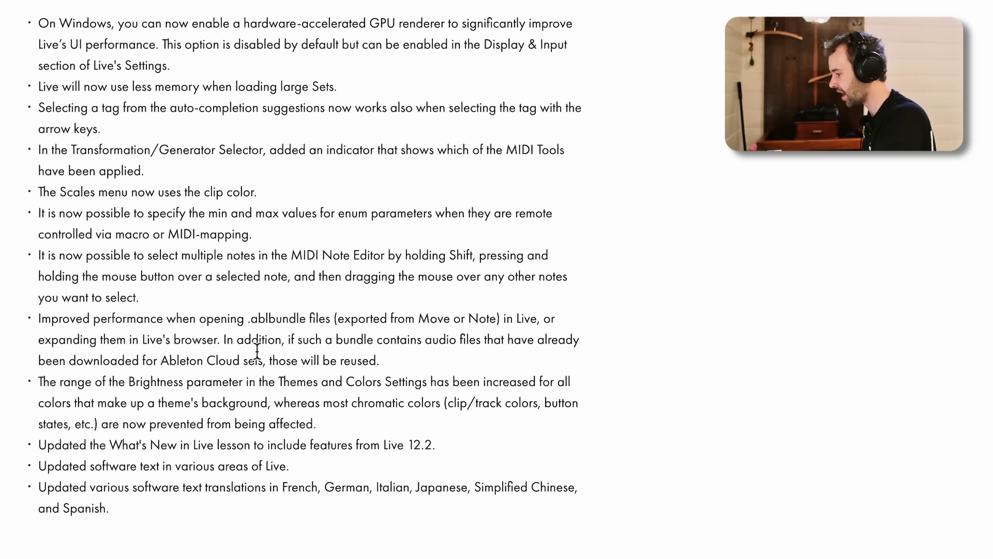
pyautogui.scroll(-1, 257, 352)
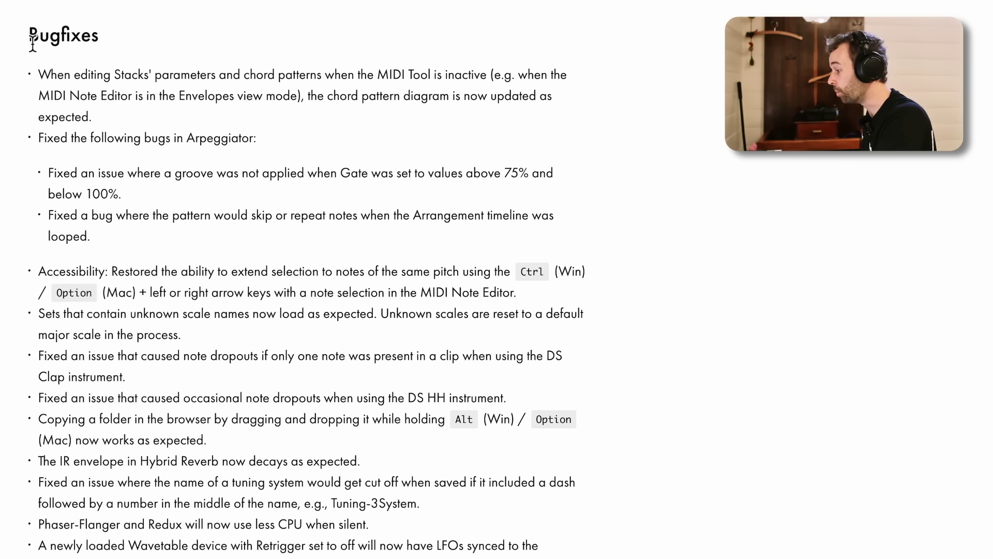
# Step: Skim the Bugfixes section to its end and return up the release notes past Additional Improvements
pyautogui.moveTo(51, 52); pyautogui.dragTo(44, 29)
pyautogui.scroll(-8, 256, 259)
pyautogui.scroll(-7, 256, 259)
pyautogui.scroll(-11, 261, 259)
pyautogui.scroll(-11, 262, 259)
pyautogui.scroll(-15, 262, 262)
pyautogui.scroll(-4, 263, 262)
pyautogui.click(257, 359)
pyautogui.click(75, 44)
pyautogui.scroll(11, 190, 139)
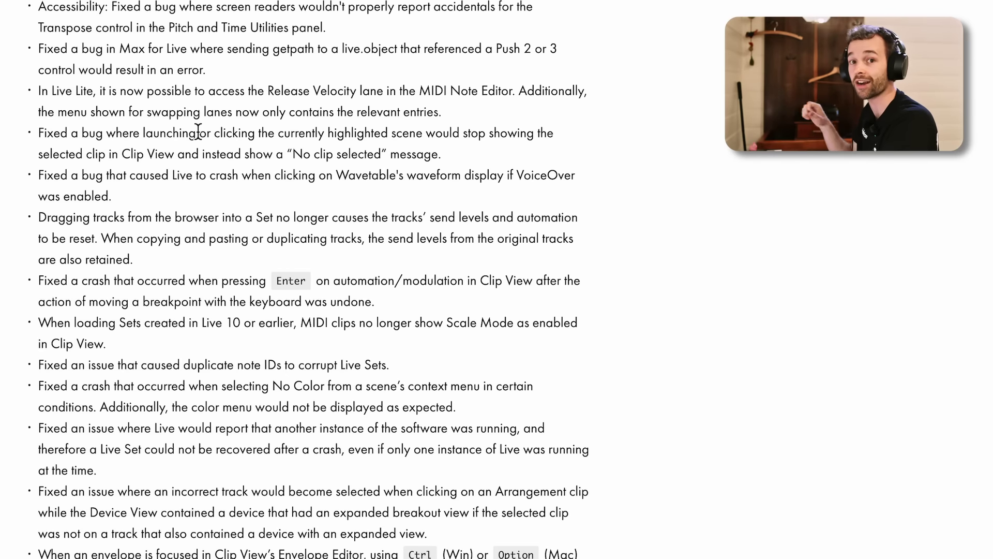
pyautogui.scroll(15, 420, 312)
pyautogui.scroll(20, 420, 306)
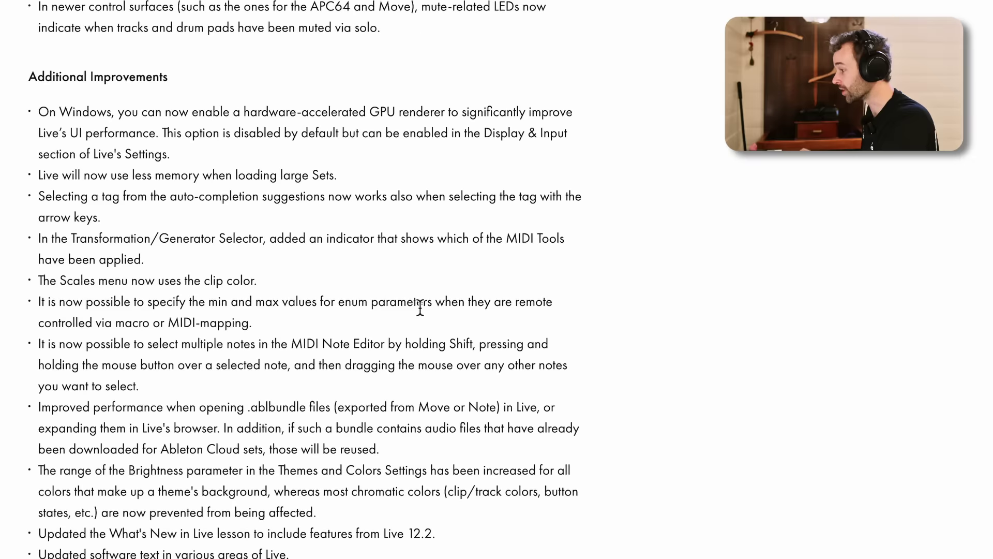
pyautogui.scroll(15, 420, 315)
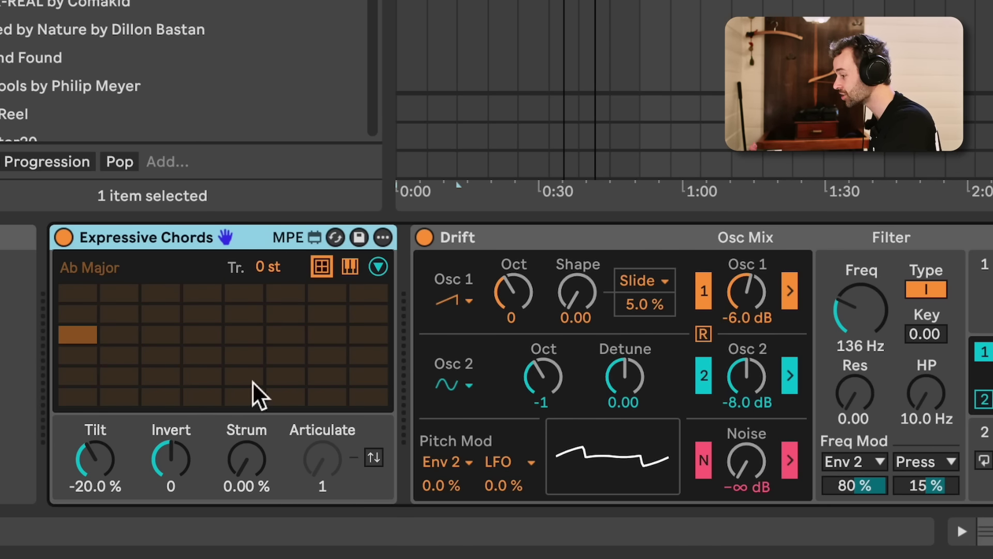
pyautogui.click(377, 267)
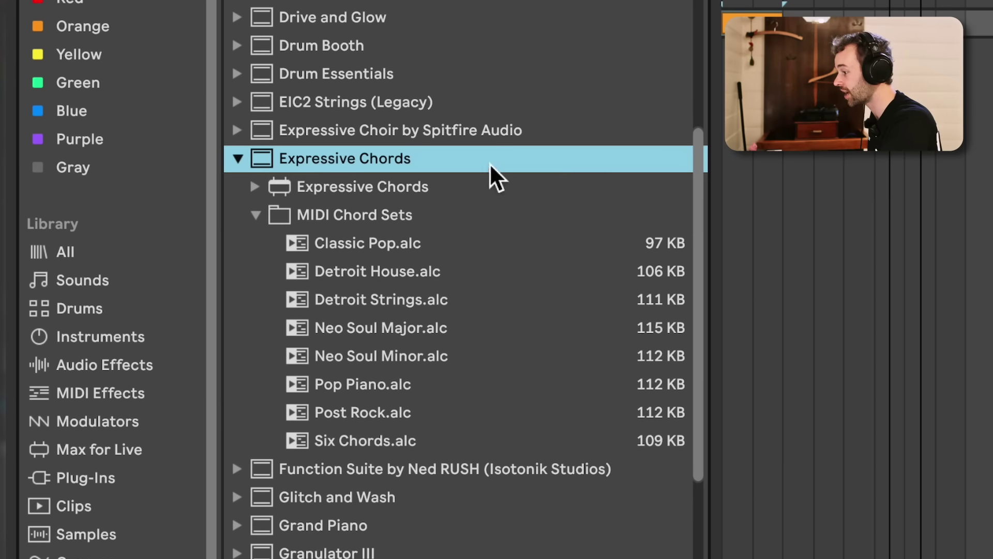
# Step: Place the Classic Pop.alc clip from the Expressive Chords pack's MIDI Chord Sets folder on the track at bar 17
pyautogui.click(255, 214)
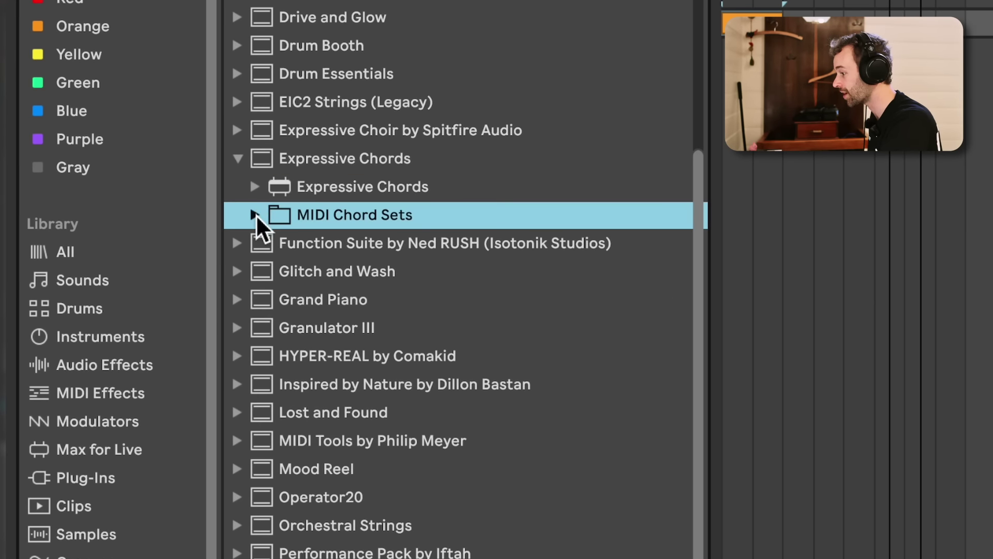
pyautogui.click(255, 216)
pyautogui.click(437, 220)
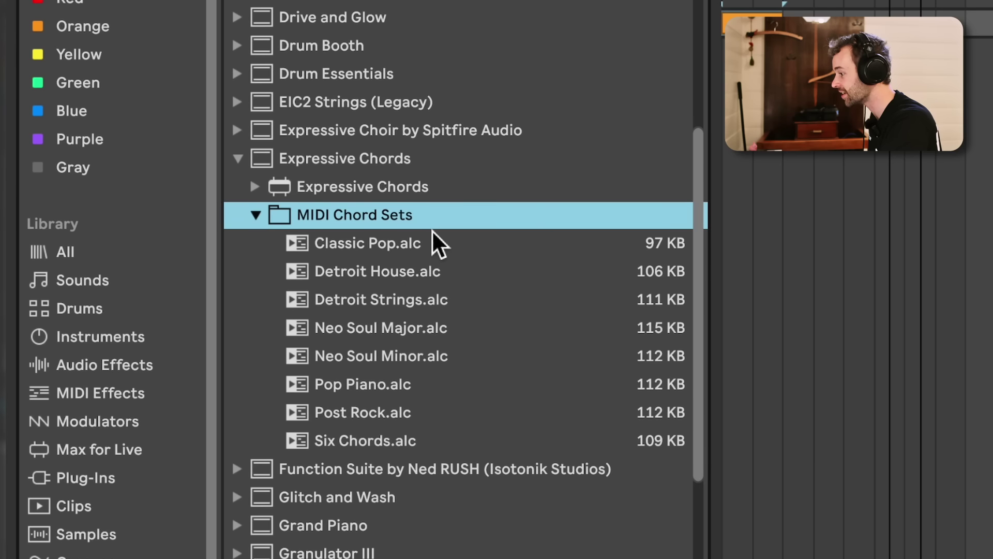
pyautogui.click(378, 244)
pyautogui.moveTo(378, 245); pyautogui.dragTo(972, 27)
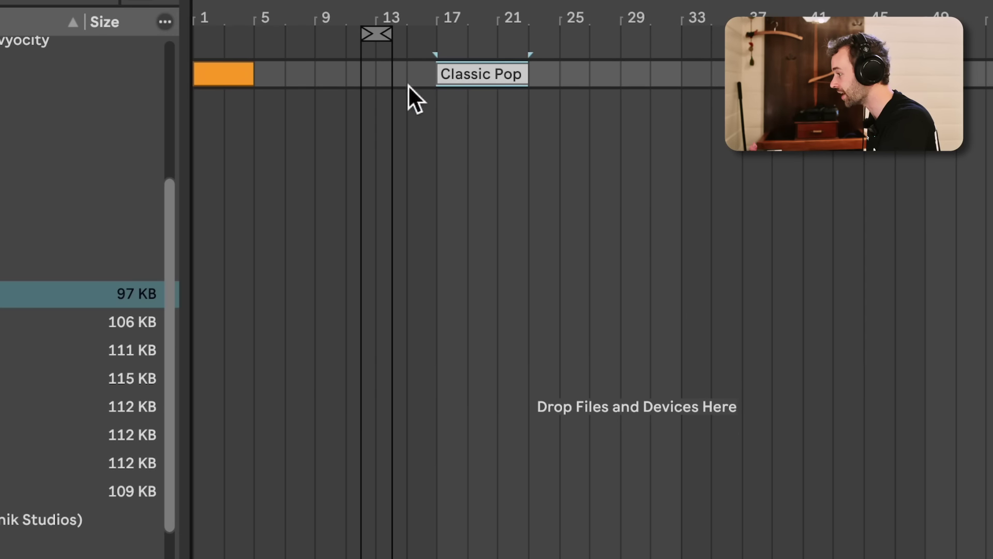
# Step: Import the chords of the Classic Pop clip into the Expressive Chords device
pyautogui.click(503, 74)
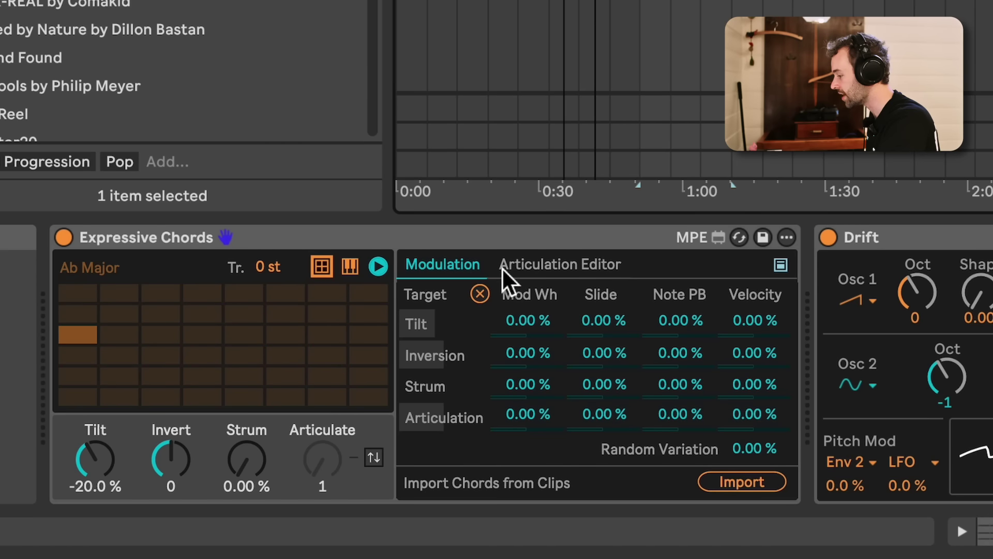
pyautogui.click(751, 483)
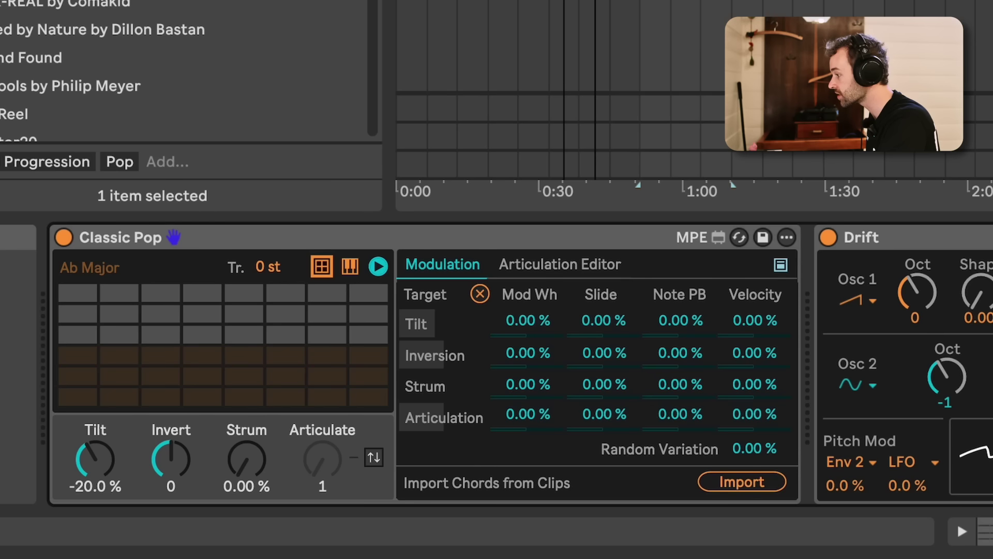
pyautogui.click(579, 5)
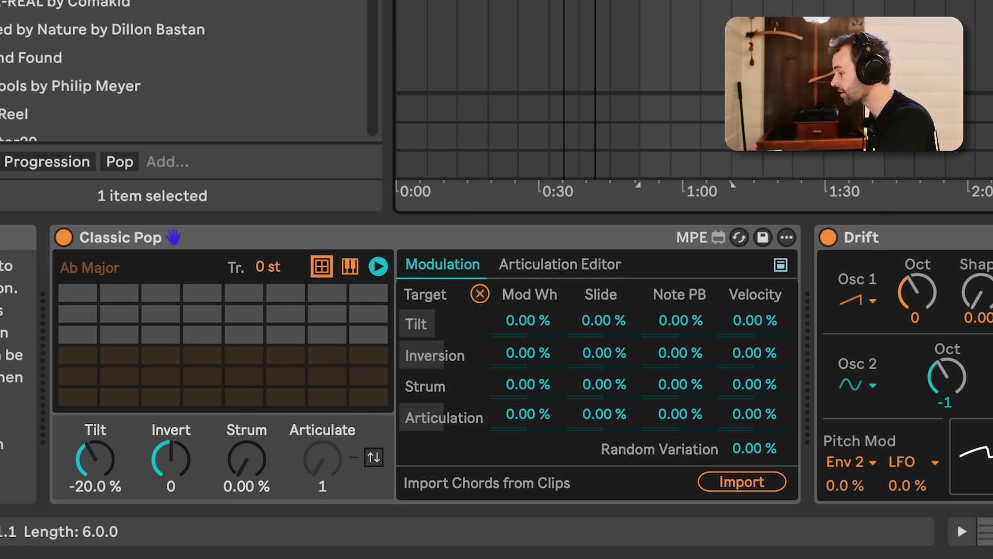
# Step: Add the Detroit Strings chord clip after Classic Pop on the track and import its chords into the device
pyautogui.doubleClick(487, 73)
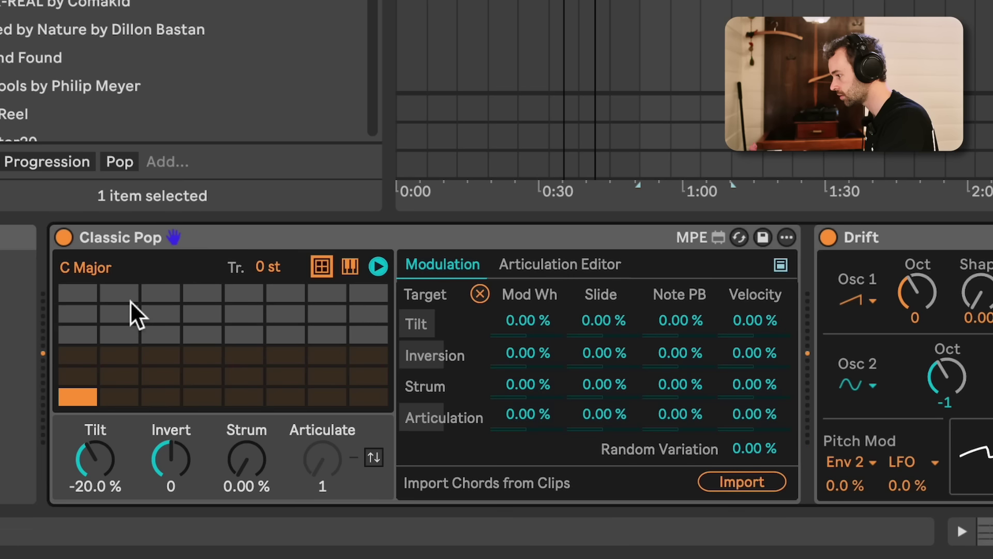
pyautogui.press('Down')
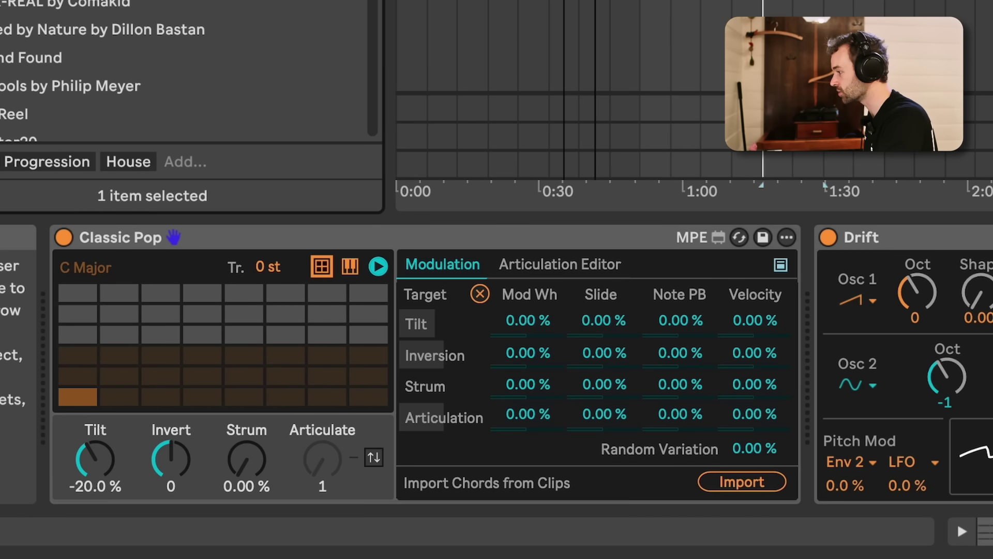
pyautogui.click(579, 2)
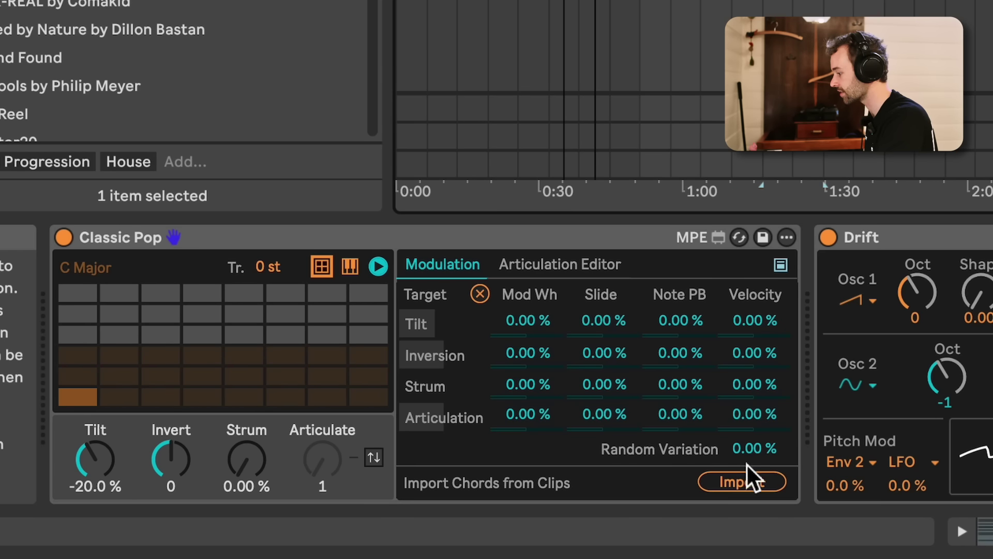
pyautogui.click(750, 480)
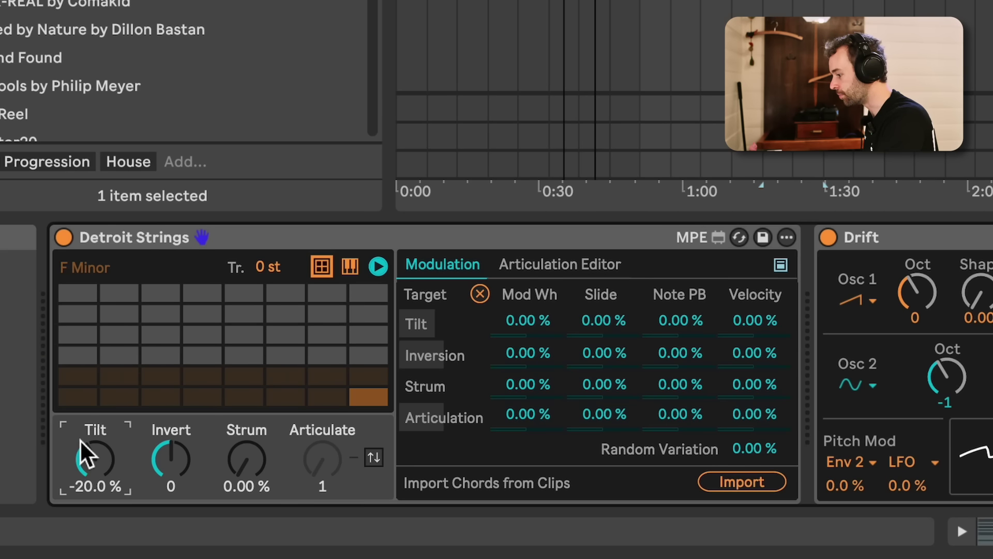
# Step: Set the chord device's Invert to 2 and Strum to 38.6 %
pyautogui.click(262, 475)
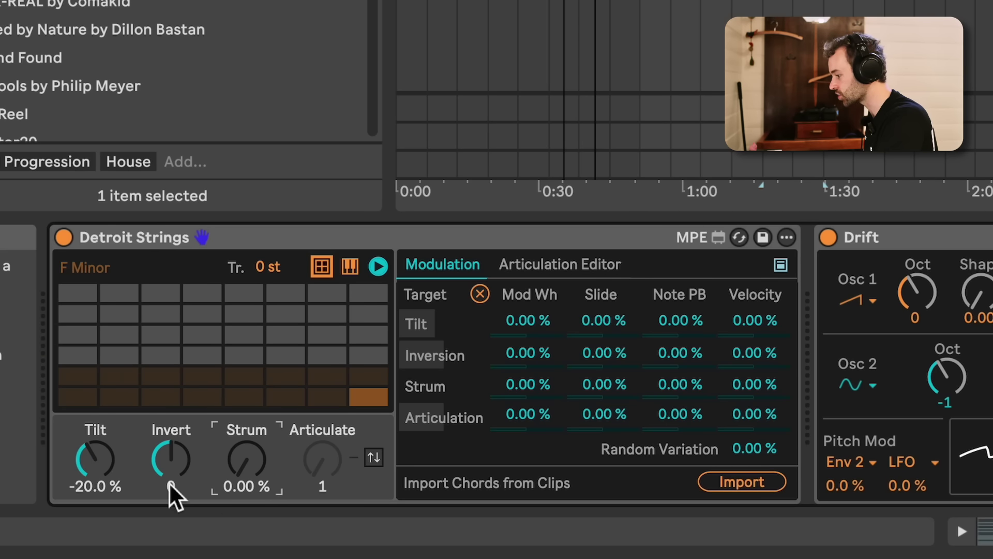
pyautogui.moveTo(176, 467); pyautogui.dragTo(154, 311)
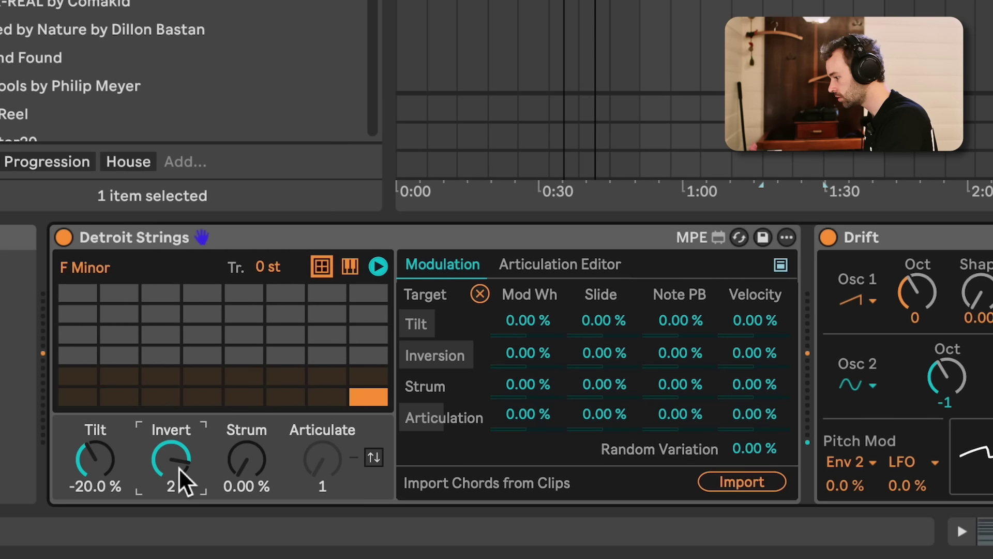
pyautogui.click(254, 474)
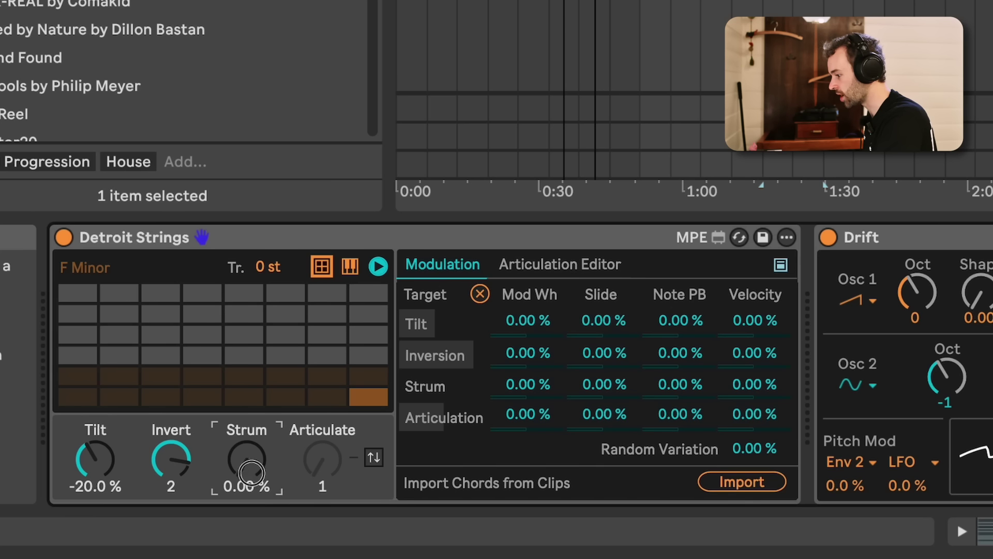
pyautogui.moveTo(253, 471); pyautogui.dragTo(239, 414)
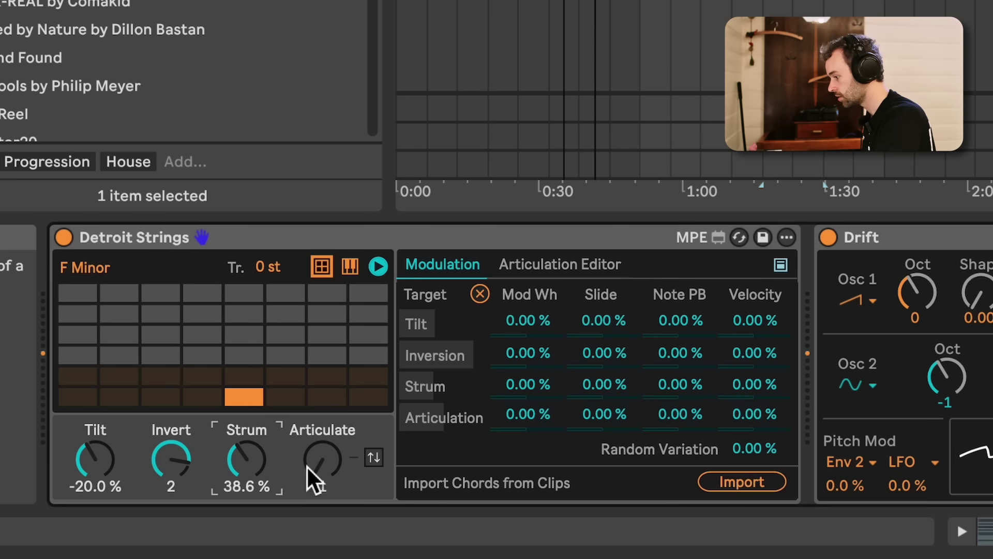
# Step: Set Articulate to 5 with the reversed note order and view the pattern in the Articulation Editor
pyautogui.moveTo(330, 473); pyautogui.dragTo(322, 373)
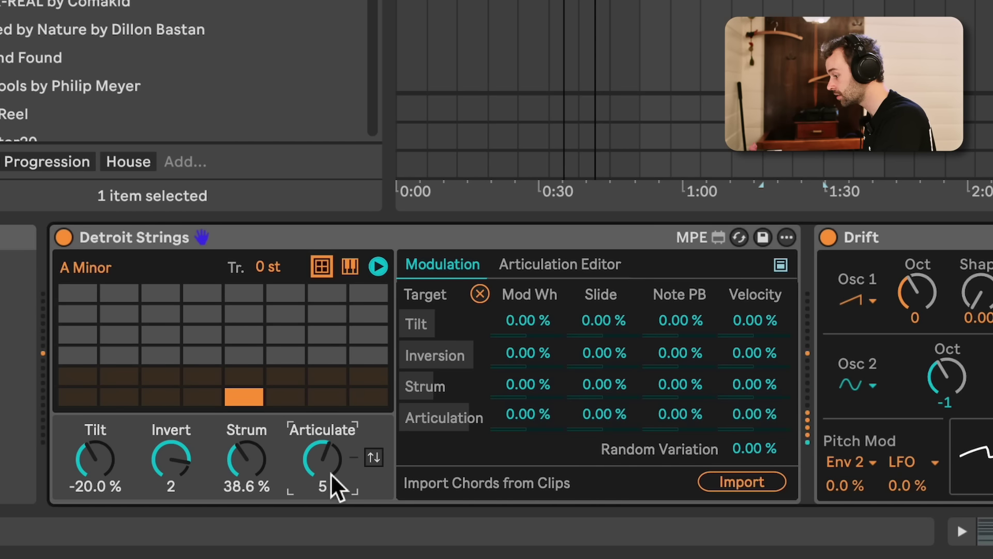
pyautogui.click(374, 457)
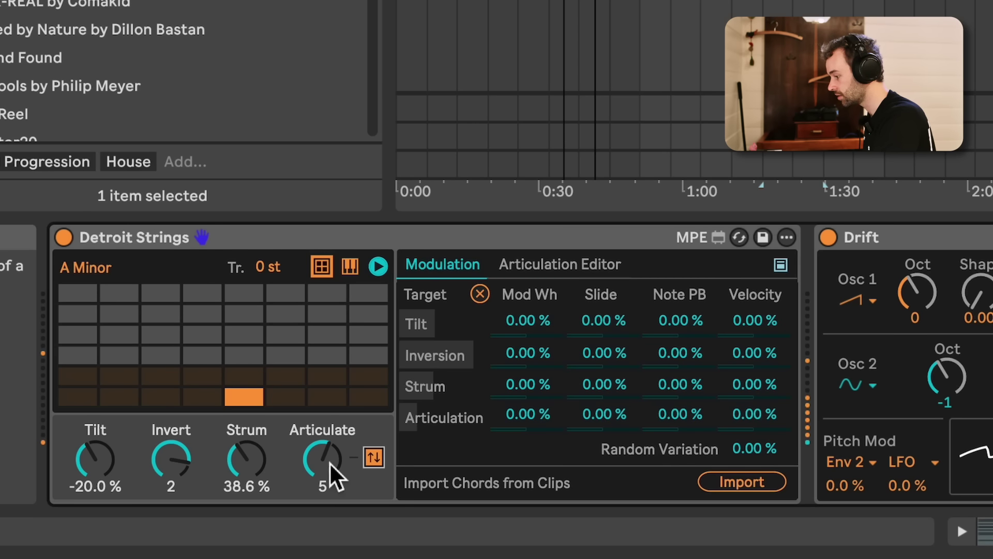
pyautogui.click(535, 264)
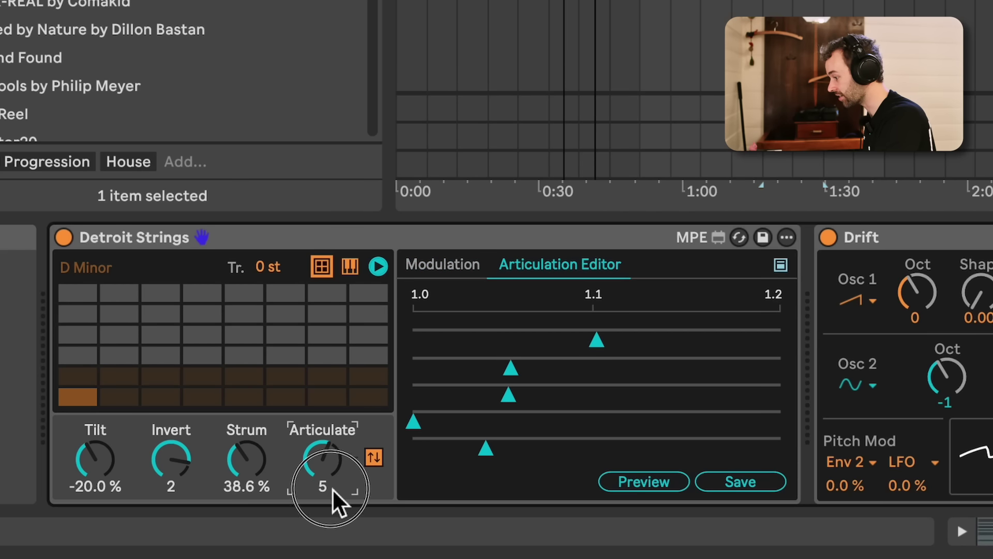
pyautogui.moveTo(324, 504); pyautogui.dragTo(328, 459)
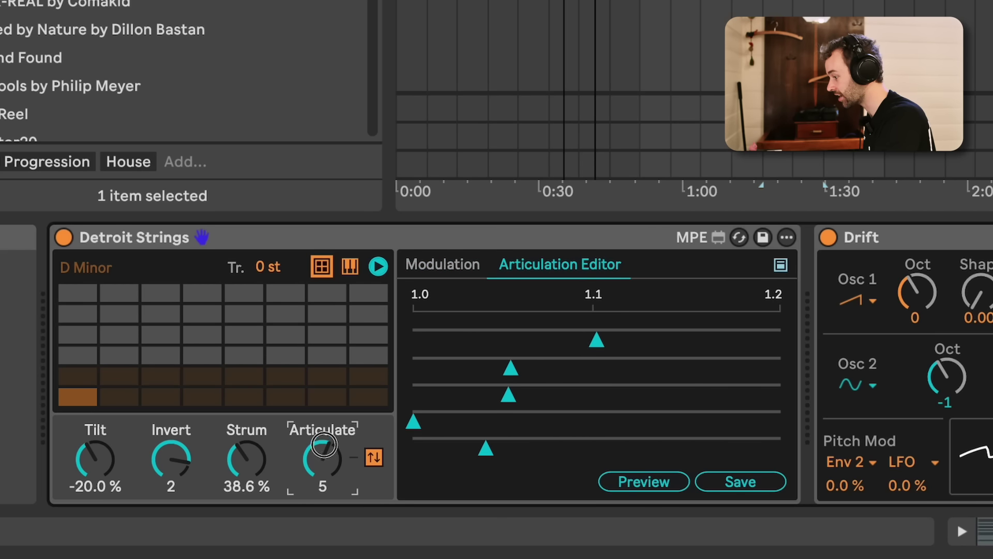
# Step: Set the chord device's Tilt to 33.9 %
pyautogui.click(115, 476)
pyautogui.moveTo(107, 455); pyautogui.dragTo(114, 417)
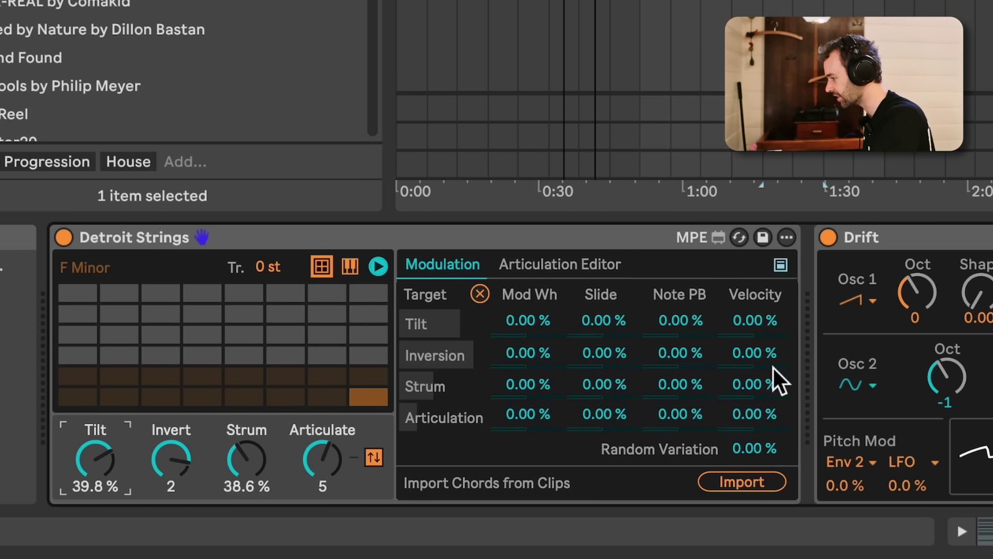
pyautogui.moveTo(95, 468)
pyautogui.mouseDown()
pyautogui.moveTo(95, 513)
pyautogui.moveTo(92, 364)
pyautogui.moveTo(93, 515)
pyautogui.moveTo(111, 473)
pyautogui.mouseUp()
# Step: Switch the chord device's display from the pad grid to the piano keyboard and show the Push pad layout help
pyautogui.click(351, 267)
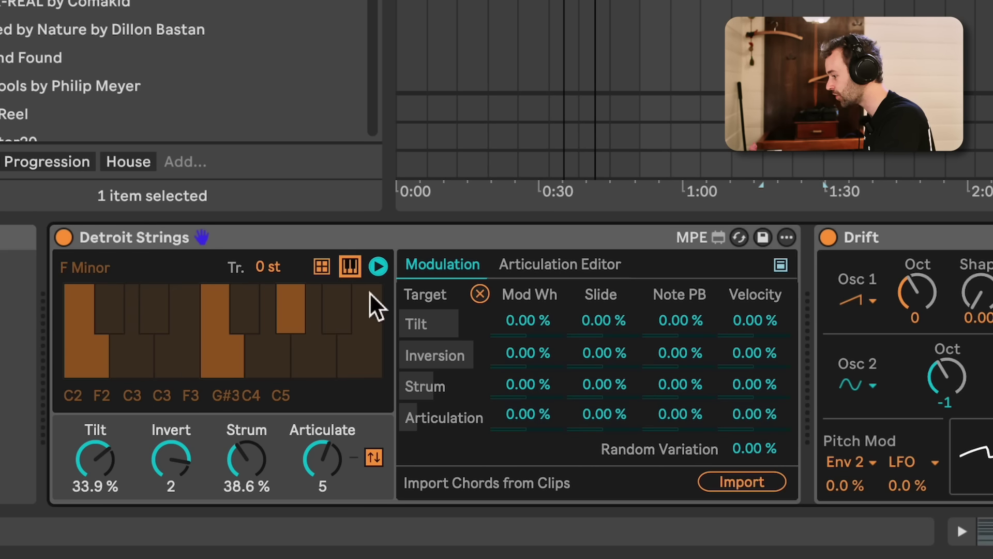
pyautogui.click(322, 268)
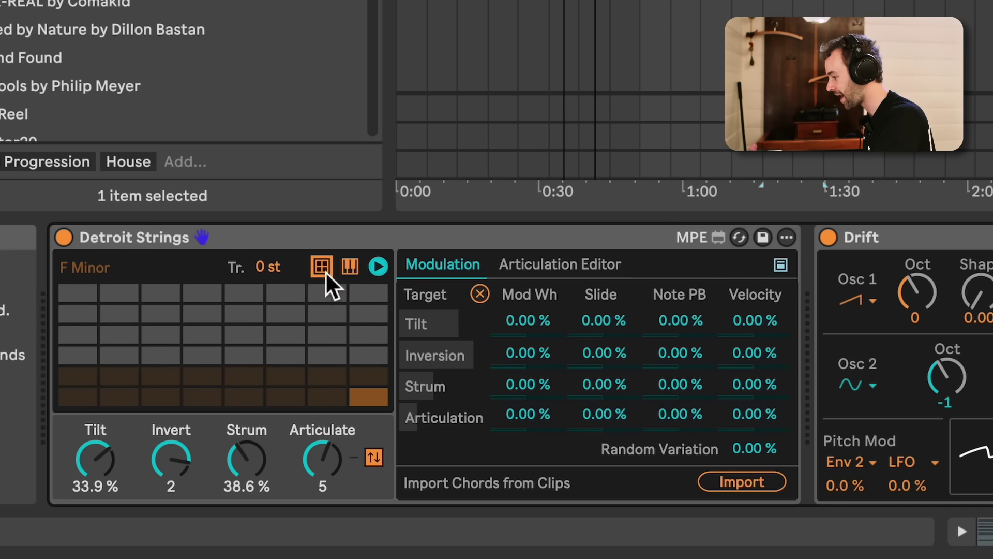
pyautogui.click(355, 266)
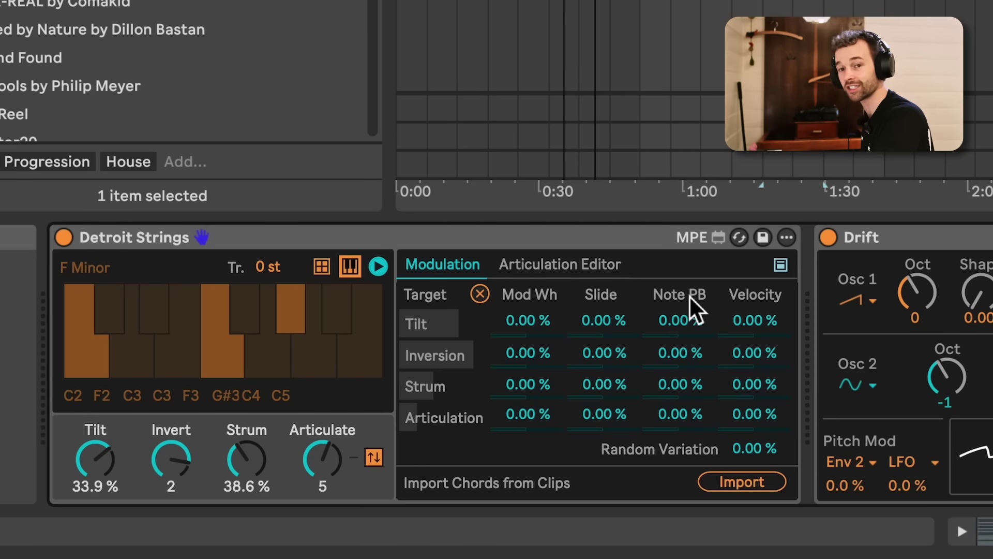
pyautogui.click(781, 266)
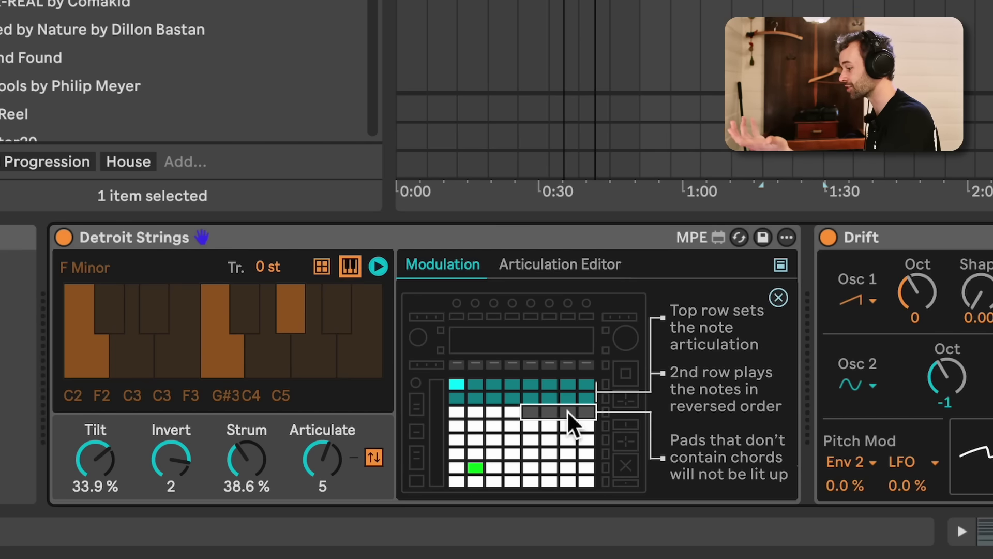
# Step: Switch to the Push 2.2b9 and Live 12.2b9 release notes and skim the Follow Actions section through Scene Colors
pyautogui.click(586, 241)
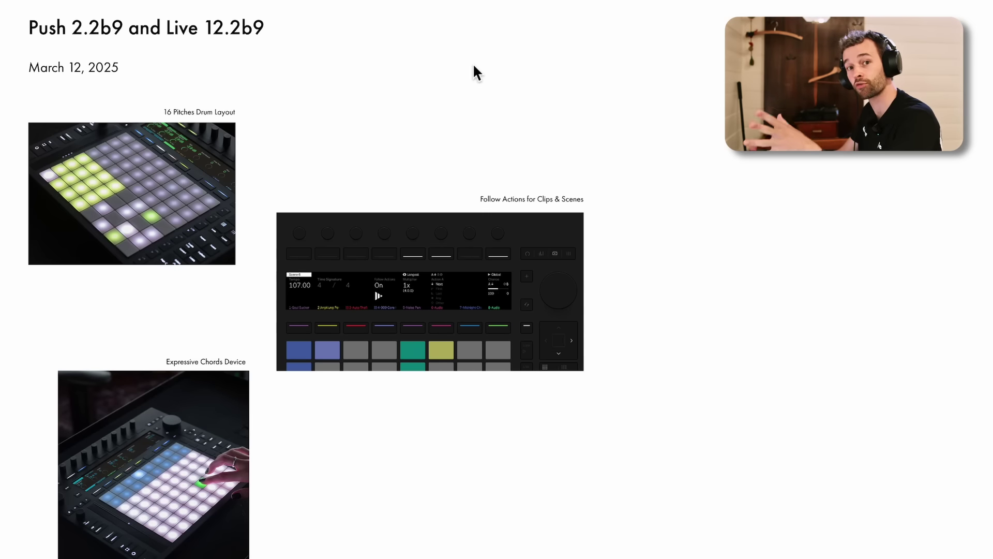
pyautogui.scroll(-5, 474, 65)
pyautogui.scroll(-3, 476, 72)
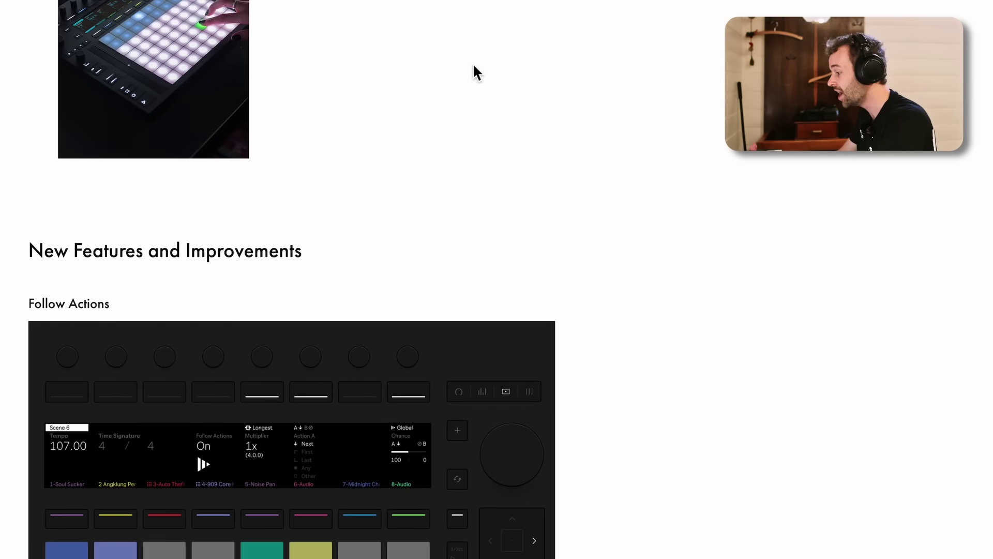
pyautogui.scroll(-9, 474, 66)
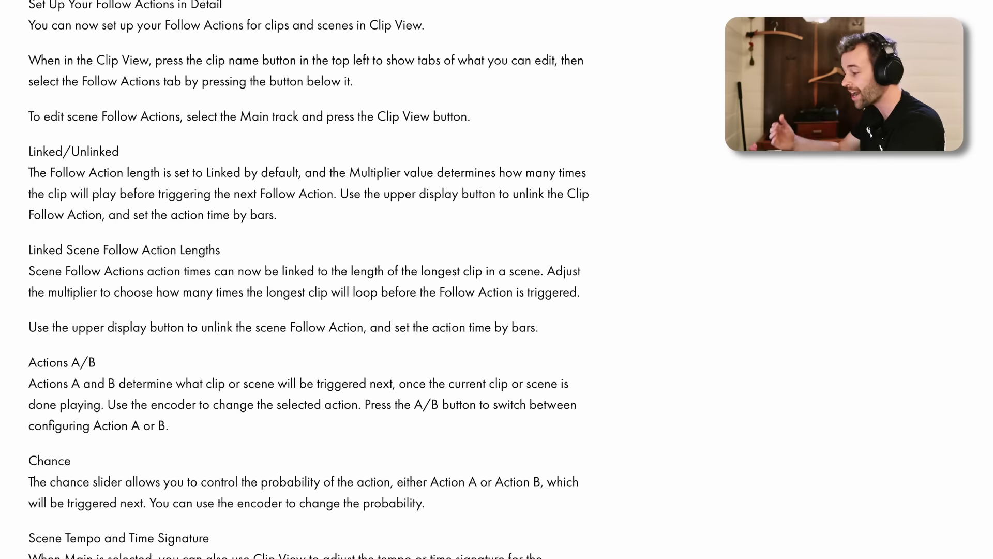
pyautogui.scroll(-12, 309, 280)
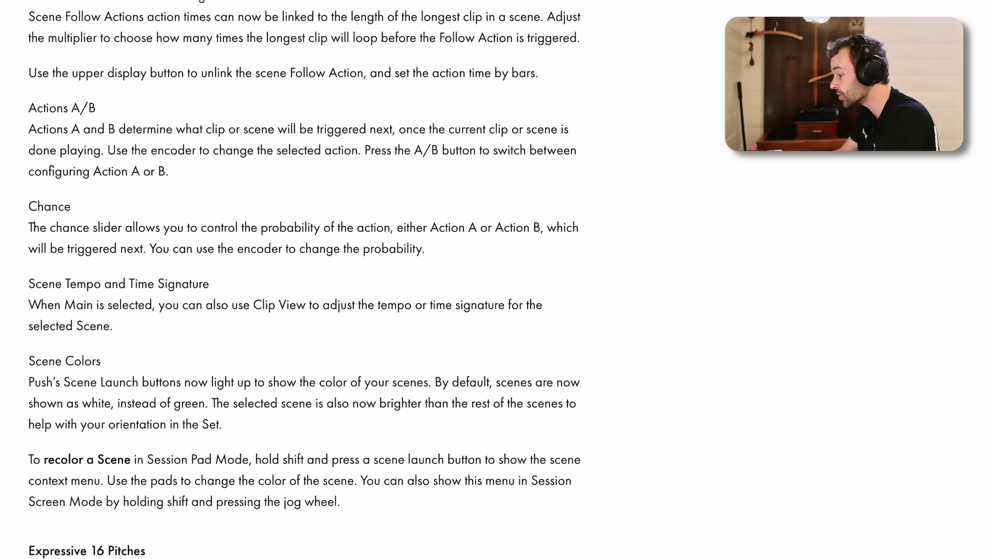
# Step: Read the Expressive 16 Pitches and Bounce Tracks to Audio sections of the Push release notes
pyautogui.scroll(-5, 309, 280)
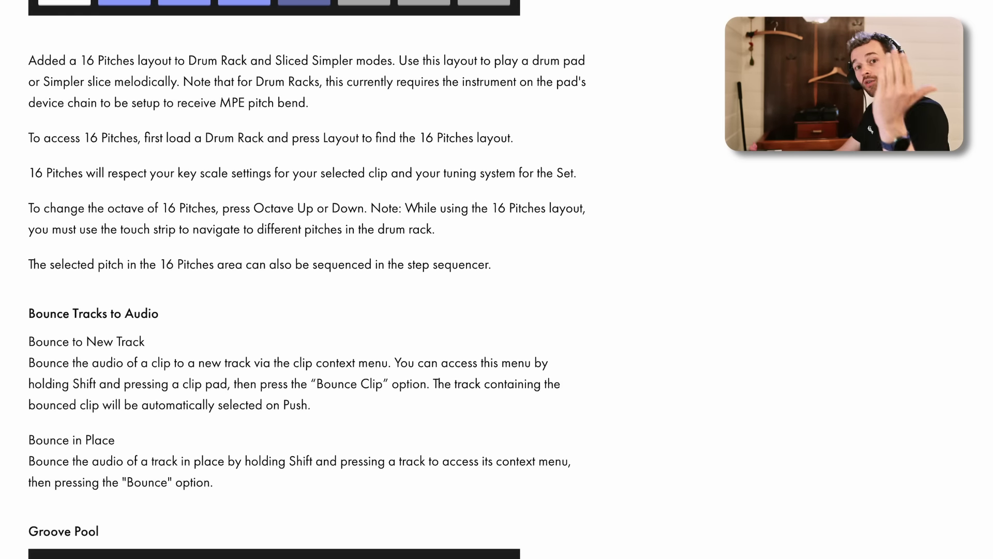
pyautogui.scroll(-4, 209, 116)
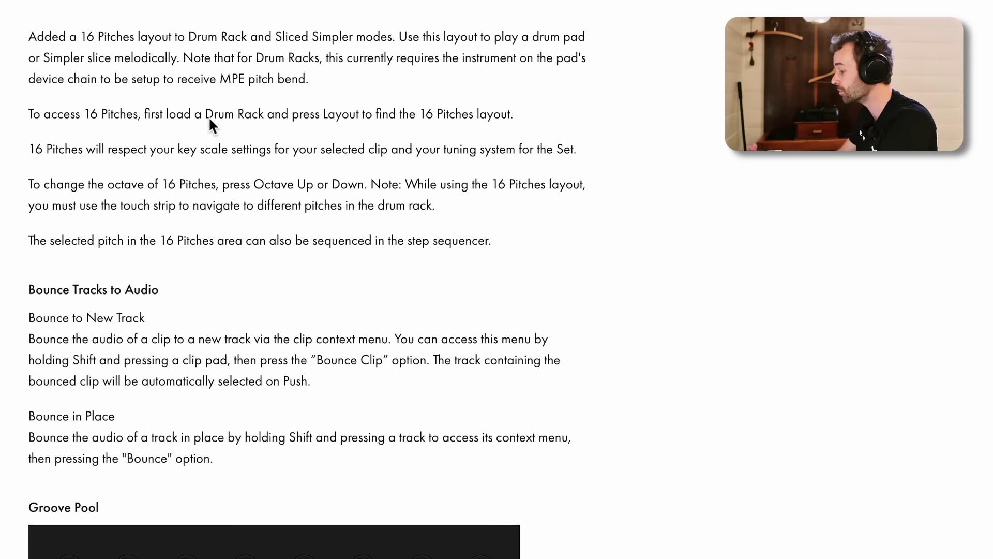
pyautogui.click(47, 78)
pyautogui.moveTo(47, 78); pyautogui.dragTo(229, 241)
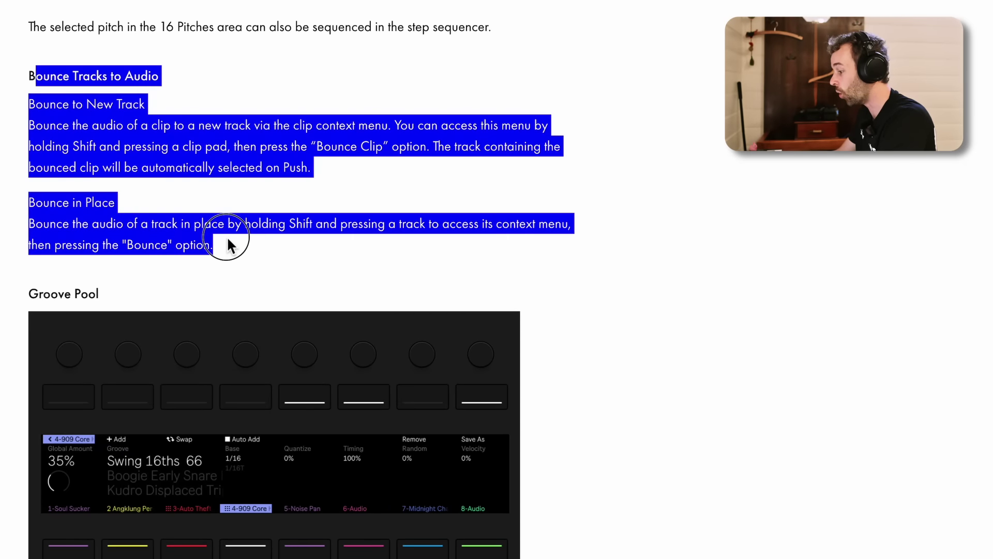
pyautogui.click(230, 241)
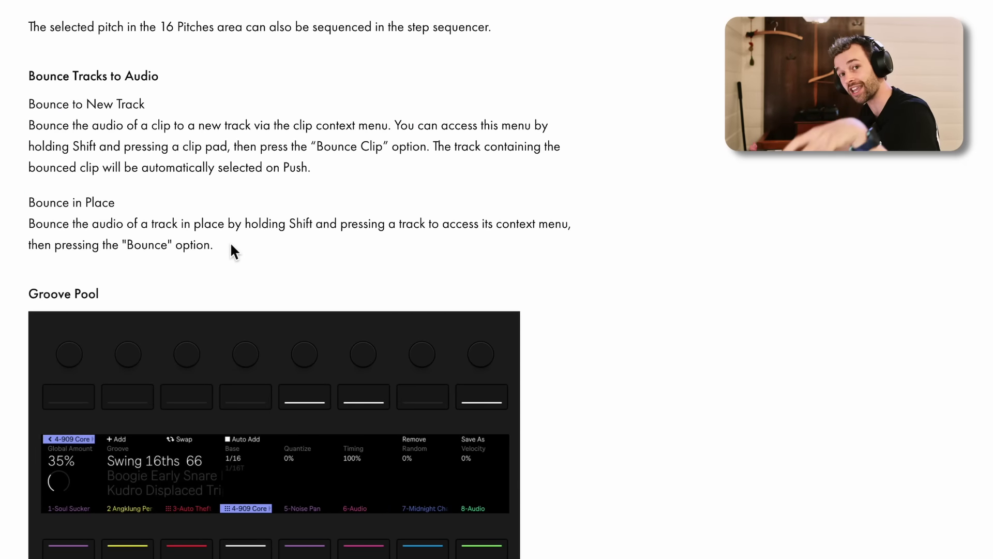
# Step: Skim the Groove Pool and Load Tuning Systems sections of the Push release notes
pyautogui.scroll(-4, 230, 245)
pyautogui.scroll(-8, 230, 245)
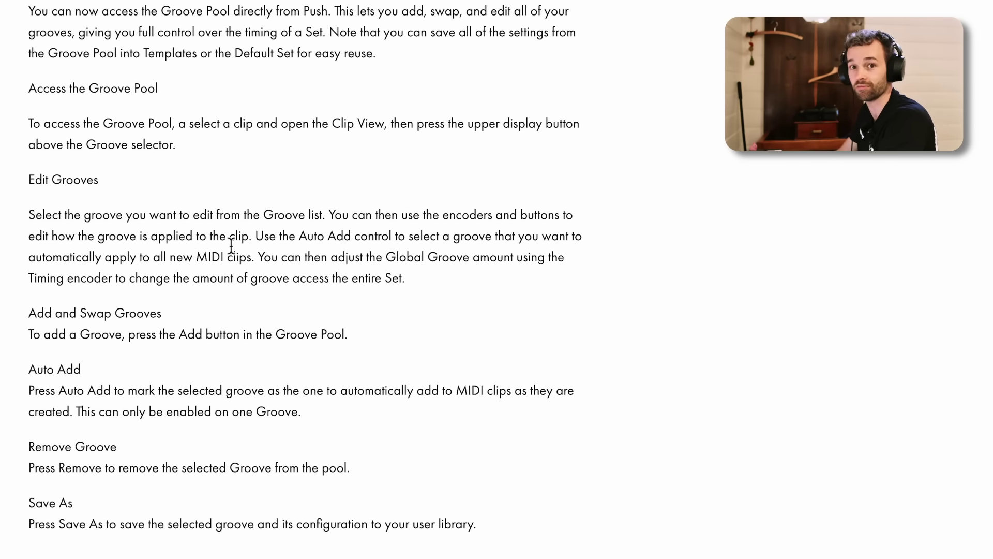
pyautogui.scroll(-12, 231, 245)
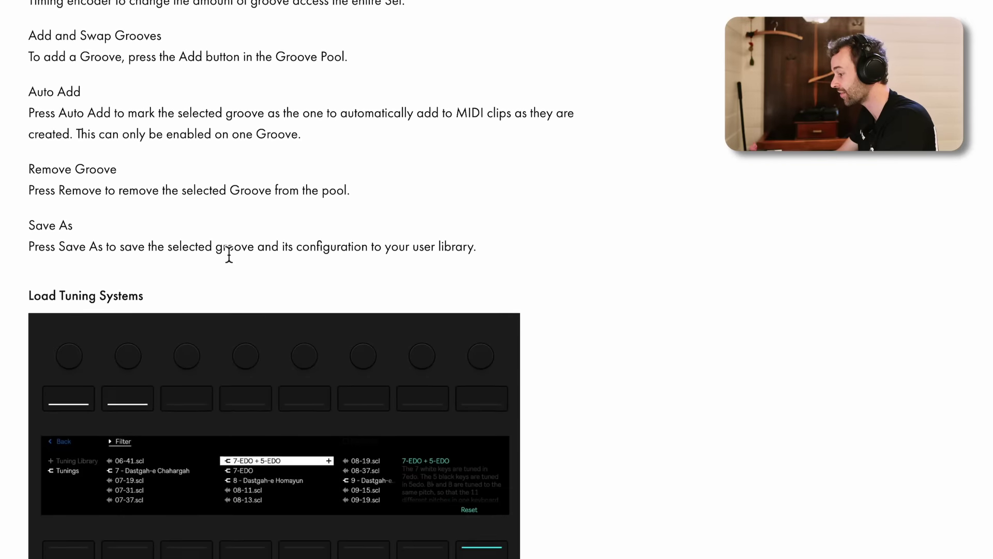
pyautogui.scroll(-7, 230, 254)
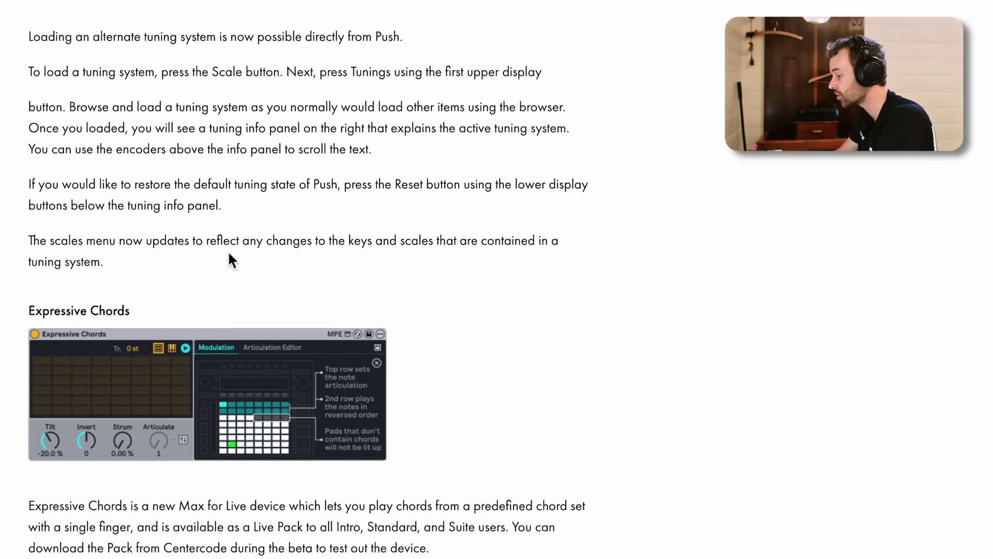
# Step: Read the Expressive Chords section describing chord sets and the Push integration
pyautogui.scroll(-7, 230, 259)
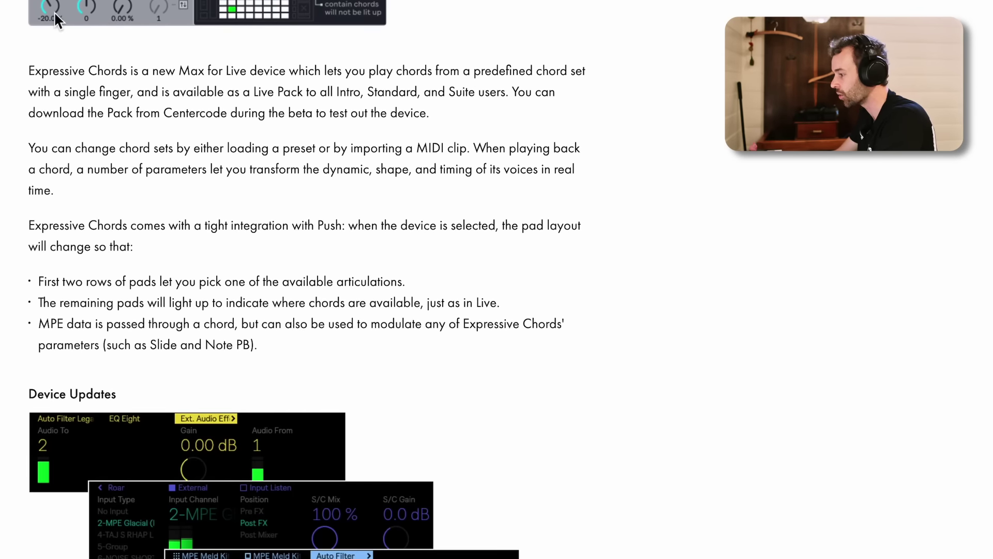
pyautogui.moveTo(28, 71); pyautogui.dragTo(330, 341)
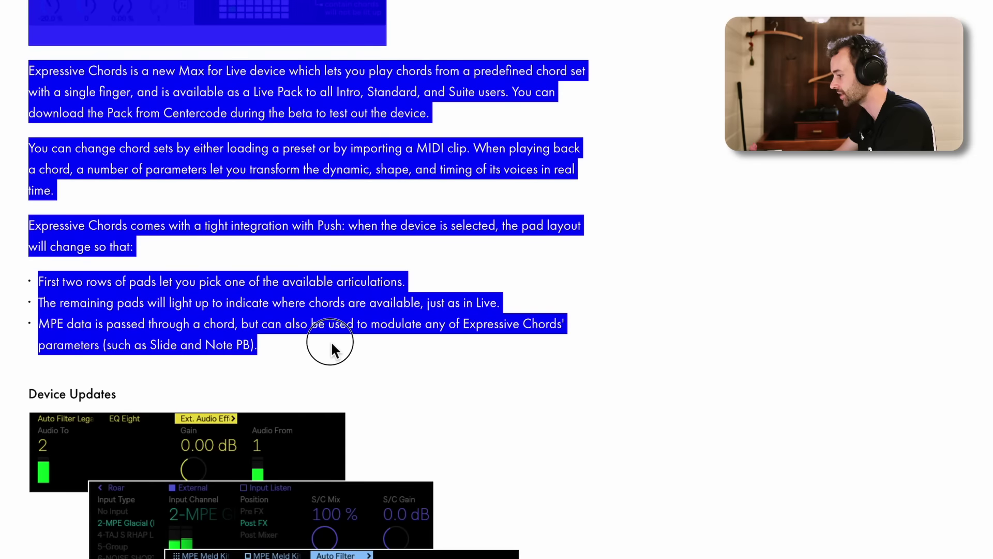
pyautogui.click(331, 342)
pyautogui.scroll(-2, 331, 341)
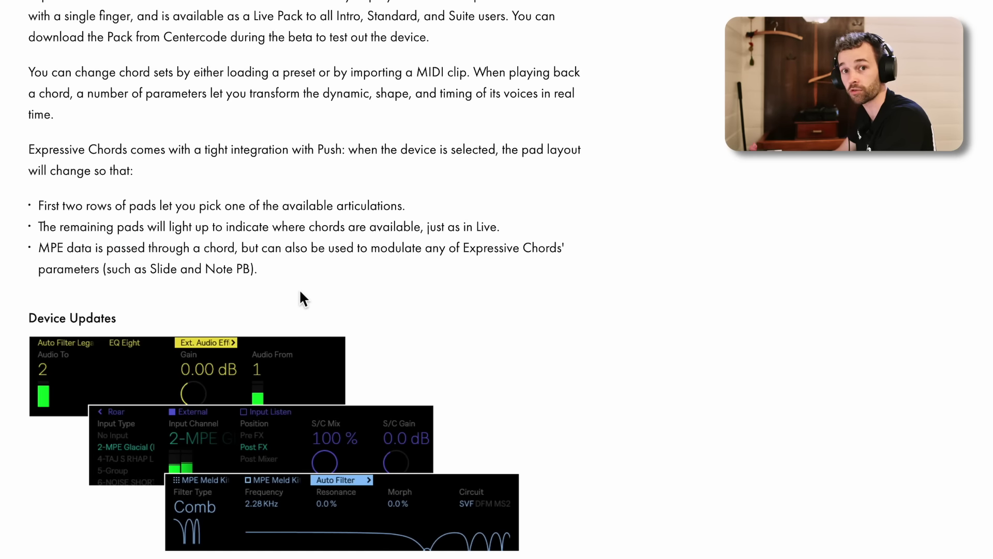
# Step: Skim the Device Updates and Additional Improvements sections, including the Push 3 firmware changes
pyautogui.scroll(-8, 300, 292)
pyautogui.scroll(-5, 58, 129)
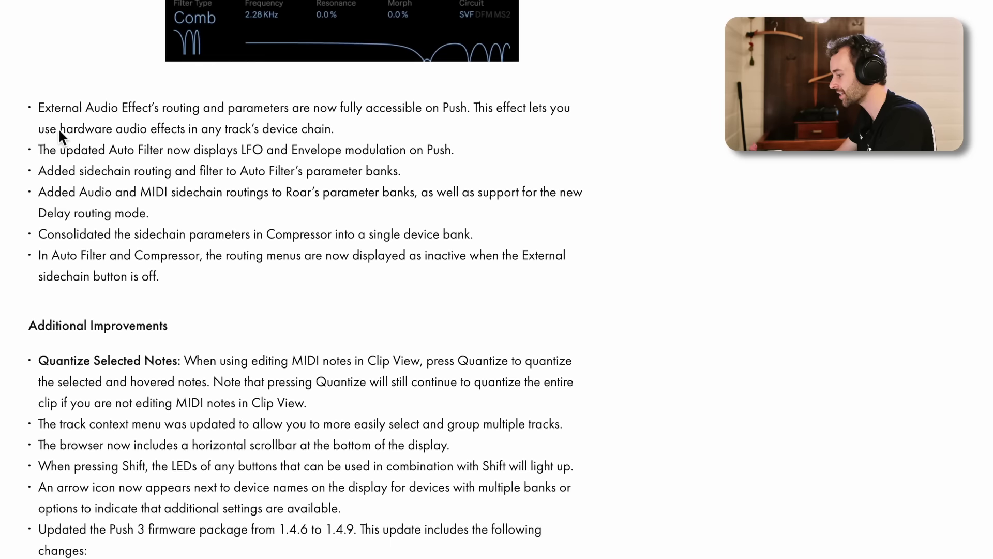
pyautogui.moveTo(26, 130); pyautogui.dragTo(261, 381)
pyautogui.scroll(-5, 261, 381)
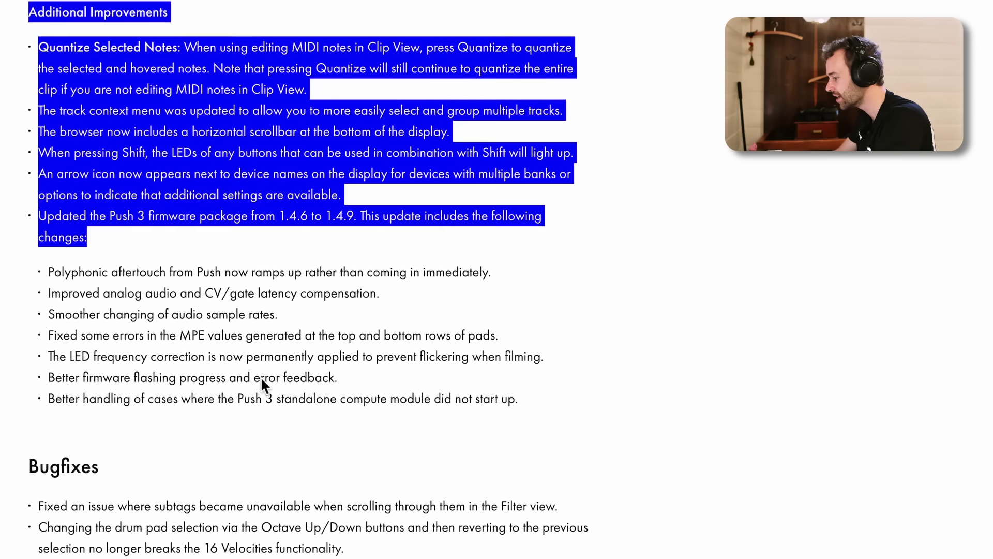